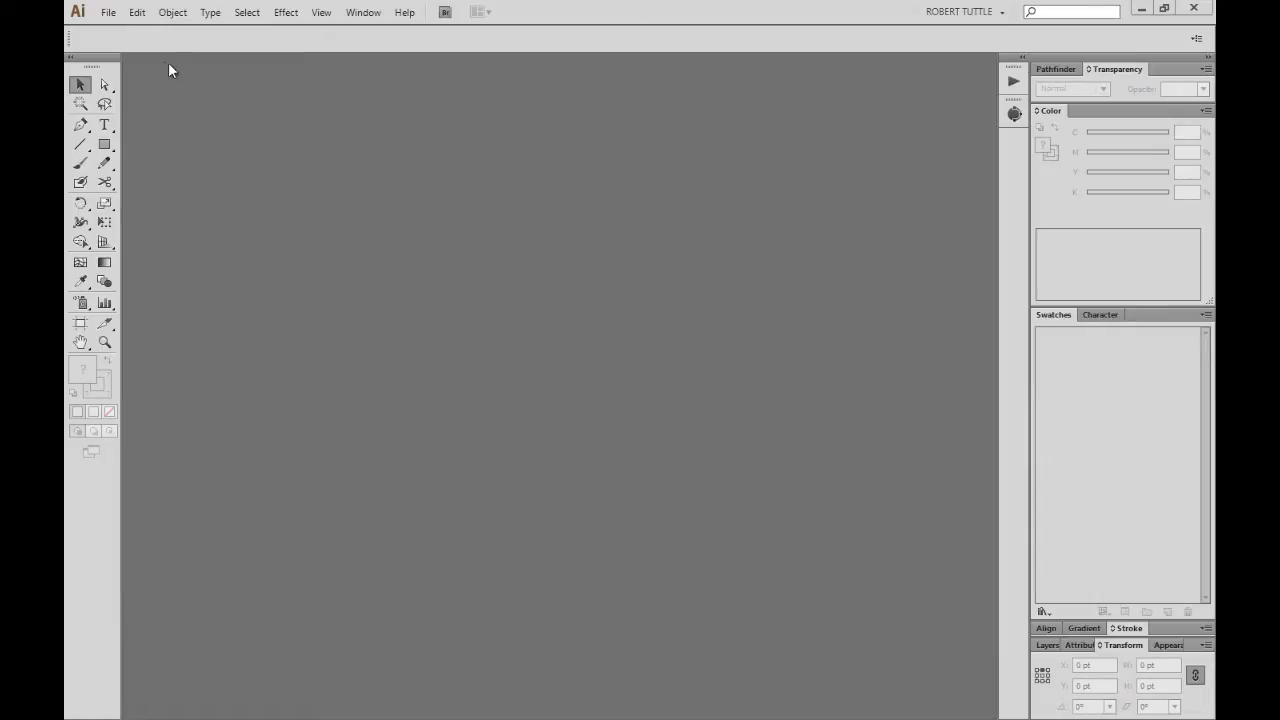
# Start a new CMYK document named Template, 16 in wide by 21 in tall.
pyautogui.click(106, 12)
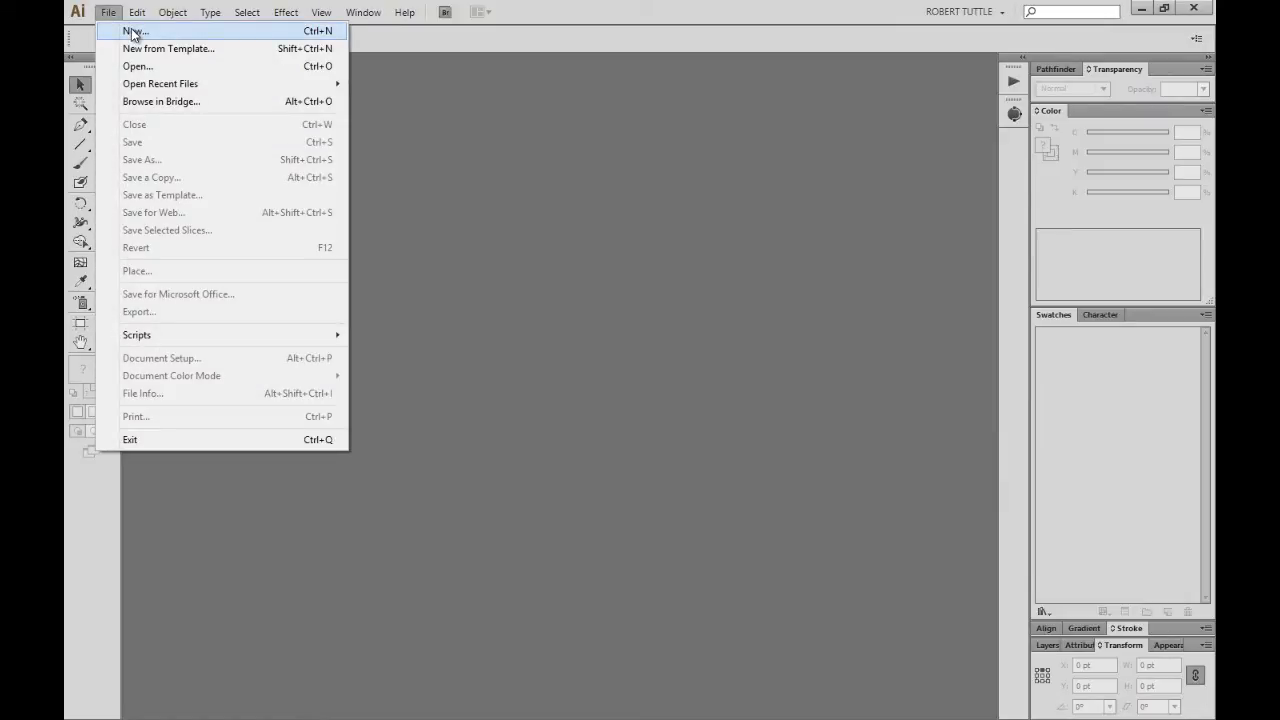
pyautogui.click(133, 32)
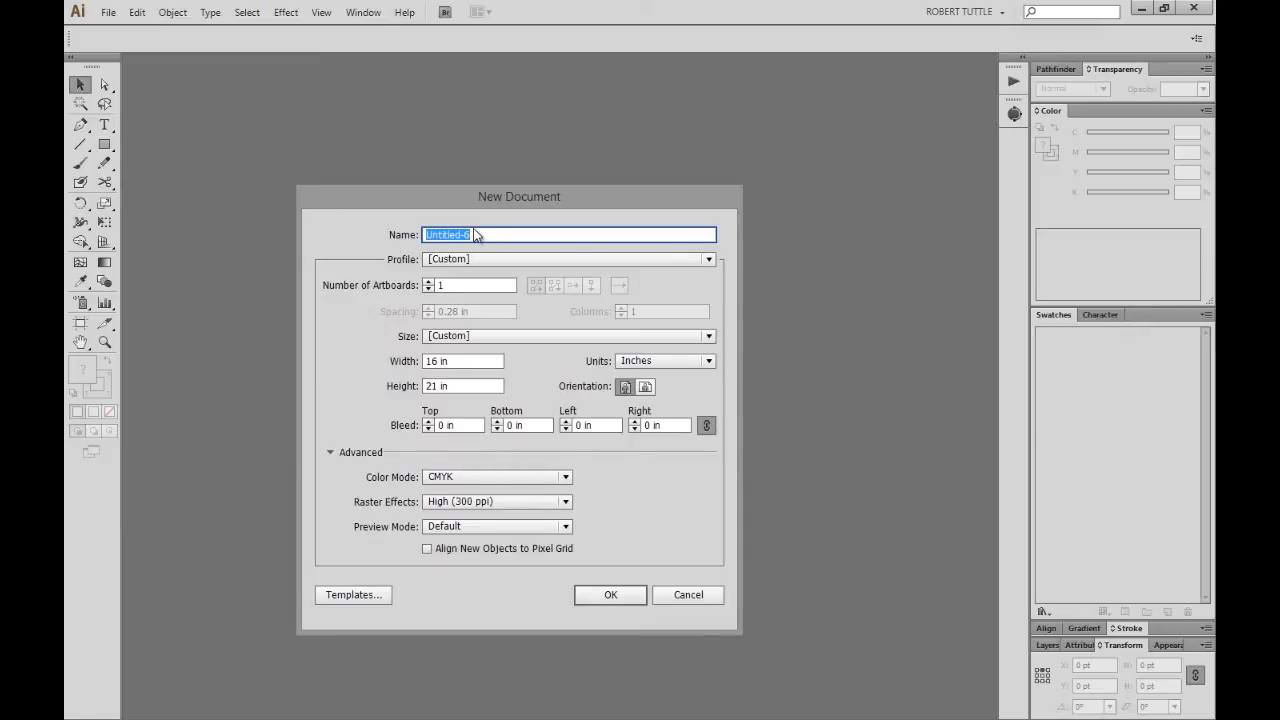
pyautogui.write('Template')
# Create the Template document, show rulers, and switch them to global rulers.
pyautogui.click(612, 596)
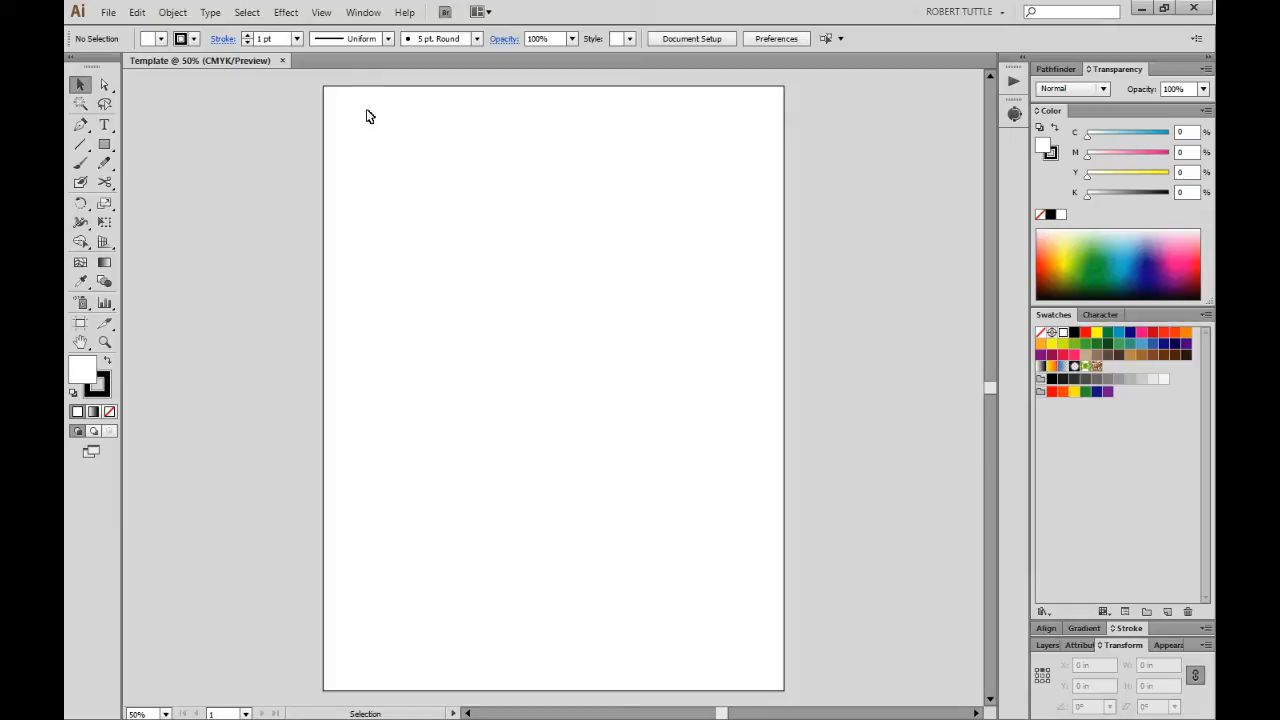
pyautogui.click(329, 18)
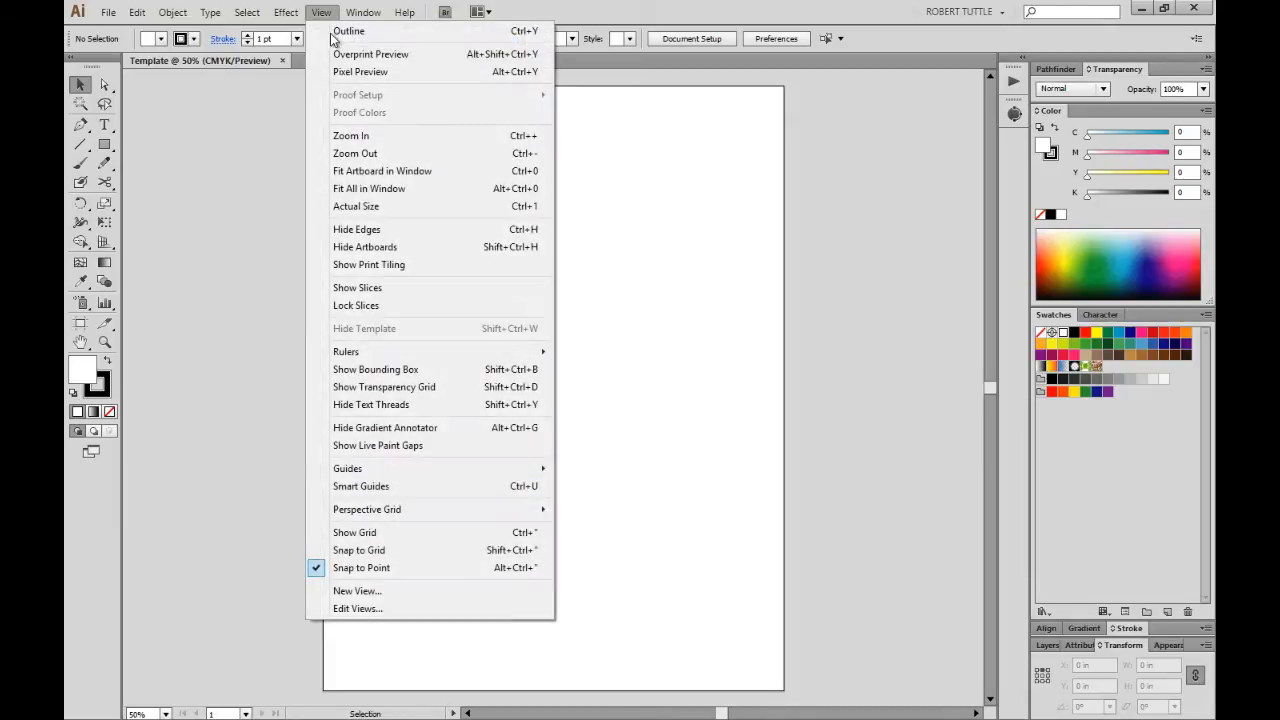
pyautogui.moveTo(450, 360)
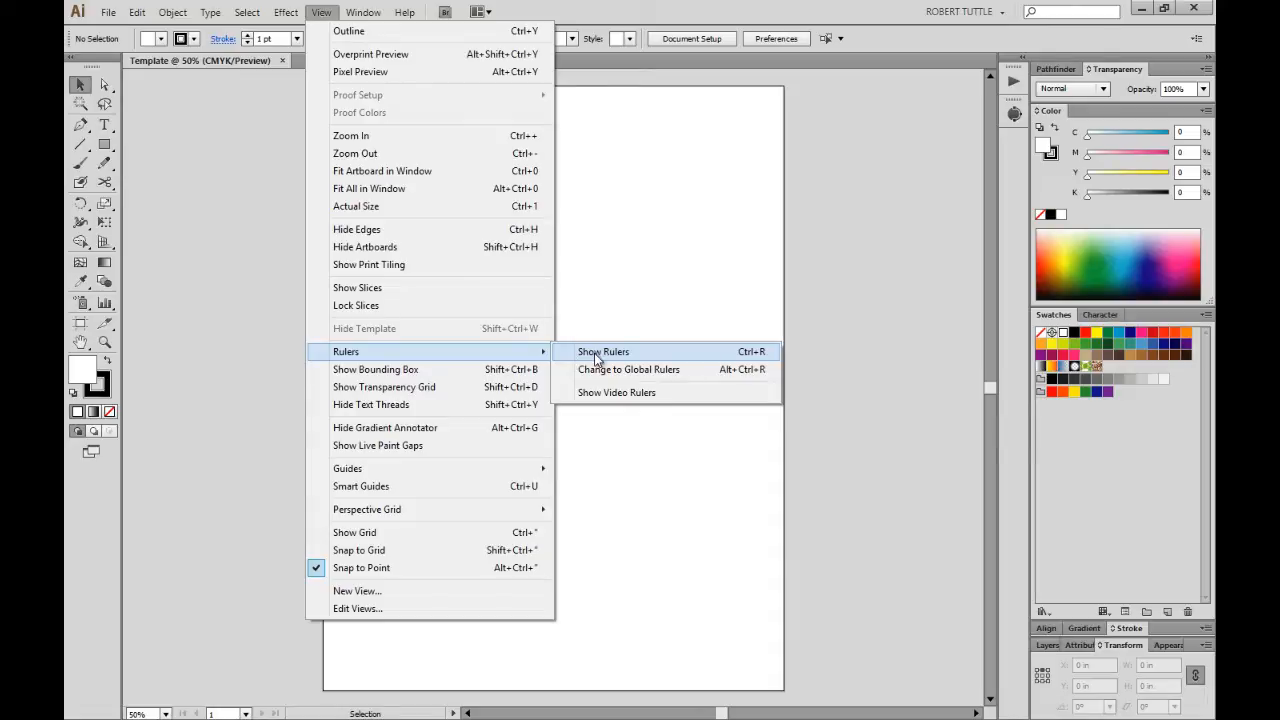
pyautogui.click(616, 352)
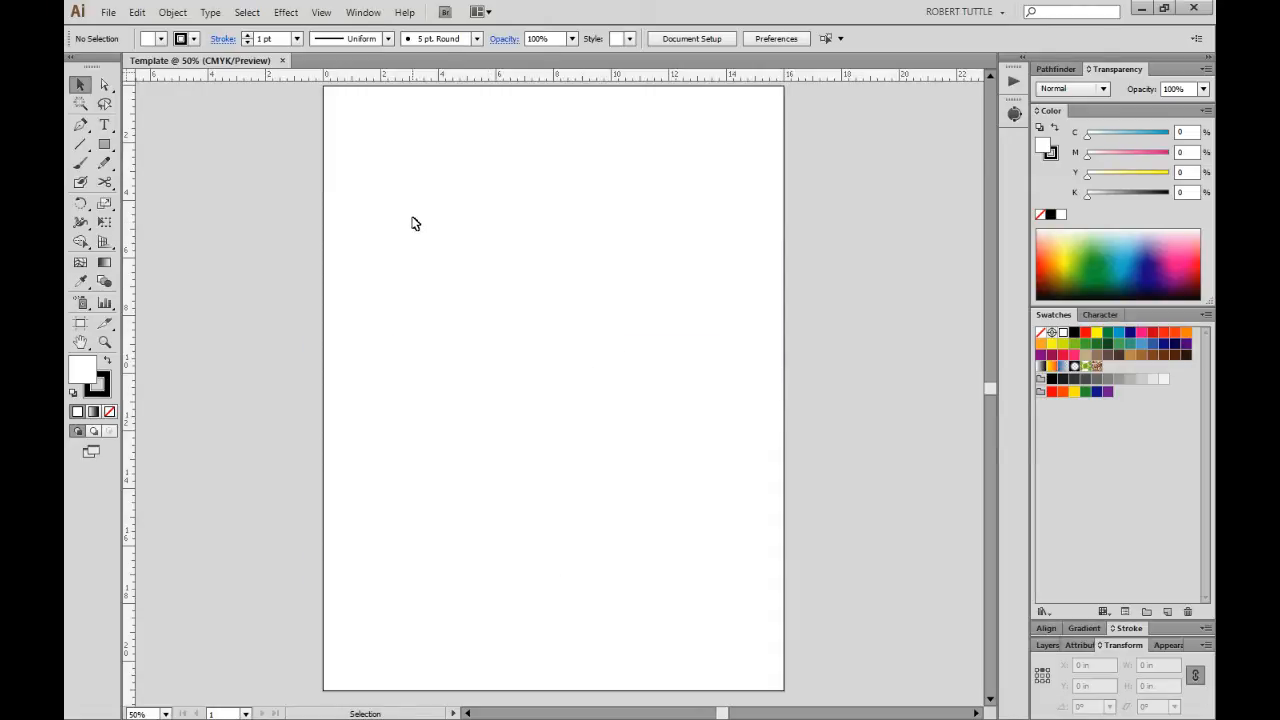
pyautogui.rightClick(130, 186)
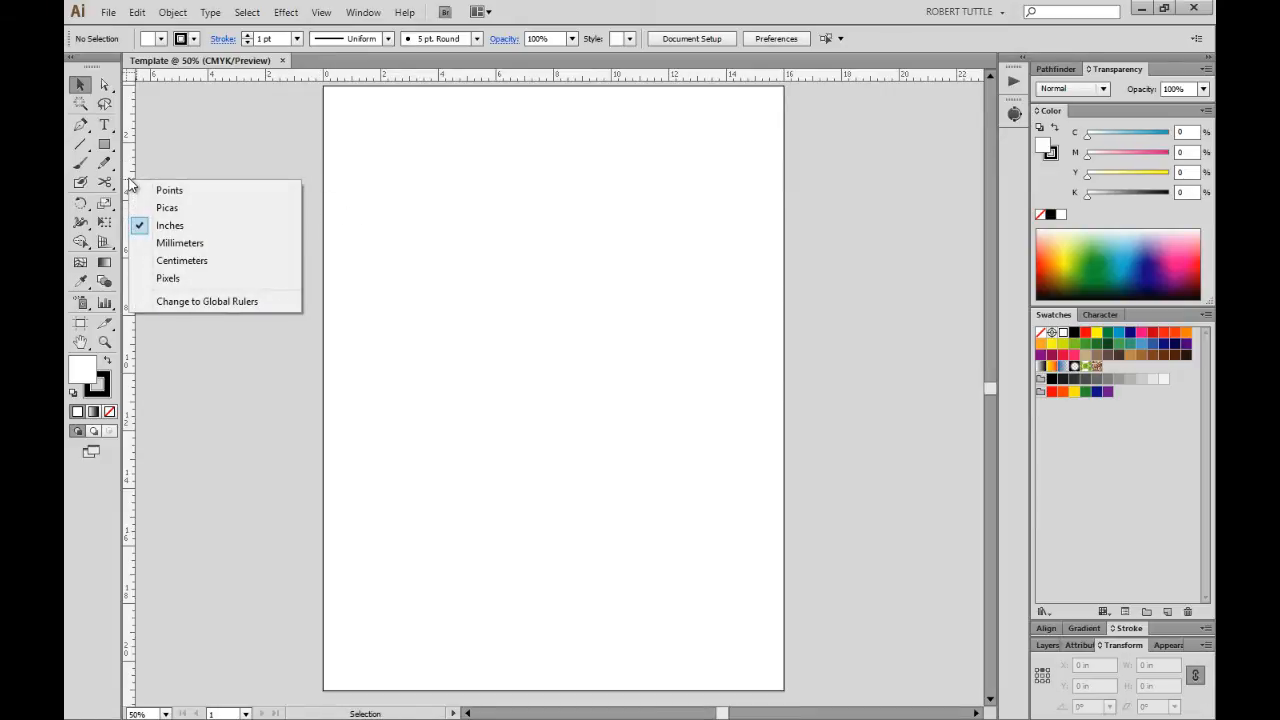
pyautogui.click(211, 303)
# Drag Artboard 1 up and to the left, then nudge it slightly left.
pyautogui.scroll(3, 258, 296)
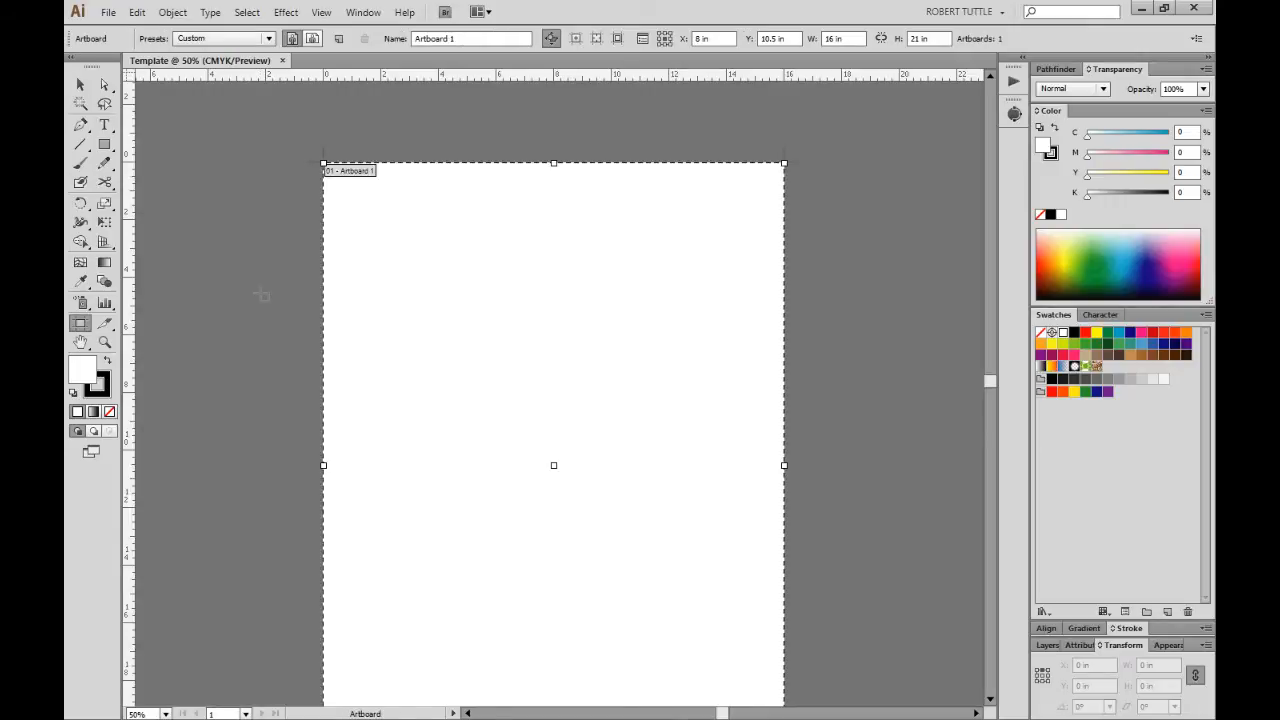
pyautogui.scroll(1, 261, 295)
pyautogui.scroll(-1, 261, 293)
pyautogui.scroll(3, 259, 277)
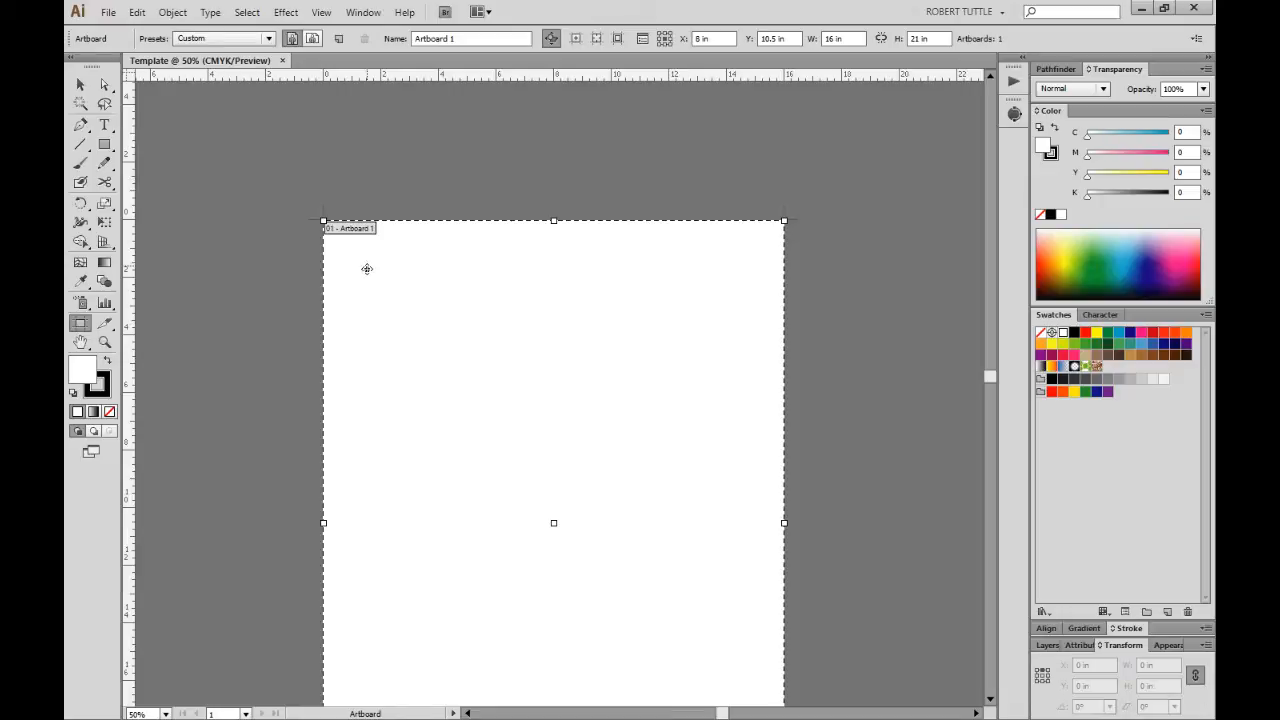
pyautogui.moveTo(374, 280); pyautogui.dragTo(324, 138)
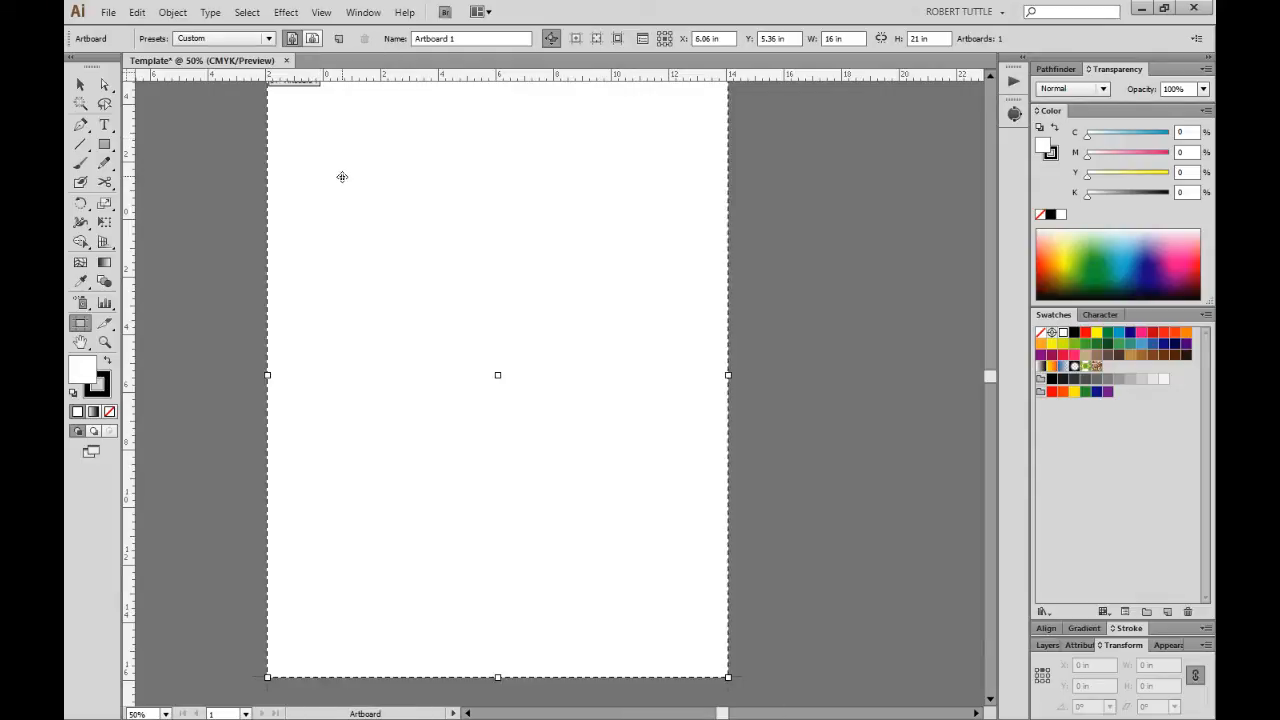
pyautogui.press('Left')
# Move the artboard down to X 6 in, Y 9.49 in and exit artboard editing.
pyautogui.scroll(5, 342, 177)
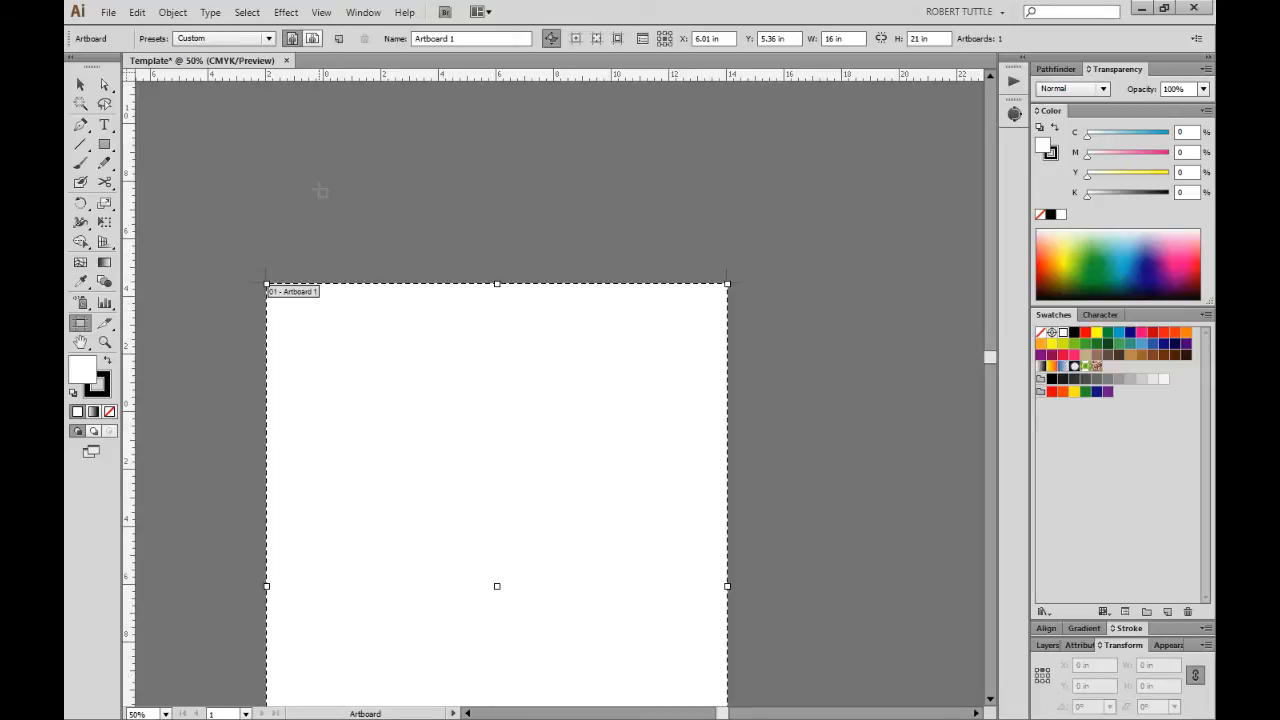
pyautogui.scroll(-3, 320, 190)
pyautogui.keyDown('alt'); pyautogui.scroll(-1, 300, 274); pyautogui.keyUp('alt')
pyautogui.scroll(4, 300, 274)
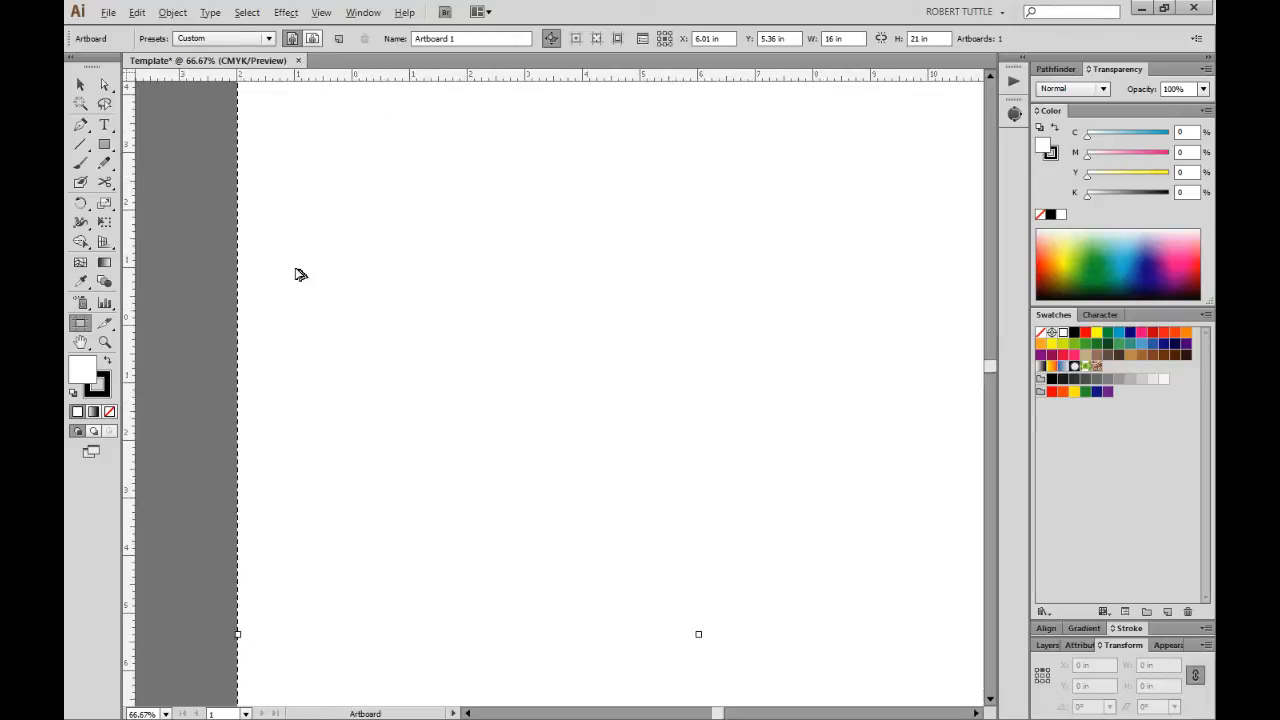
pyautogui.moveTo(274, 269); pyautogui.dragTo(334, 371)
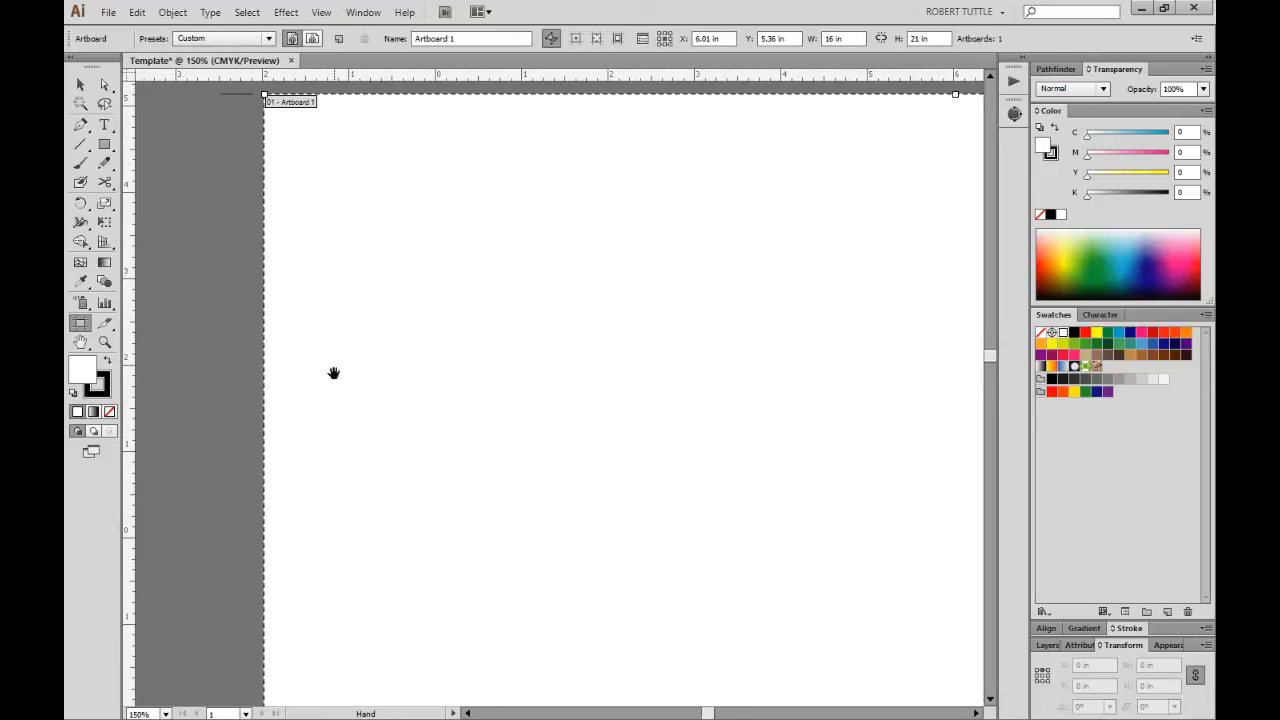
pyautogui.moveTo(407, 153); pyautogui.dragTo(406, 508)
pyautogui.scroll(-1, 397, 524)
pyautogui.scroll(-3, 396, 520)
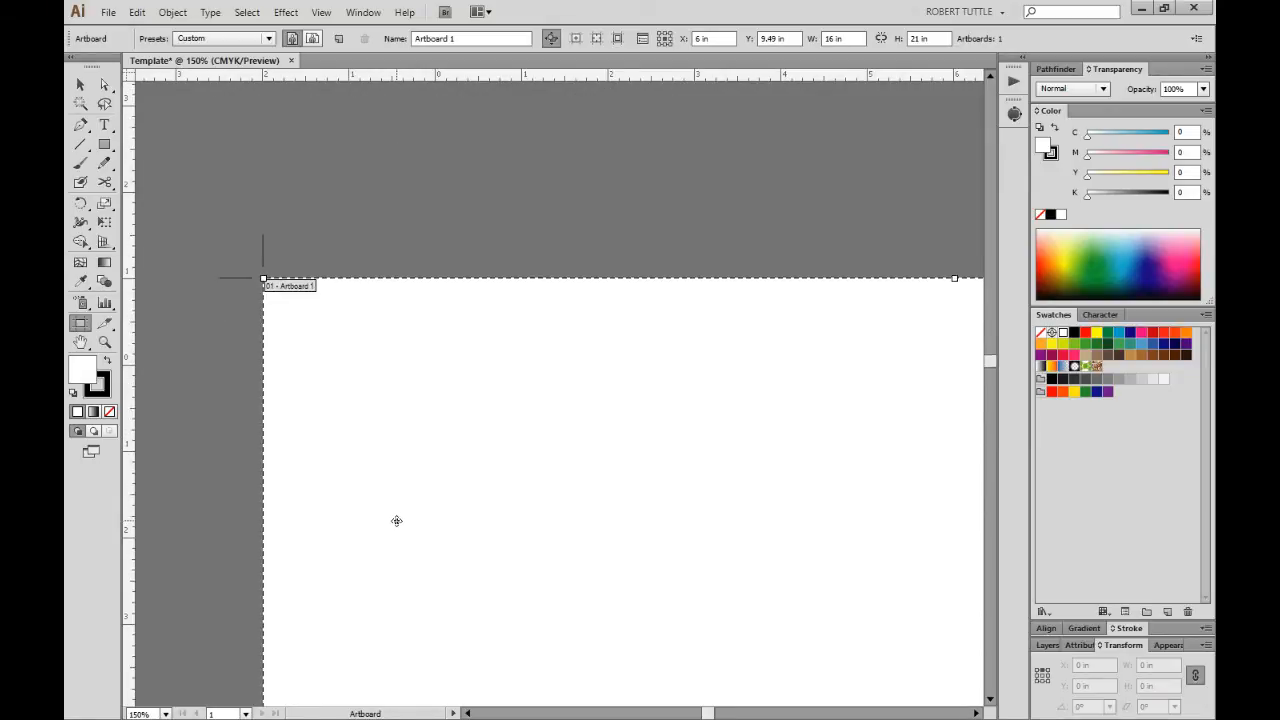
pyautogui.keyDown('alt'); pyautogui.scroll(-2, 396, 439); pyautogui.keyUp('alt')
pyautogui.scroll(-2, 396, 438)
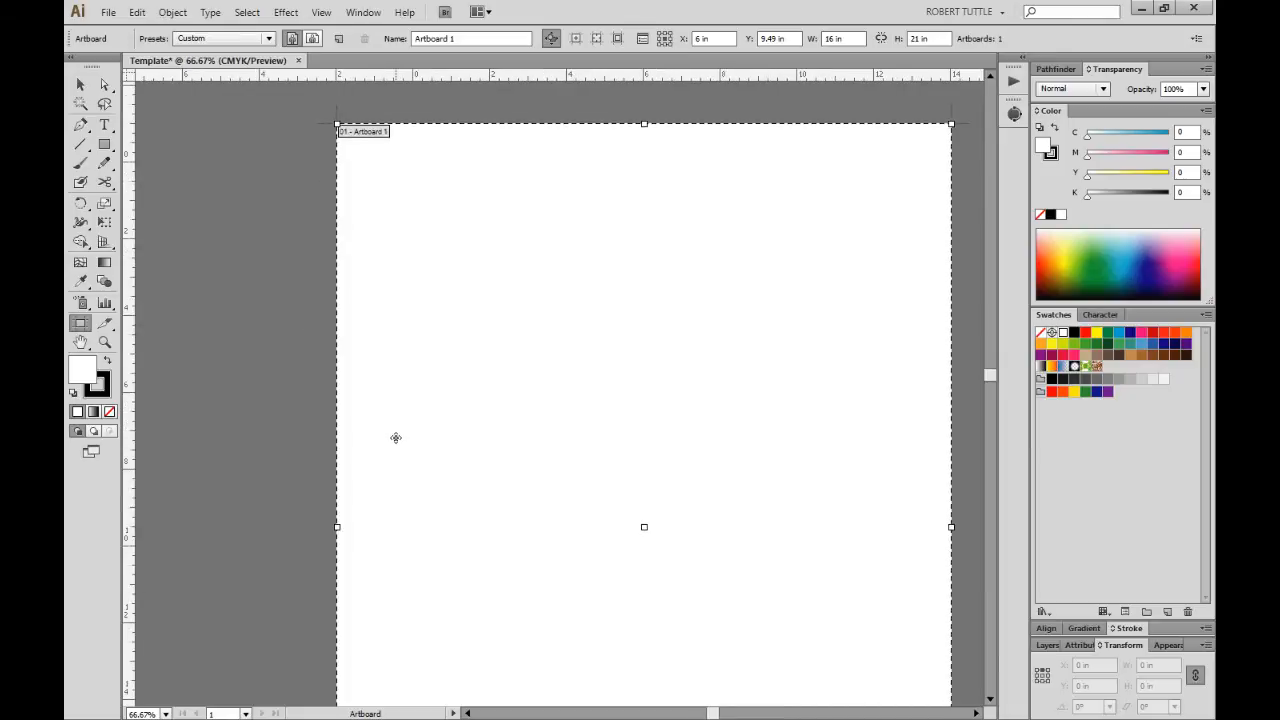
pyautogui.keyDown('alt'); pyautogui.scroll(-2, 388, 437); pyautogui.keyUp('alt')
pyautogui.scroll(-4, 385, 432)
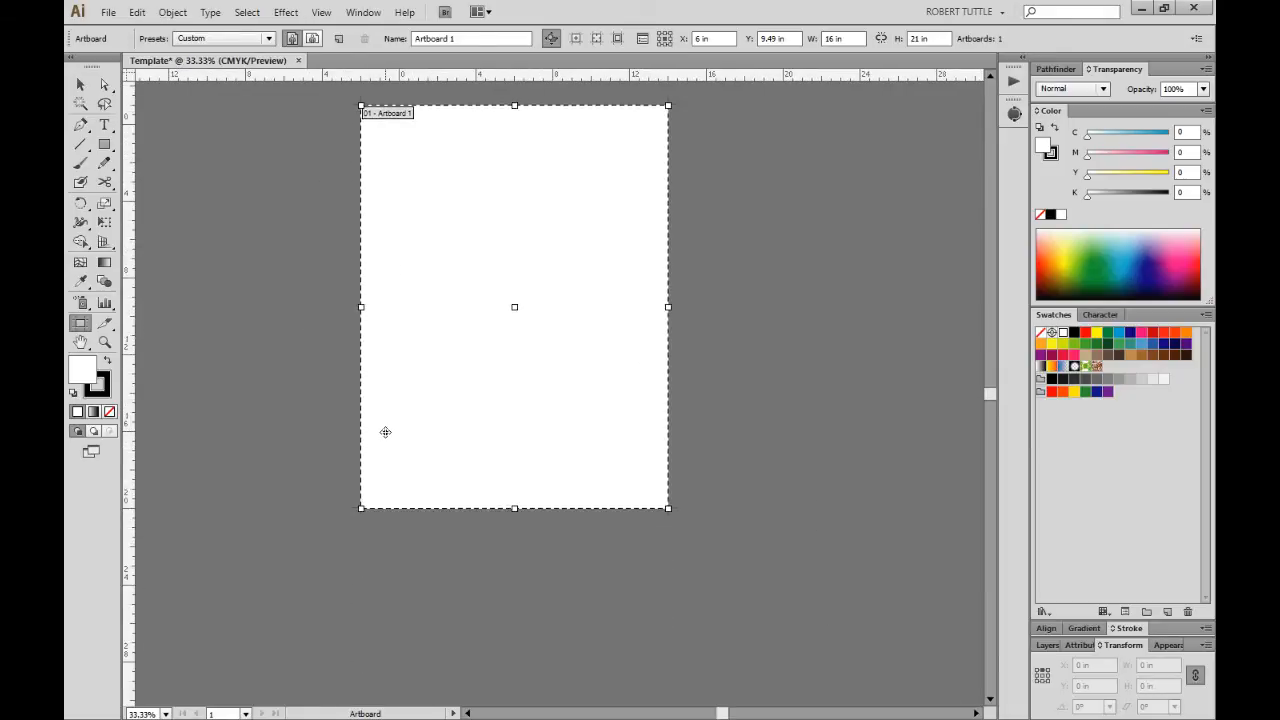
pyautogui.scroll(2, 385, 432)
pyautogui.scroll(1, 385, 432)
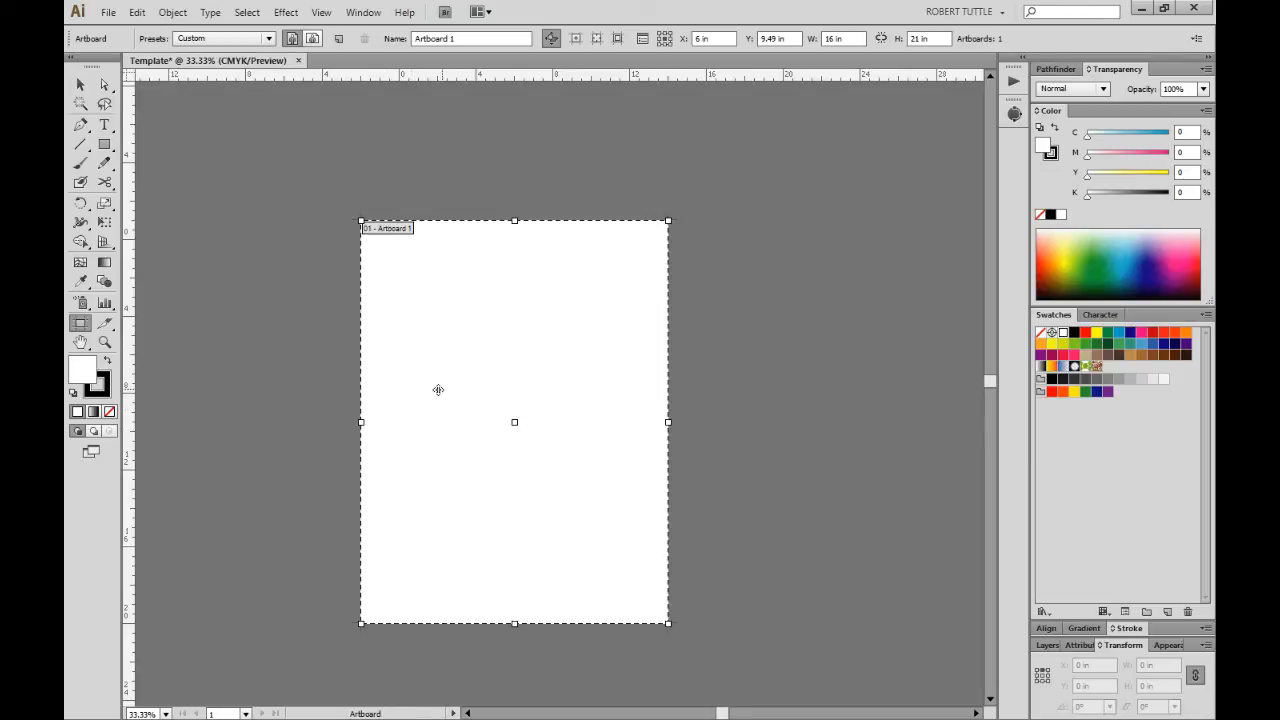
pyautogui.press('v')
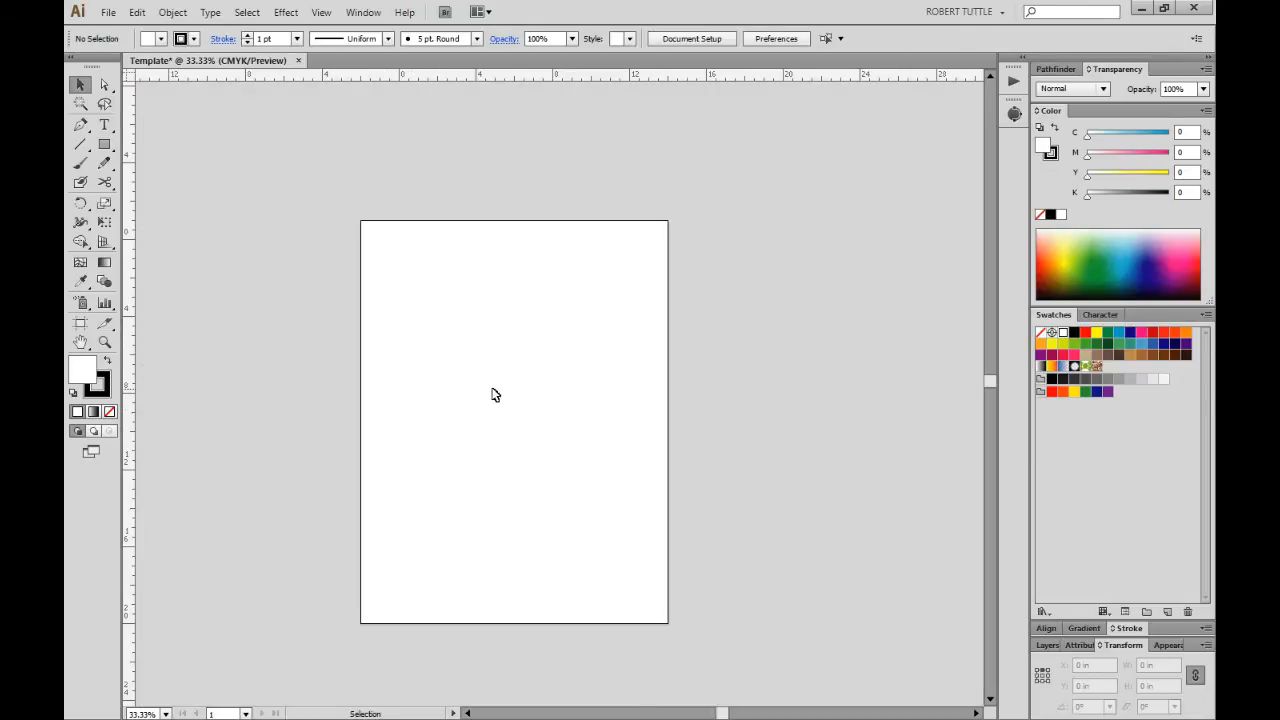
pyautogui.scroll(-1, 508, 414)
pyautogui.scroll(-1, 508, 414)
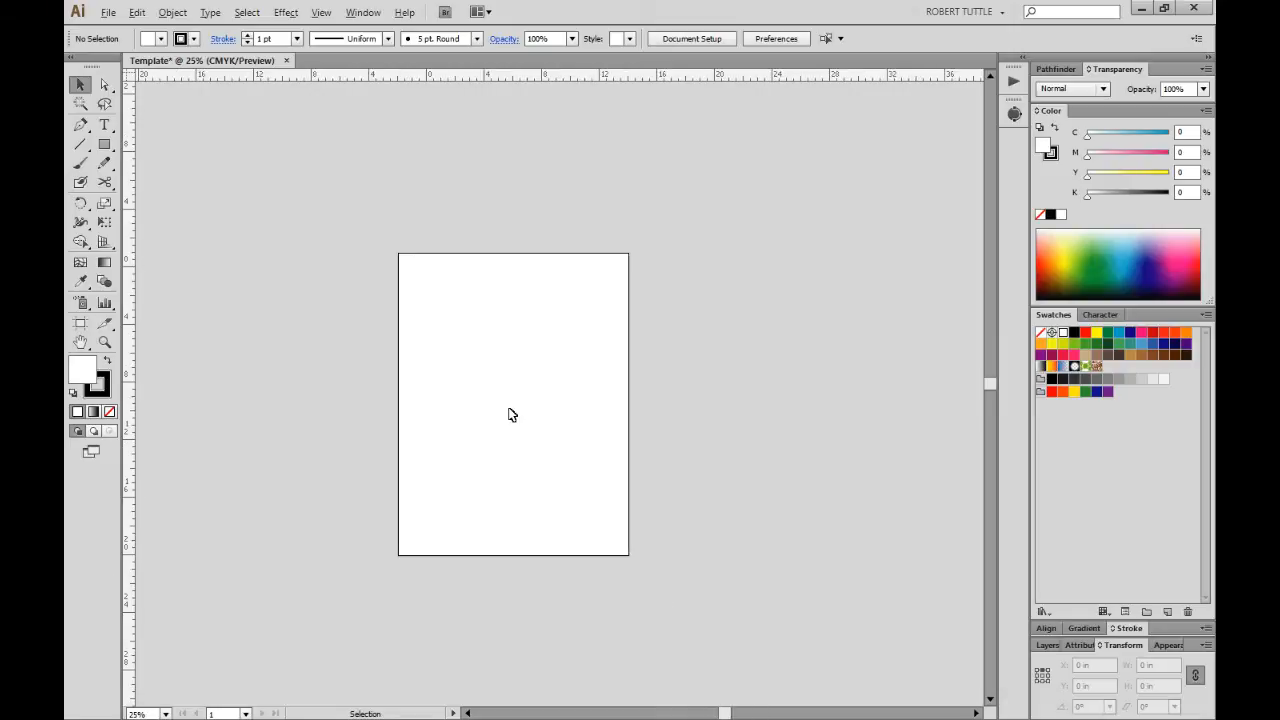
pyautogui.scroll(2, 508, 414)
# Rename Layer 1 to Template in the Layers panel.
pyautogui.press('alt')
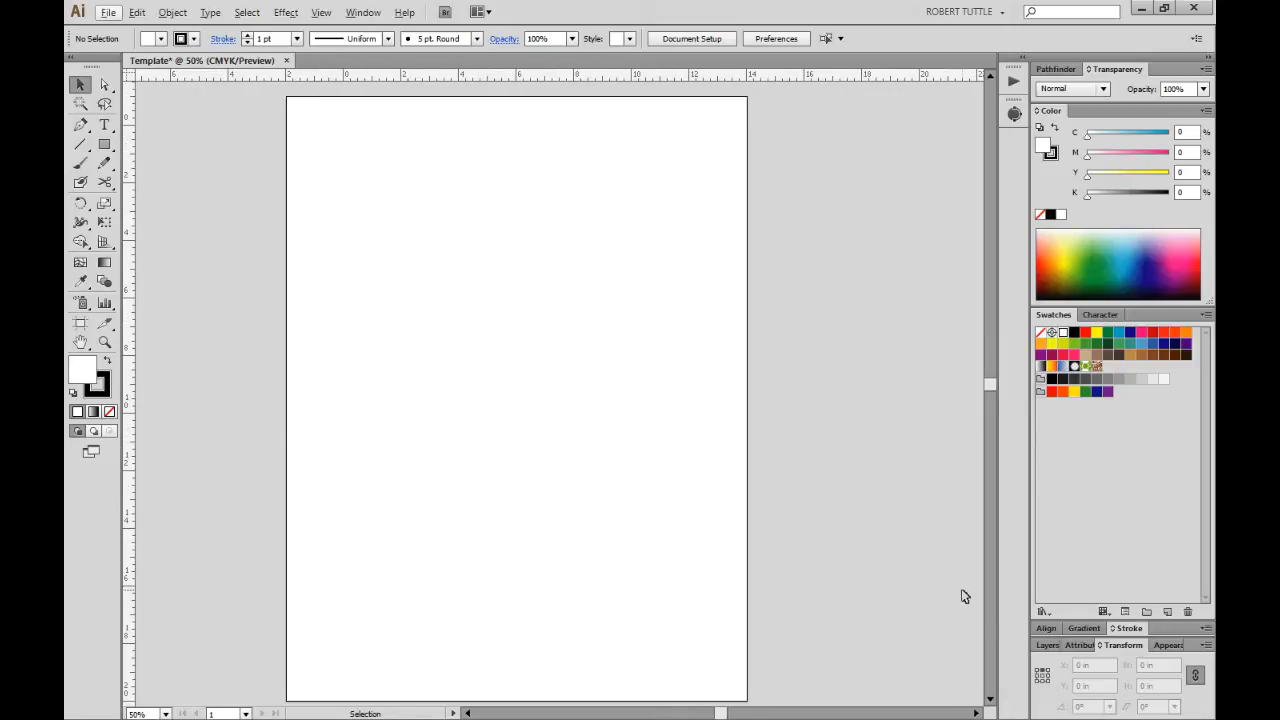
pyautogui.click(1046, 645)
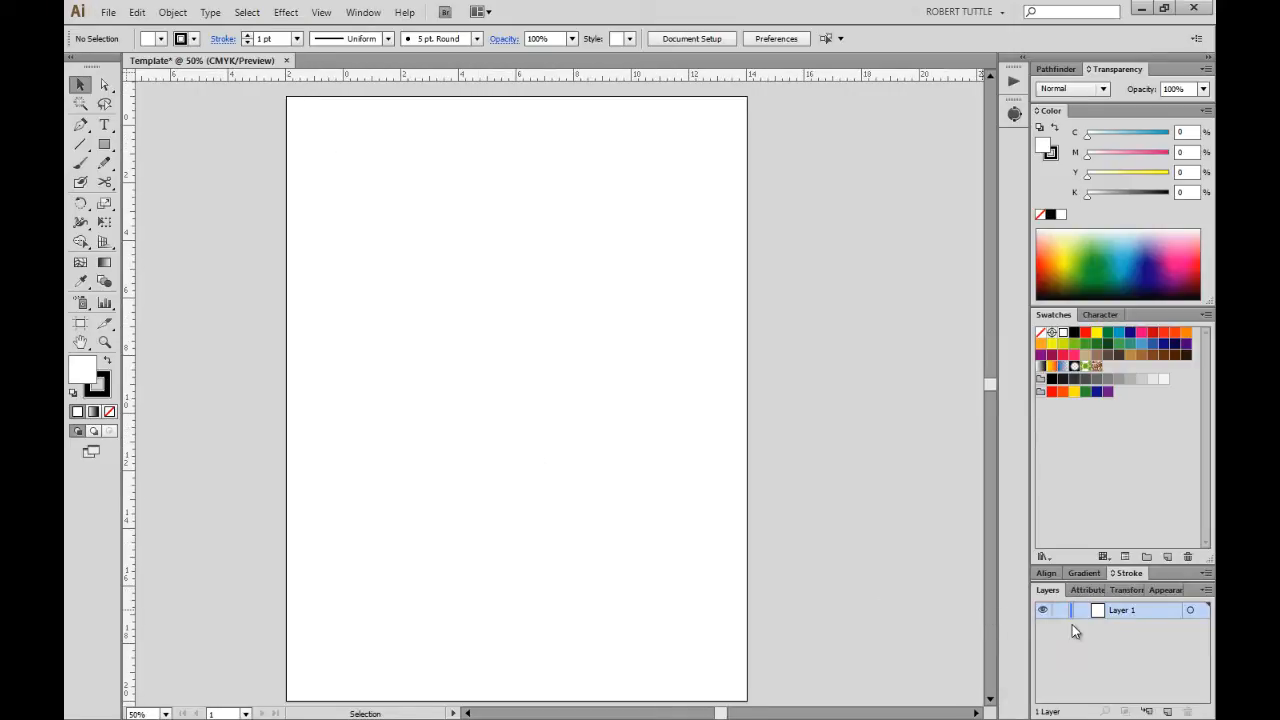
pyautogui.doubleClick(1127, 612)
pyautogui.write('Template')
pyautogui.press('Return')
# Set the Template layer's colour to Light Red in Layer Options.
pyautogui.doubleClick(1156, 612)
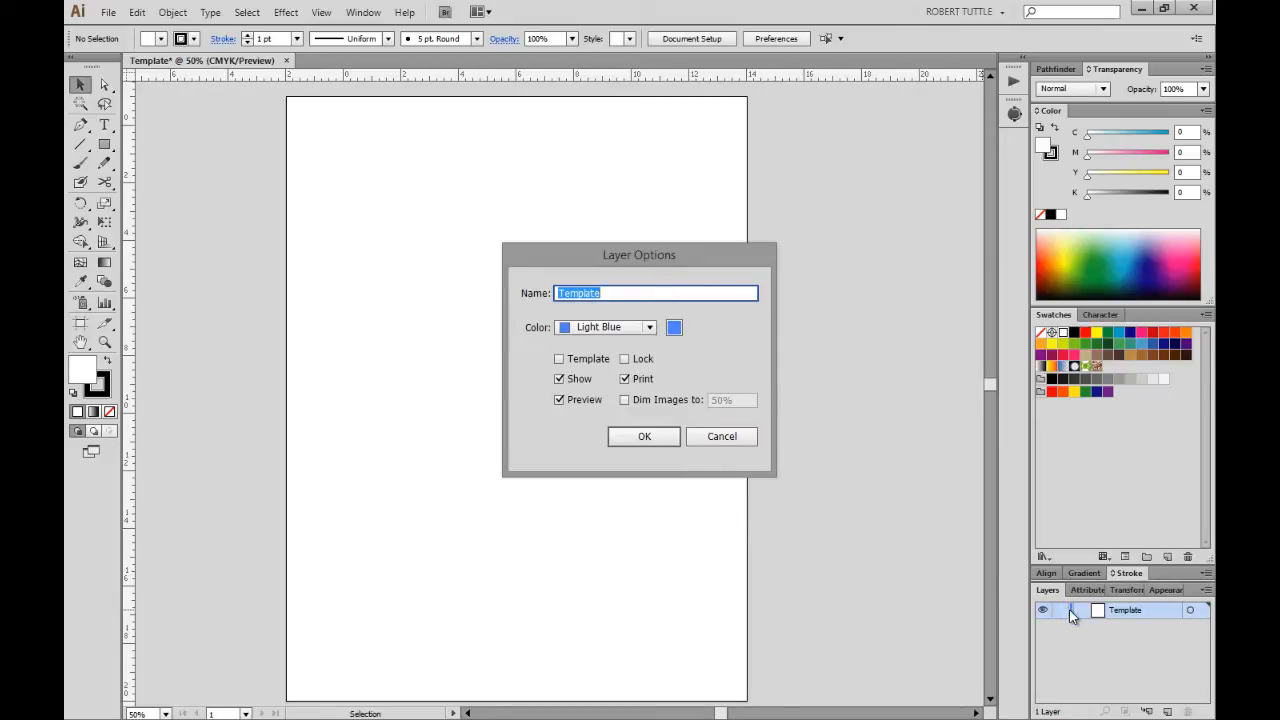
pyautogui.click(656, 327)
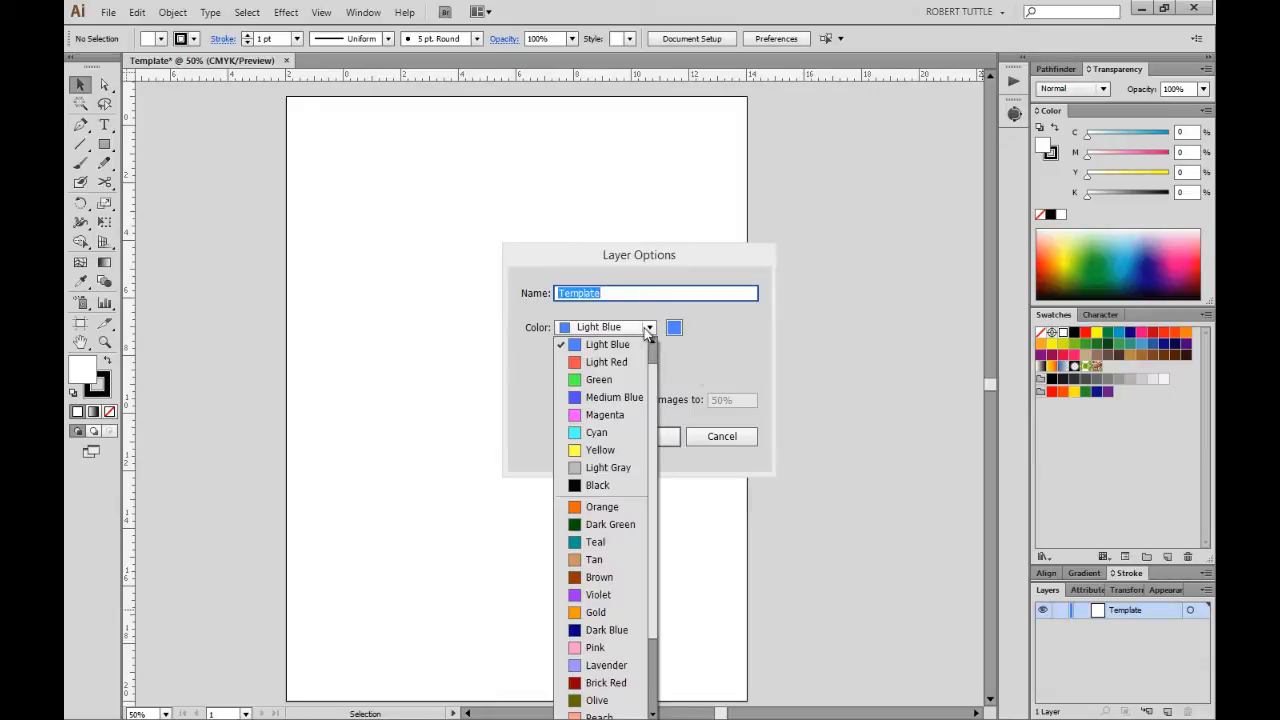
pyautogui.click(640, 364)
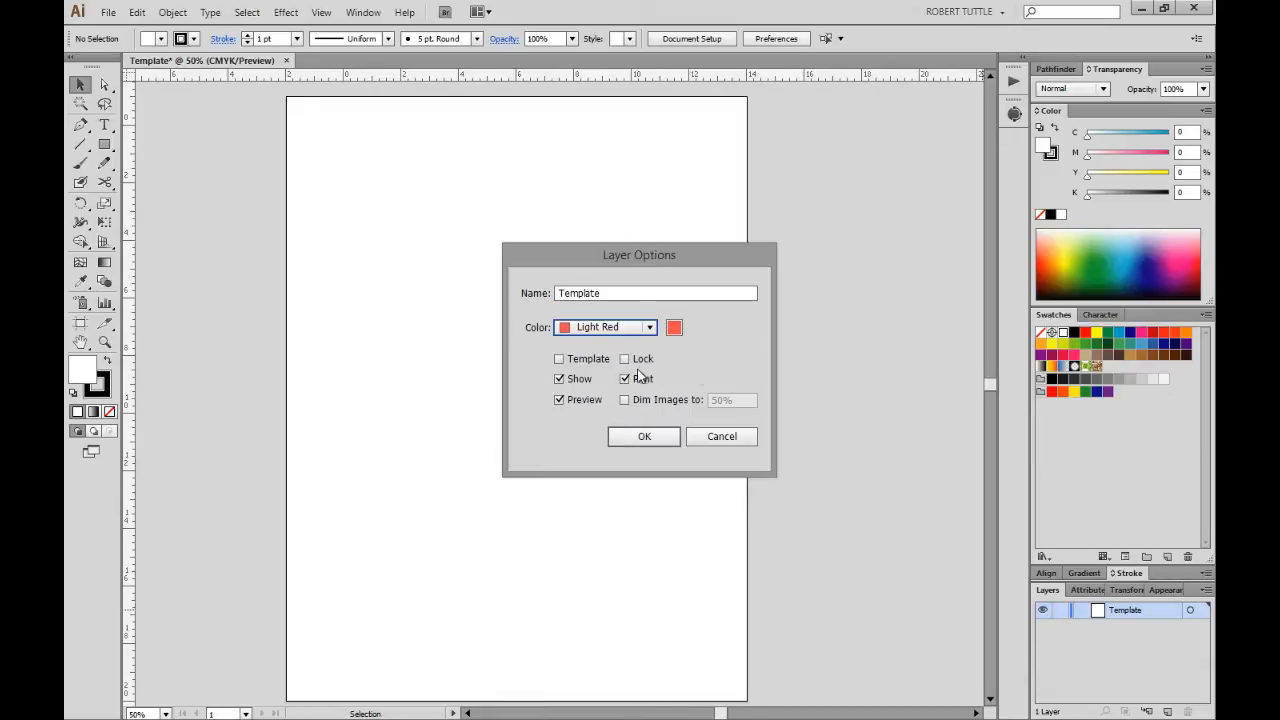
pyautogui.click(641, 436)
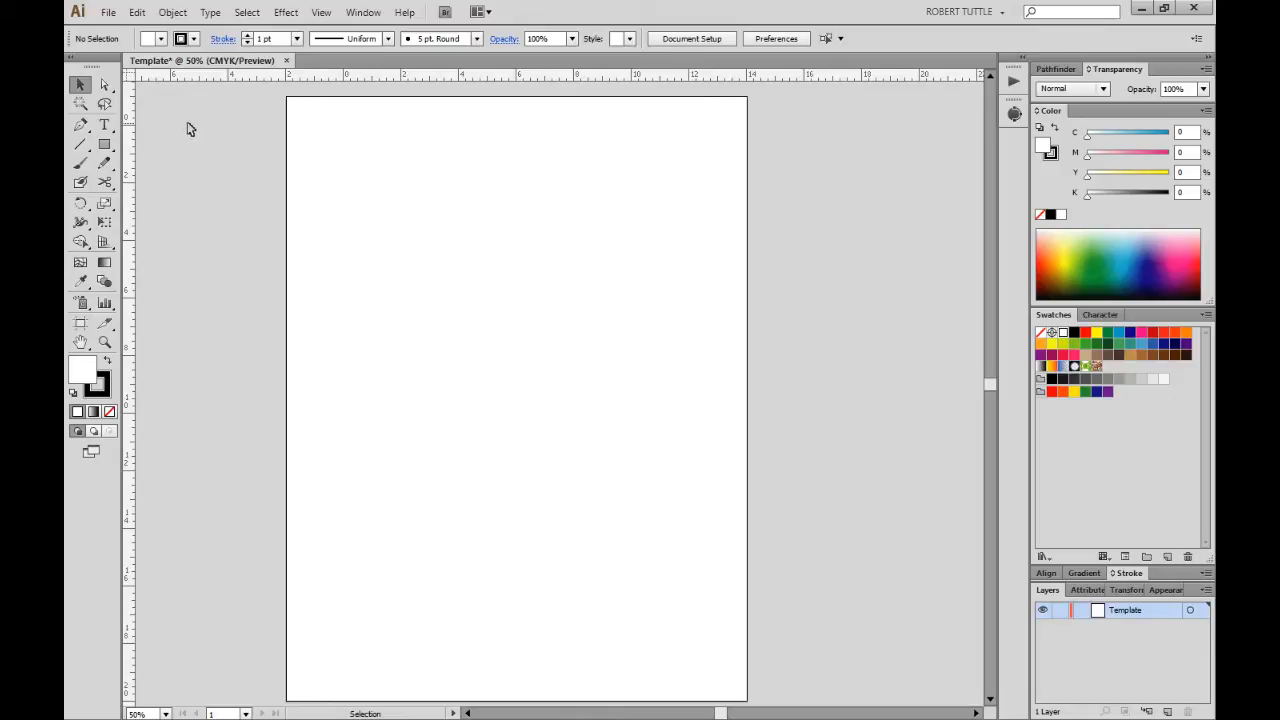
# Draw a 1.3056 × 0.25 in rectangle near the top-left with no fill and Registration stroke.
pyautogui.click(104, 145)
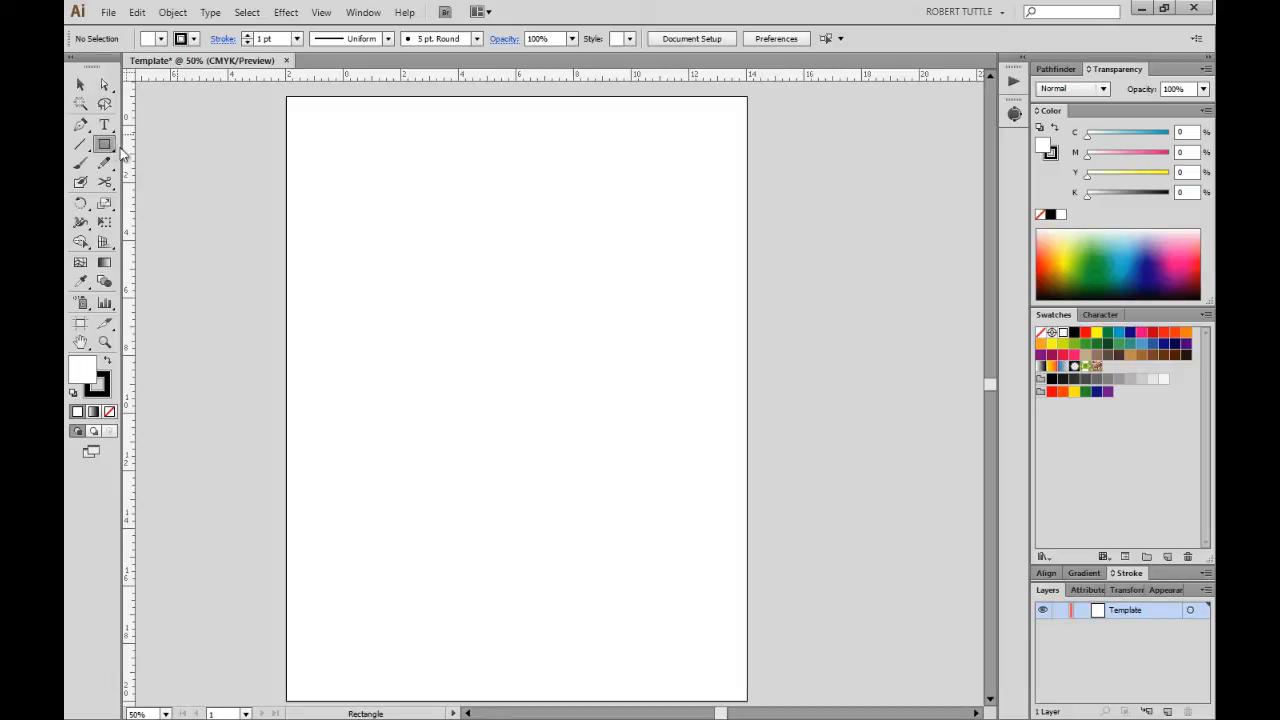
pyautogui.moveTo(360, 170); pyautogui.dragTo(361, 171)
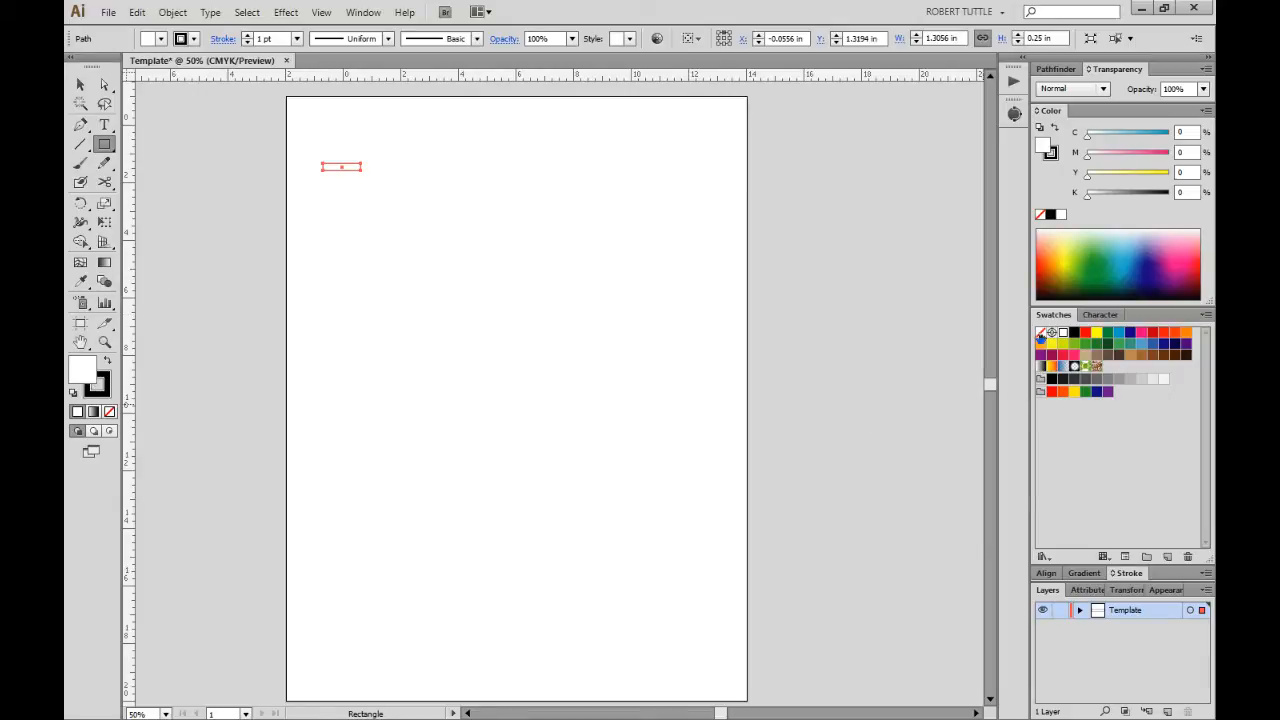
pyautogui.click(1040, 333)
pyautogui.press('x')
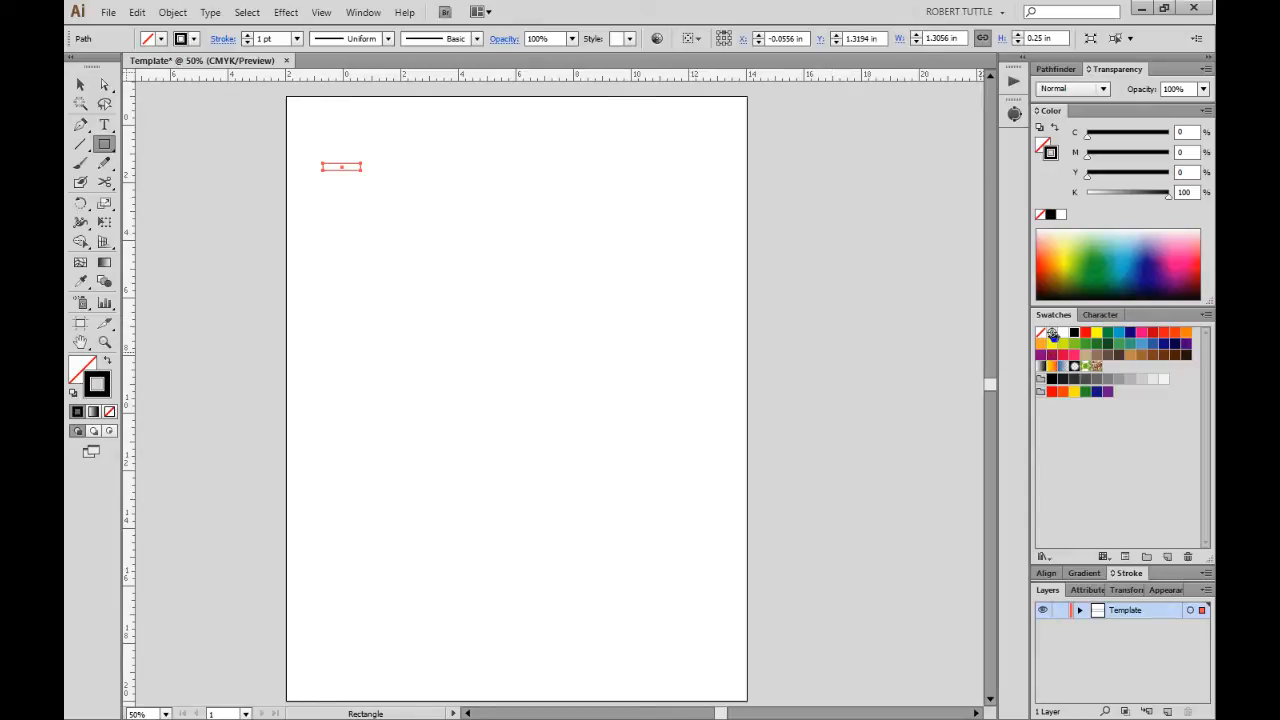
pyautogui.click(1052, 334)
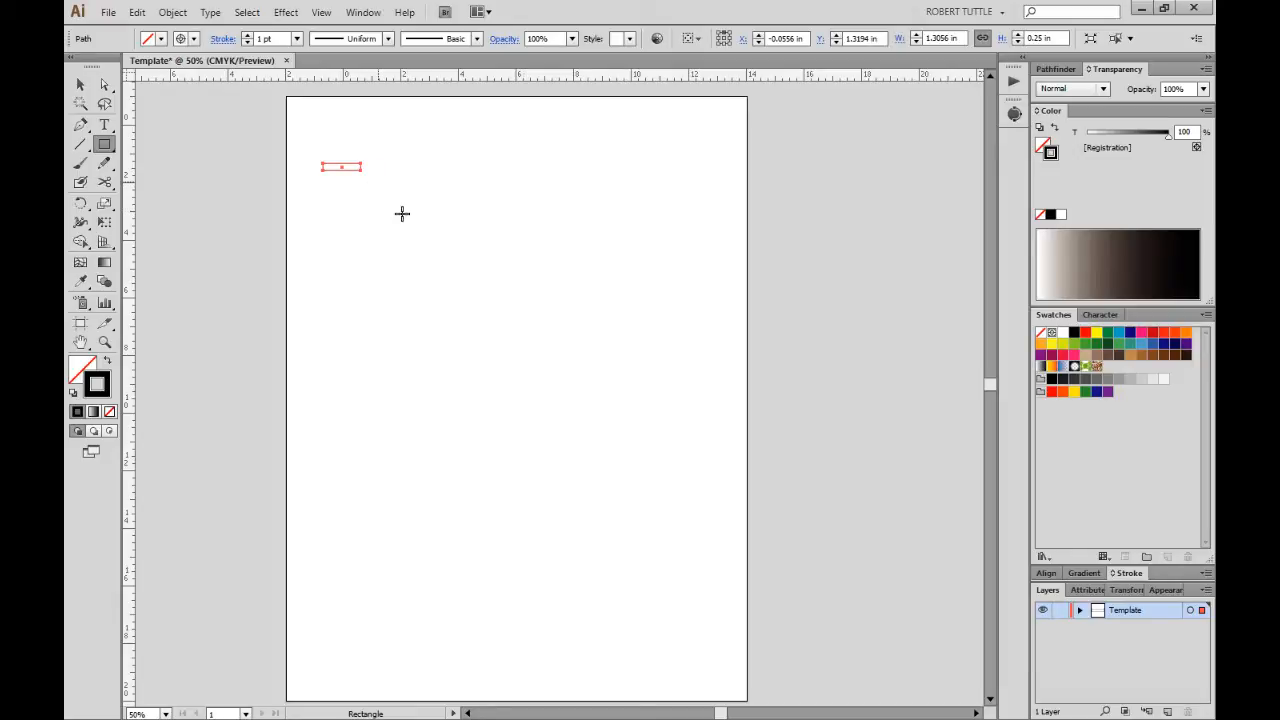
# Bring up the Stroke and Transform settings for the rectangle.
pyautogui.click(1121, 572)
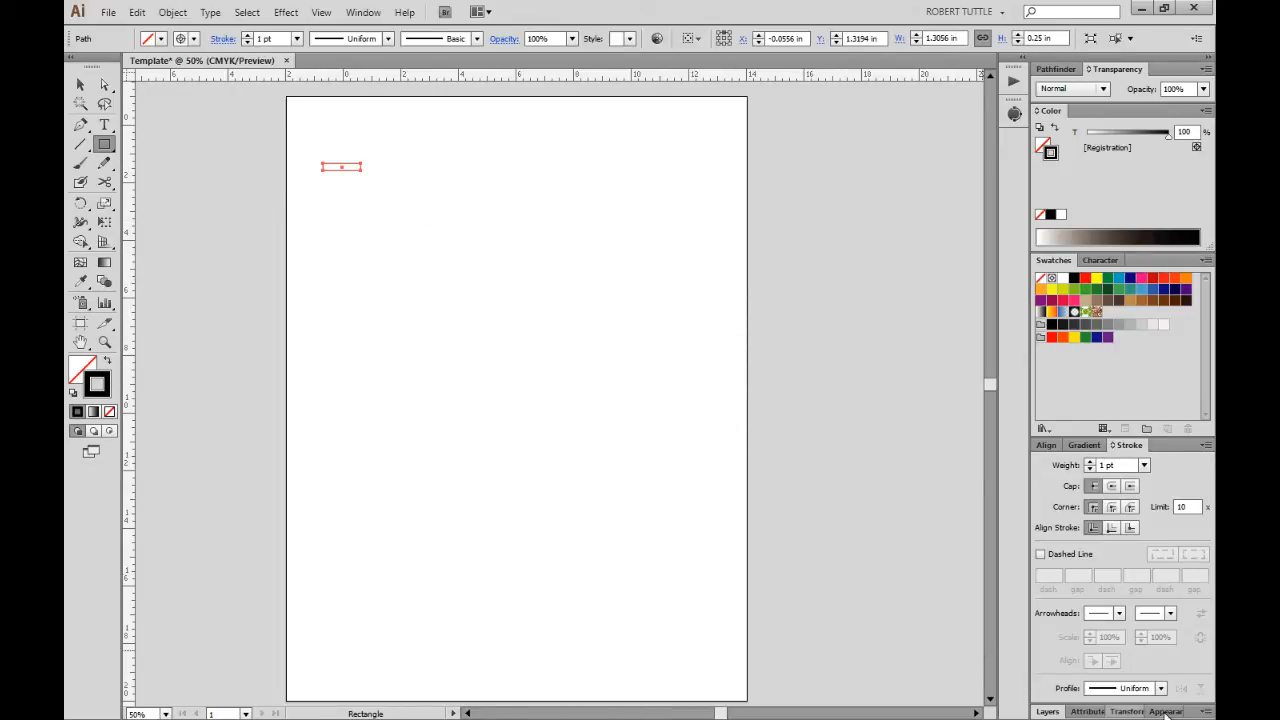
pyautogui.click(1120, 712)
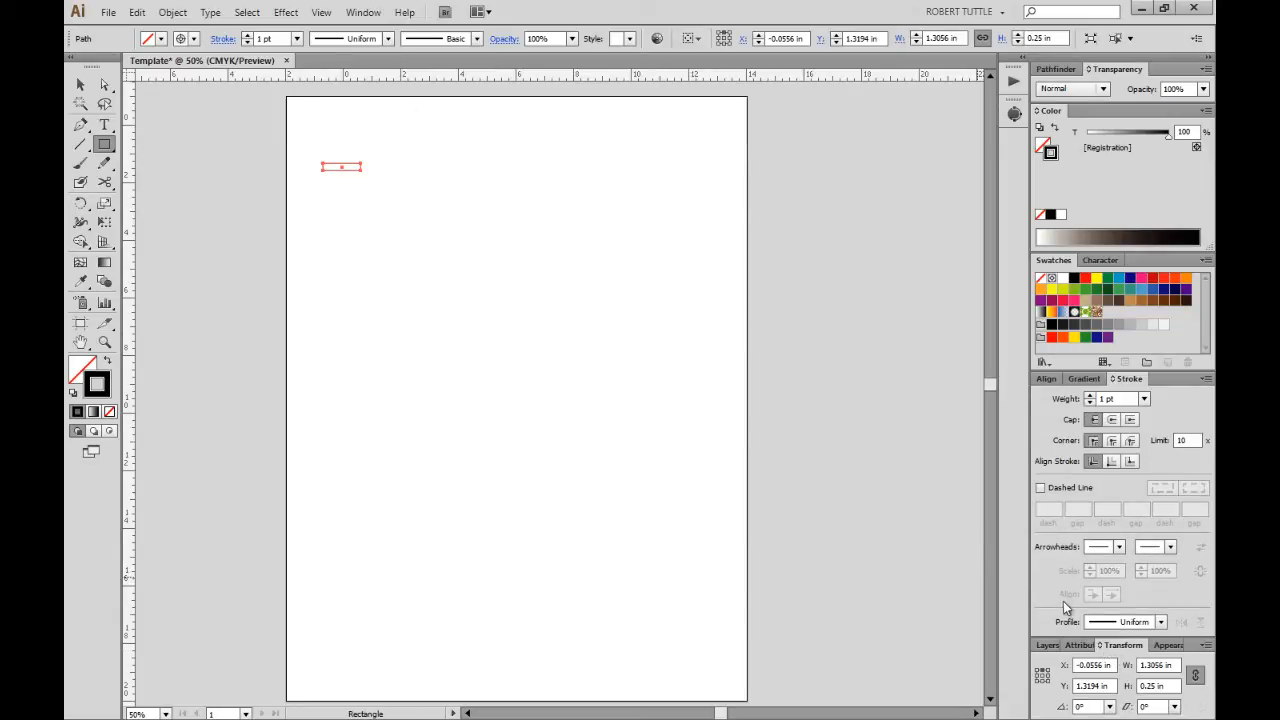
pyautogui.click(363, 12)
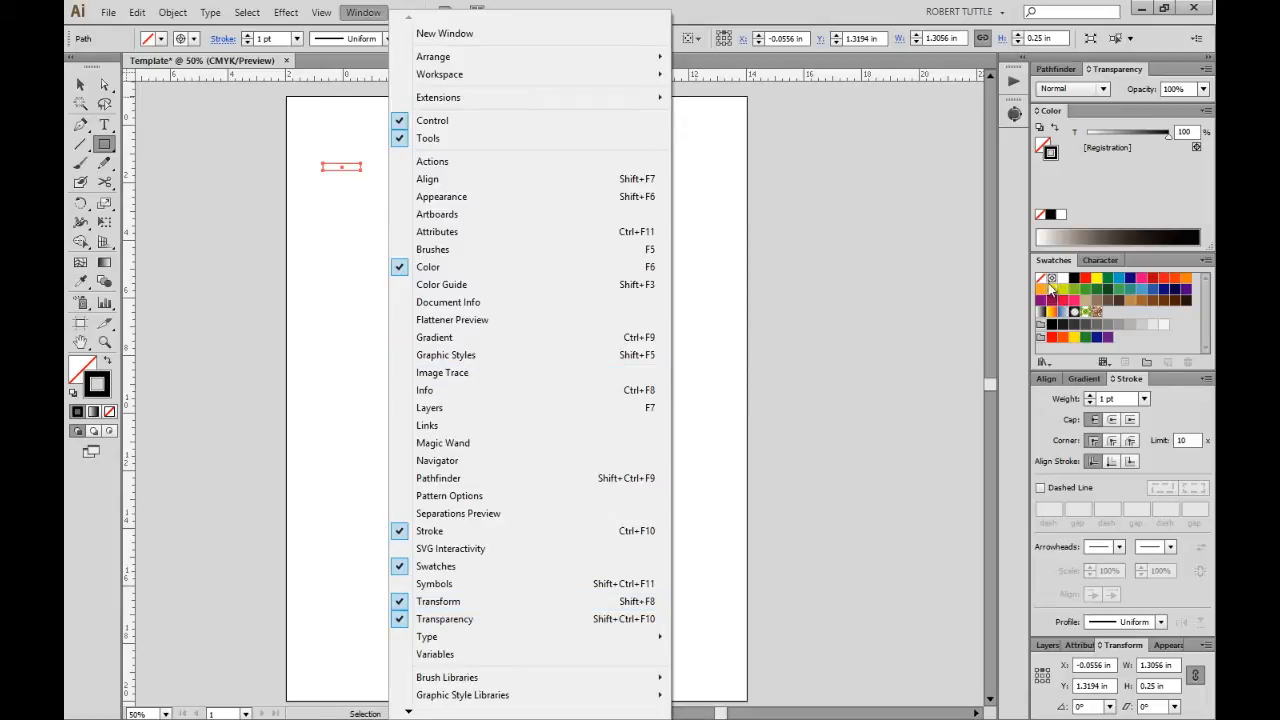
pyautogui.click(748, 310)
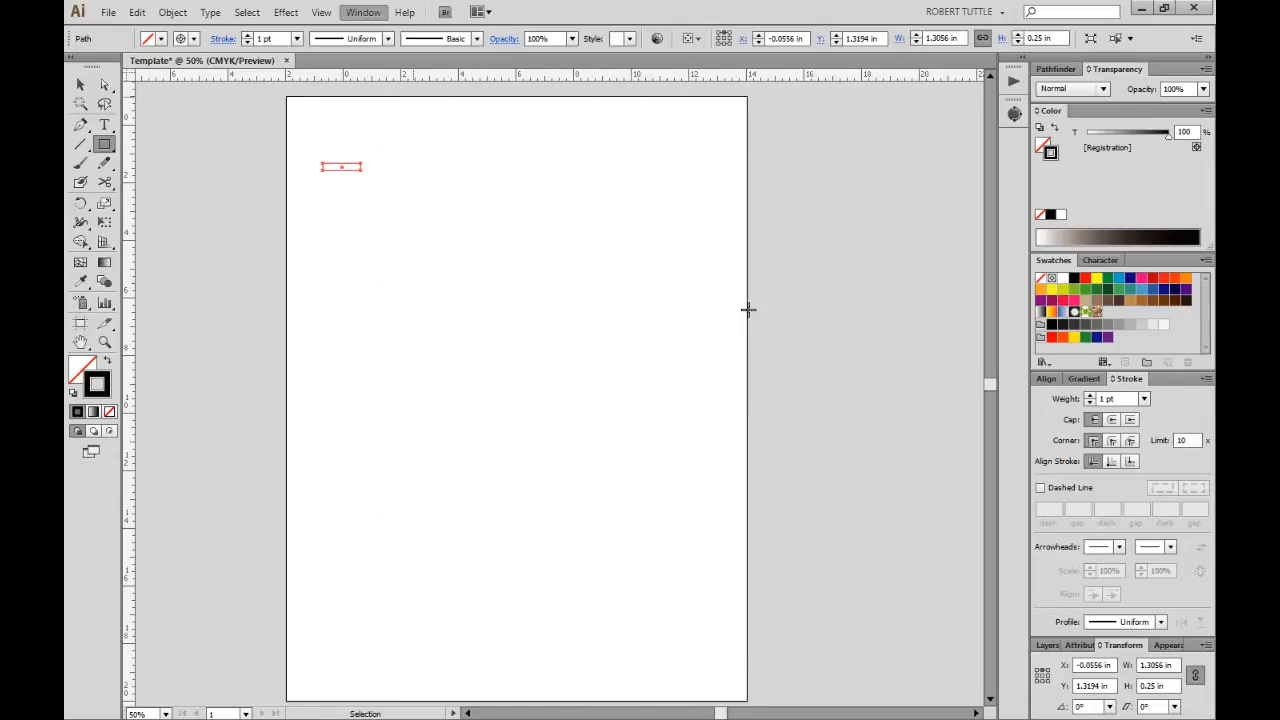
pyautogui.click(750, 314)
pyautogui.click(678, 395)
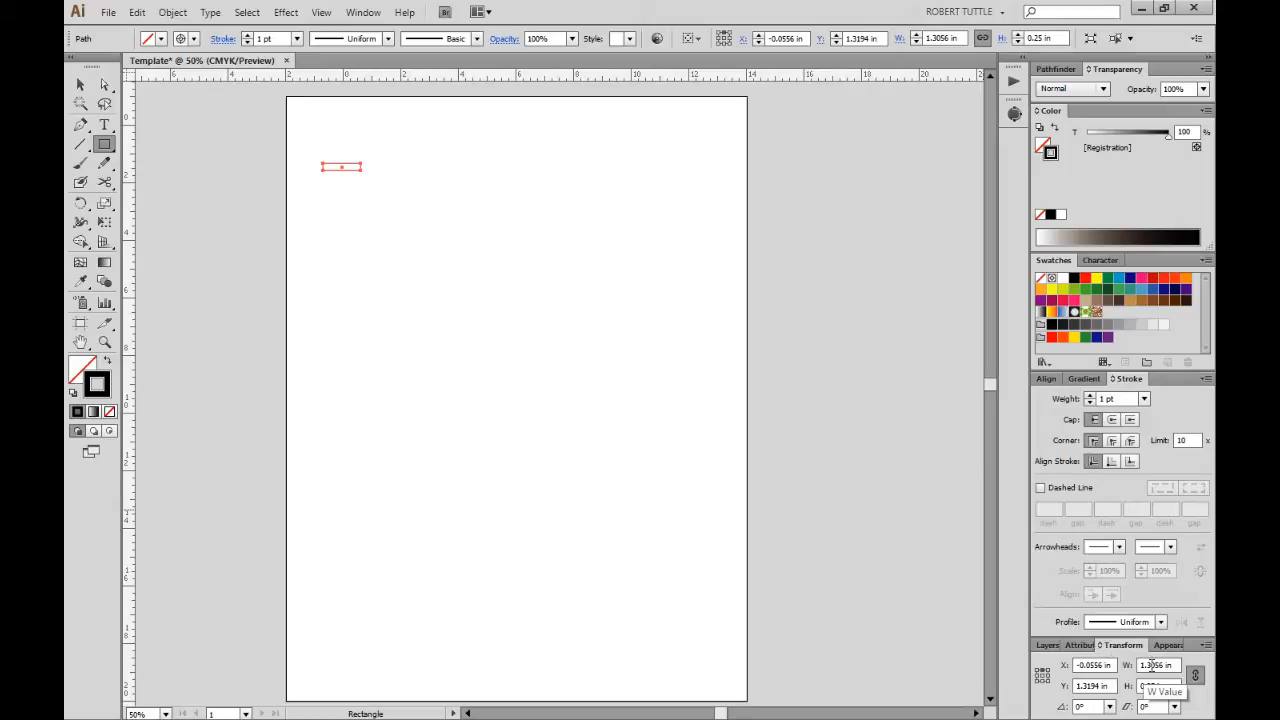
# Resize the rectangle to 12 × 0.5 in with width and height unlinked.
pyautogui.moveTo(1160, 665); pyautogui.dragTo(1130, 668)
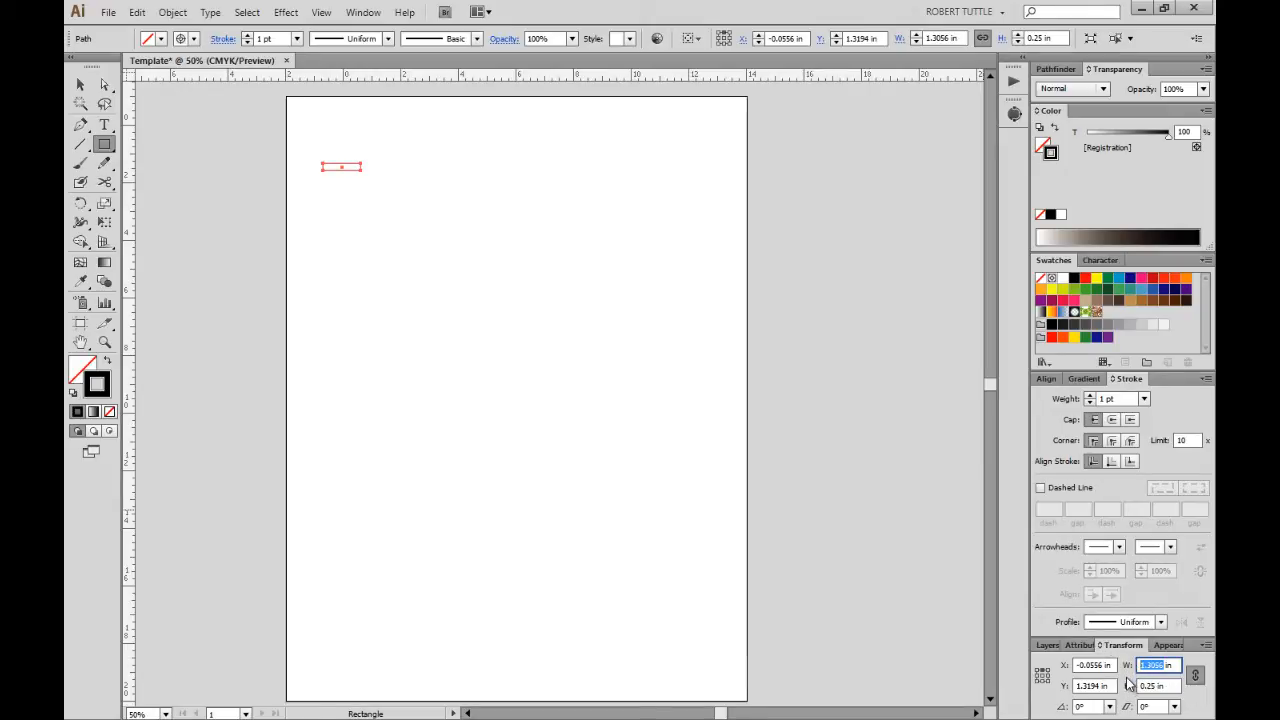
pyautogui.write('12')
pyautogui.press('Tab')
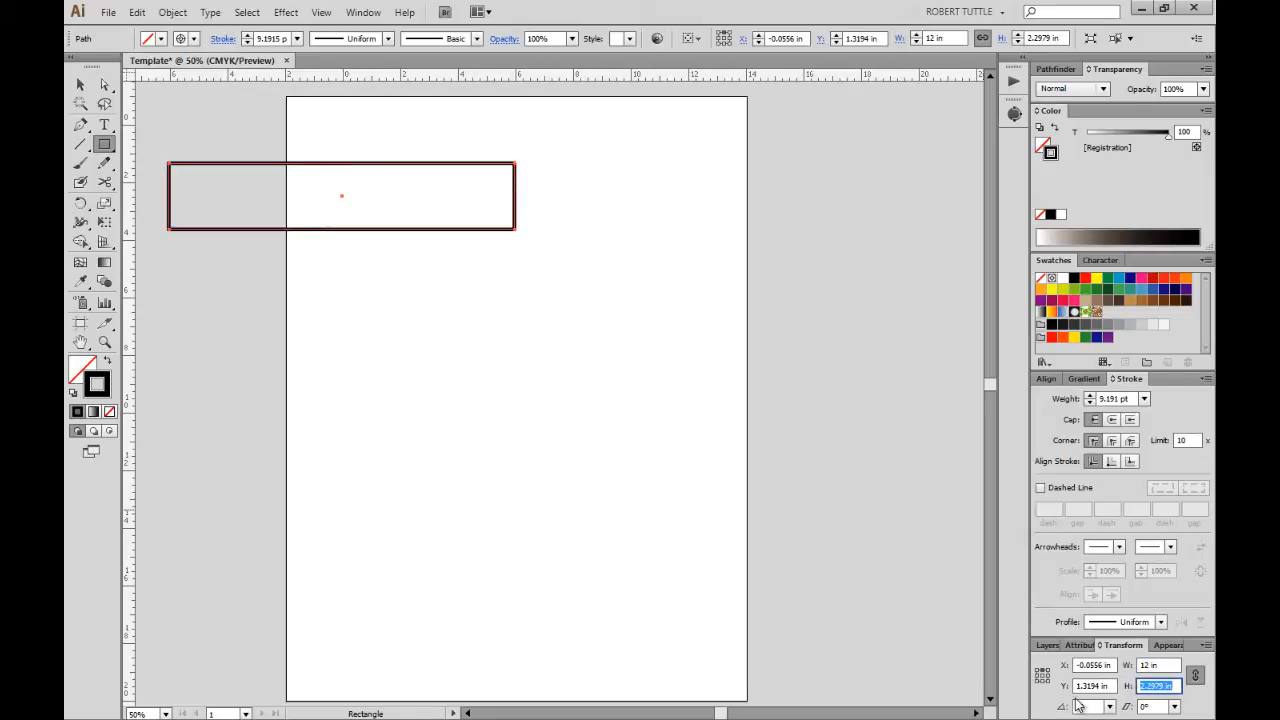
pyautogui.write('.5')
pyautogui.press('Tab')
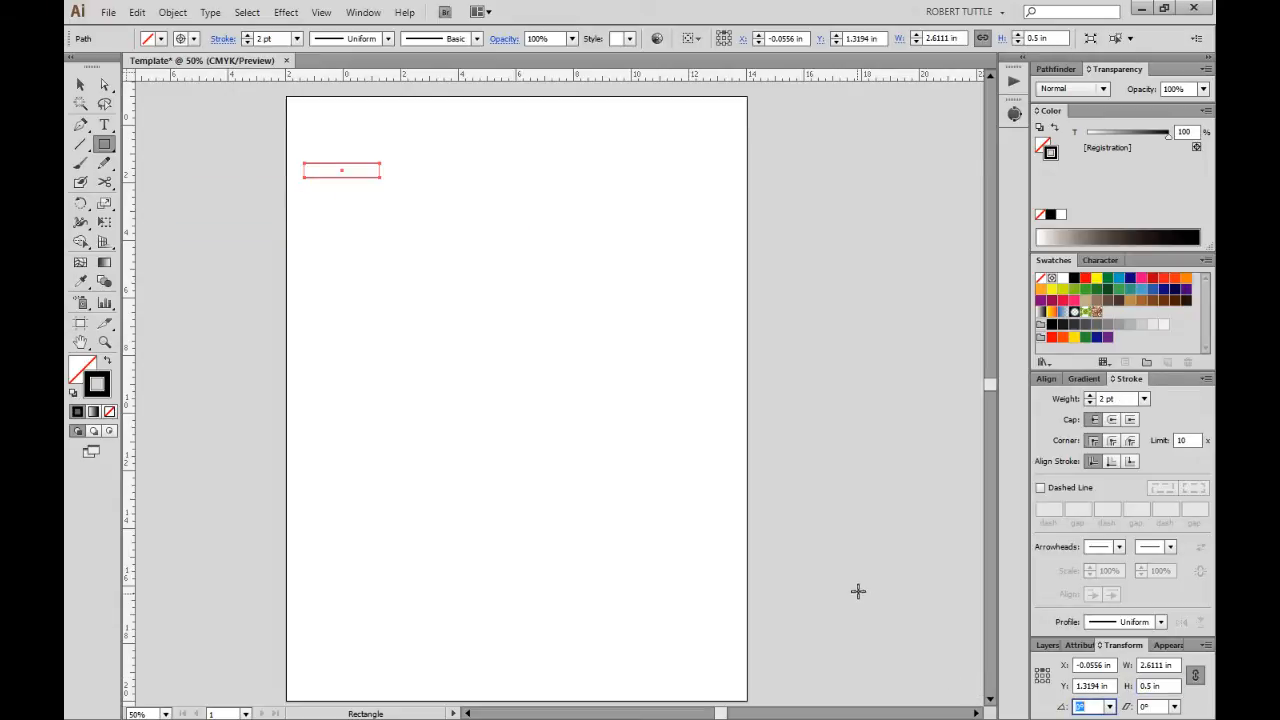
pyautogui.click(1197, 677)
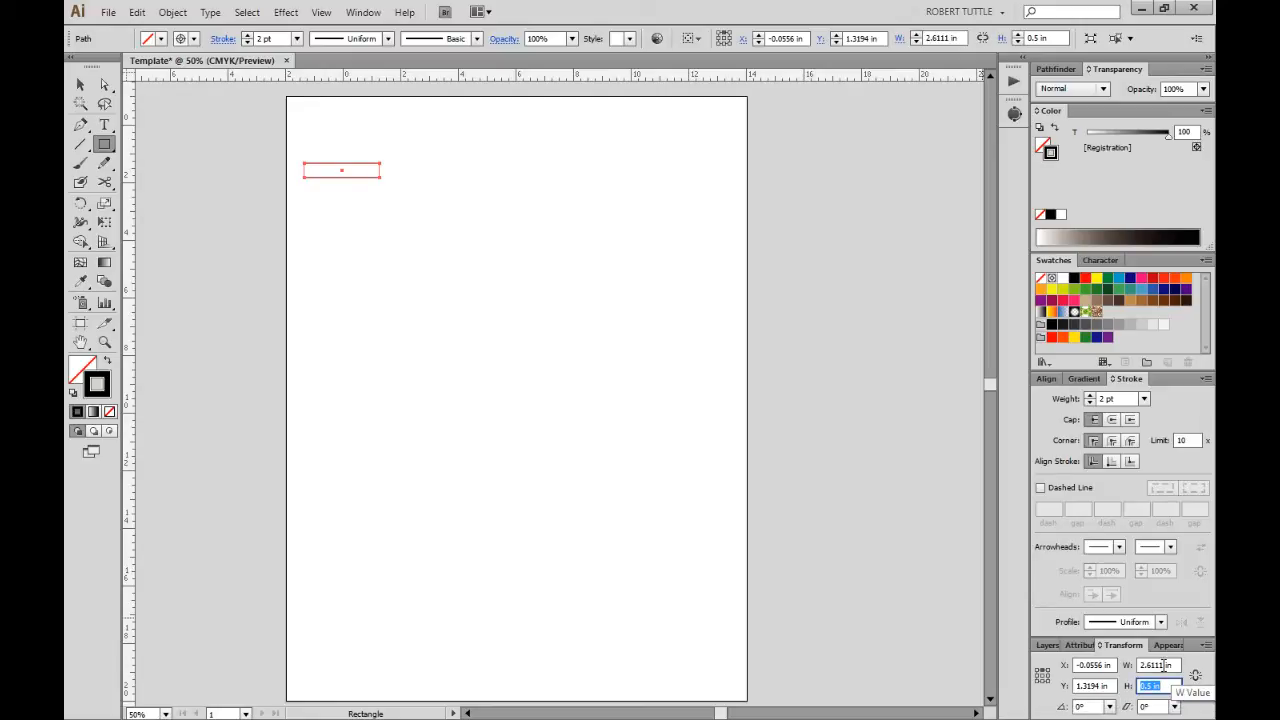
pyautogui.click(1155, 665)
pyautogui.write('12')
pyautogui.press('Return')
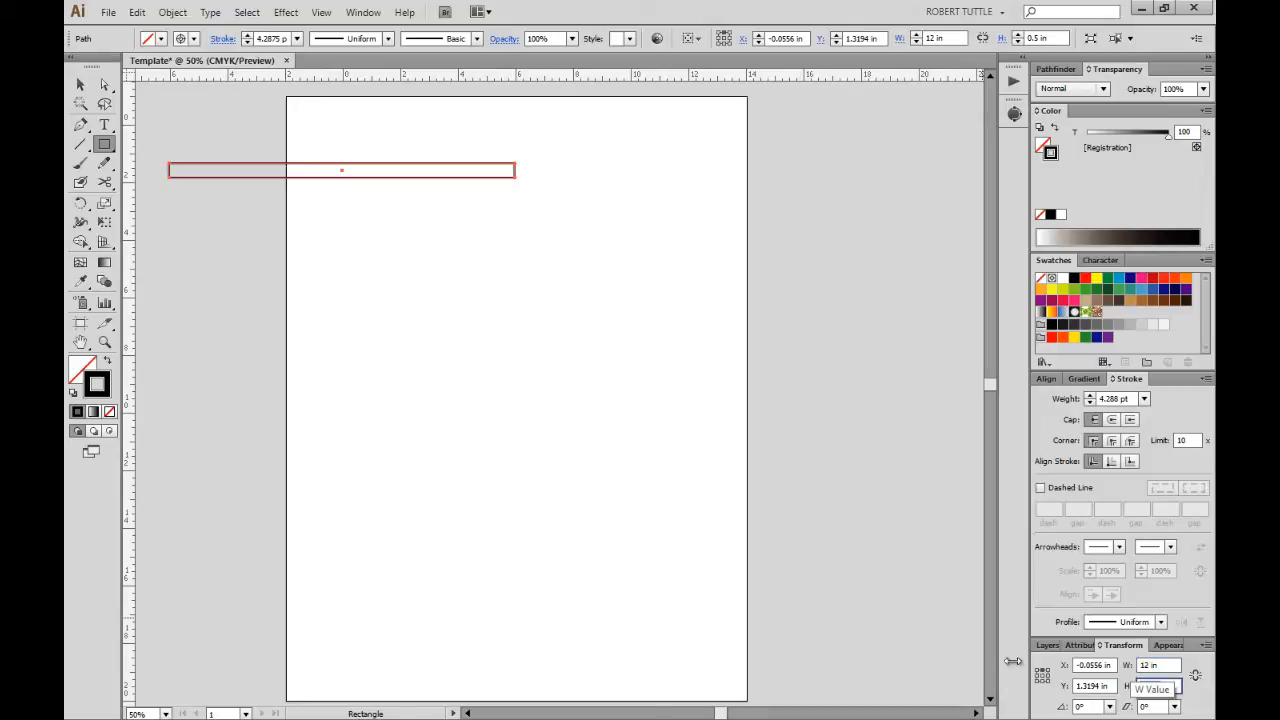
pyautogui.click(603, 209)
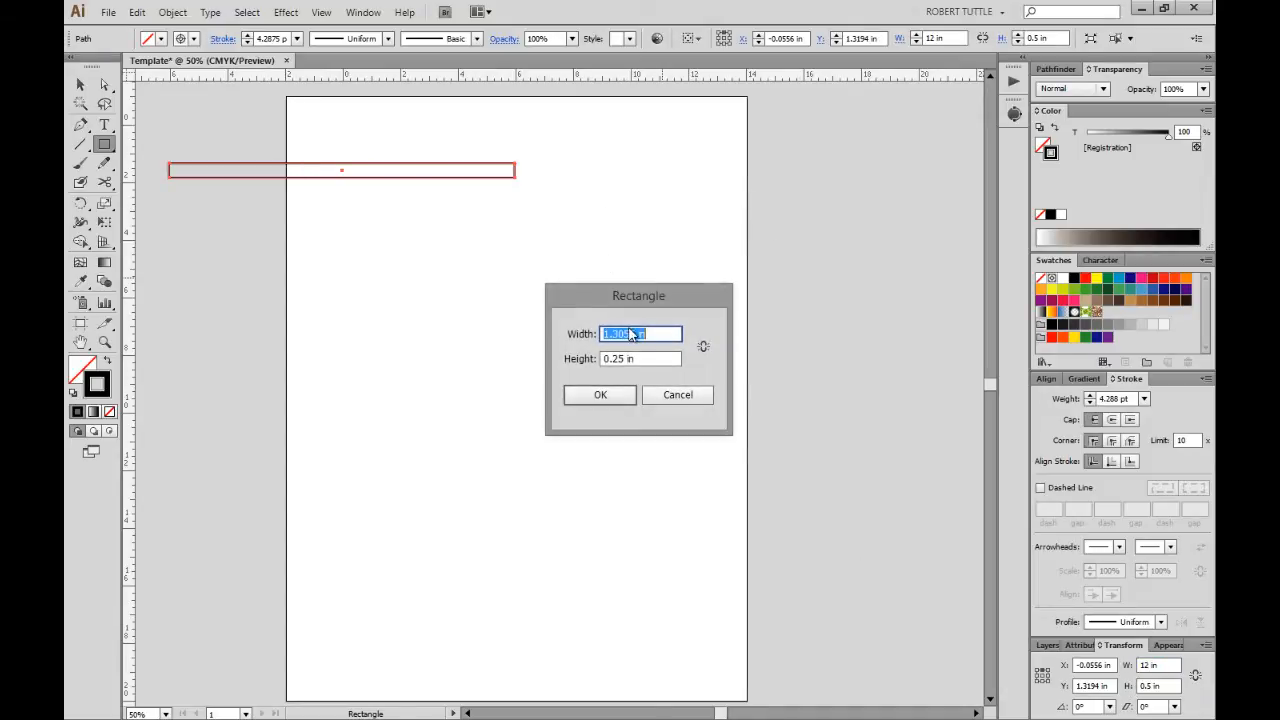
pyautogui.click(670, 400)
# Select the rectangle and give it a 1 pt stroke weight.
pyautogui.click(80, 84)
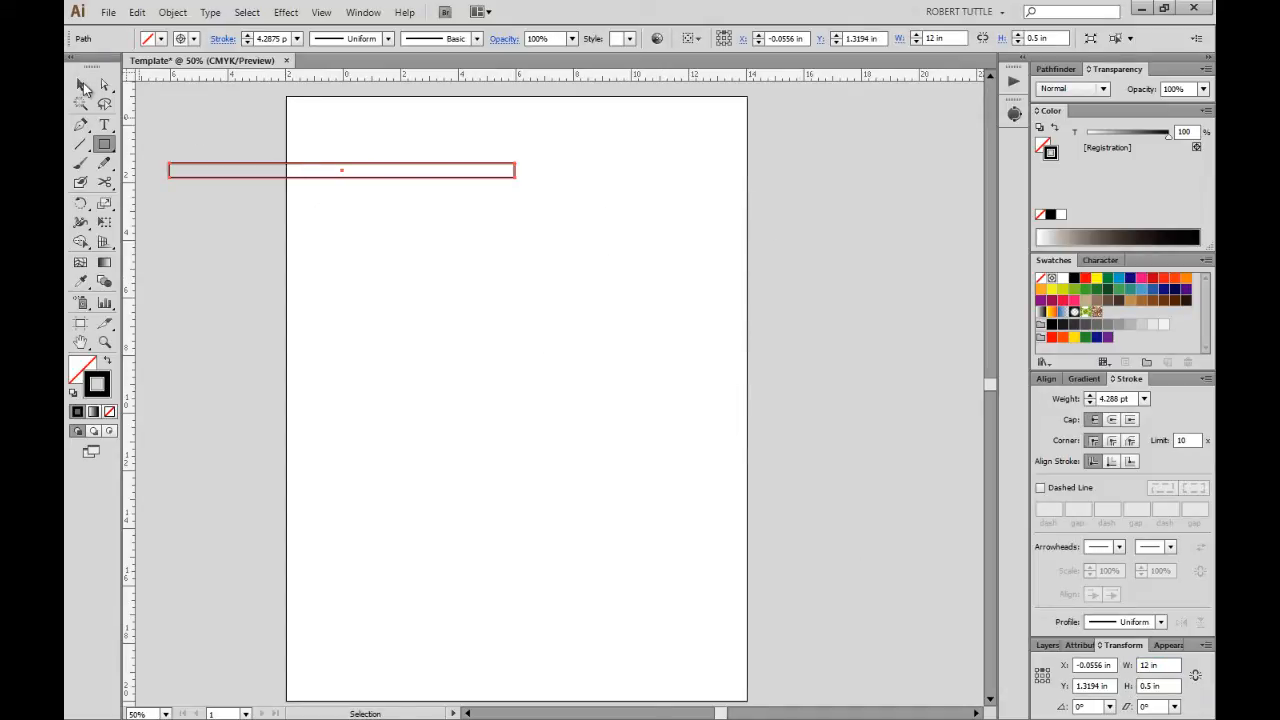
pyautogui.click(539, 192)
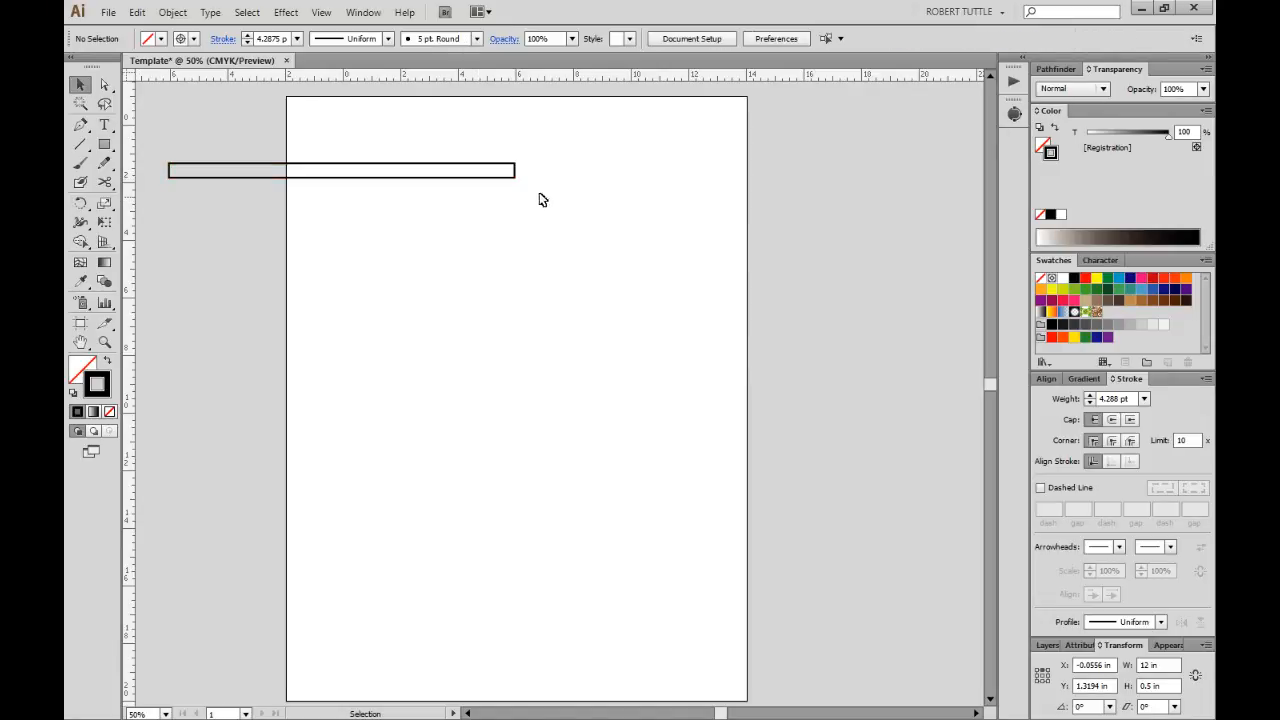
pyautogui.moveTo(563, 166); pyautogui.dragTo(515, 200)
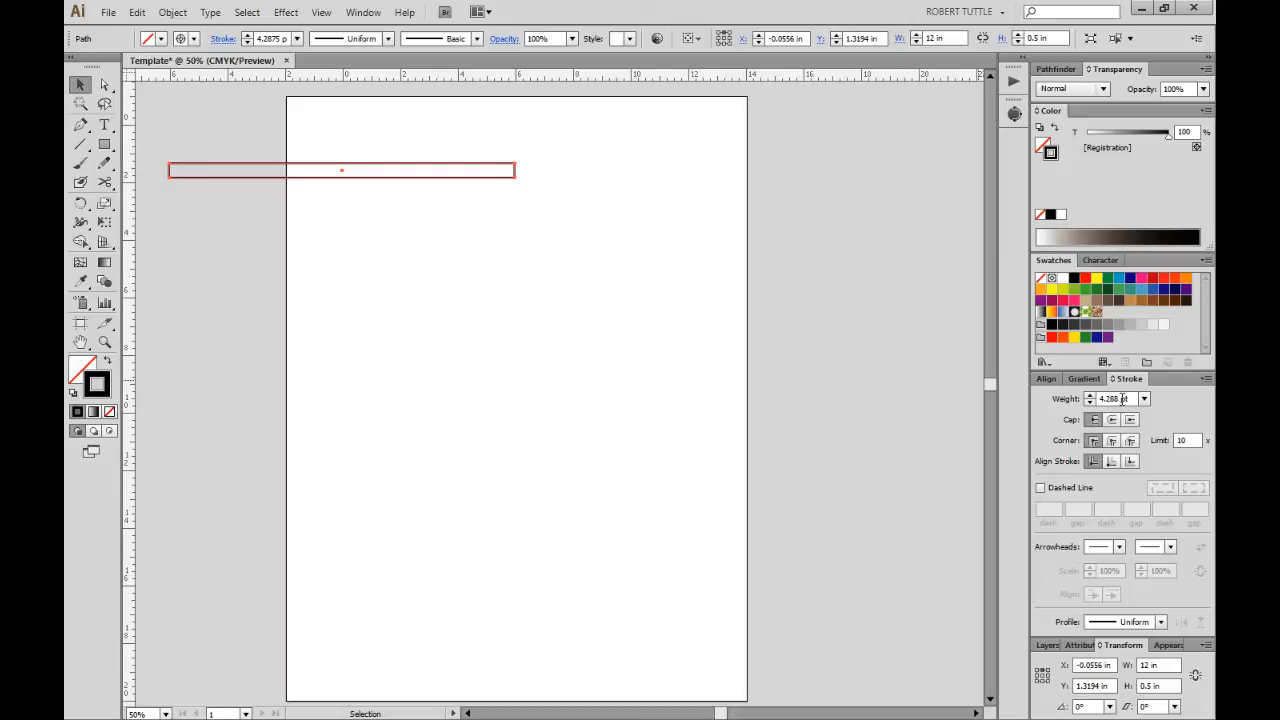
pyautogui.moveTo(1122, 398); pyautogui.dragTo(1059, 396)
pyautogui.write('1')
pyautogui.press('Tab')
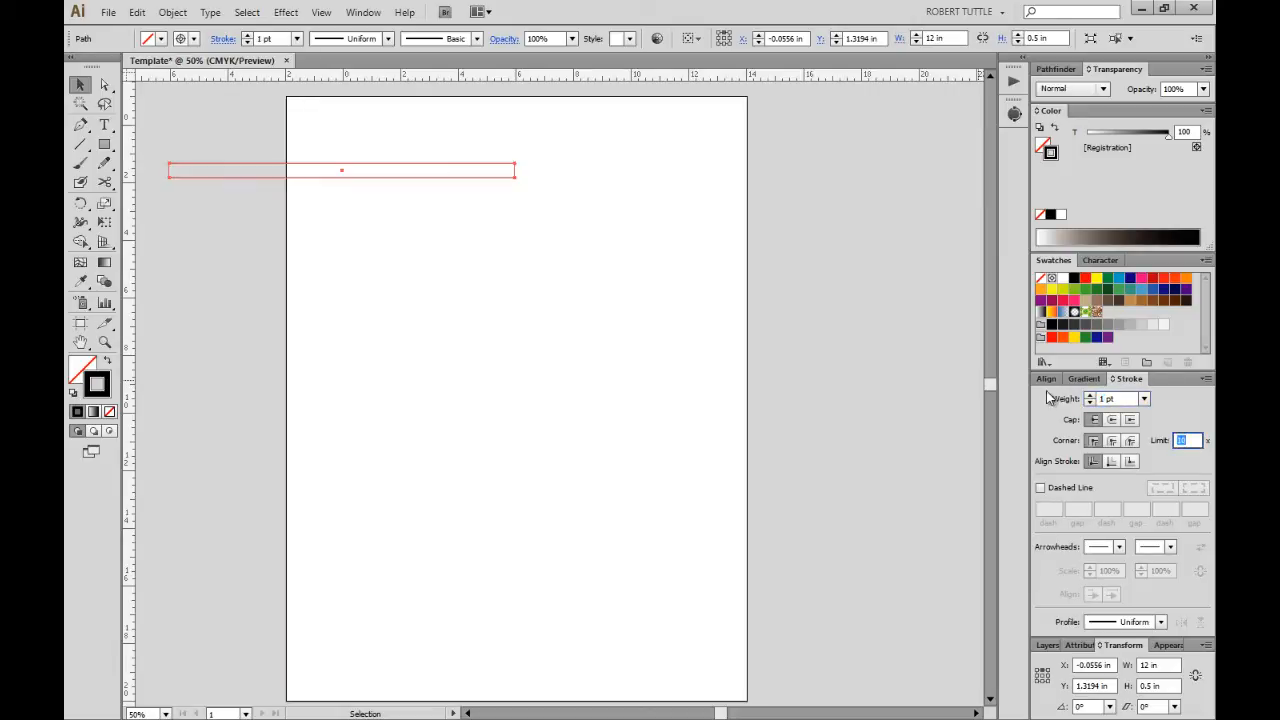
pyautogui.click(614, 224)
pyautogui.moveTo(467, 157); pyautogui.dragTo(579, 223)
pyautogui.moveTo(424, 145); pyautogui.dragTo(543, 266)
# Position the rectangle at X 6 in and, using the bottom-middle reference point, Y 0.
pyautogui.tripleClick(1095, 665)
pyautogui.write('6')
pyautogui.press('Tab')
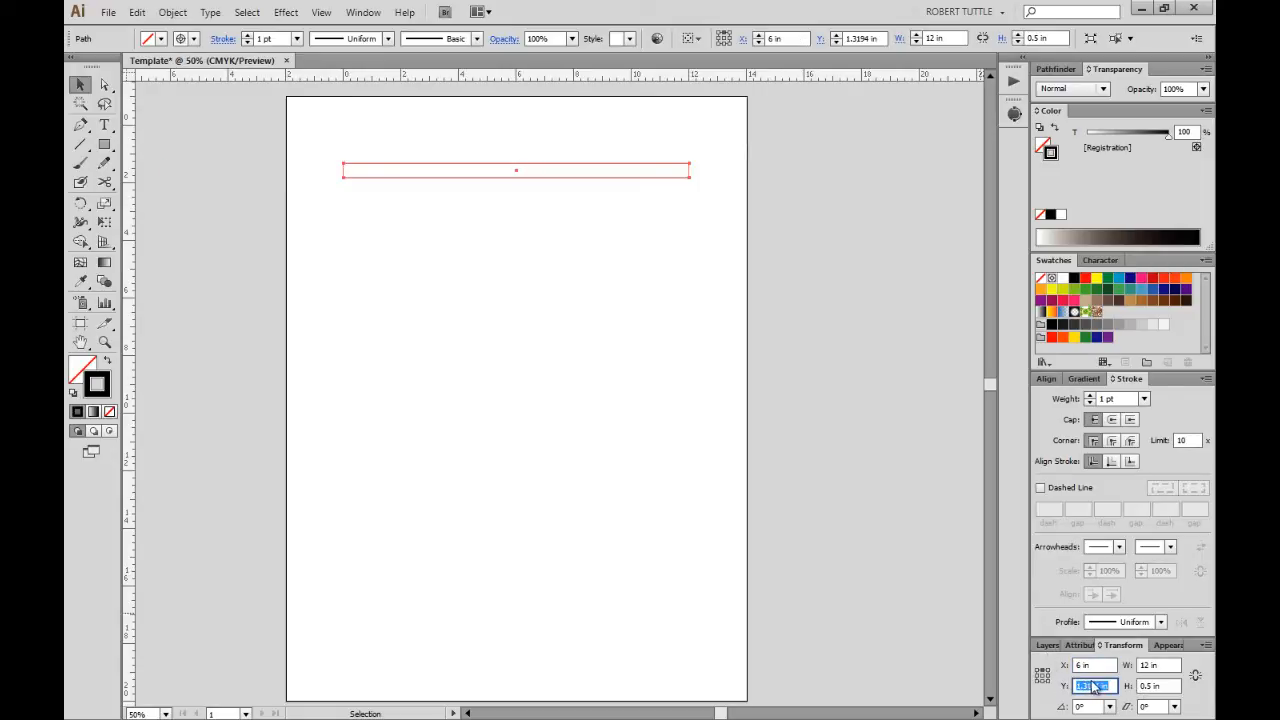
pyautogui.scroll(1, 594, 426)
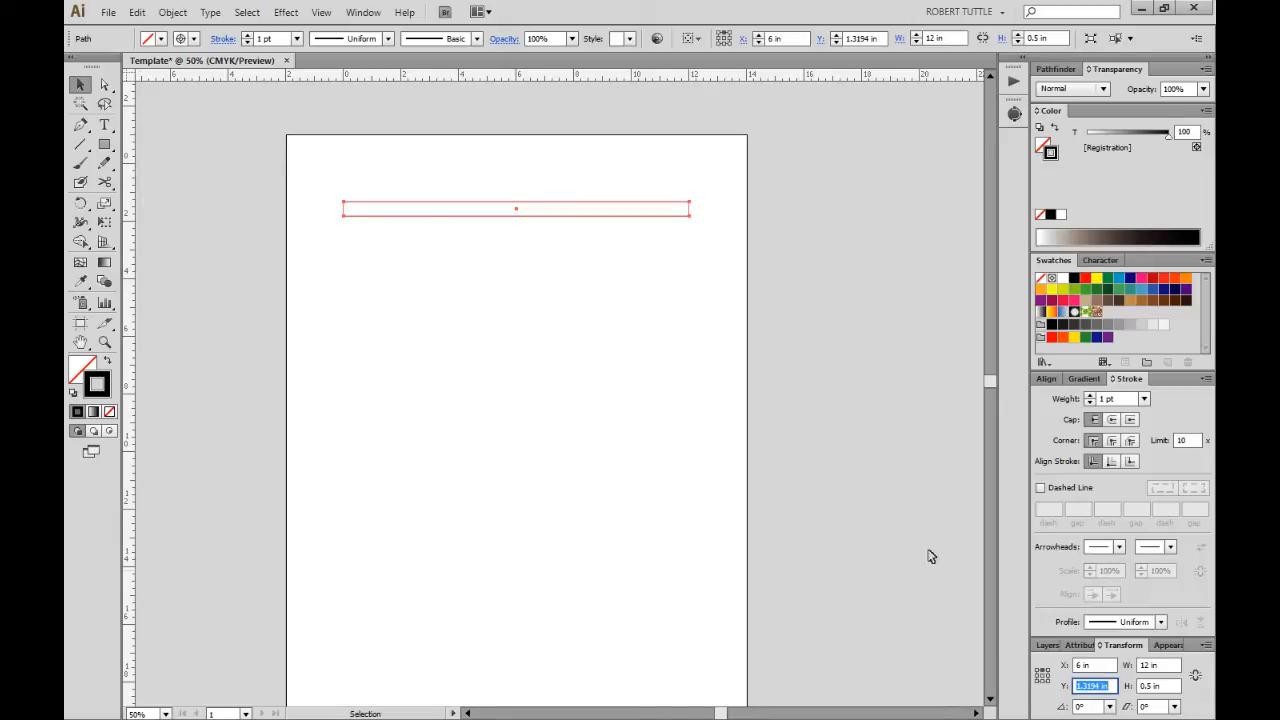
pyautogui.click(1043, 682)
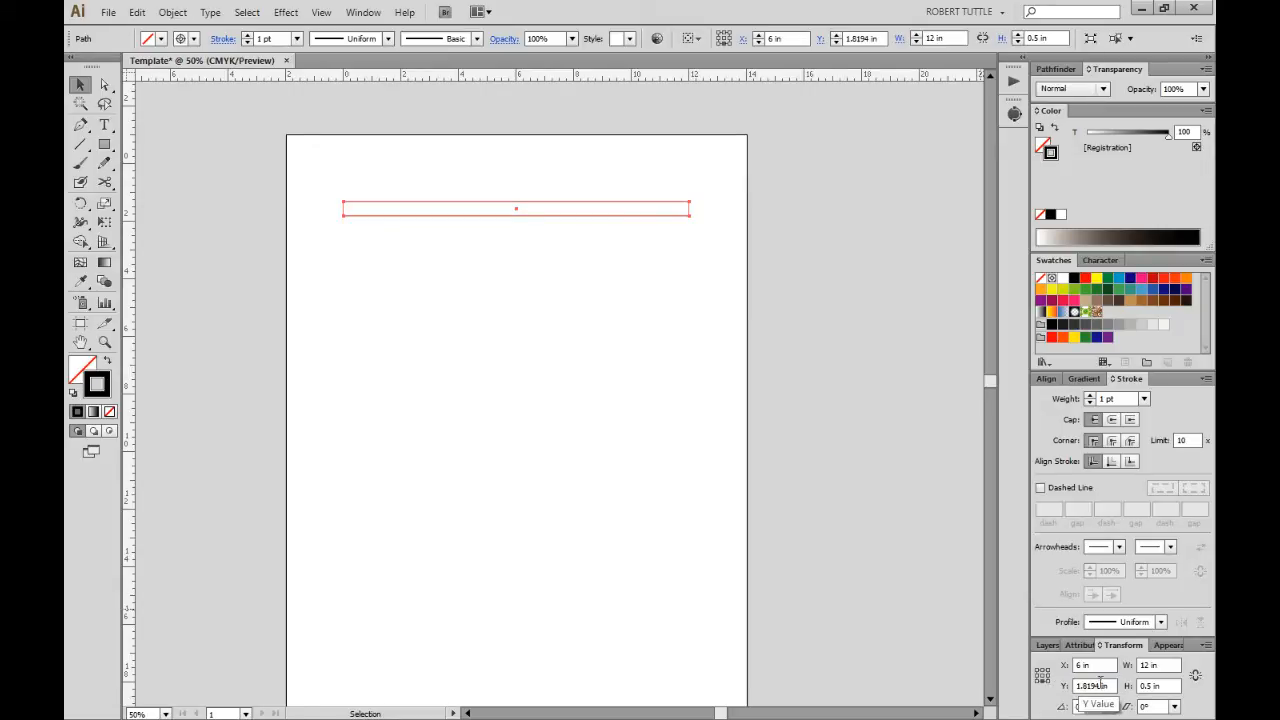
pyautogui.click(1095, 686)
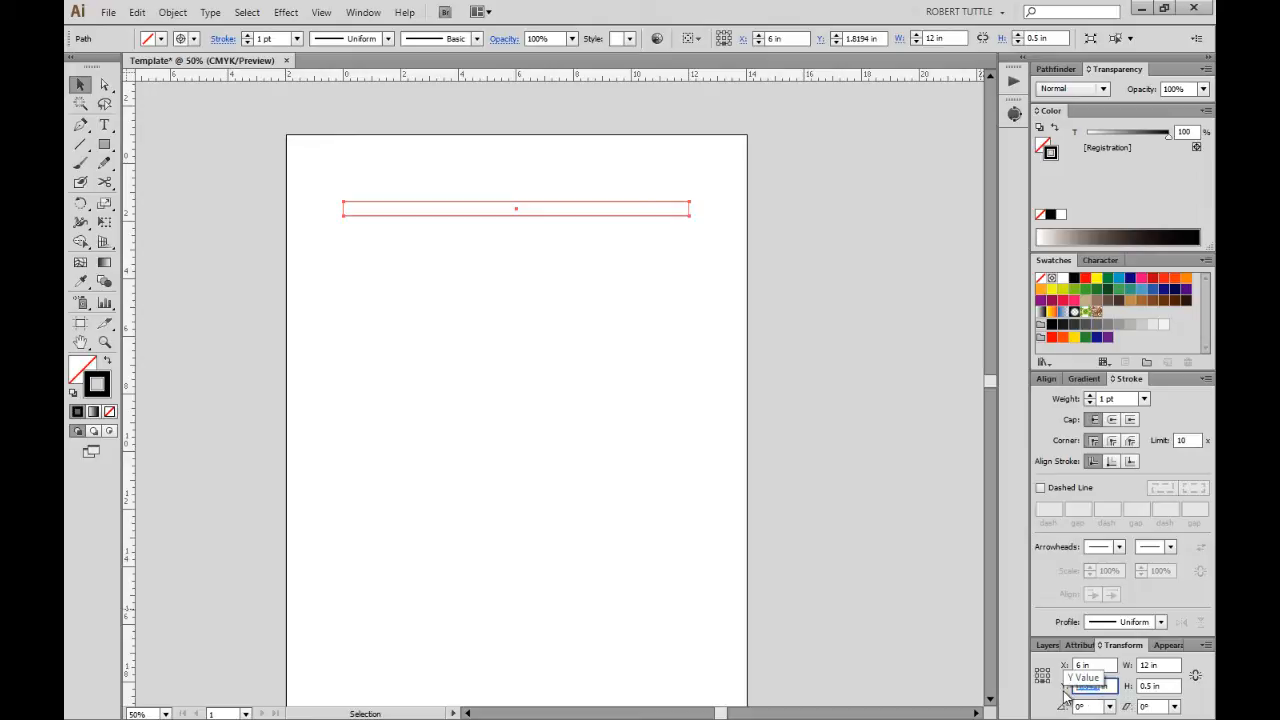
pyautogui.write('0')
pyautogui.press('Tab')
pyautogui.click(781, 411)
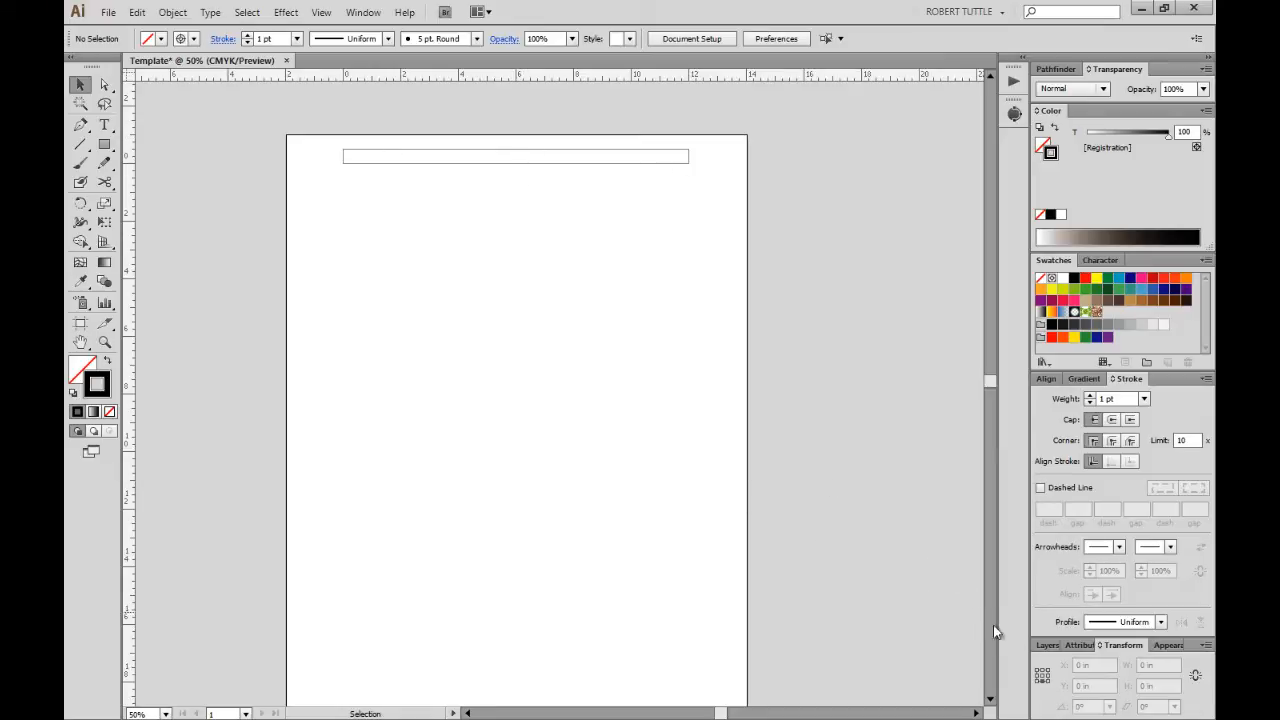
# Expand the Template layer and draw a short vertical line near the header bar's left end.
pyautogui.click(1050, 645)
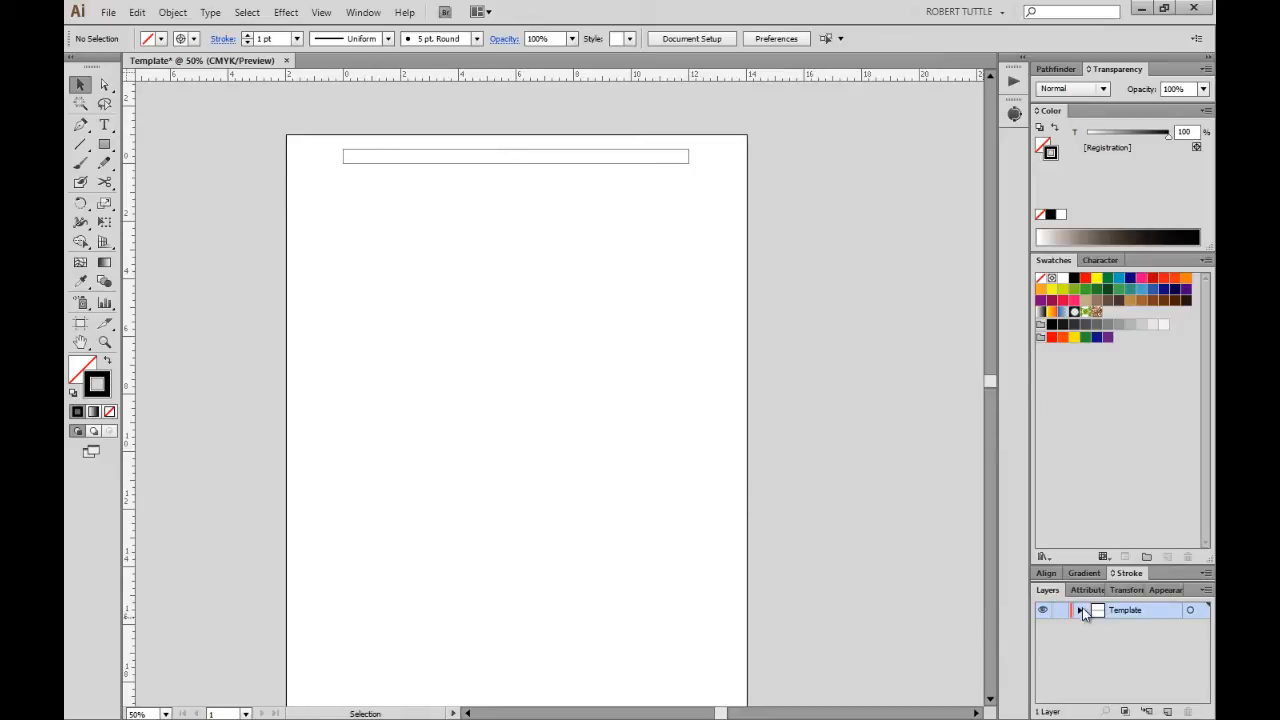
pyautogui.click(1081, 610)
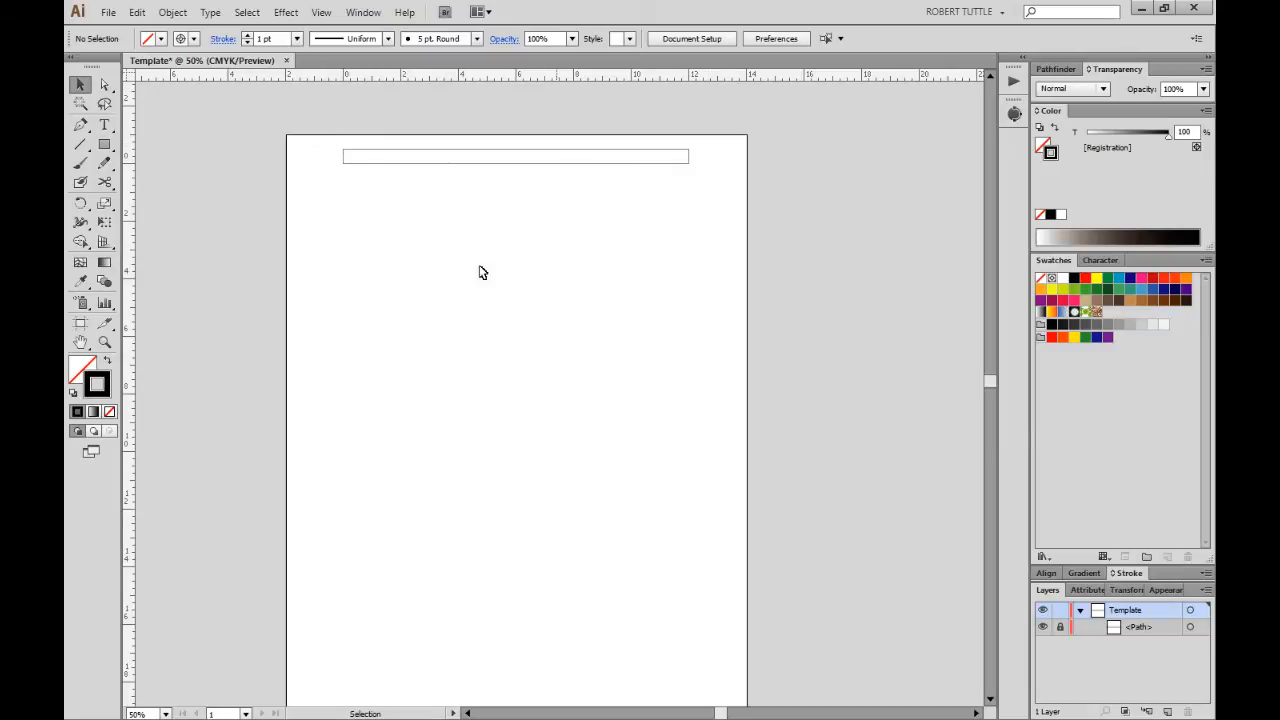
pyautogui.click(81, 145)
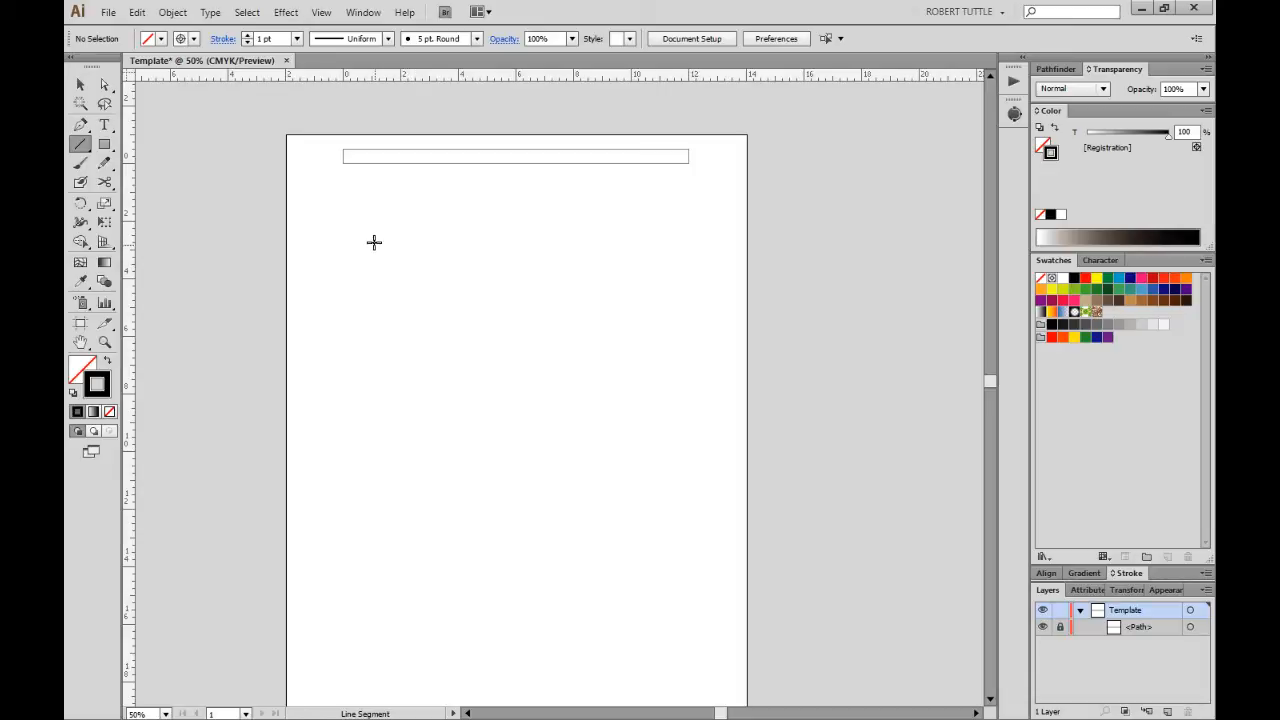
pyautogui.moveTo(373, 241); pyautogui.dragTo(372, 269)
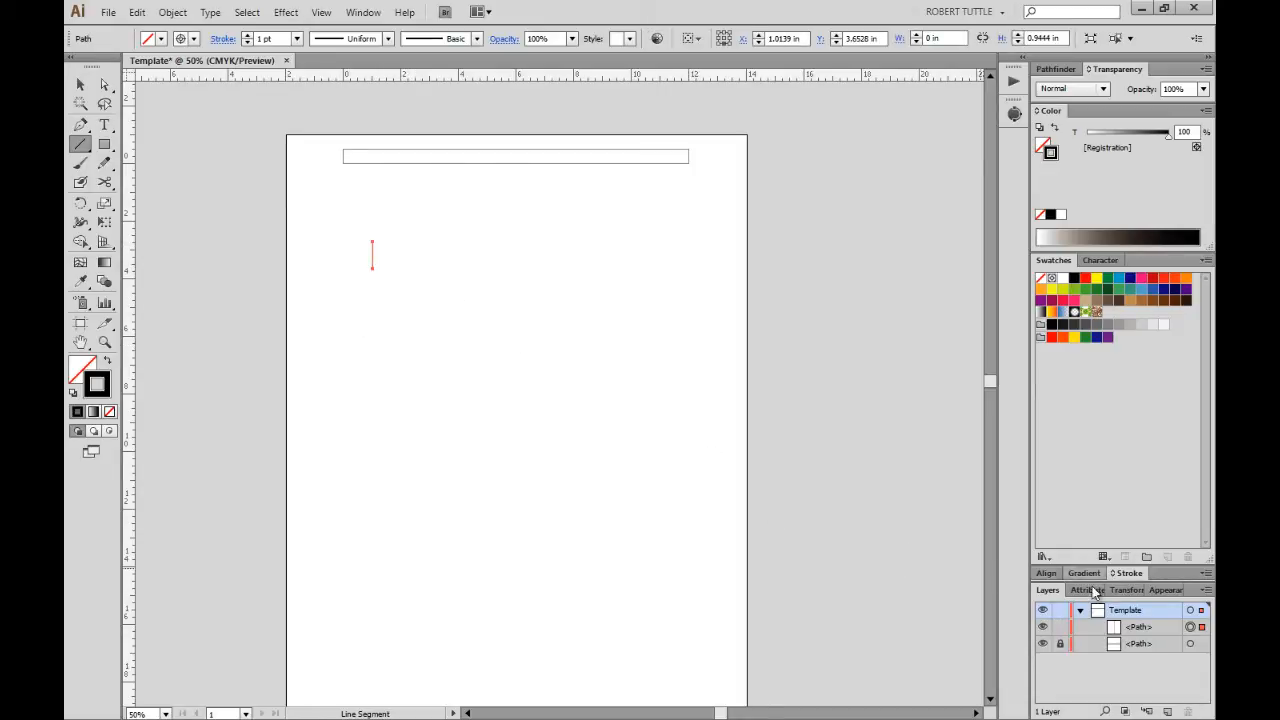
# Set the vertical line's height to 20.5 in in the Transform panel.
pyautogui.click(1126, 590)
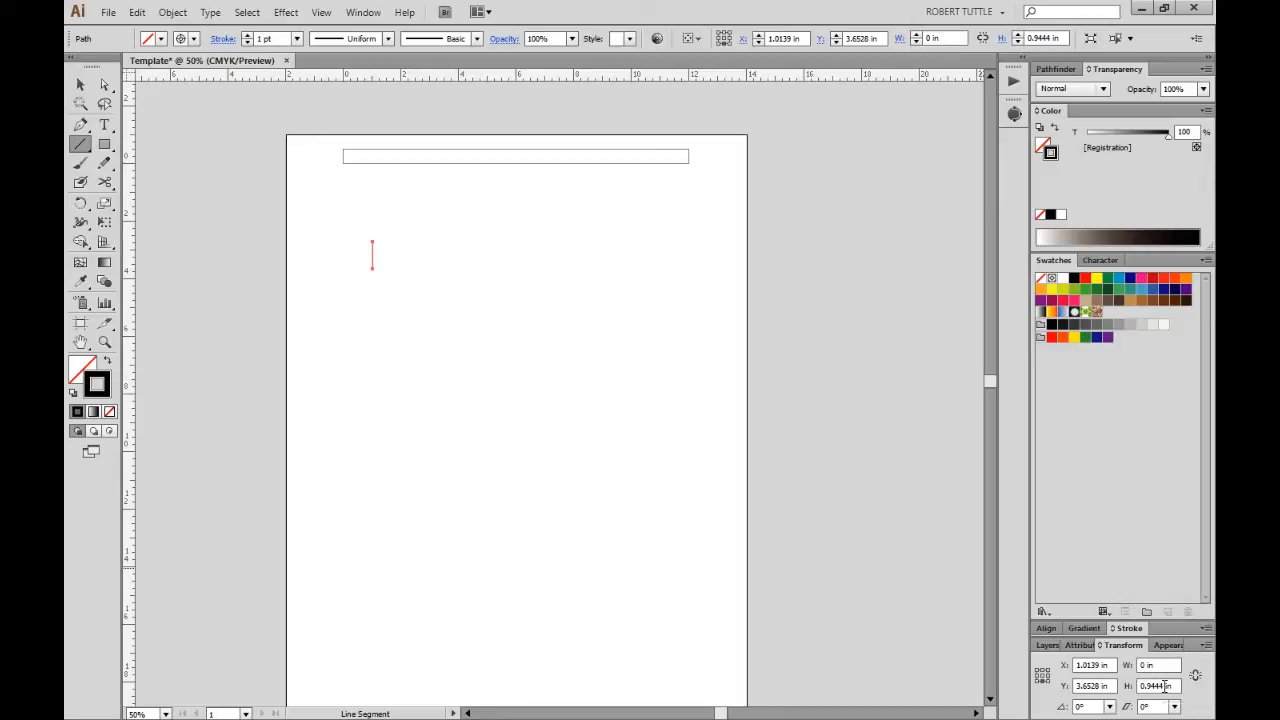
pyautogui.moveTo(1165, 686); pyautogui.dragTo(1119, 687)
pyautogui.scroll(-2, 759, 257)
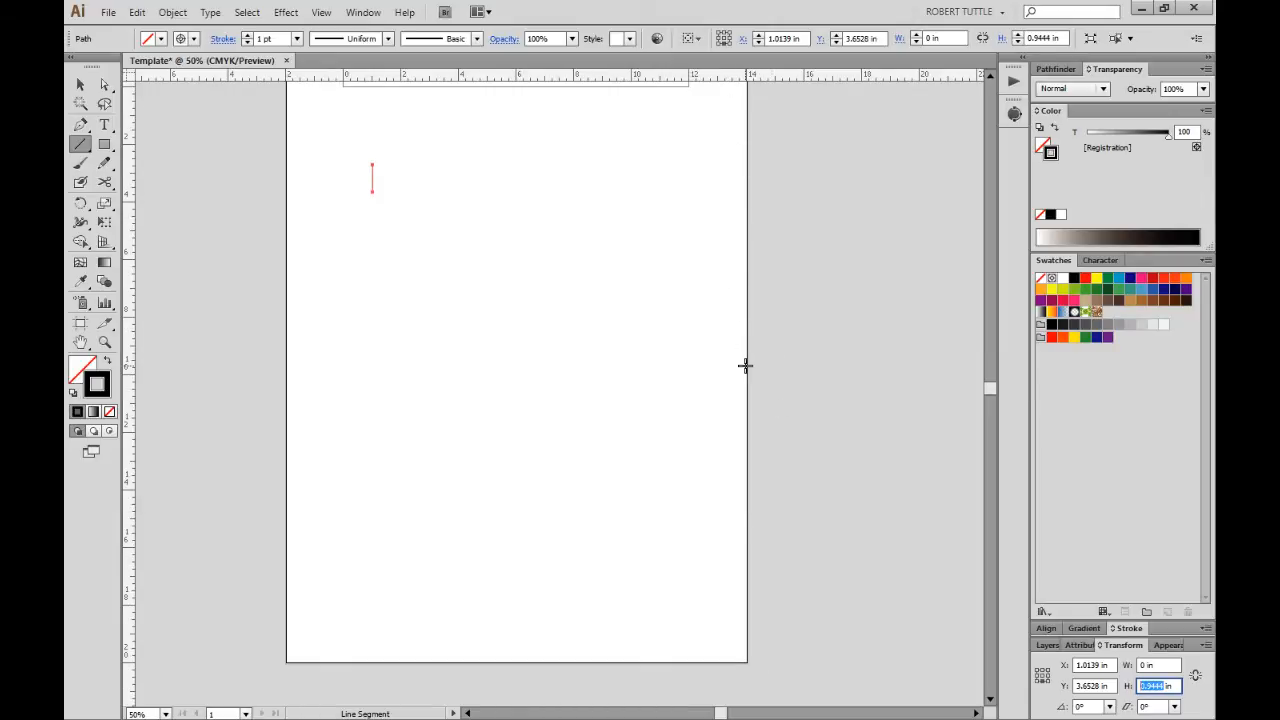
pyautogui.scroll(1, 745, 365)
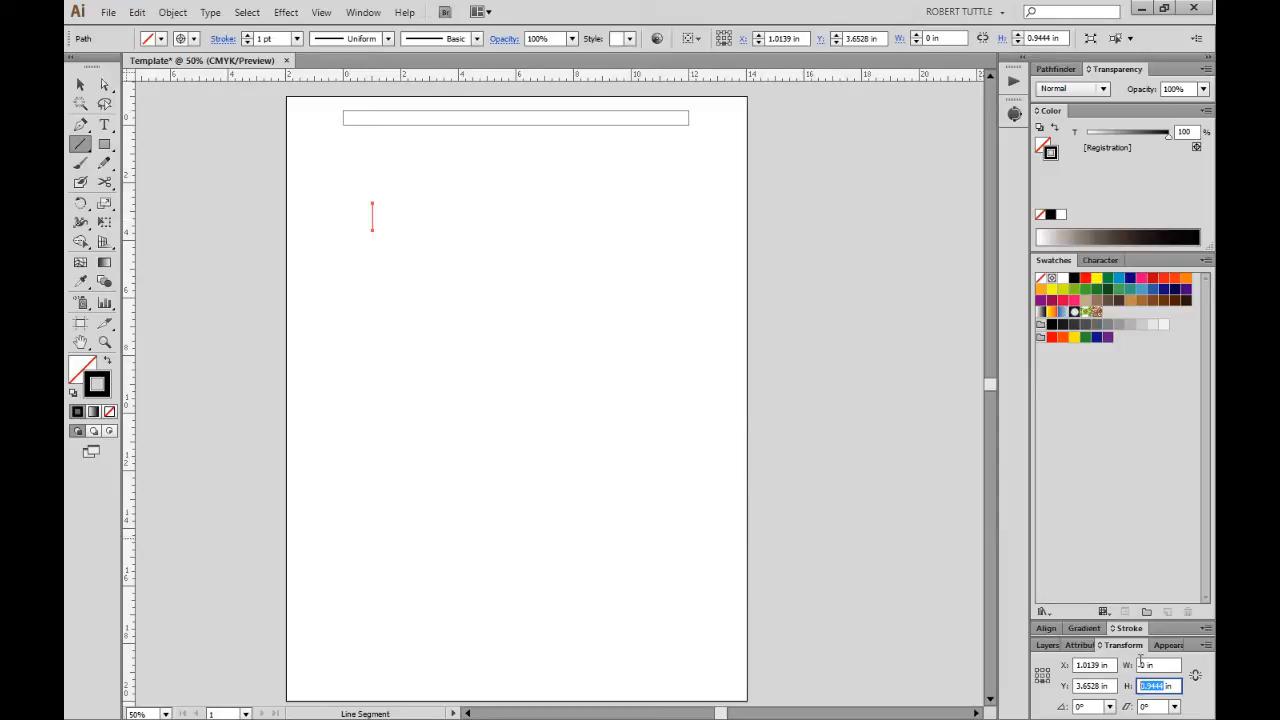
pyautogui.press('Tab')
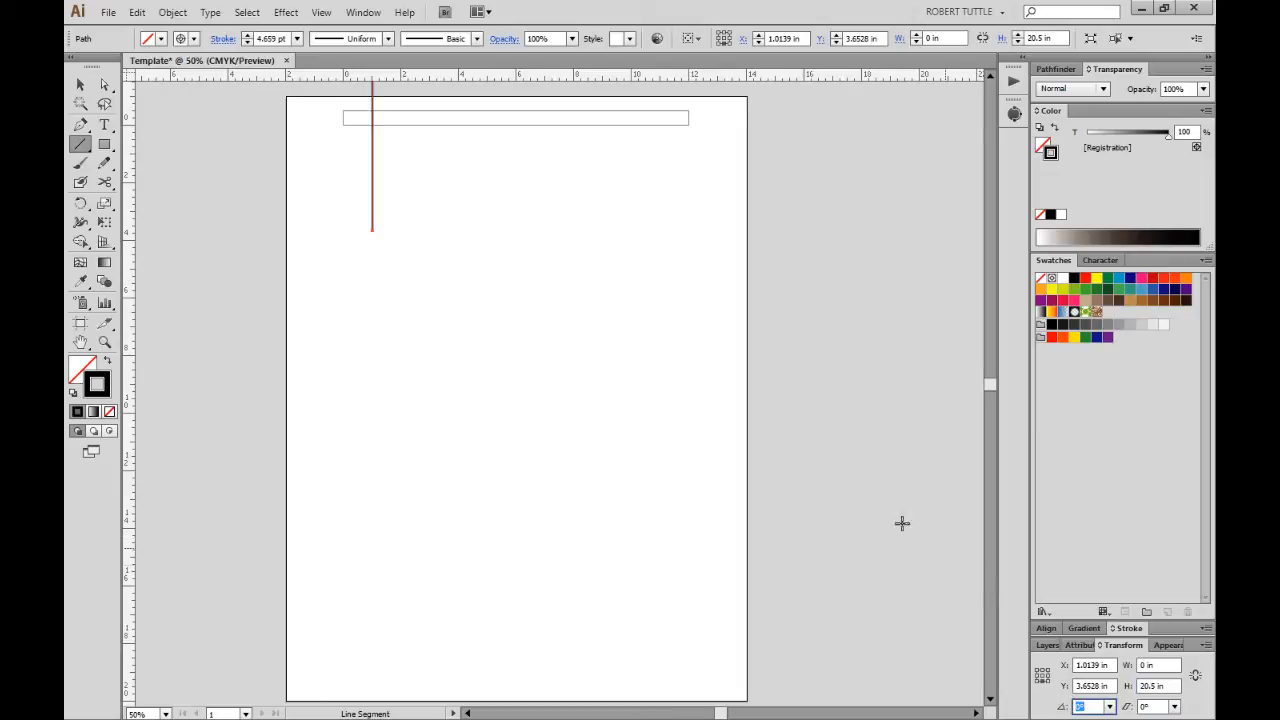
pyautogui.scroll(4, 797, 440)
pyautogui.write('v')
pyautogui.click(409, 337)
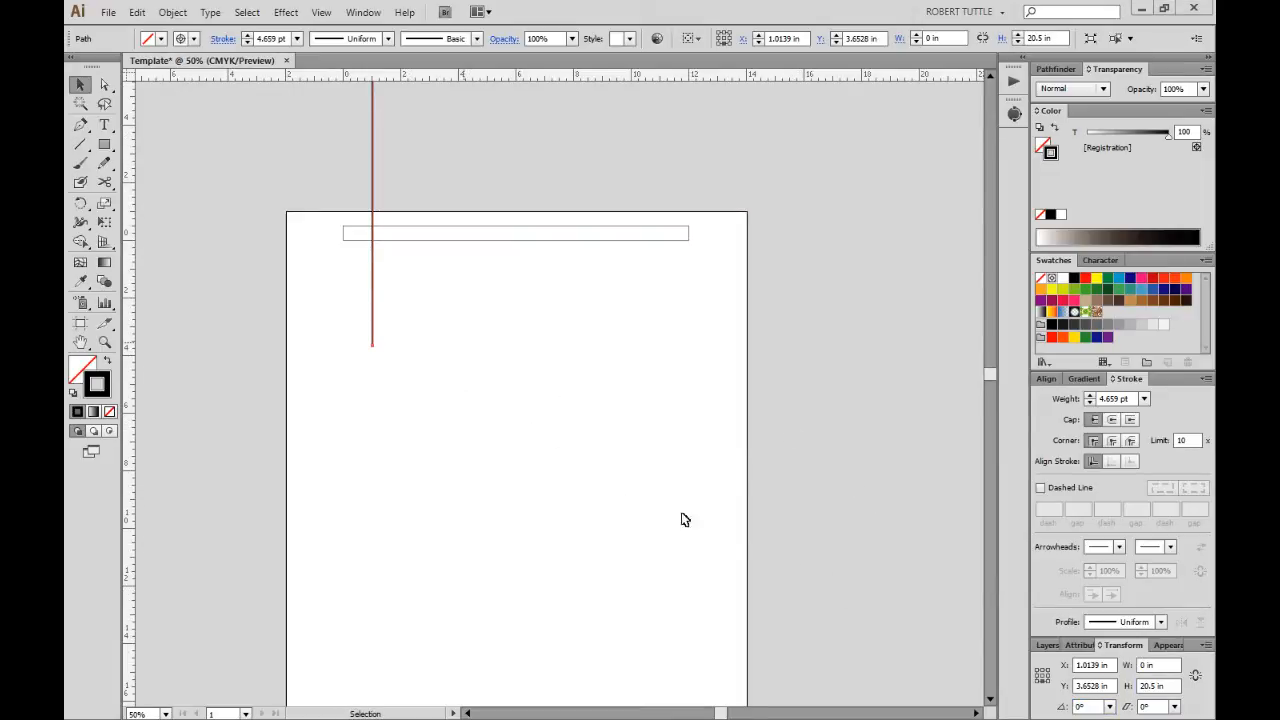
# Move the vertical line to X 12 in, Y -0.5 in.
pyautogui.click(1043, 676)
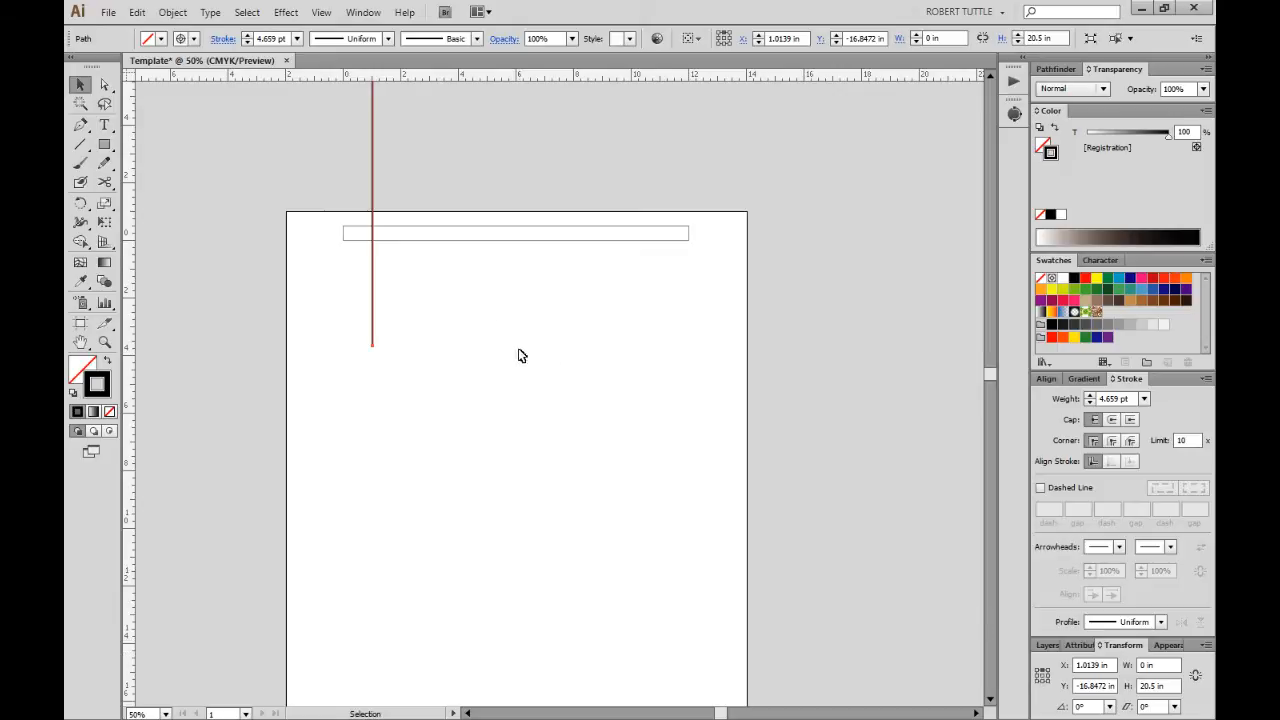
pyautogui.moveTo(463, 297); pyautogui.dragTo(319, 361)
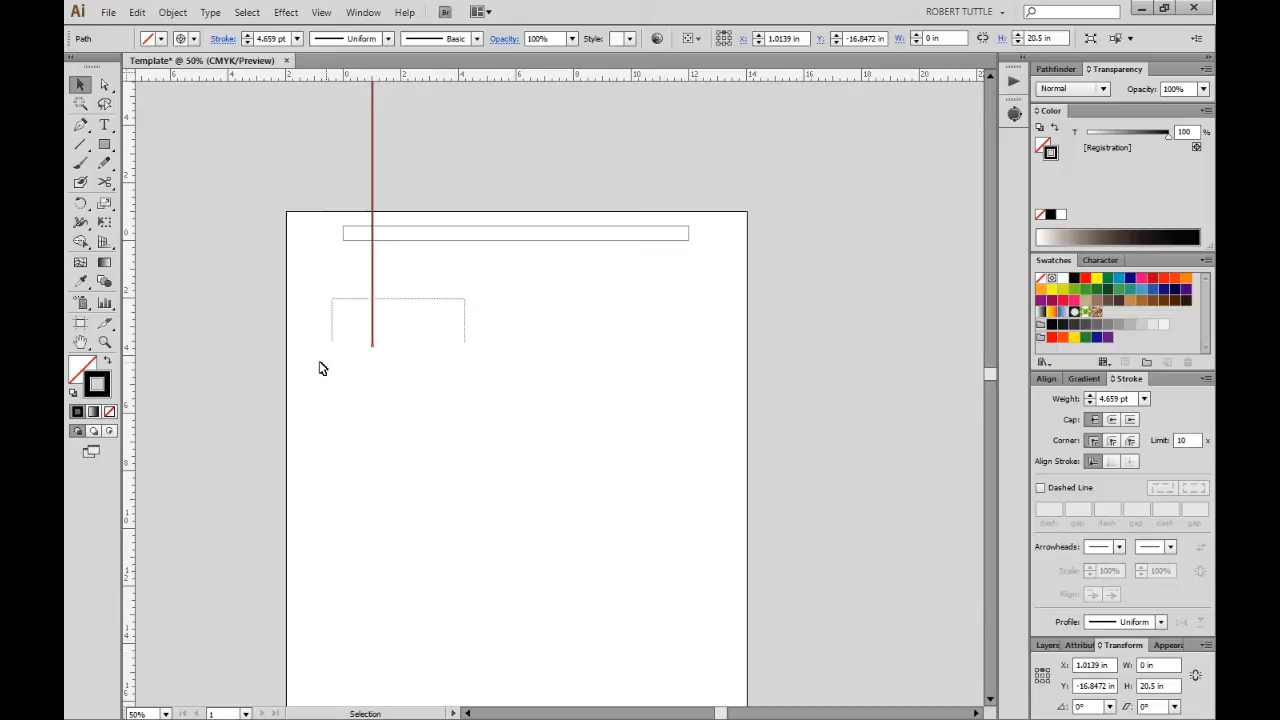
pyautogui.click(1101, 664)
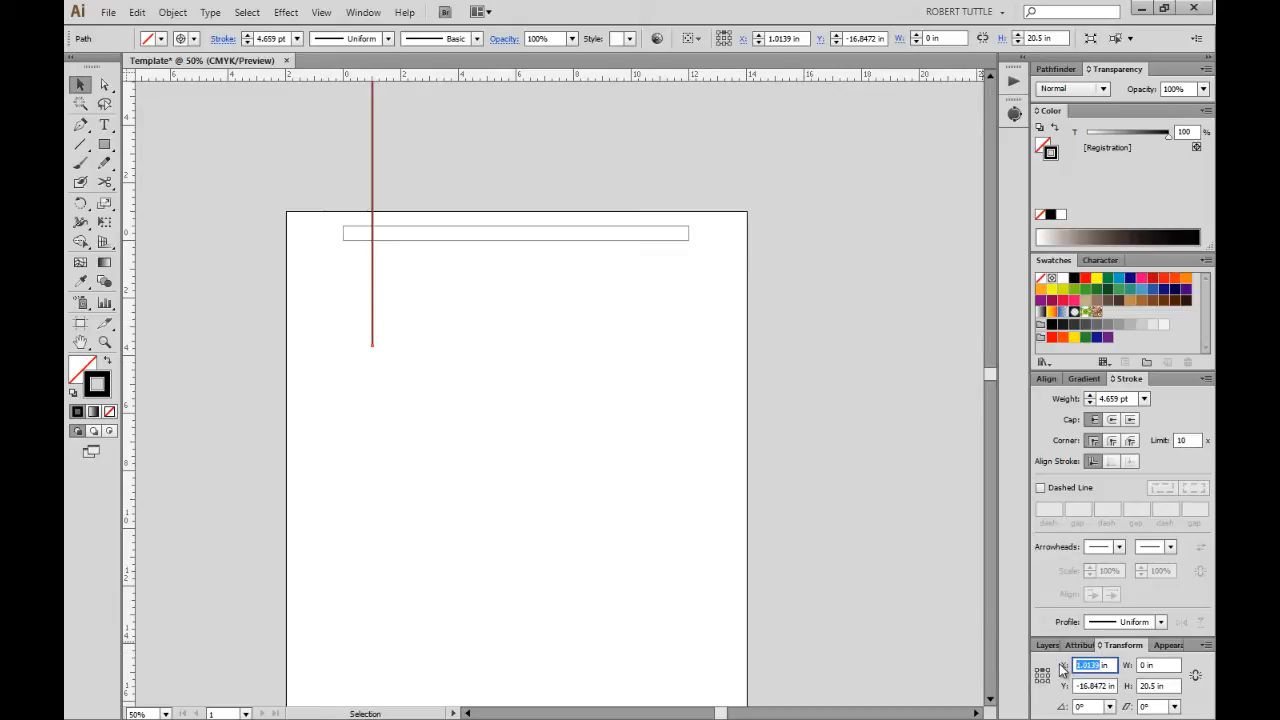
pyautogui.write('12')
pyautogui.press('Tab')
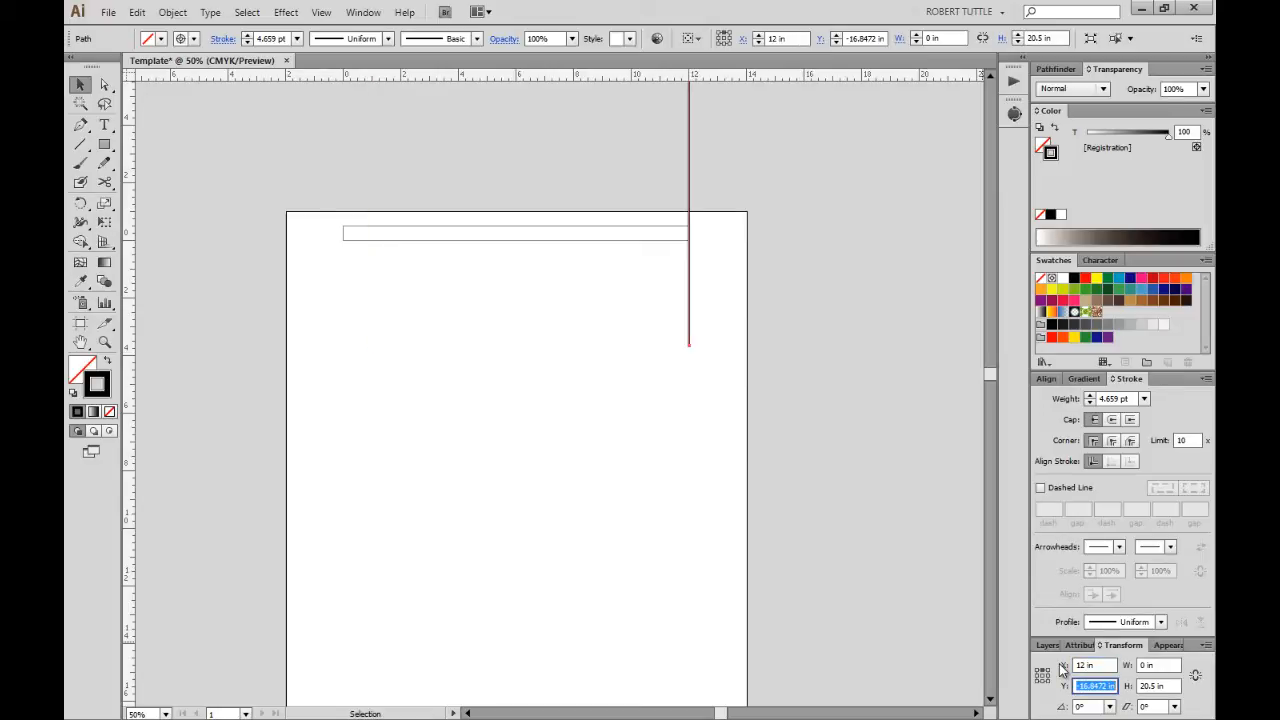
pyautogui.write('-.5')
pyautogui.press('Tab')
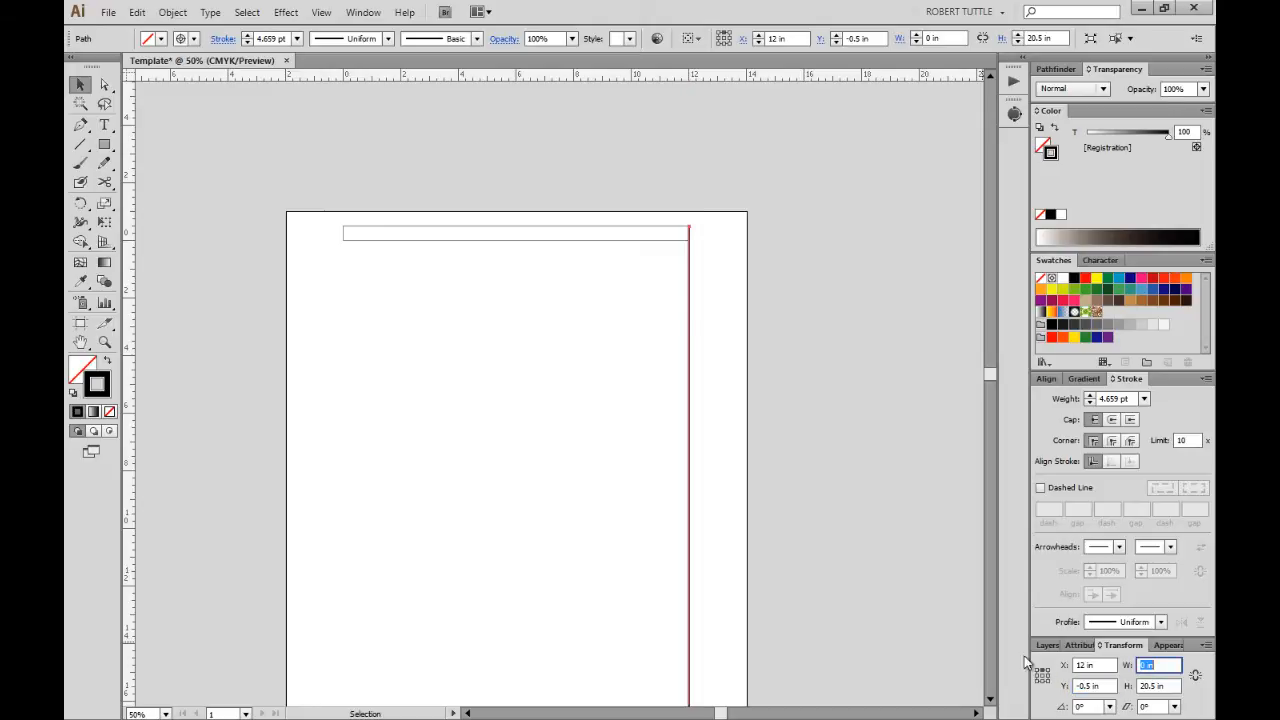
pyautogui.scroll(-5, 723, 480)
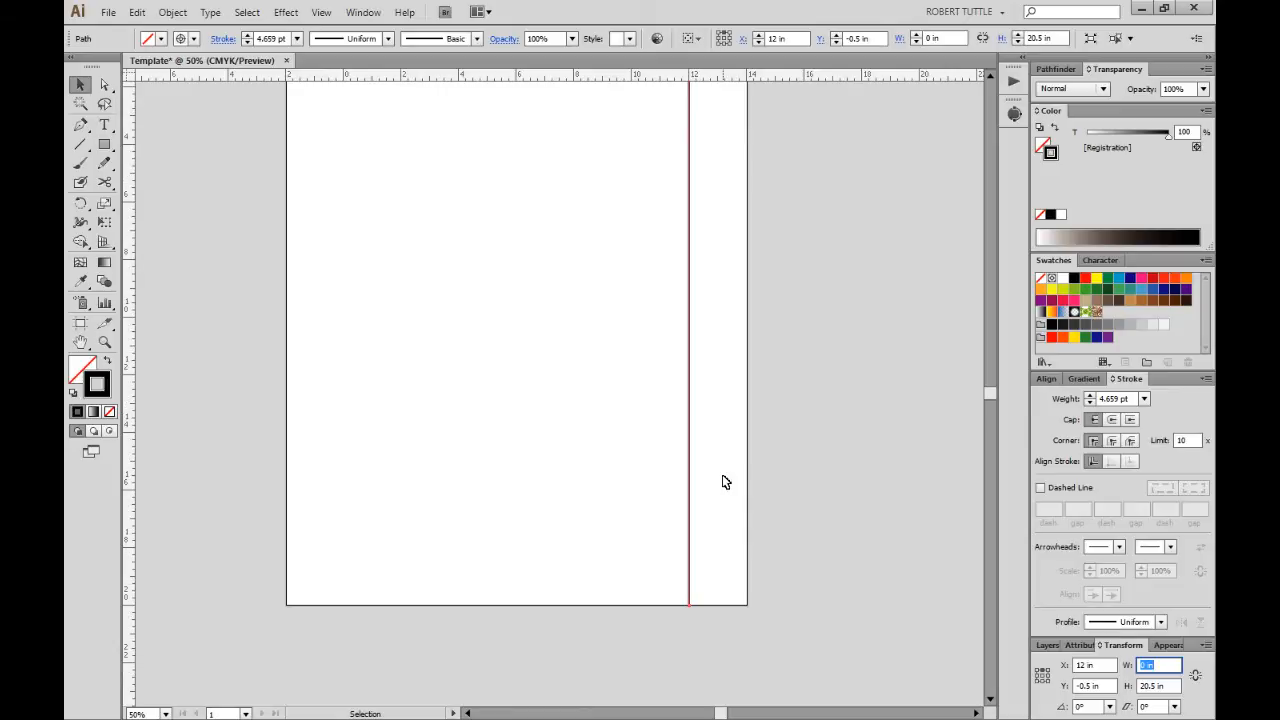
pyautogui.scroll(2, 700, 520)
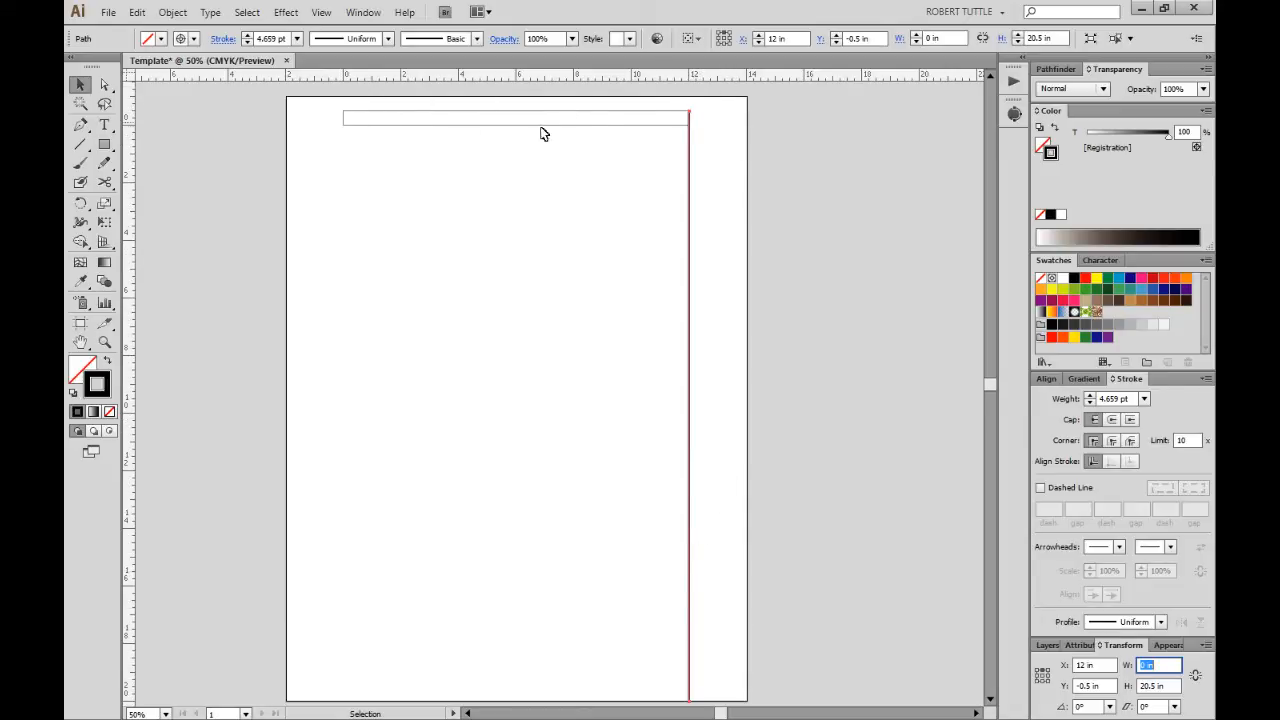
# Make the line magenta and dashed with 12 pt dashes and a miter limit of 3.
pyautogui.moveTo(718, 242); pyautogui.dragTo(647, 345)
pyautogui.click(1141, 279)
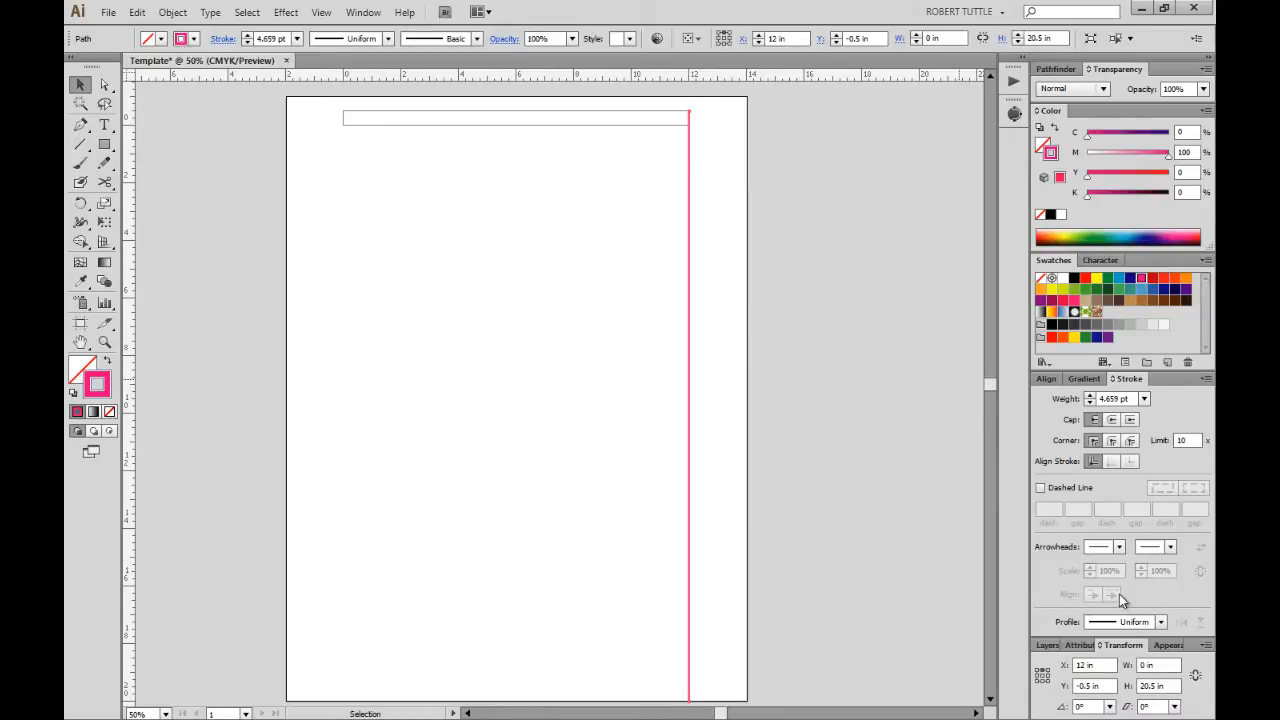
pyautogui.click(1041, 488)
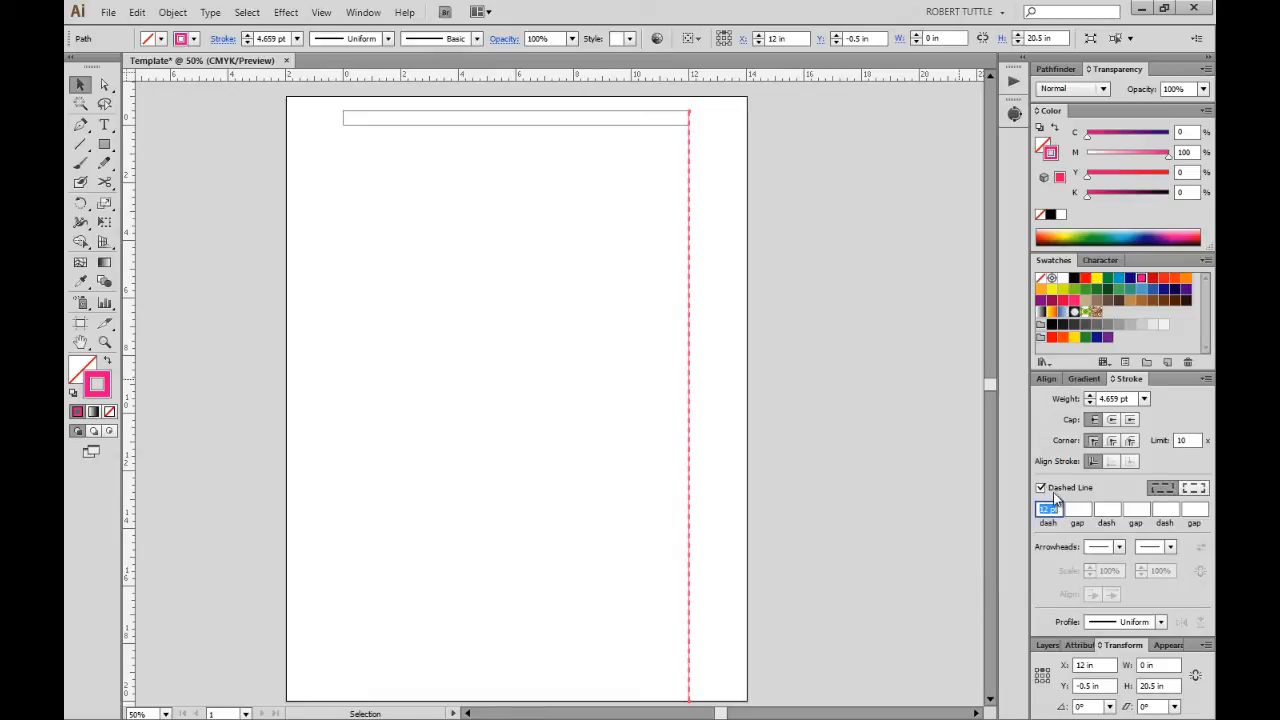
pyautogui.click(1186, 442)
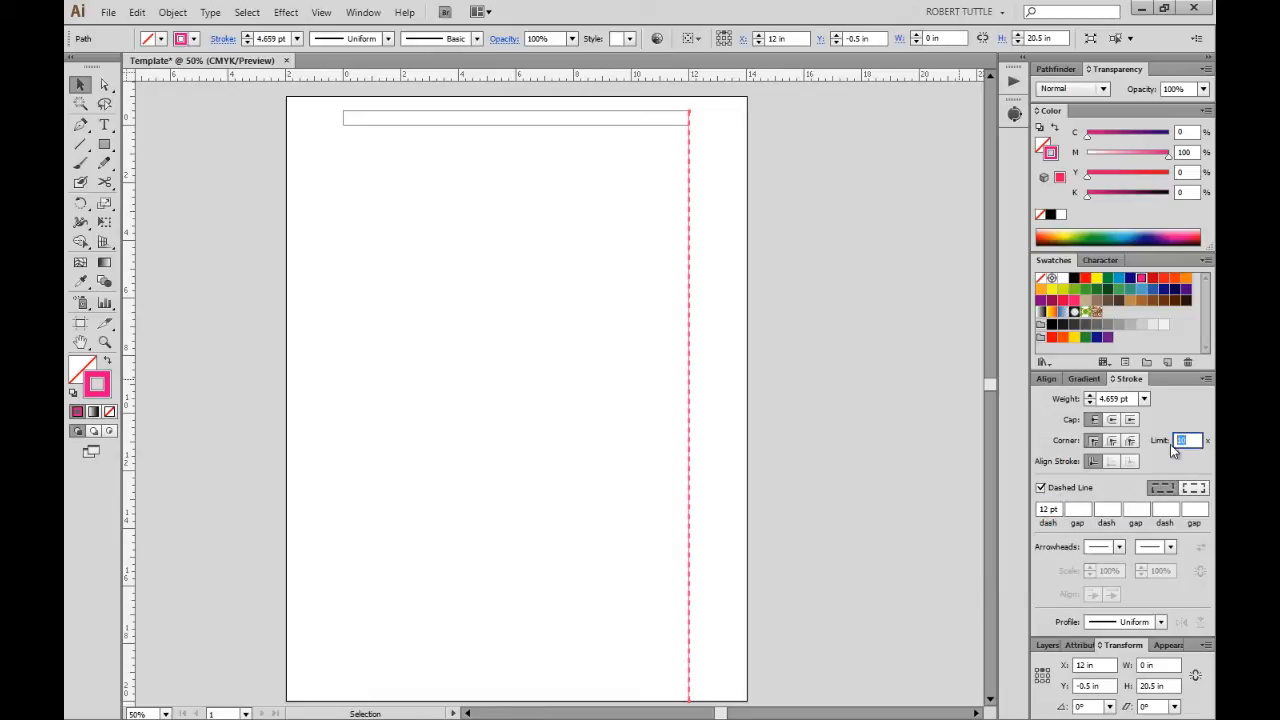
pyautogui.write('3')
pyautogui.press('Tab')
pyautogui.click(791, 401)
pyautogui.click(741, 408)
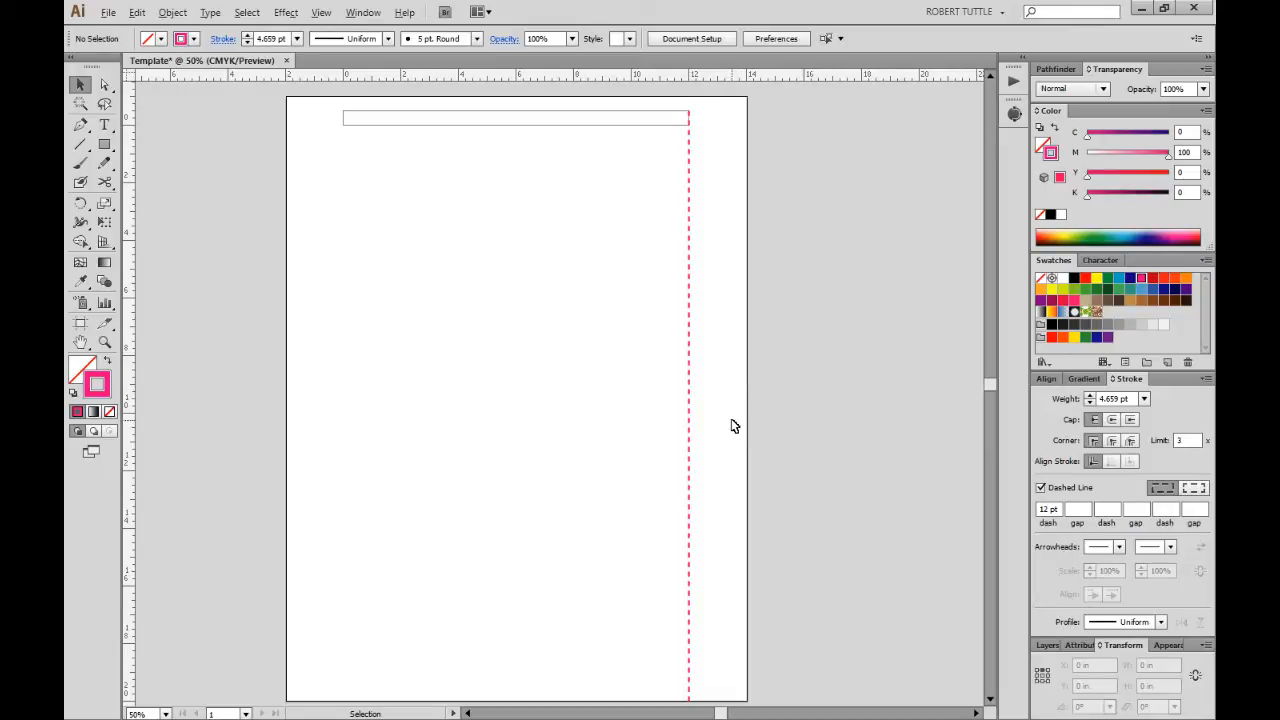
pyautogui.press('alt')
pyautogui.press('alt')
# Duplicate the dashed line to the left and place the copy at X 0 in.
pyautogui.moveTo(690, 420); pyautogui.dragTo(540, 414)
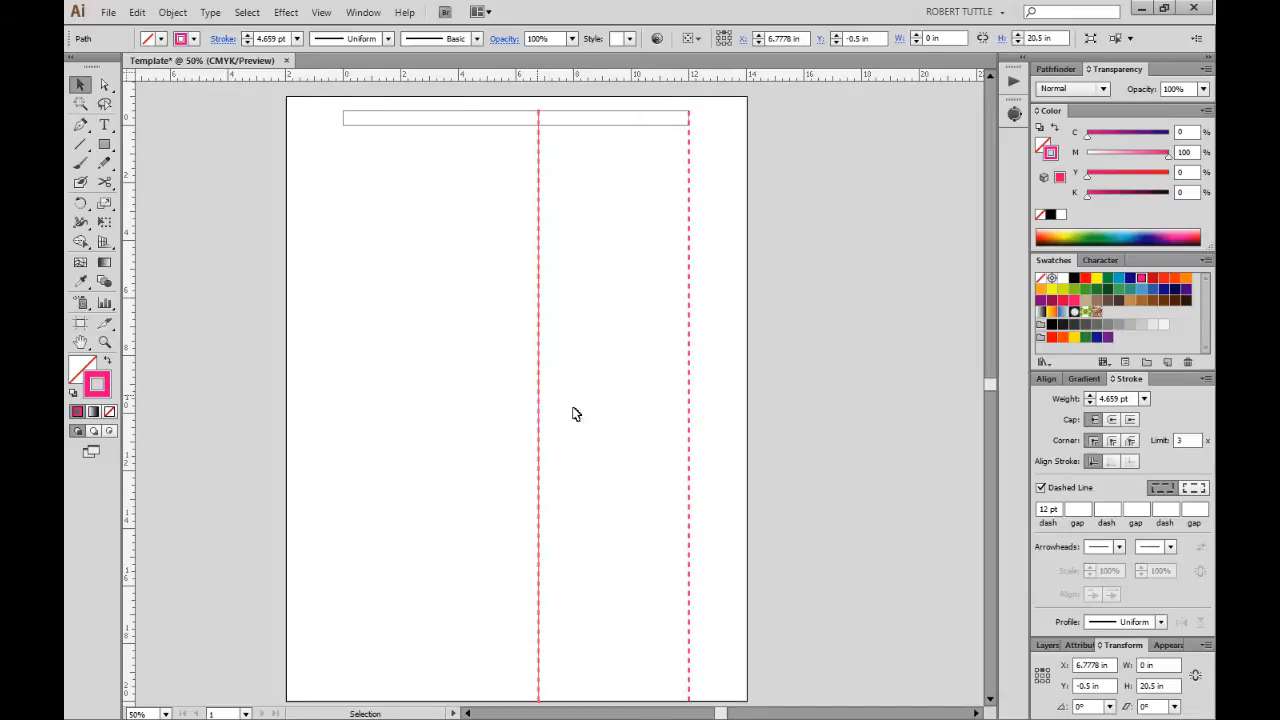
pyautogui.click(1100, 665)
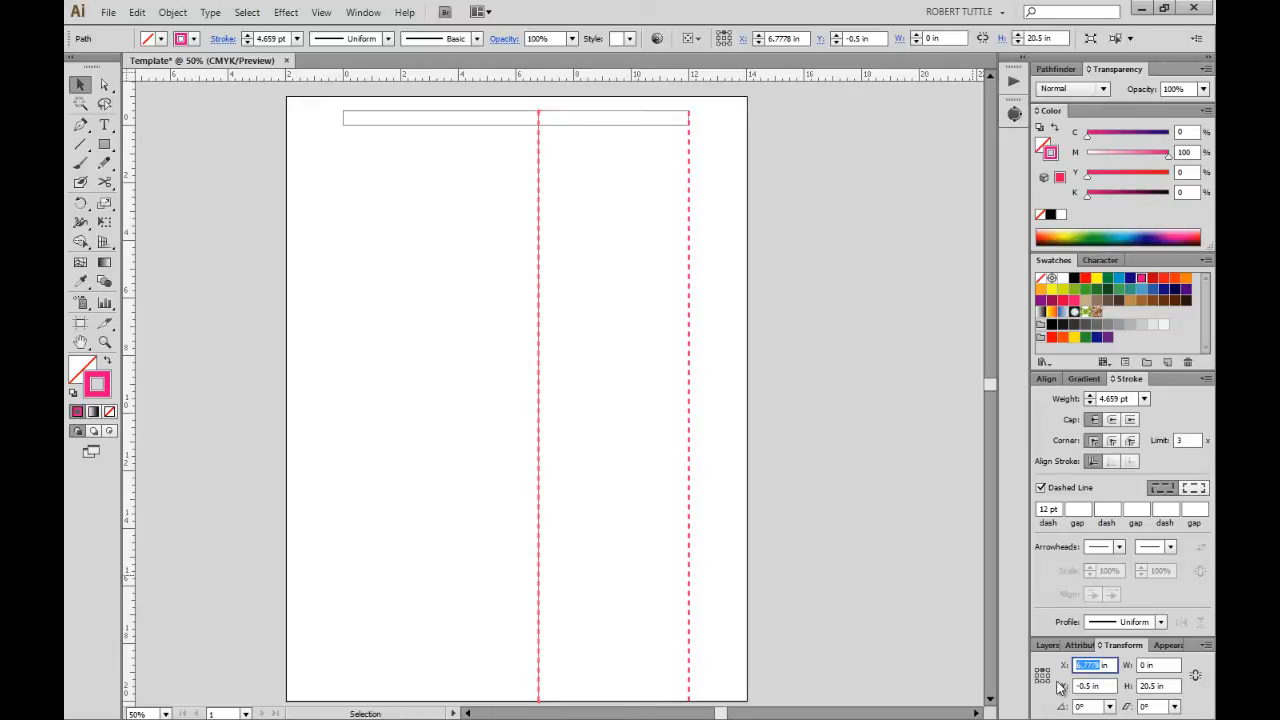
pyautogui.write('0')
pyautogui.press('Tab')
pyautogui.scroll(-2, 757, 436)
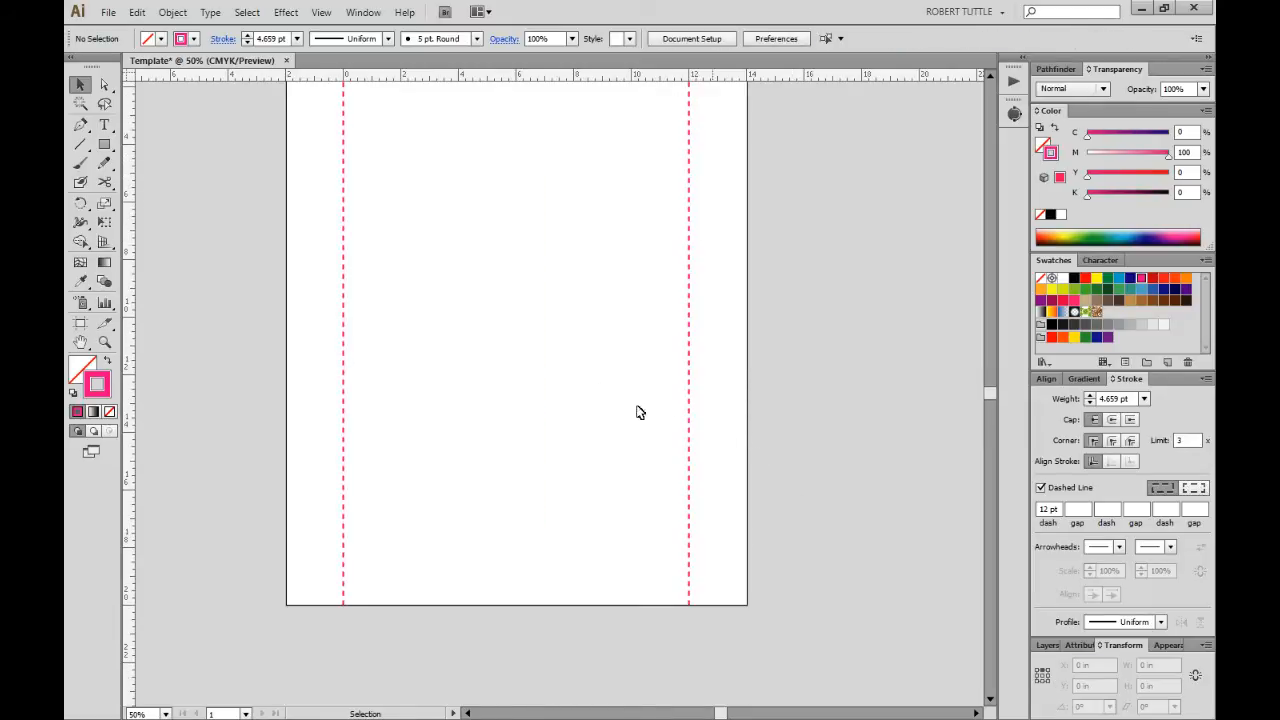
pyautogui.scroll(2, 700, 440)
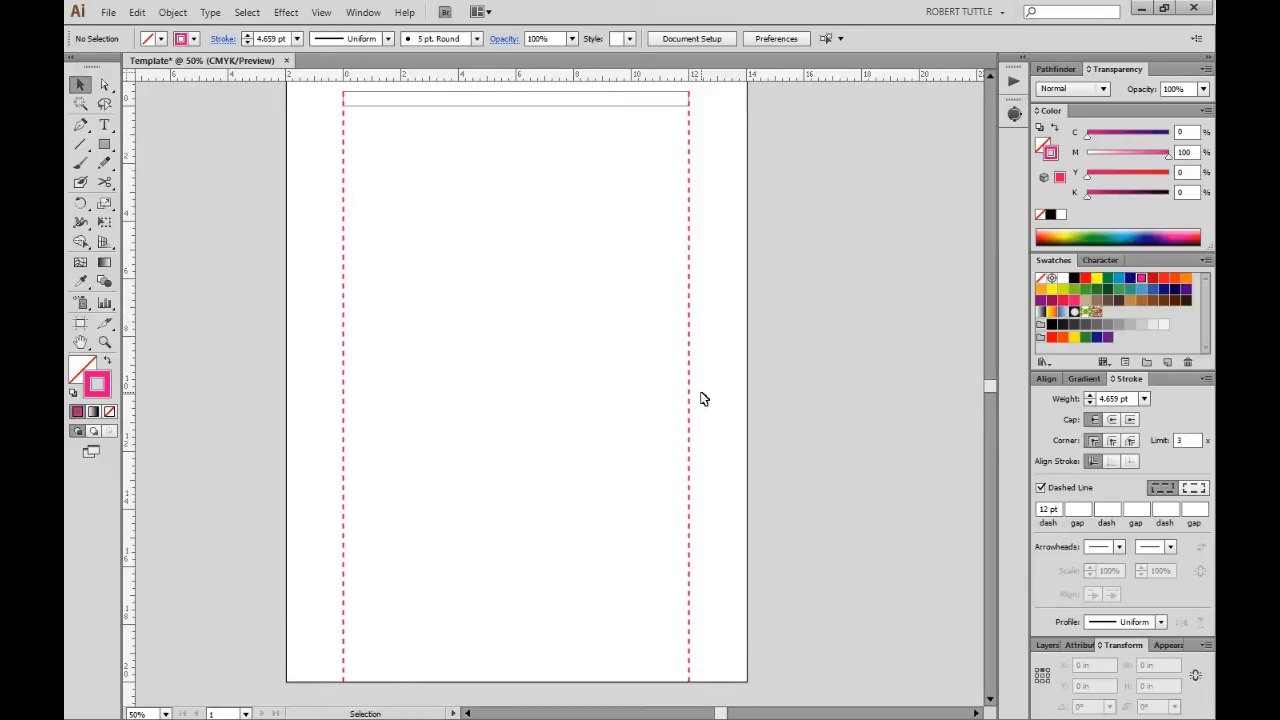
# Set both dashed vertical lines to a 1 pt stroke weight.
pyautogui.moveTo(318, 364); pyautogui.dragTo(914, 540)
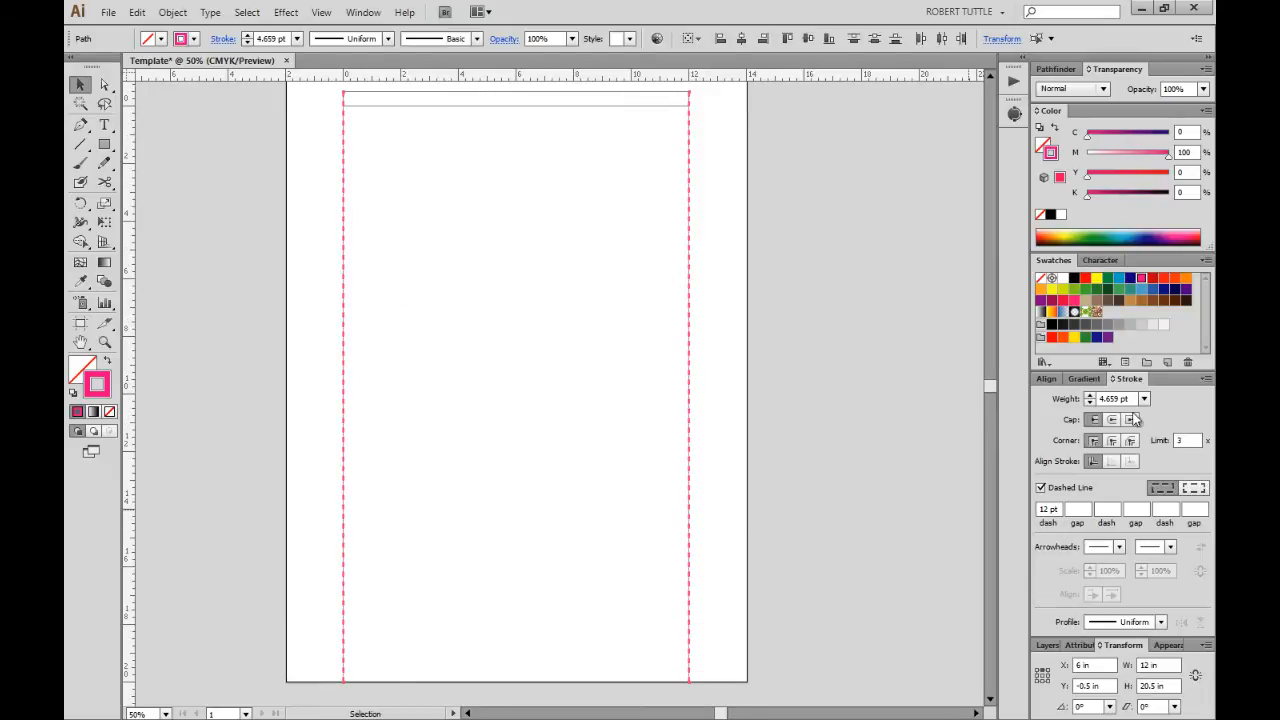
pyautogui.doubleClick(1112, 398)
pyautogui.write('1')
pyautogui.press('Return')
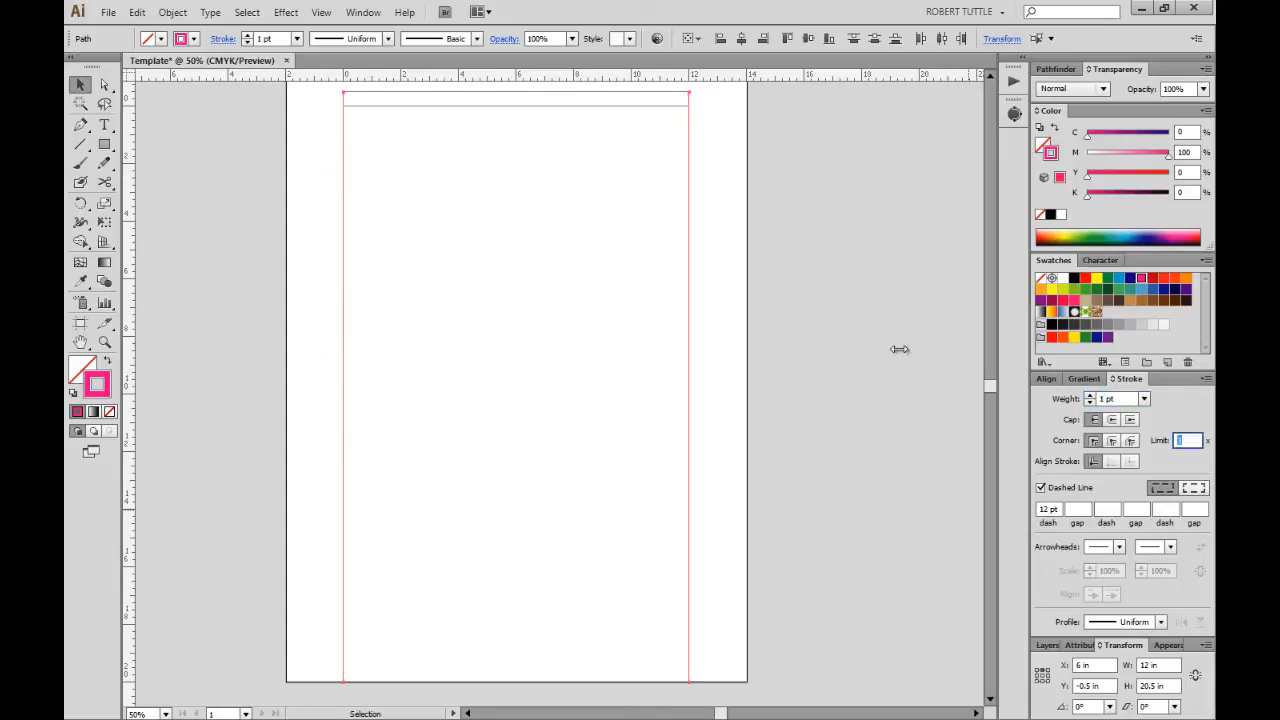
pyautogui.click(757, 308)
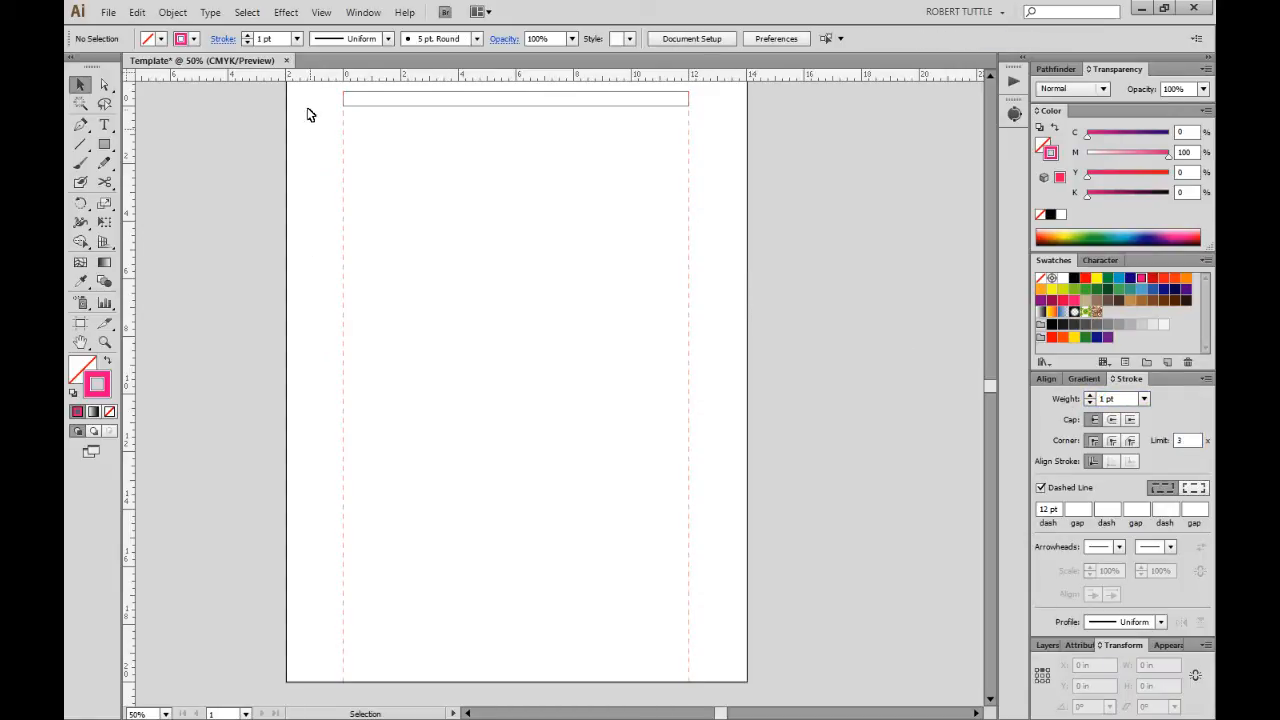
# Lock the Template layer's paths in the Layers panel.
pyautogui.scroll(1, 755, 325)
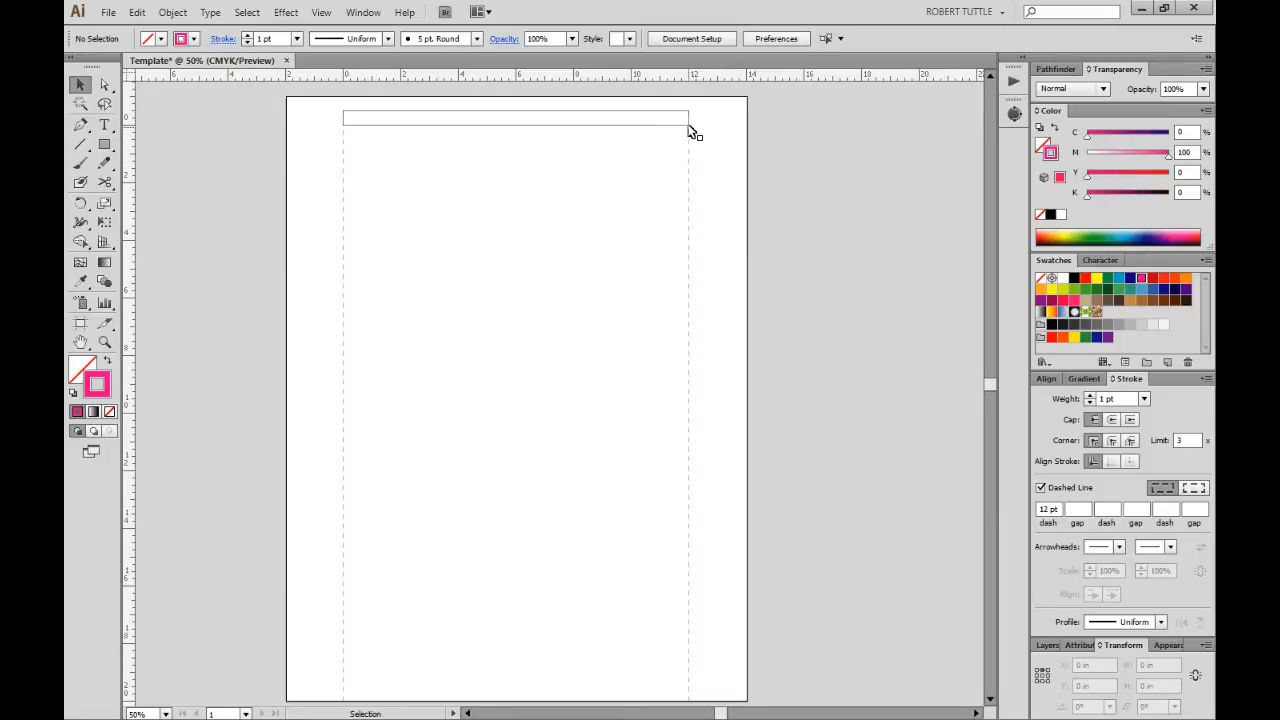
pyautogui.click(1046, 645)
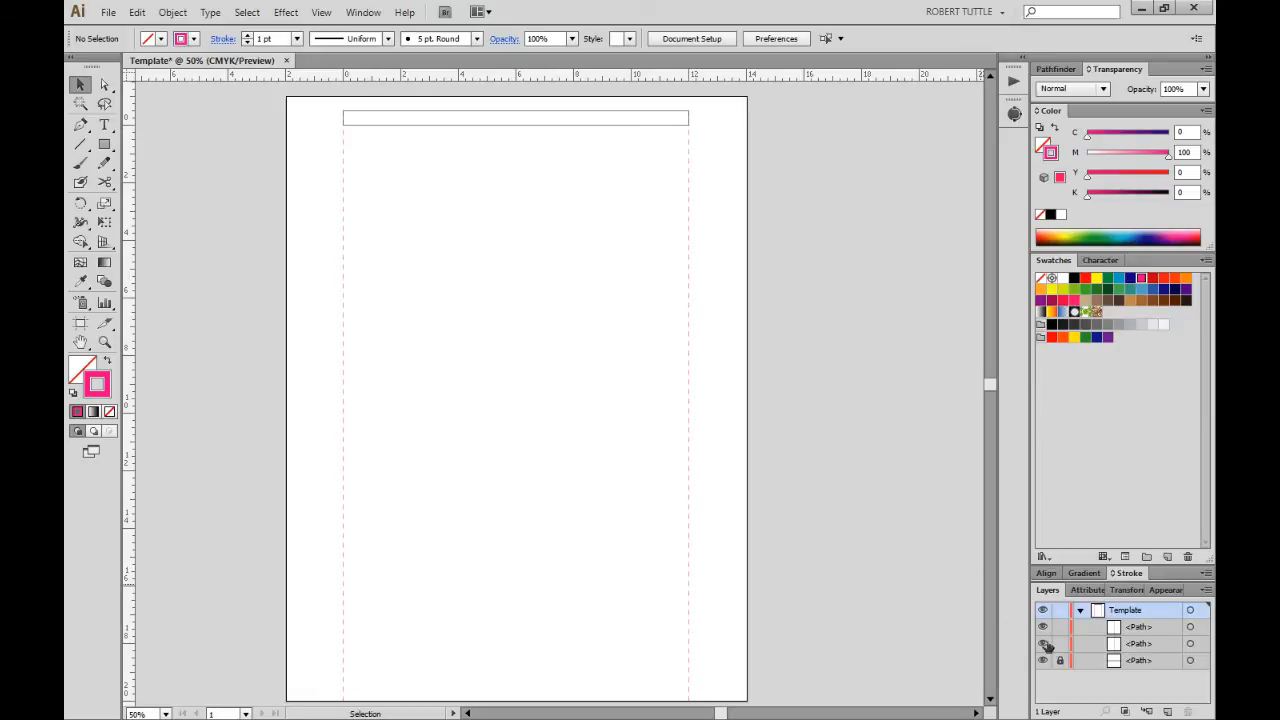
pyautogui.click(1062, 646)
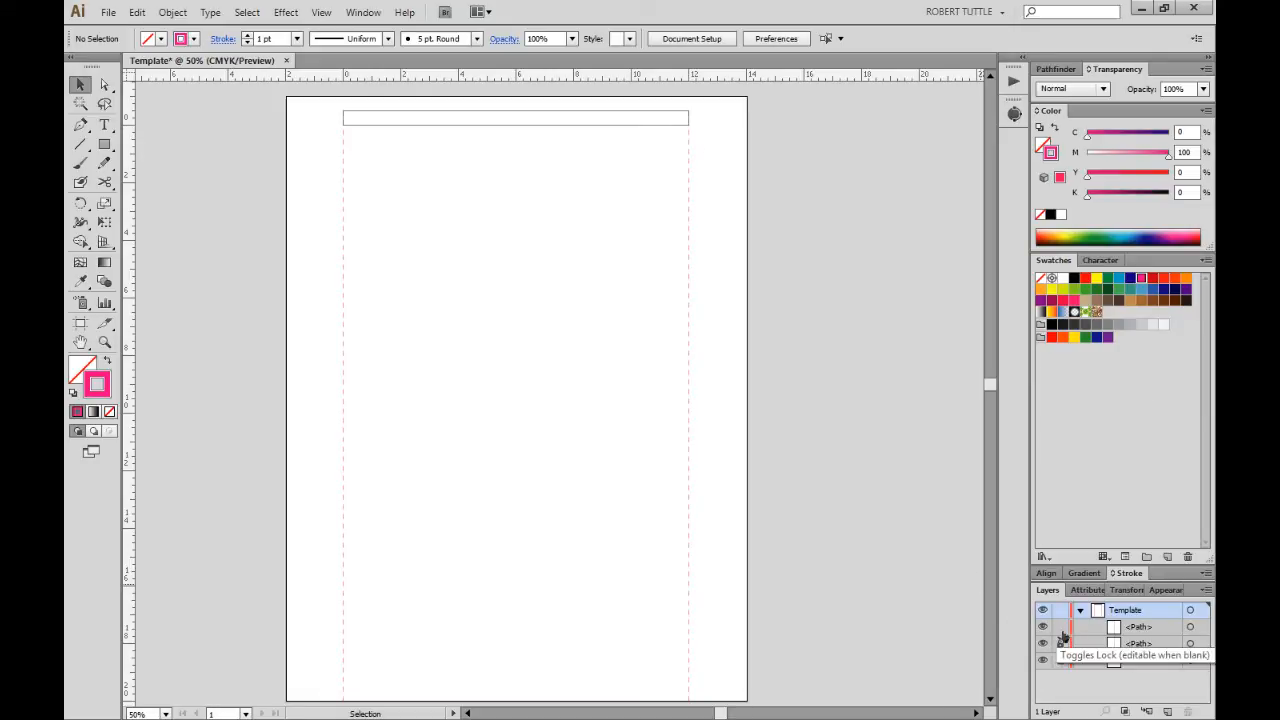
pyautogui.click(1062, 630)
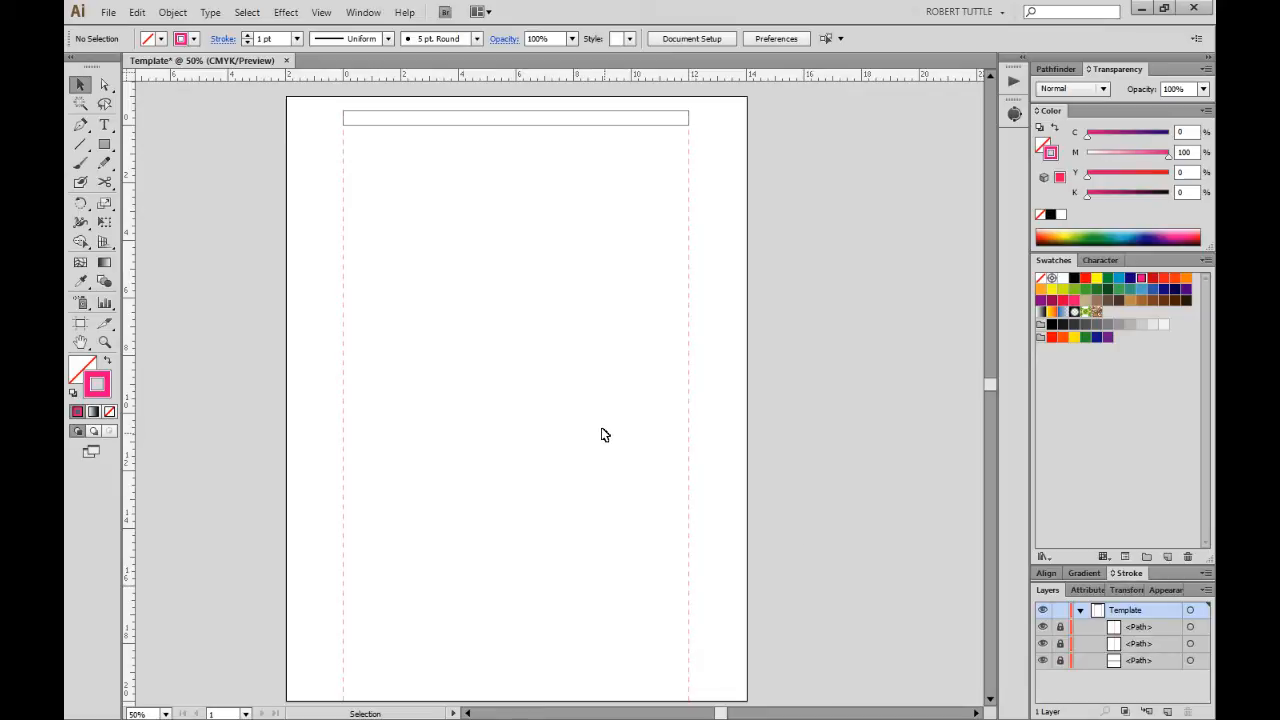
pyautogui.scroll(2, 600, 431)
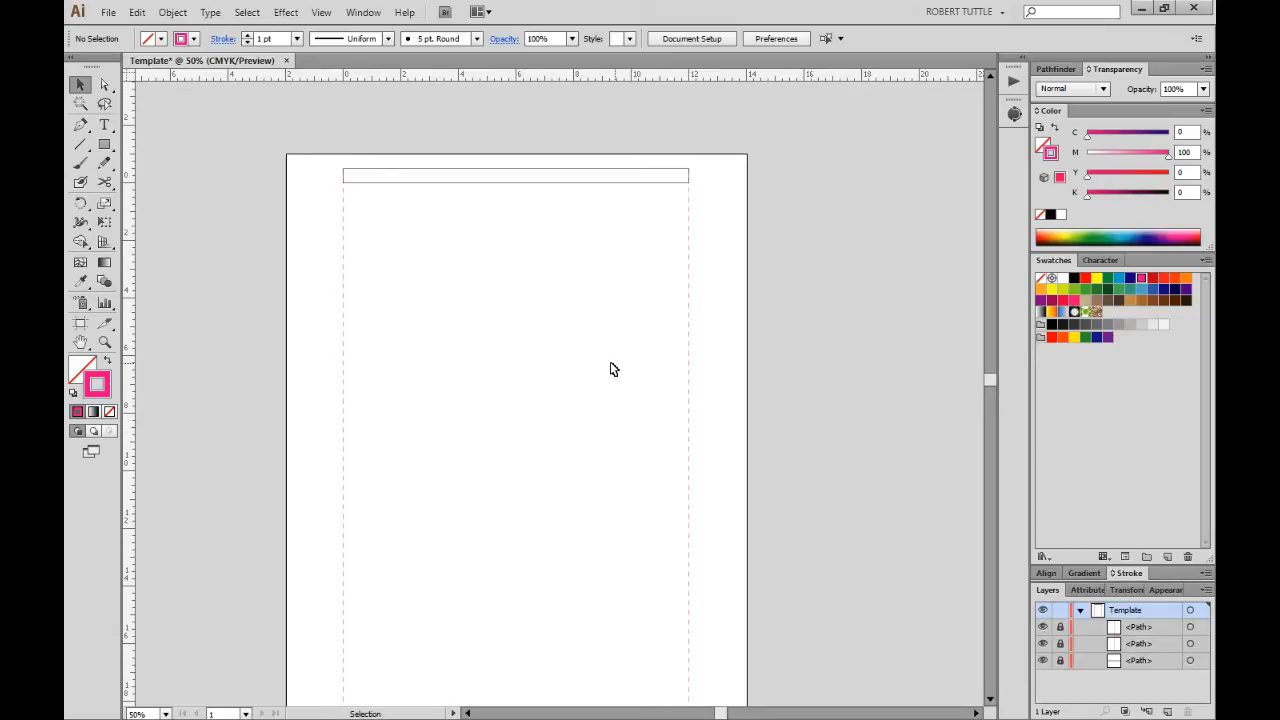
# Toggle Lock Guides and place the first horizontal guide at Y 4 in.
pyautogui.click(324, 13)
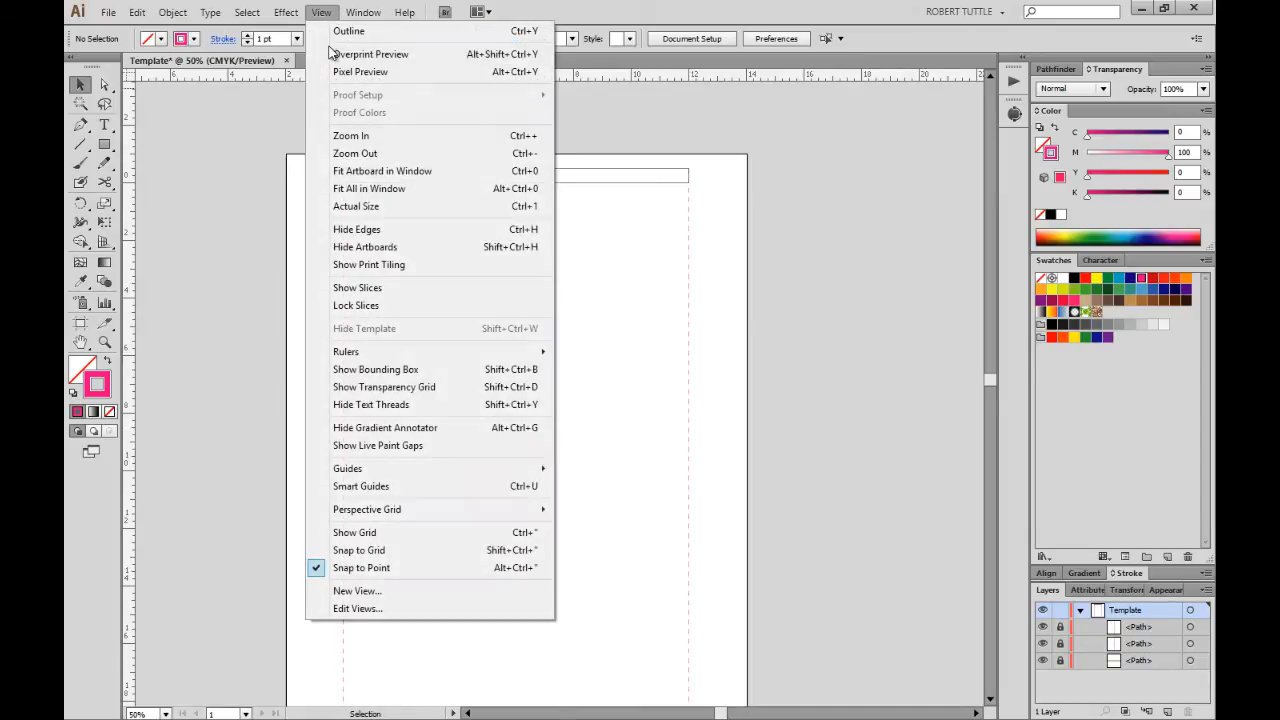
pyautogui.moveTo(507, 471)
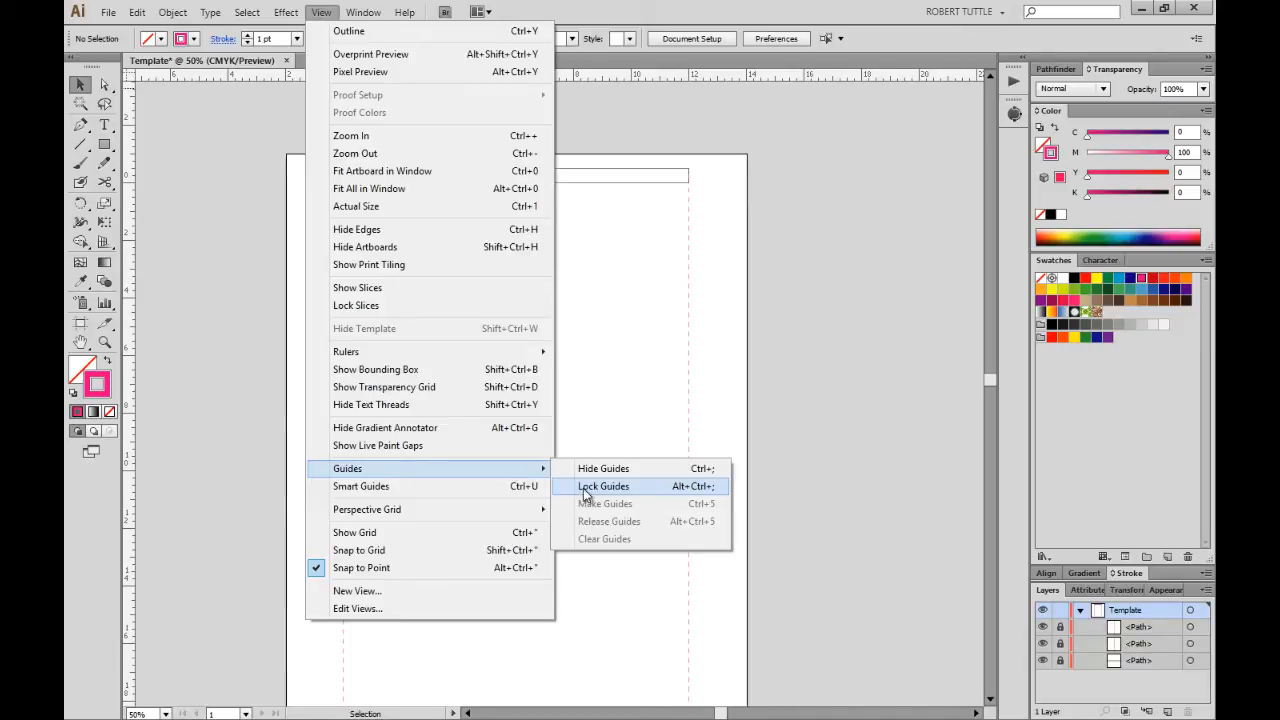
pyautogui.click(634, 363)
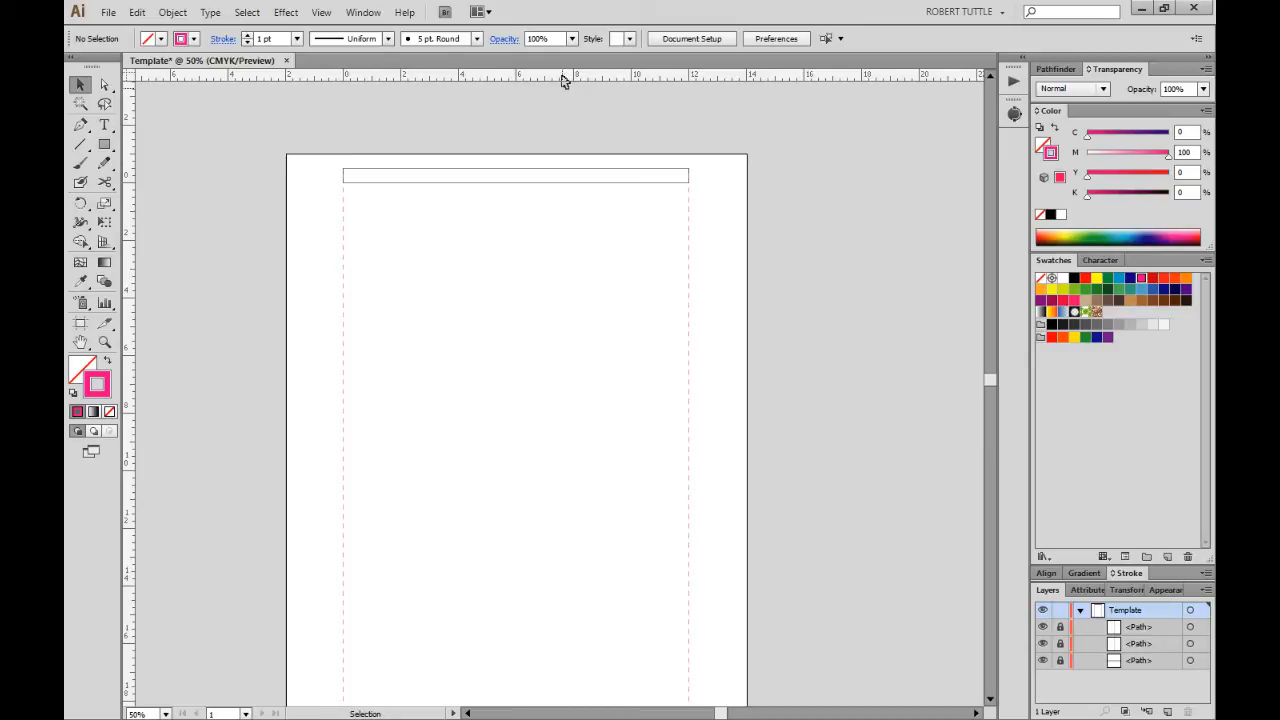
pyautogui.moveTo(562, 80); pyautogui.dragTo(566, 135)
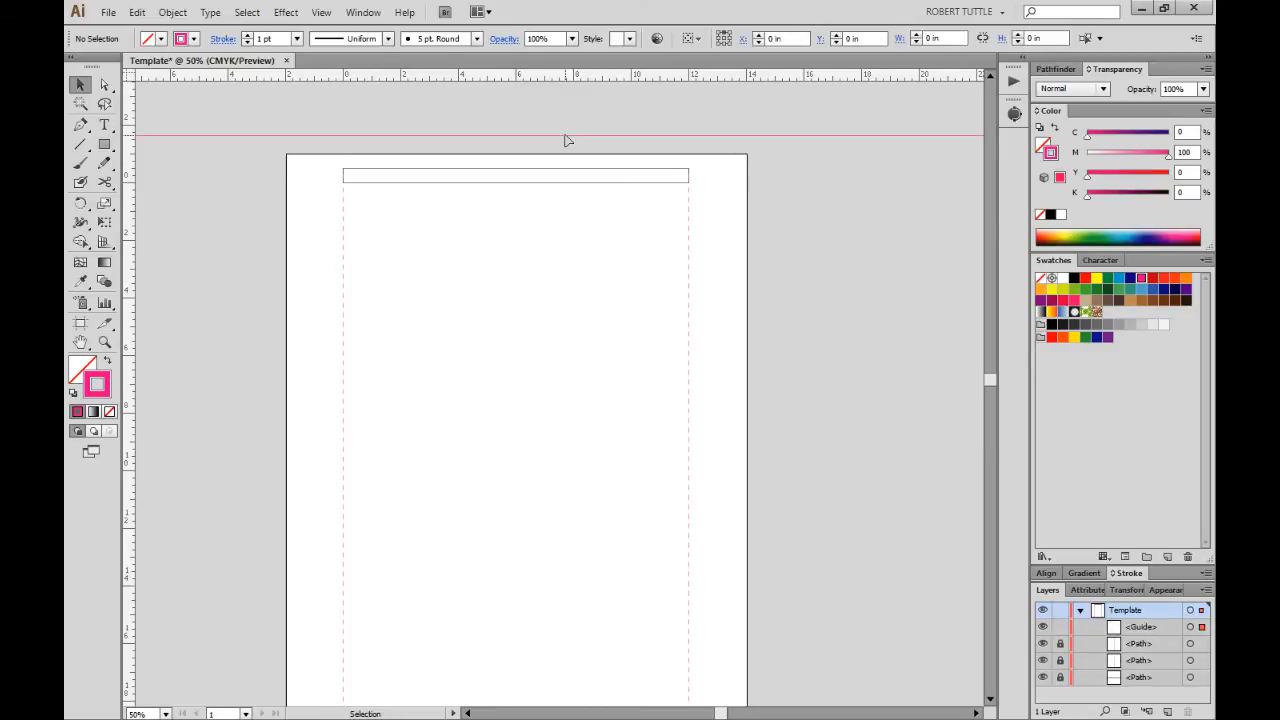
pyautogui.click(505, 268)
pyautogui.moveTo(399, 103); pyautogui.dragTo(473, 152)
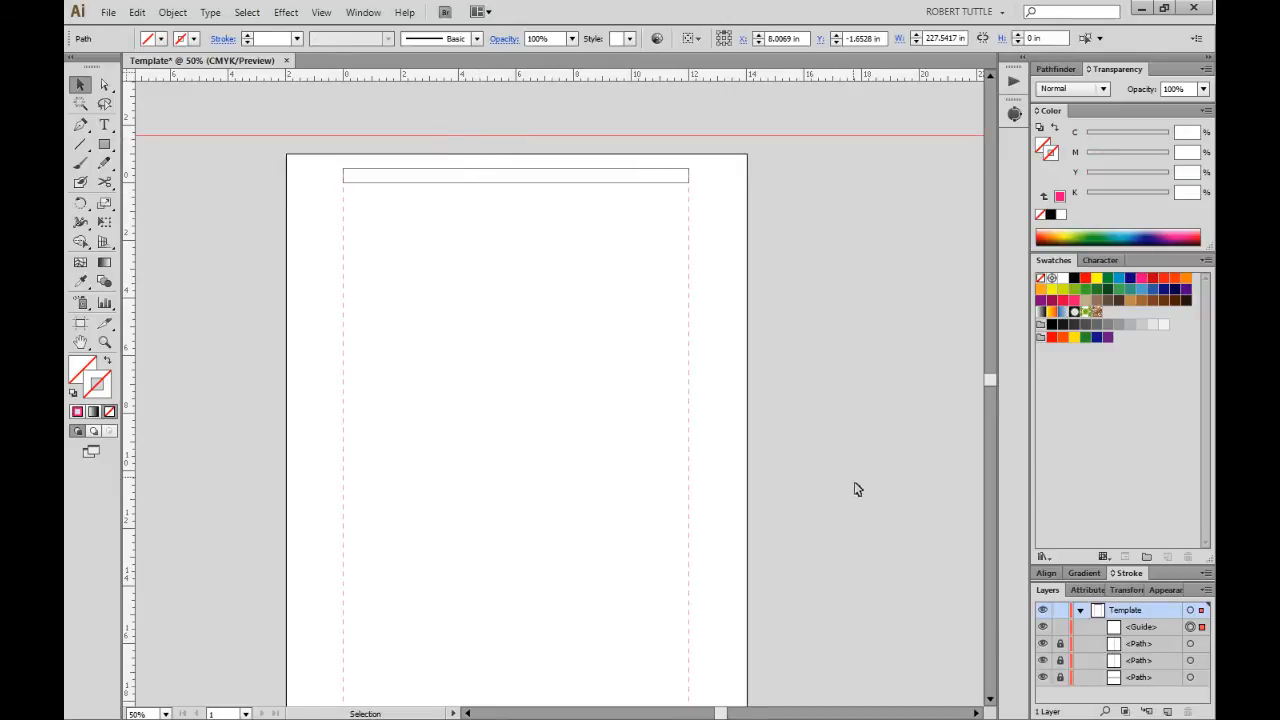
pyautogui.click(1112, 591)
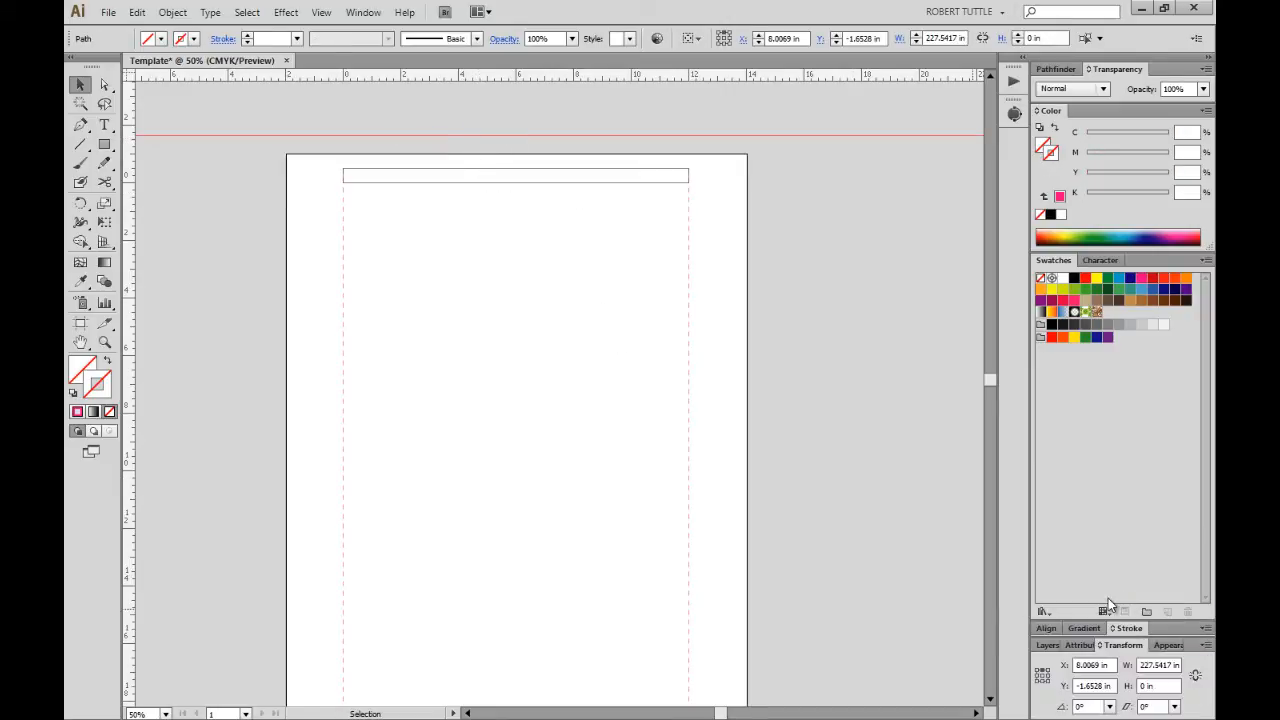
pyautogui.tripleClick(1093, 686)
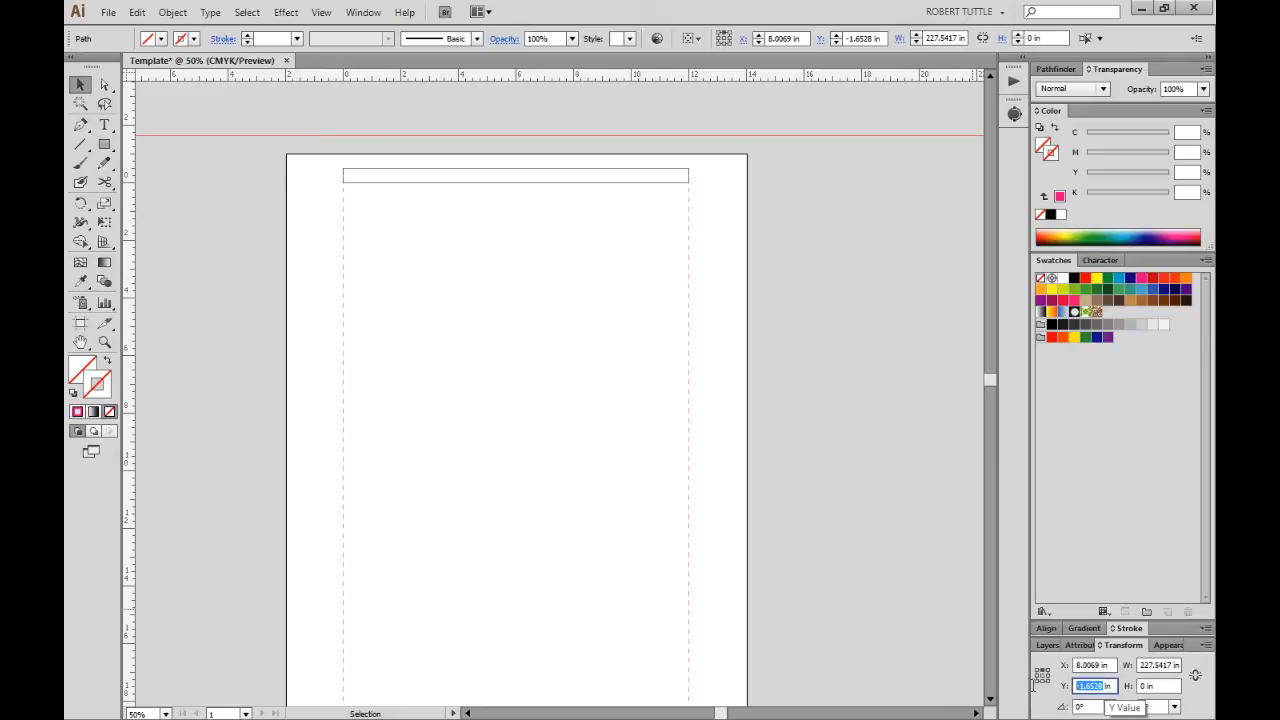
pyautogui.write('4')
pyautogui.press('Tab')
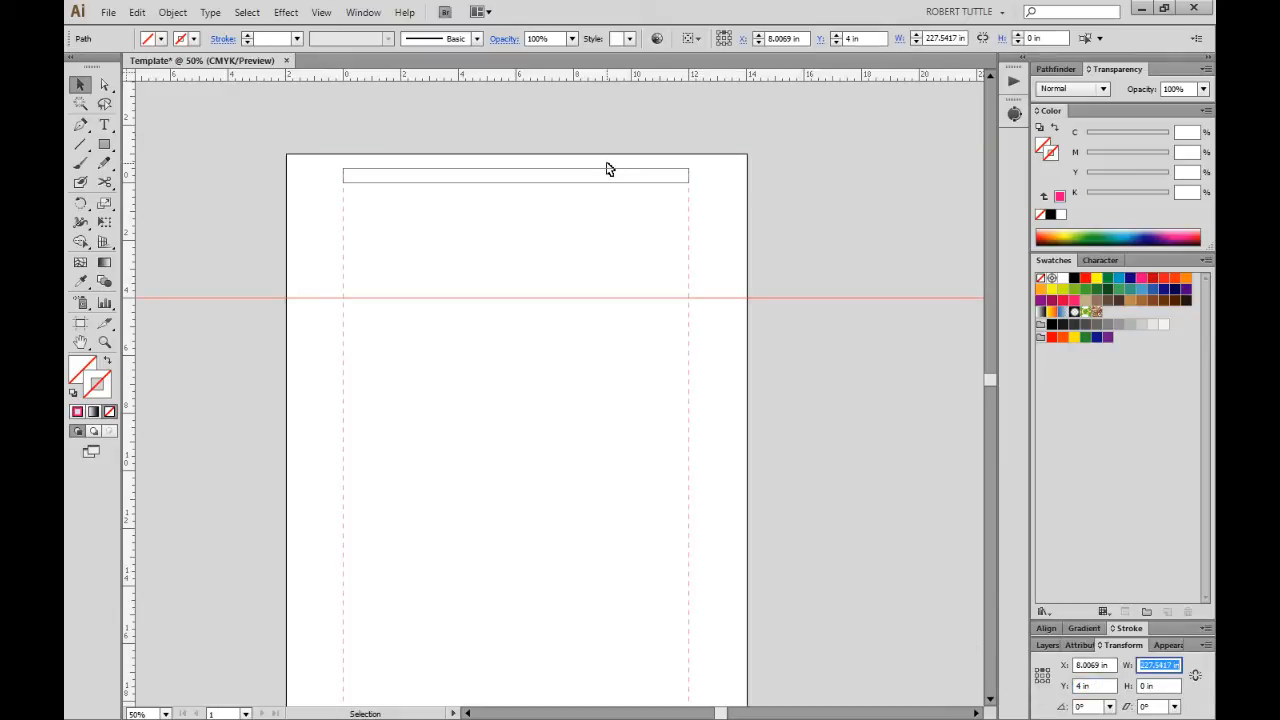
# Add two more horizontal guides at Y 6 in and Y 9 in.
pyautogui.click(649, 226)
pyautogui.moveTo(625, 74); pyautogui.dragTo(626, 122)
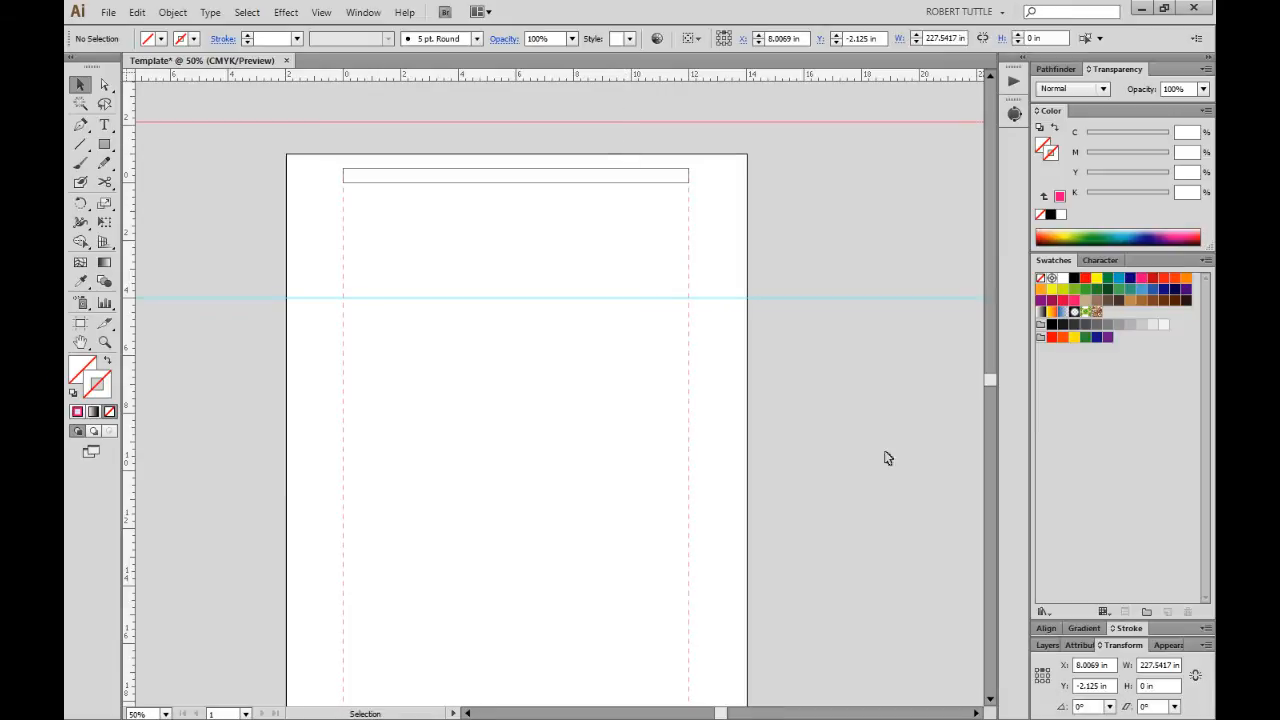
pyautogui.tripleClick(1100, 686)
pyautogui.write('6')
pyautogui.press('Tab')
pyautogui.click(620, 144)
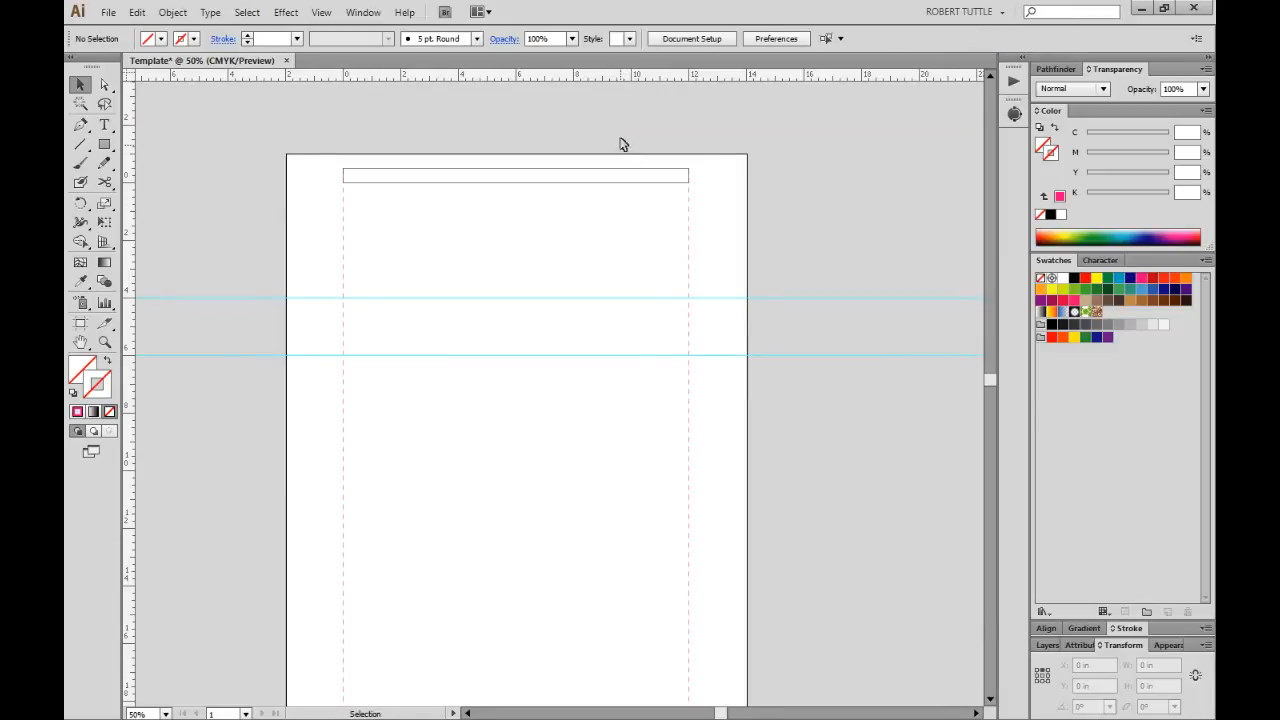
pyautogui.moveTo(617, 78); pyautogui.dragTo(630, 124)
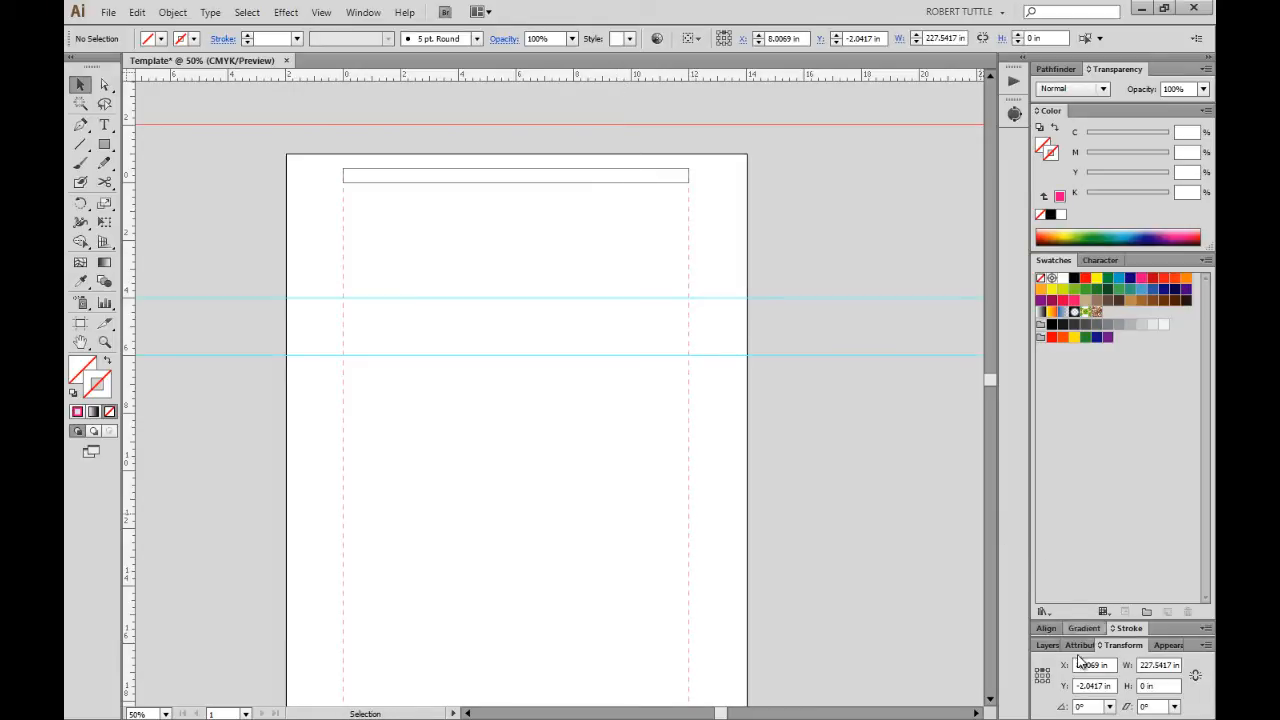
pyautogui.tripleClick(1100, 686)
pyautogui.write('9')
pyautogui.press('Tab')
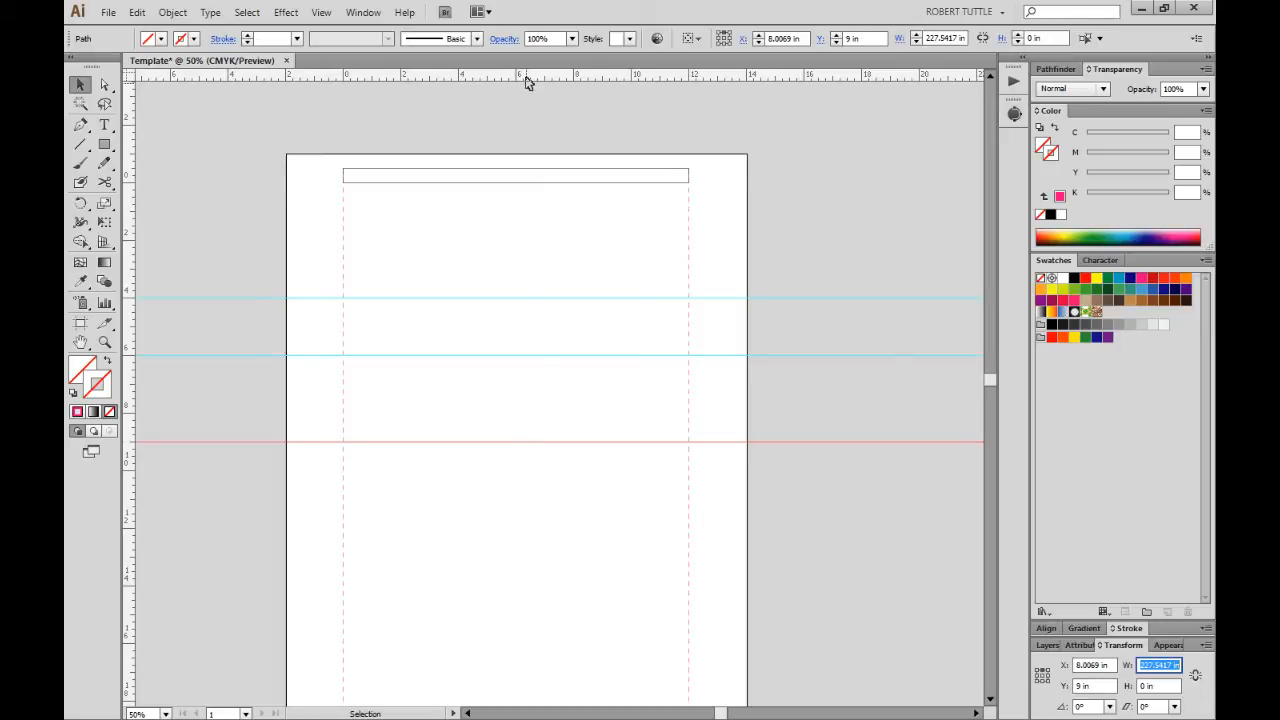
# Add a fourth horizontal guide at Y 14 in.
pyautogui.moveTo(530, 74); pyautogui.dragTo(533, 145)
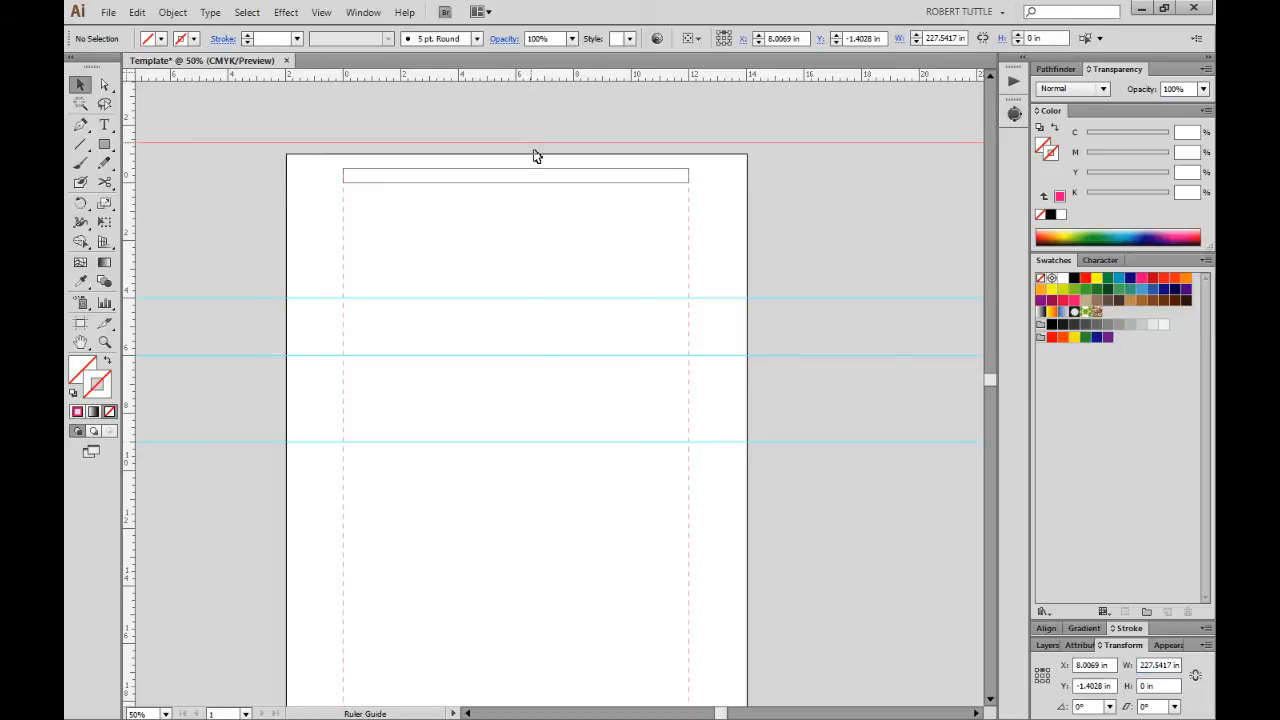
pyautogui.doubleClick(1103, 686)
pyautogui.write('14')
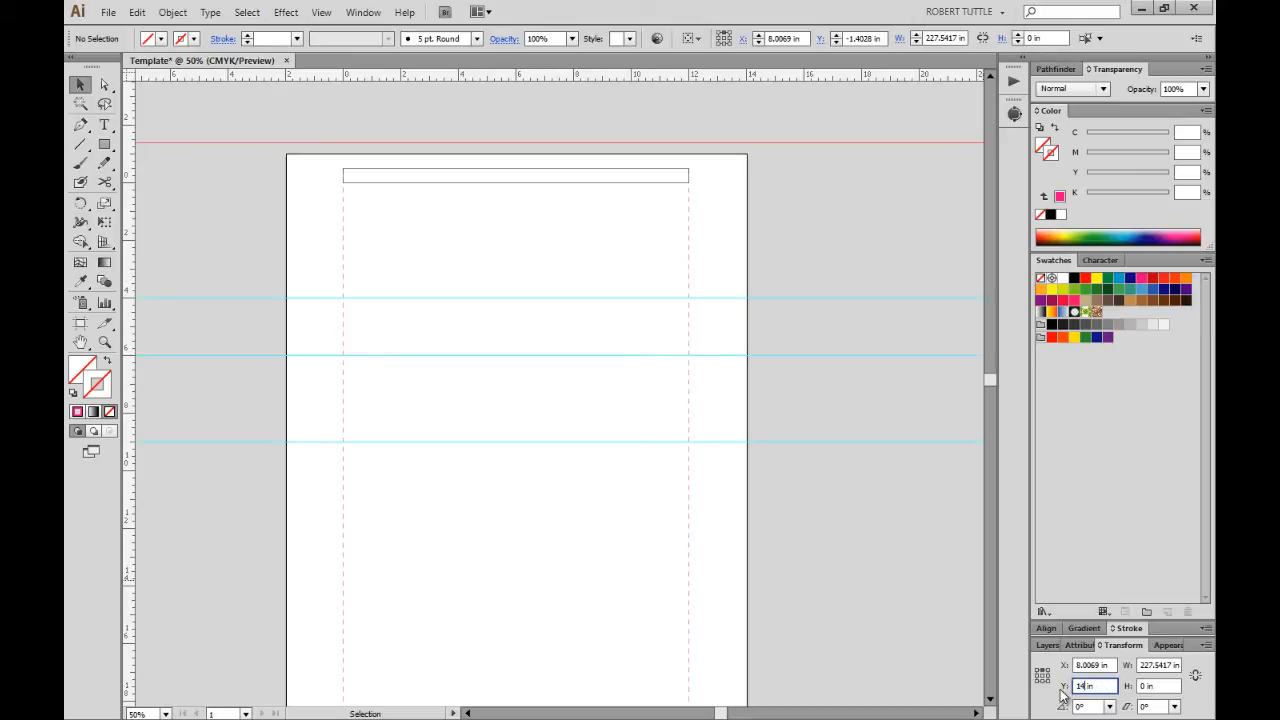
pyautogui.press('Return')
pyautogui.click(785, 526)
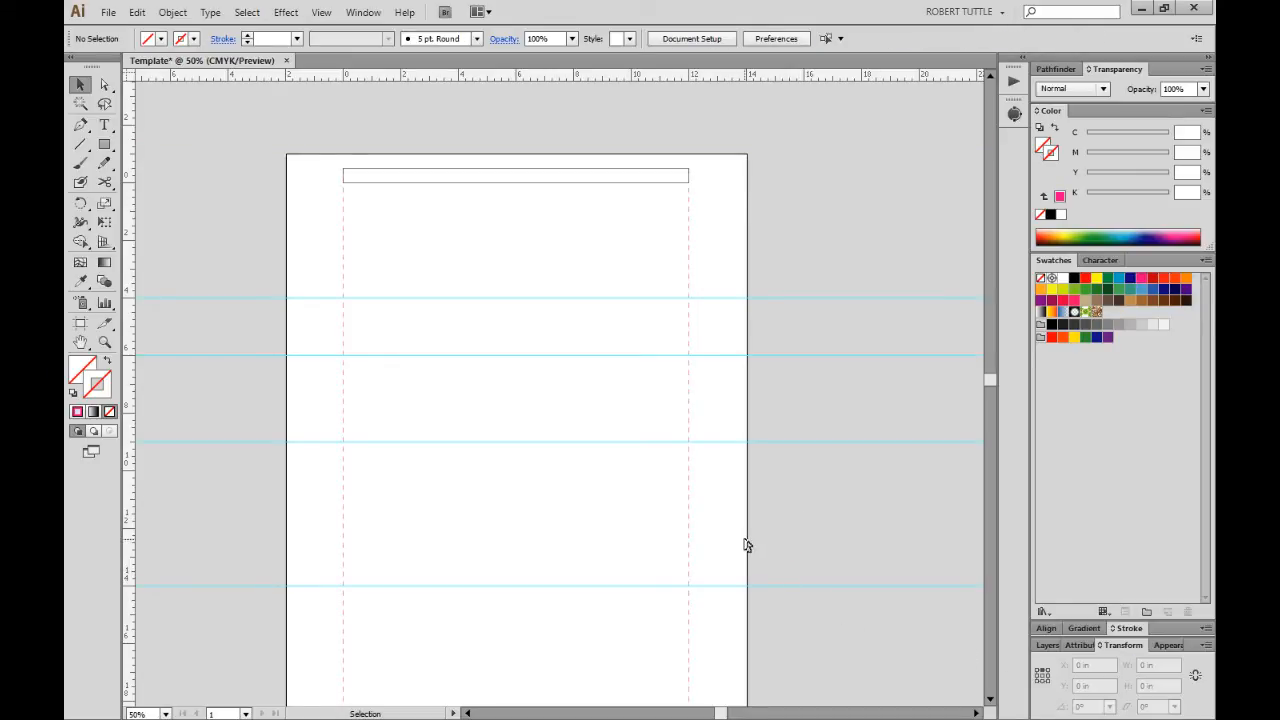
pyautogui.moveTo(750, 541); pyautogui.dragTo(778, 633)
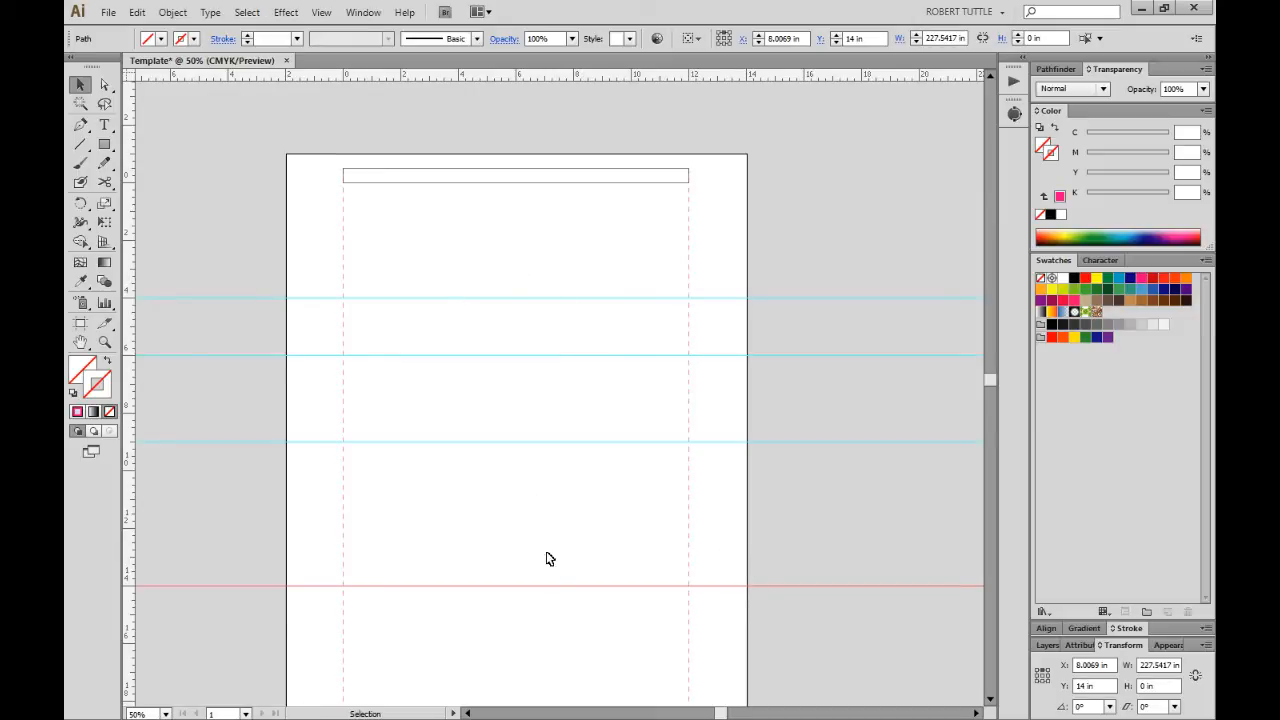
pyautogui.scroll(-1, 542, 591)
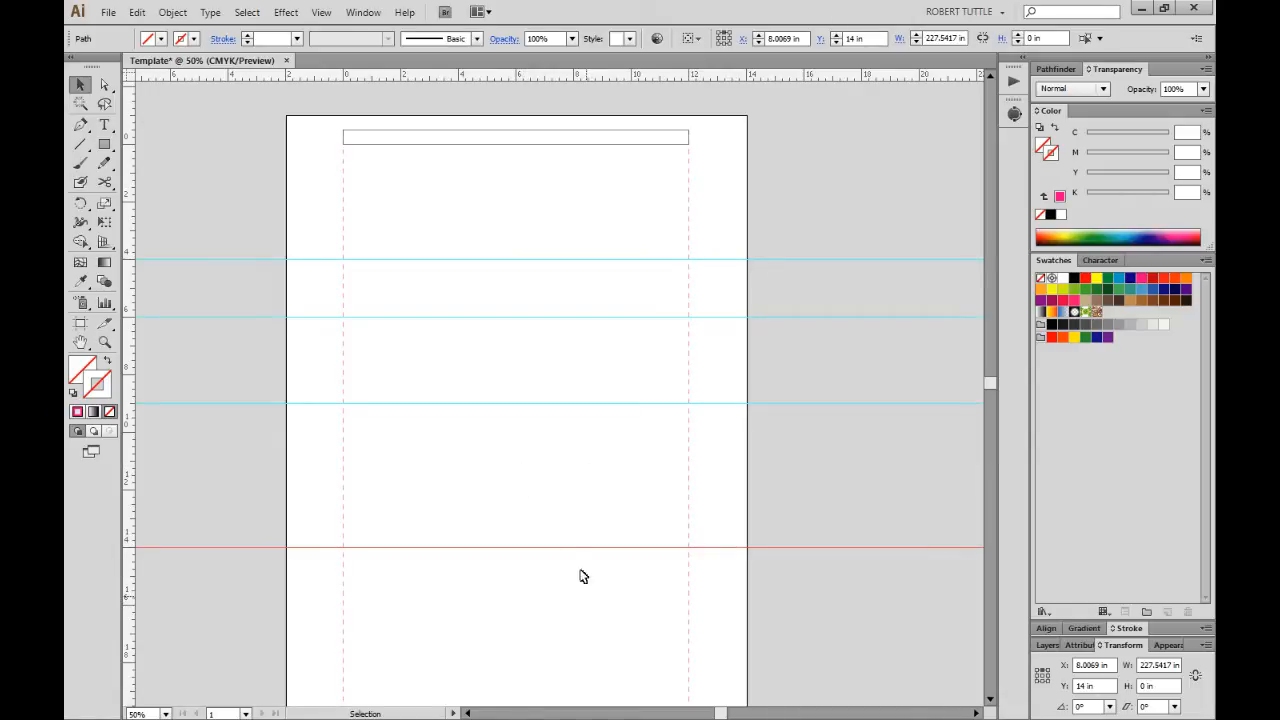
pyautogui.click(520, 595)
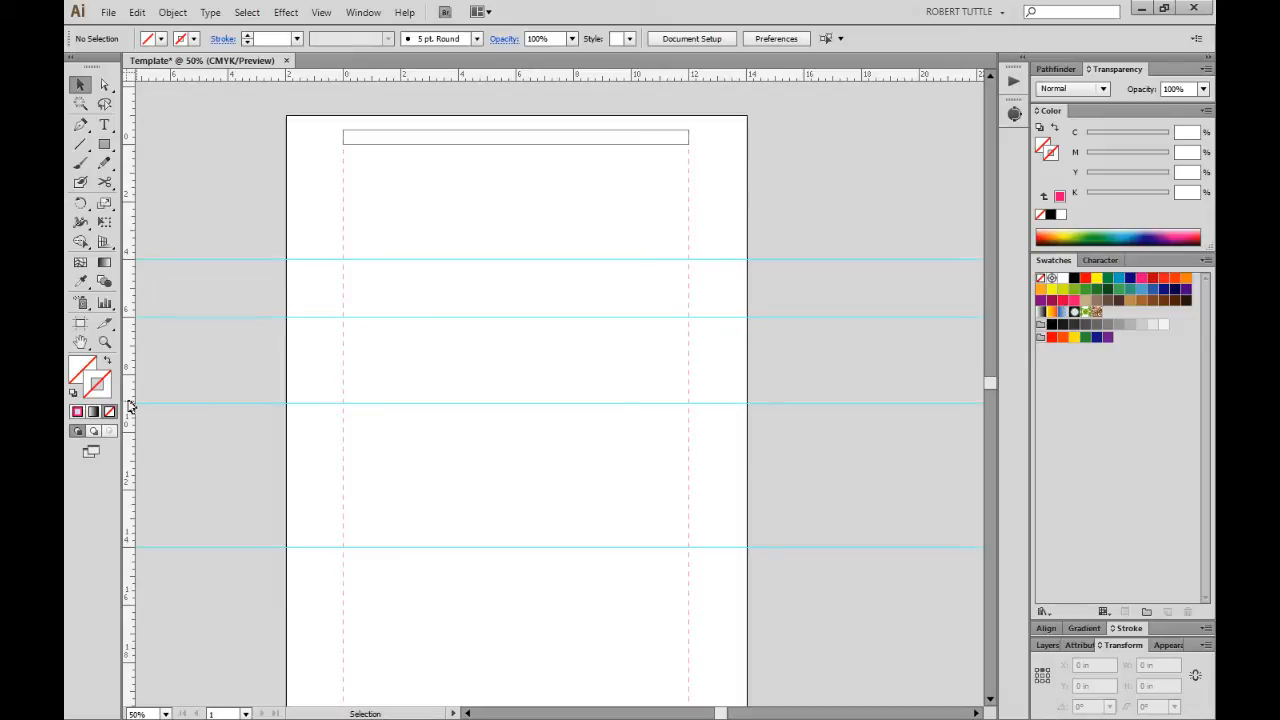
# Pull a vertical guide onto the page and set its X to 2.25 in.
pyautogui.moveTo(129, 405); pyautogui.dragTo(321, 437)
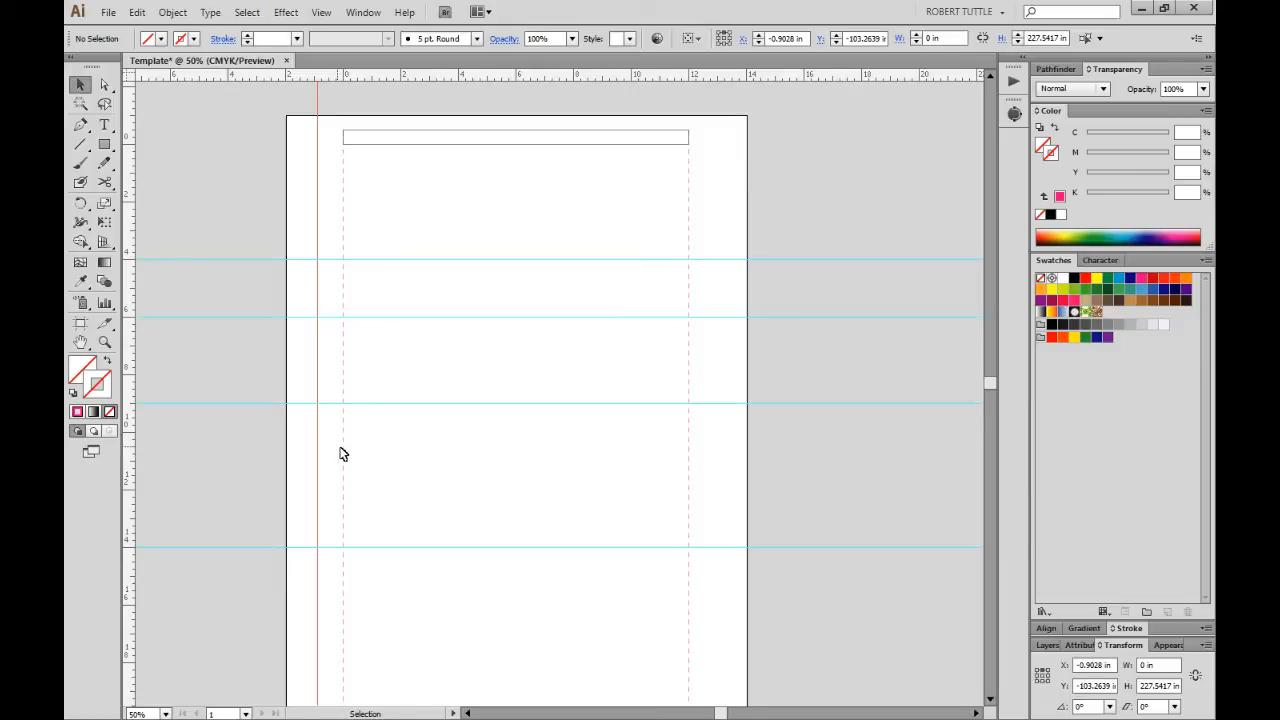
pyautogui.doubleClick(1103, 665)
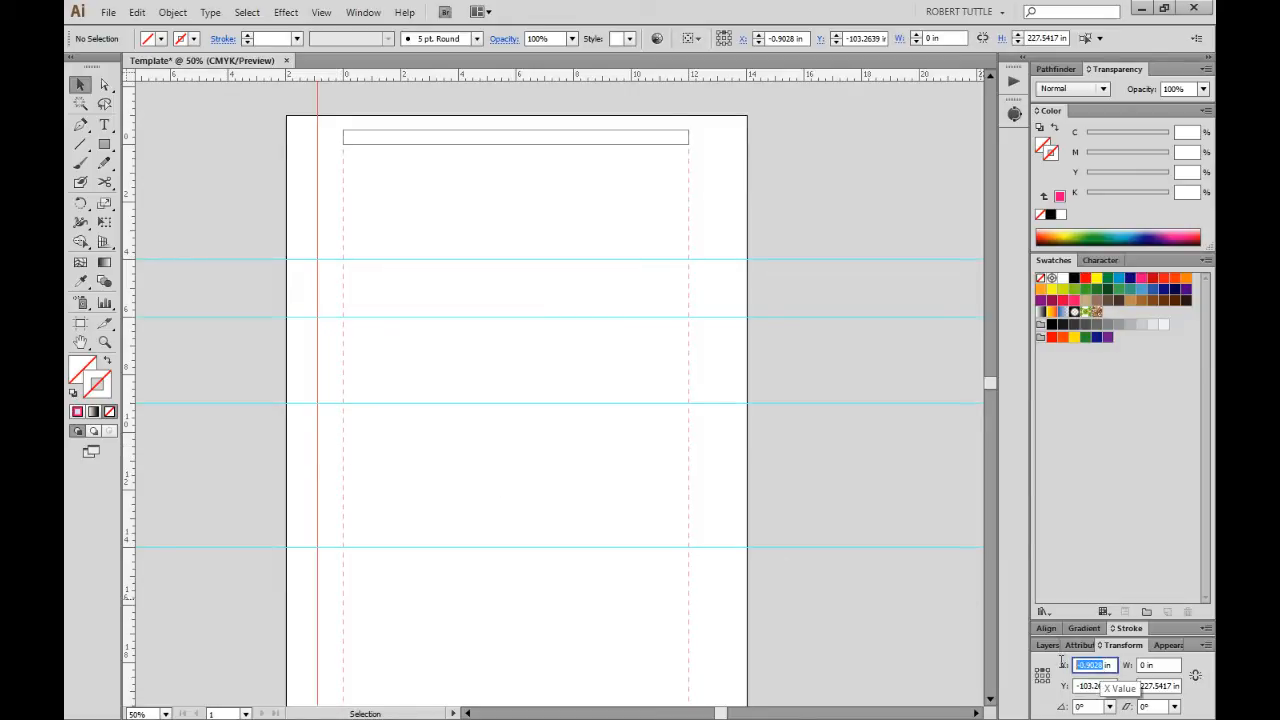
pyautogui.write('2.')
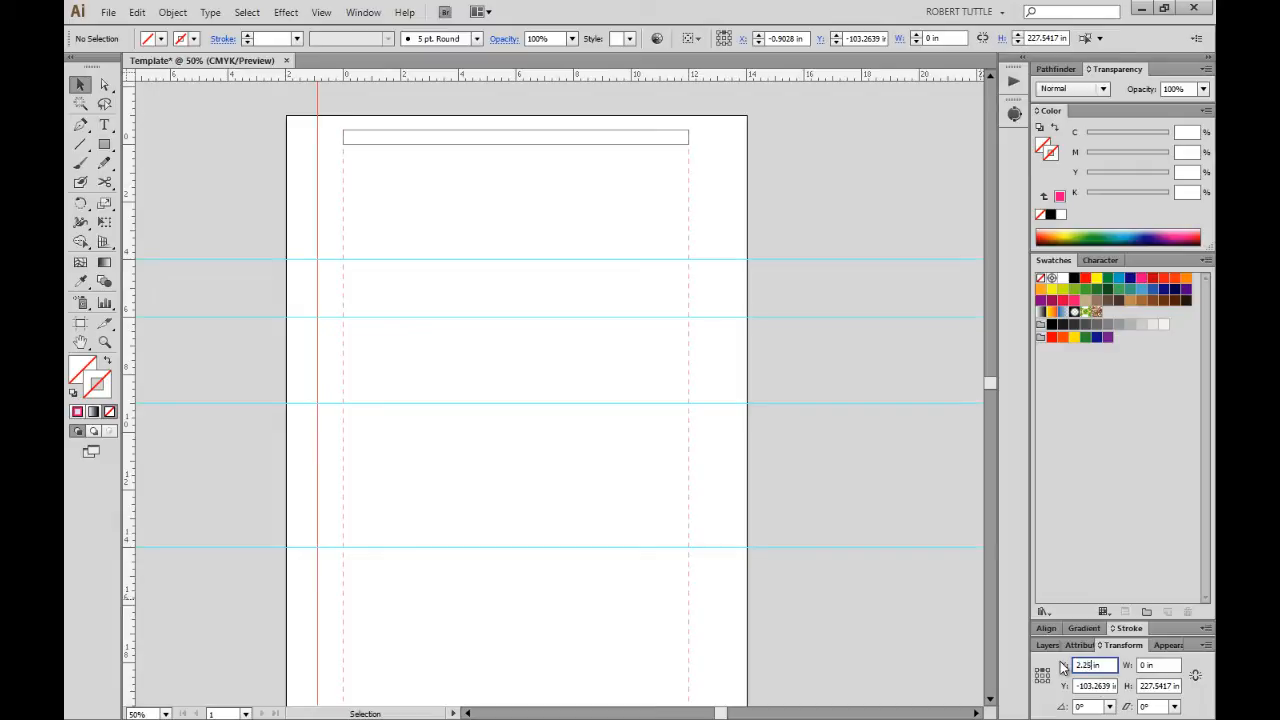
pyautogui.press('Tab')
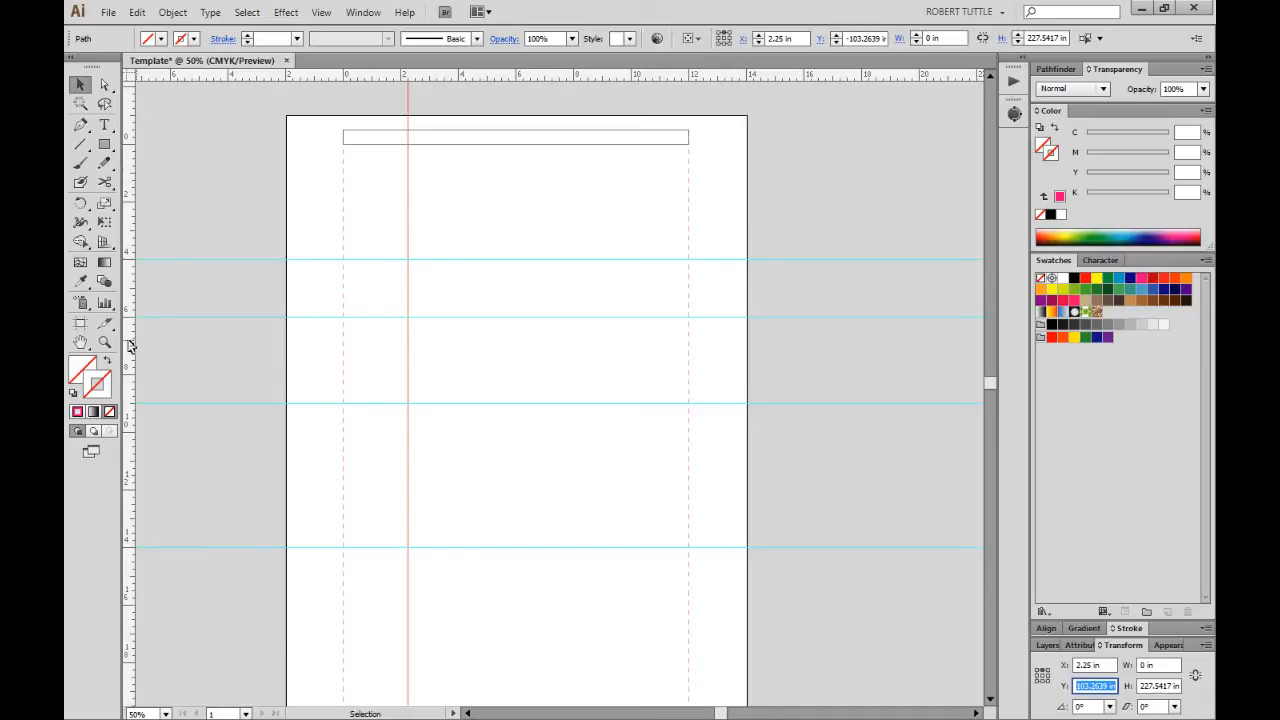
# Add a second vertical guide and move it to X 9.75 in.
pyautogui.moveTo(130, 345); pyautogui.dragTo(202, 351)
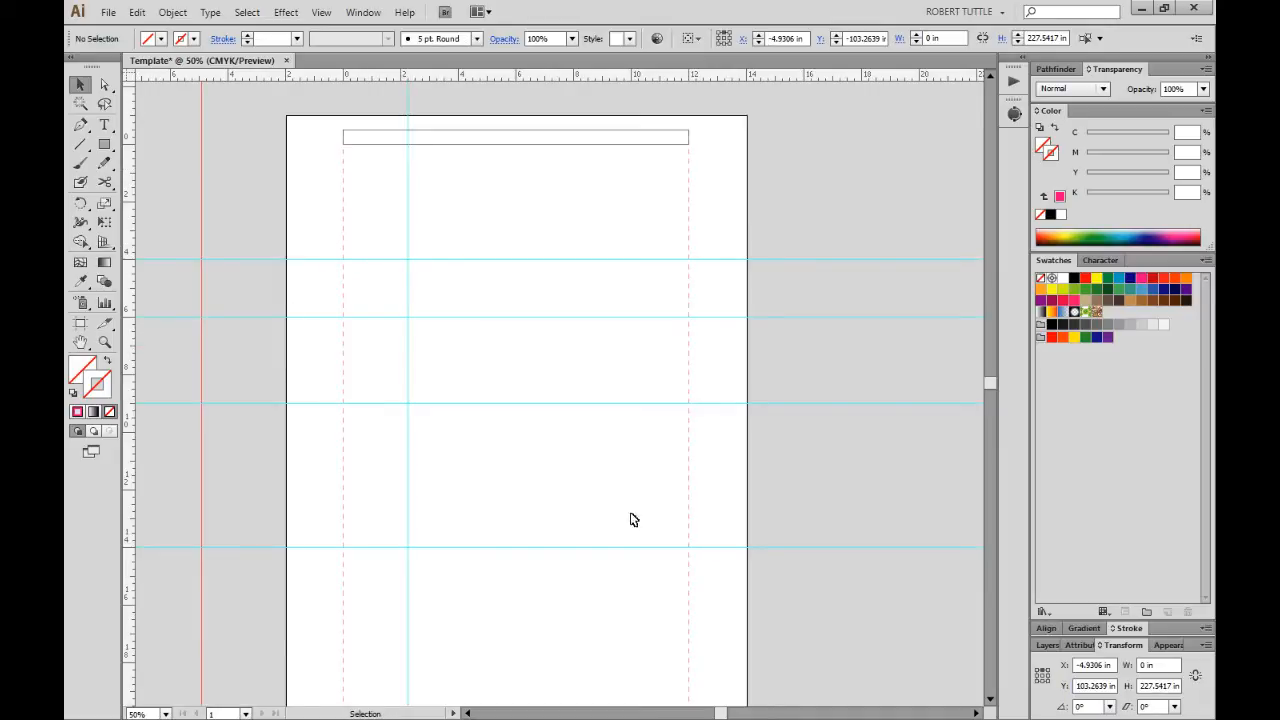
pyautogui.doubleClick(1107, 686)
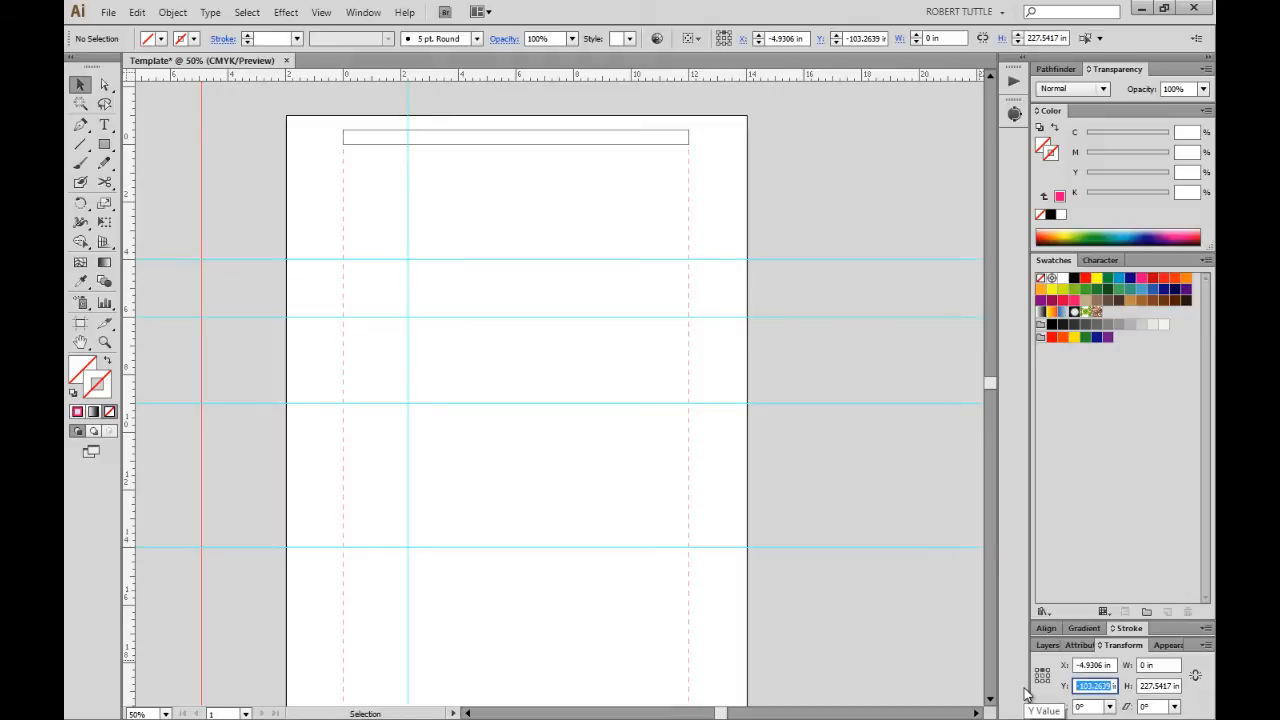
pyautogui.write('9.75')
pyautogui.press('Tab')
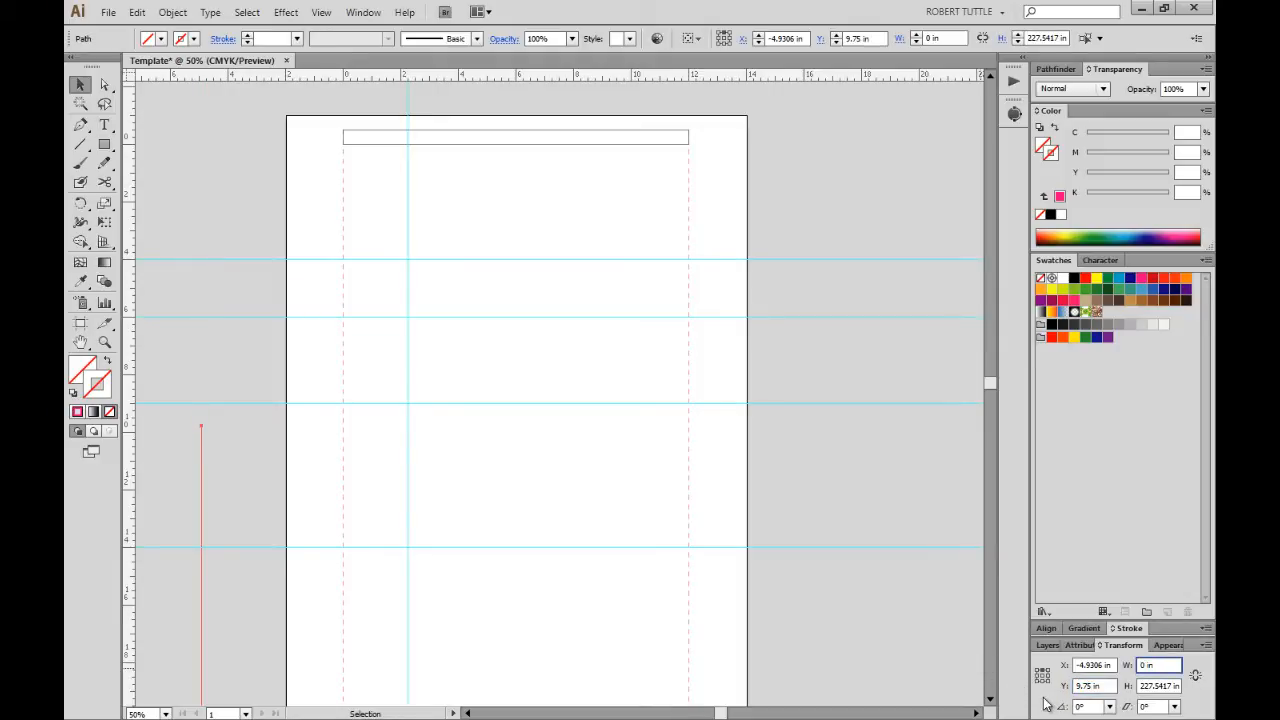
pyautogui.hotkey('ctrl', 'z')
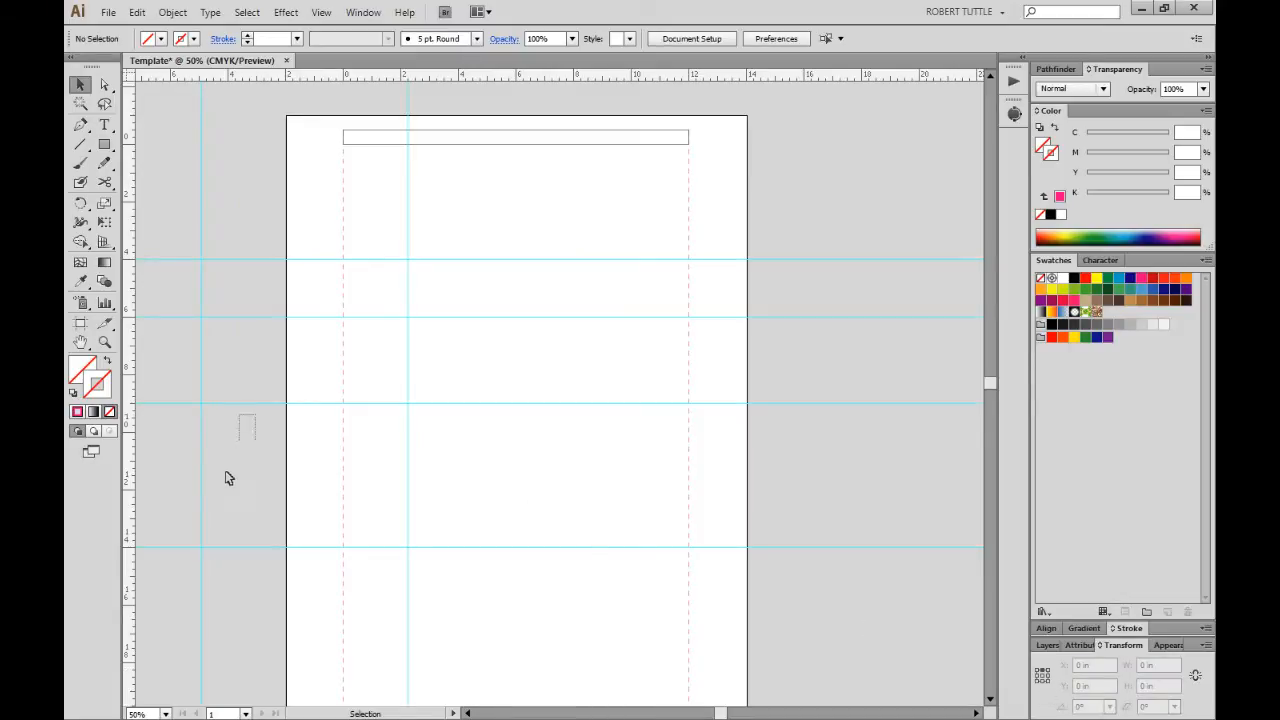
pyautogui.click(201, 486)
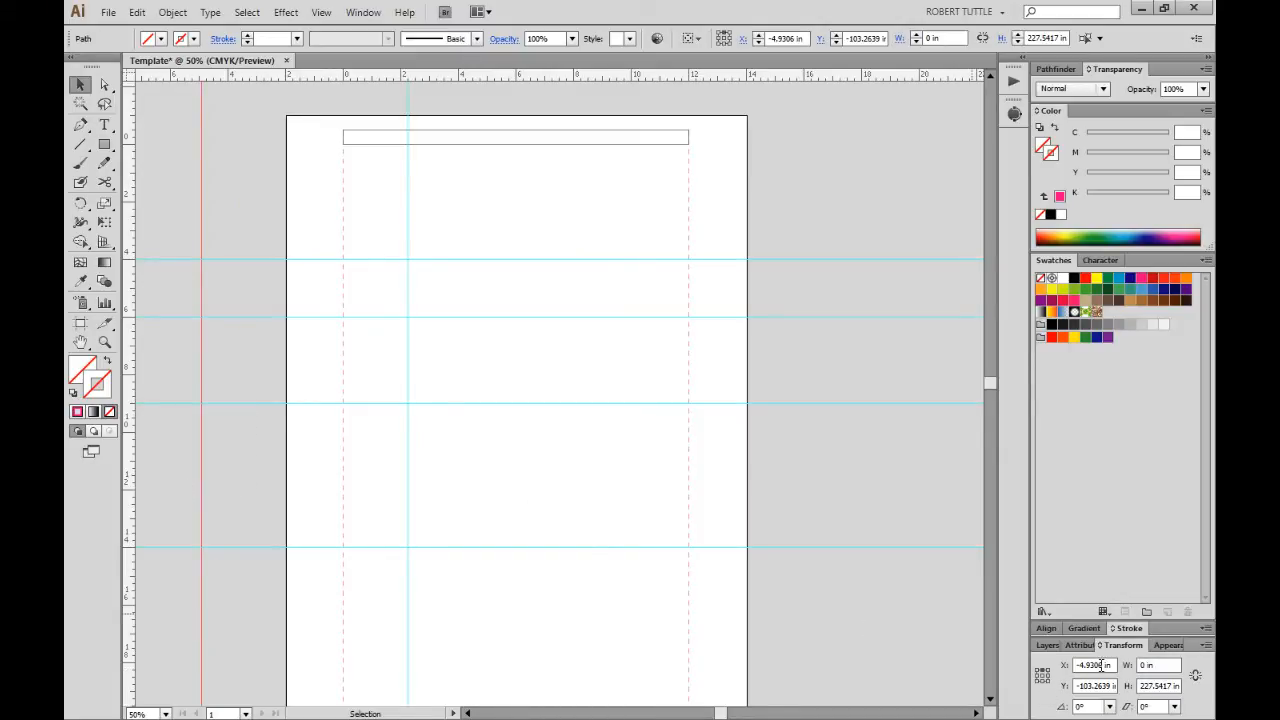
pyautogui.moveTo(1101, 665); pyautogui.dragTo(1022, 664)
pyautogui.write('9.75 in')
pyautogui.press('Return')
pyautogui.click(691, 277)
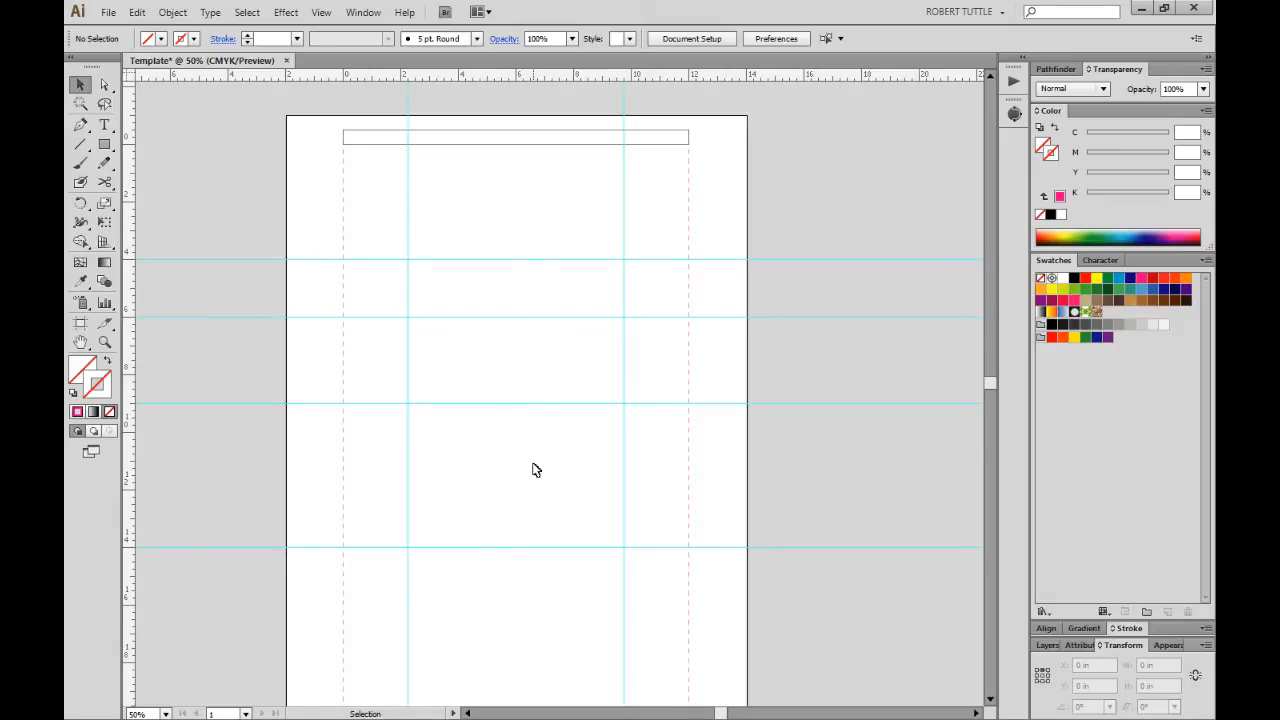
# Lock the third and fourth guide sublayers in the Template layer.
pyautogui.click(1049, 646)
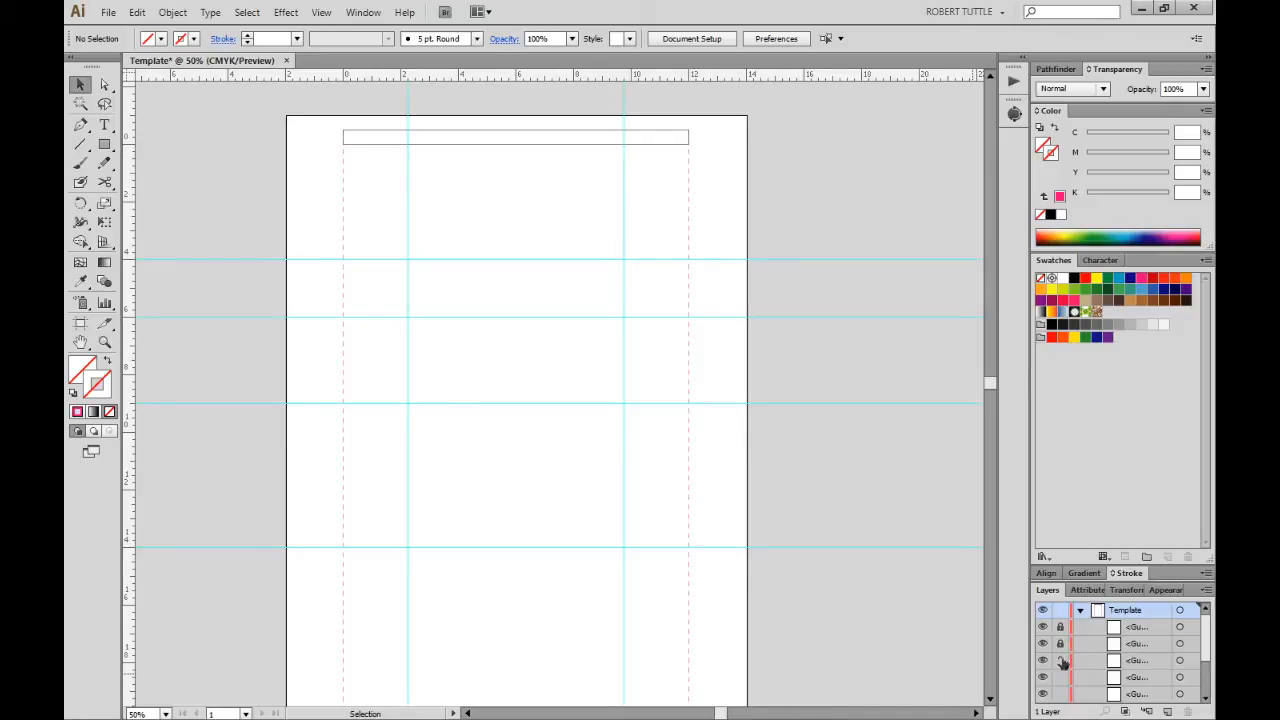
pyautogui.click(1061, 660)
pyautogui.click(1061, 678)
pyautogui.scroll(-1, 1062, 692)
pyautogui.scroll(1, 1062, 663)
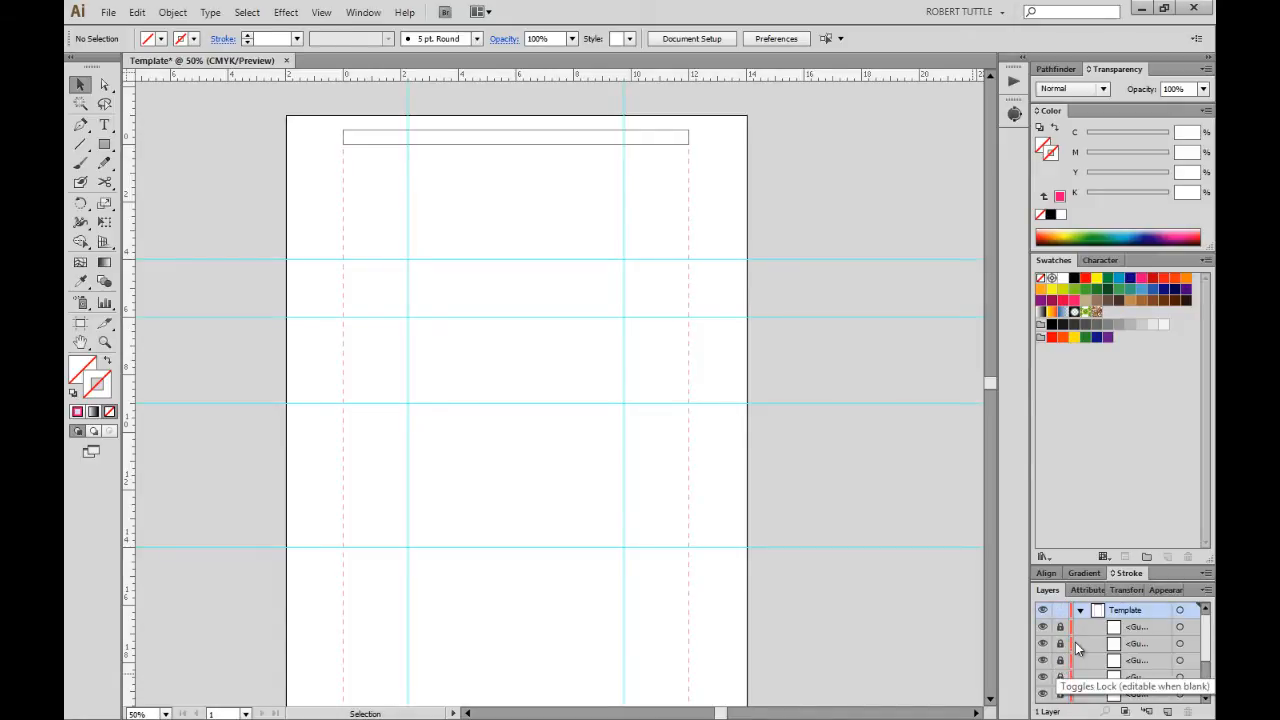
pyautogui.click(1080, 611)
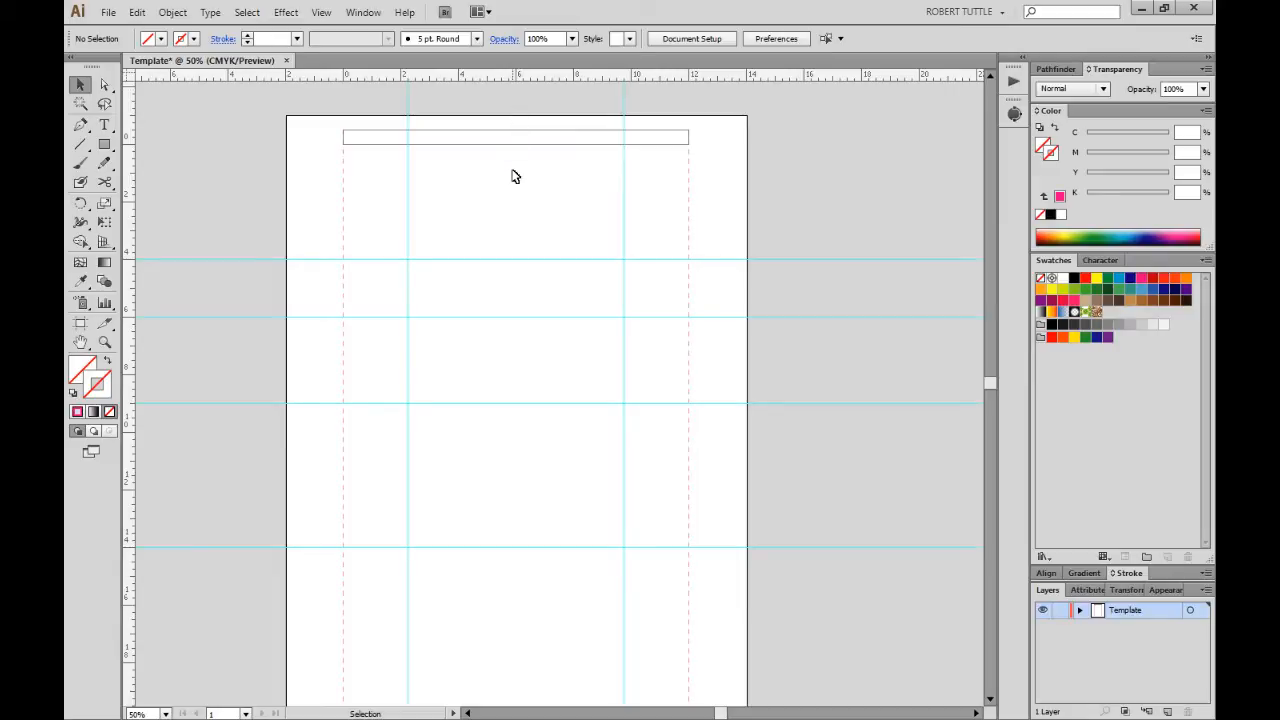
# Add a vertical centre guide at X 6 in.
pyautogui.moveTo(129, 314); pyautogui.dragTo(347, 345)
pyautogui.click(1127, 590)
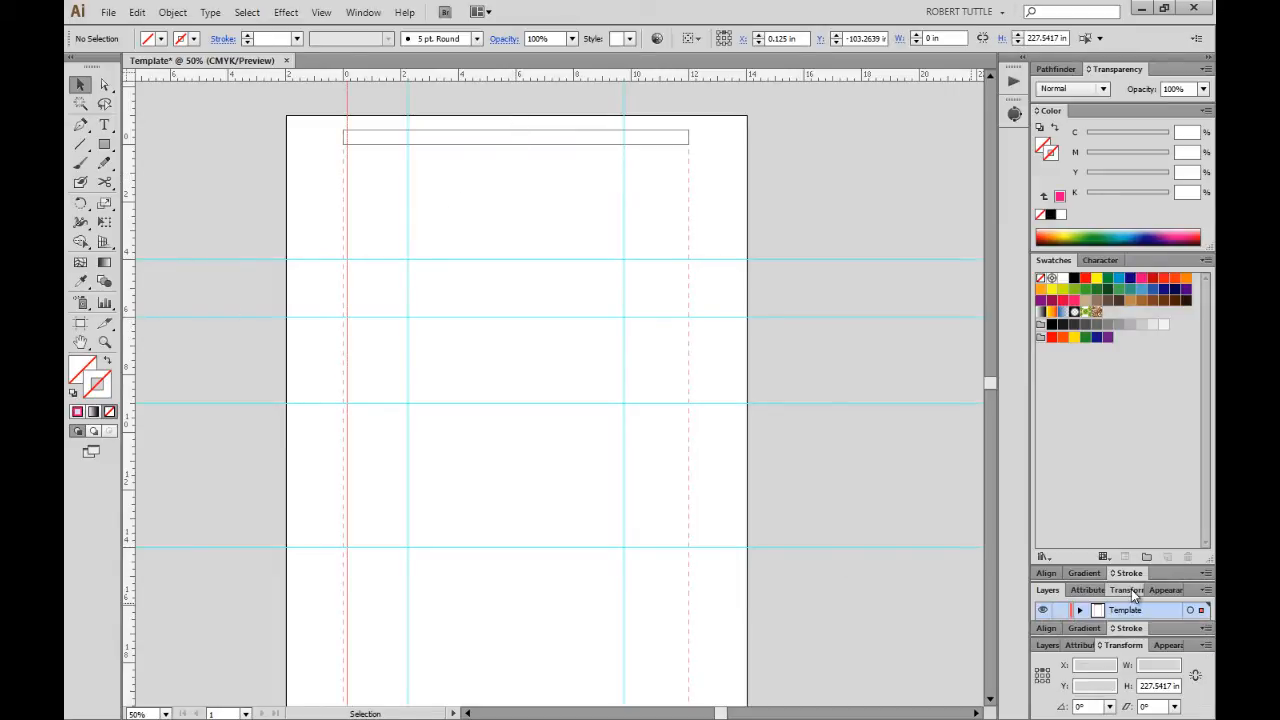
pyautogui.click(1092, 665)
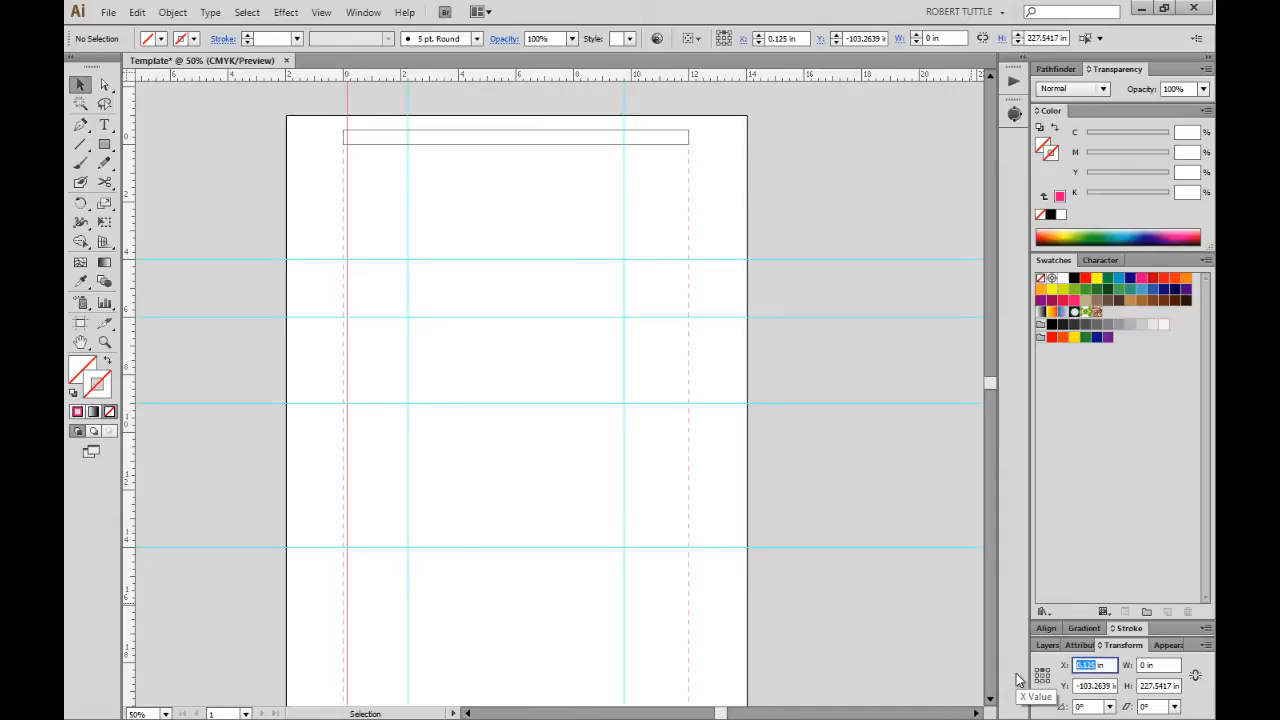
pyautogui.write('6')
pyautogui.press('Tab')
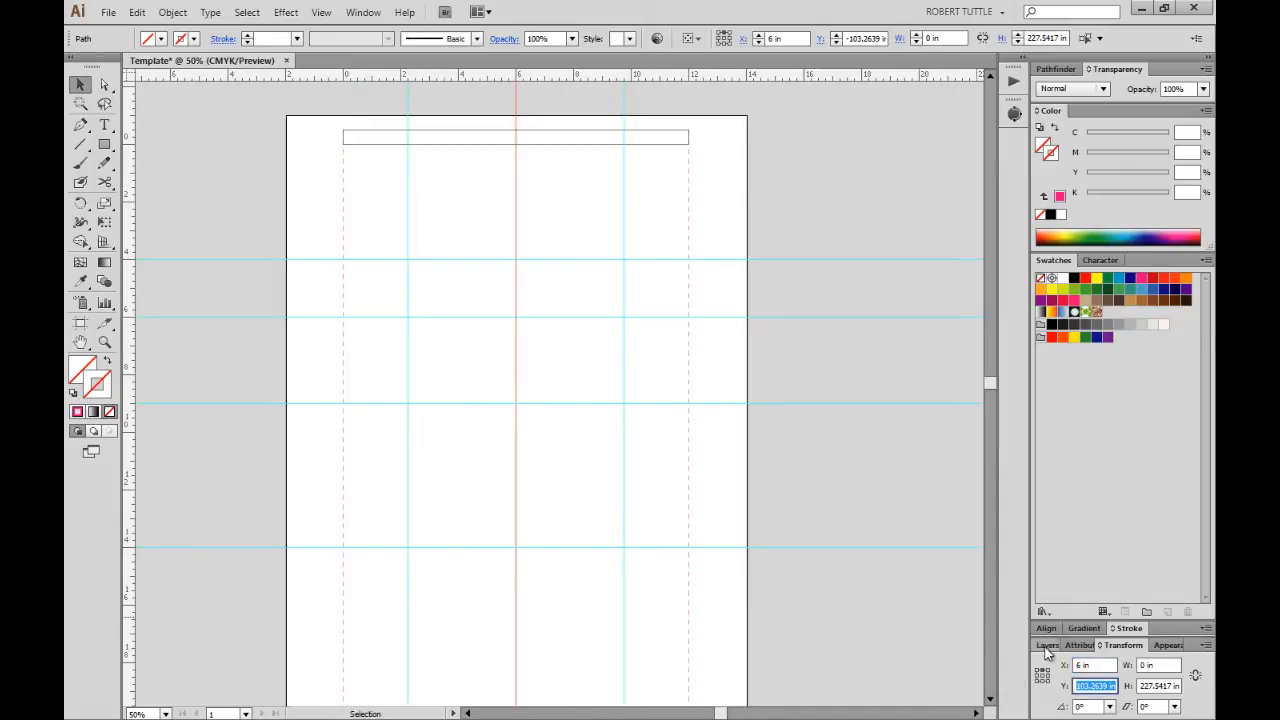
# Lock the new centre guide inside the Template layer.
pyautogui.click(1046, 645)
pyautogui.click(1079, 610)
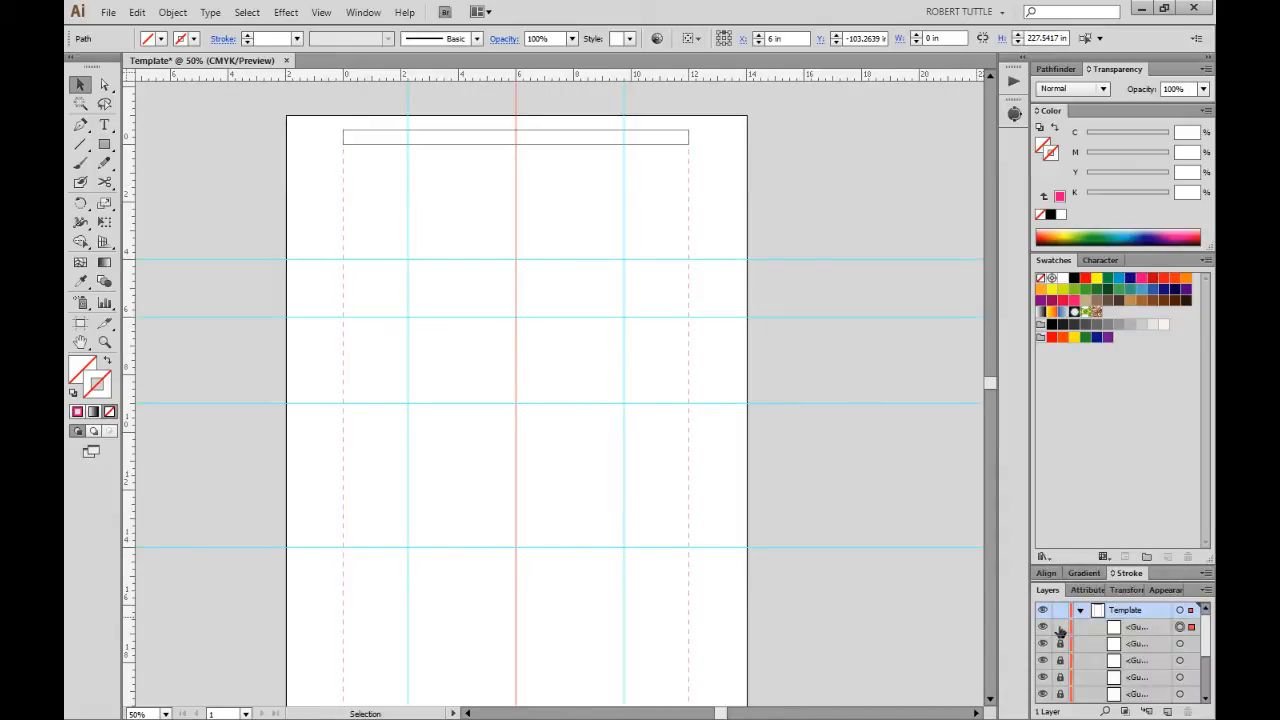
pyautogui.click(1061, 628)
pyautogui.click(1079, 610)
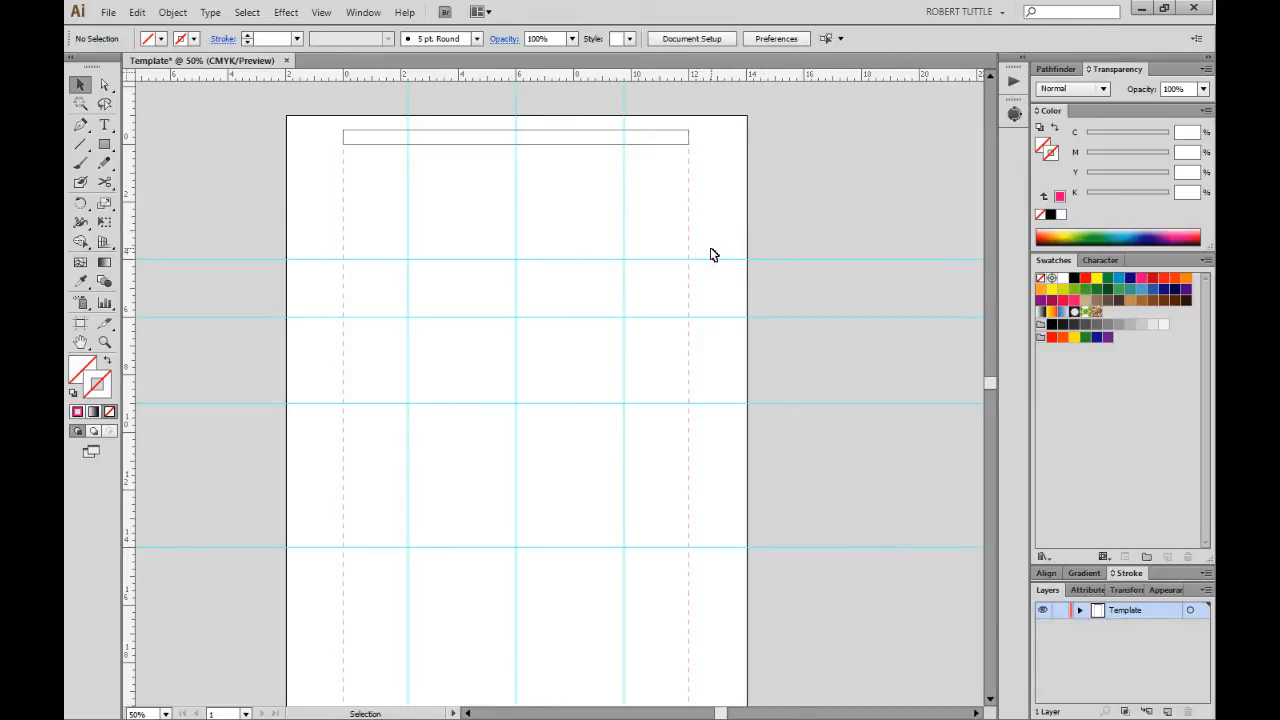
pyautogui.scroll(2, 711, 254)
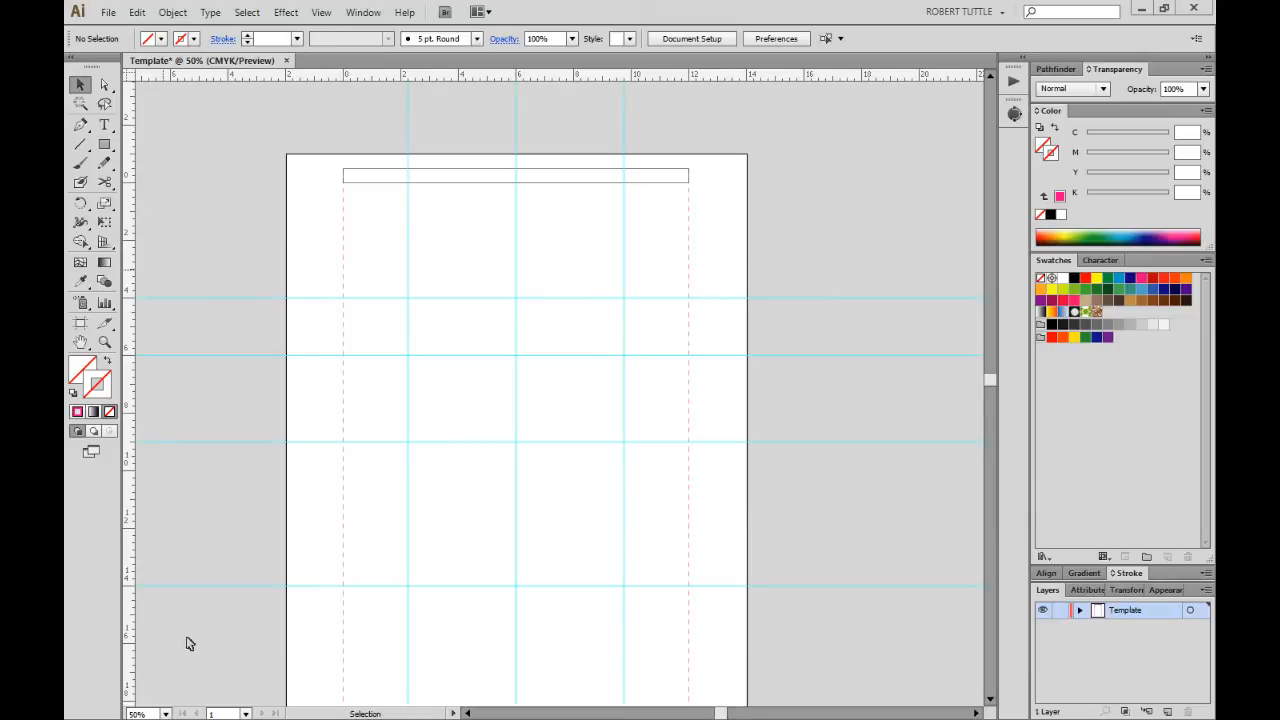
# Create two new layers and name them Colors and Registration.
pyautogui.click(1168, 711)
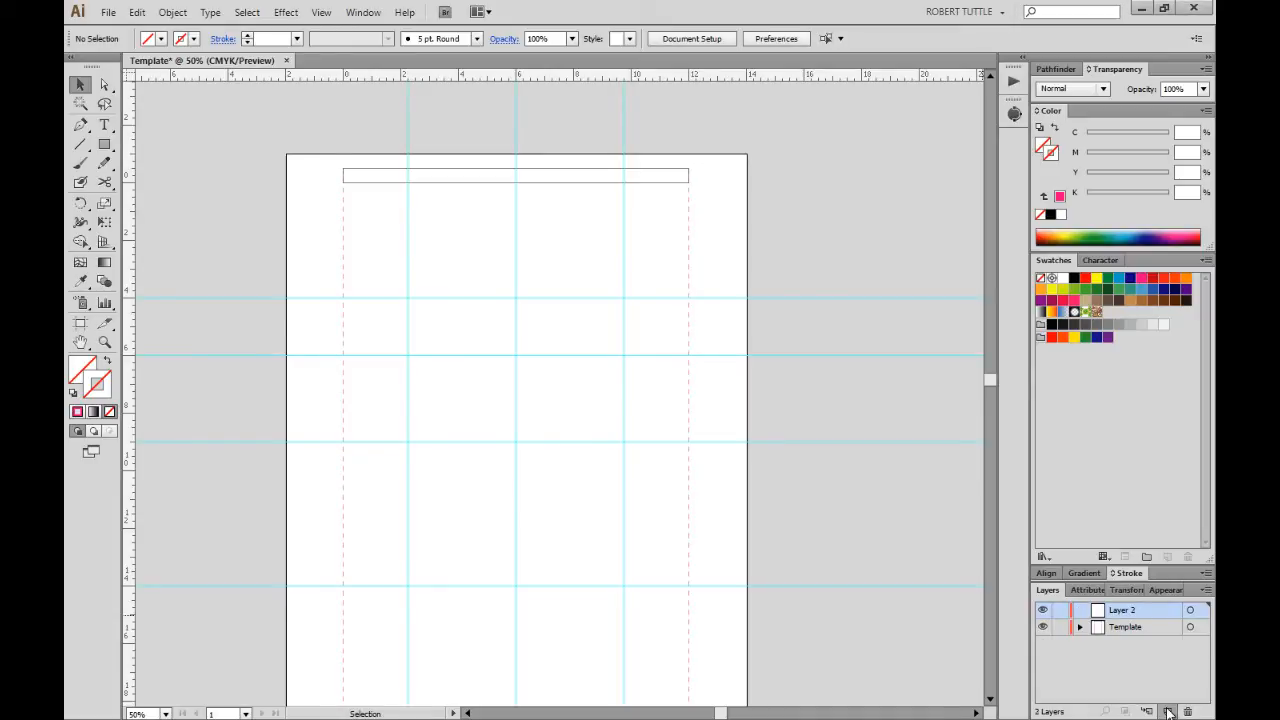
pyautogui.click(1168, 711)
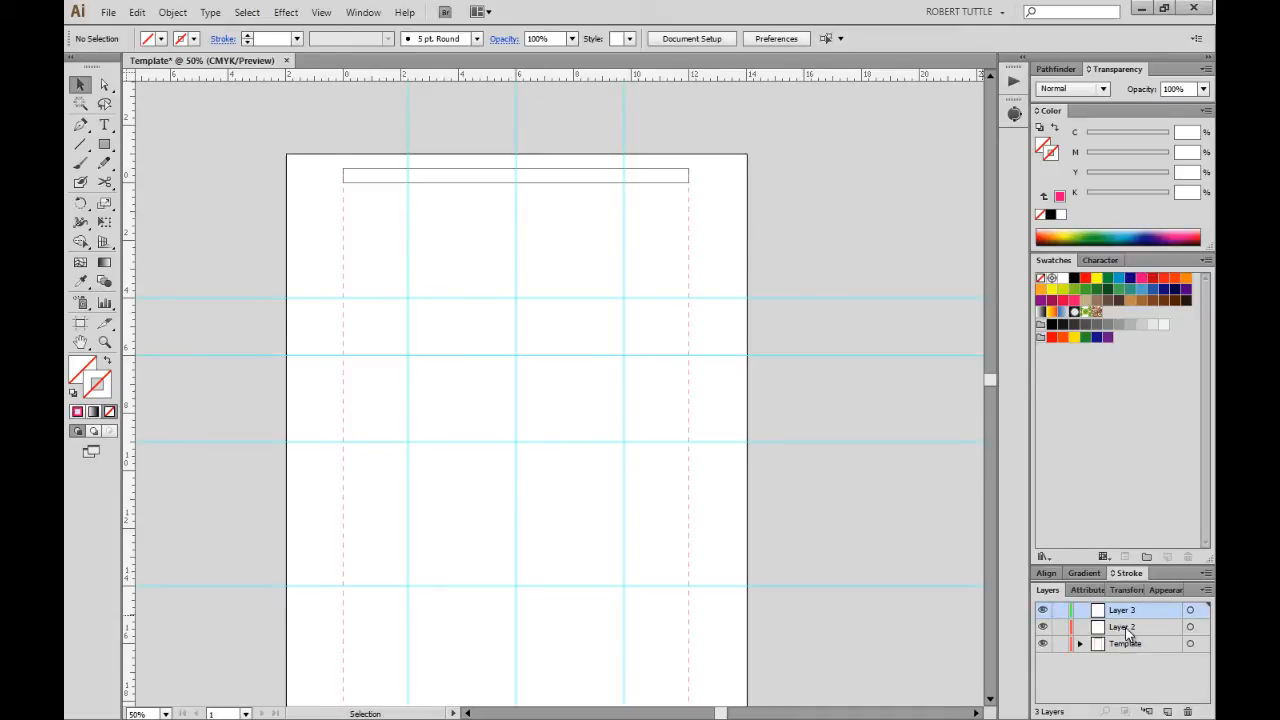
pyautogui.doubleClick(1124, 627)
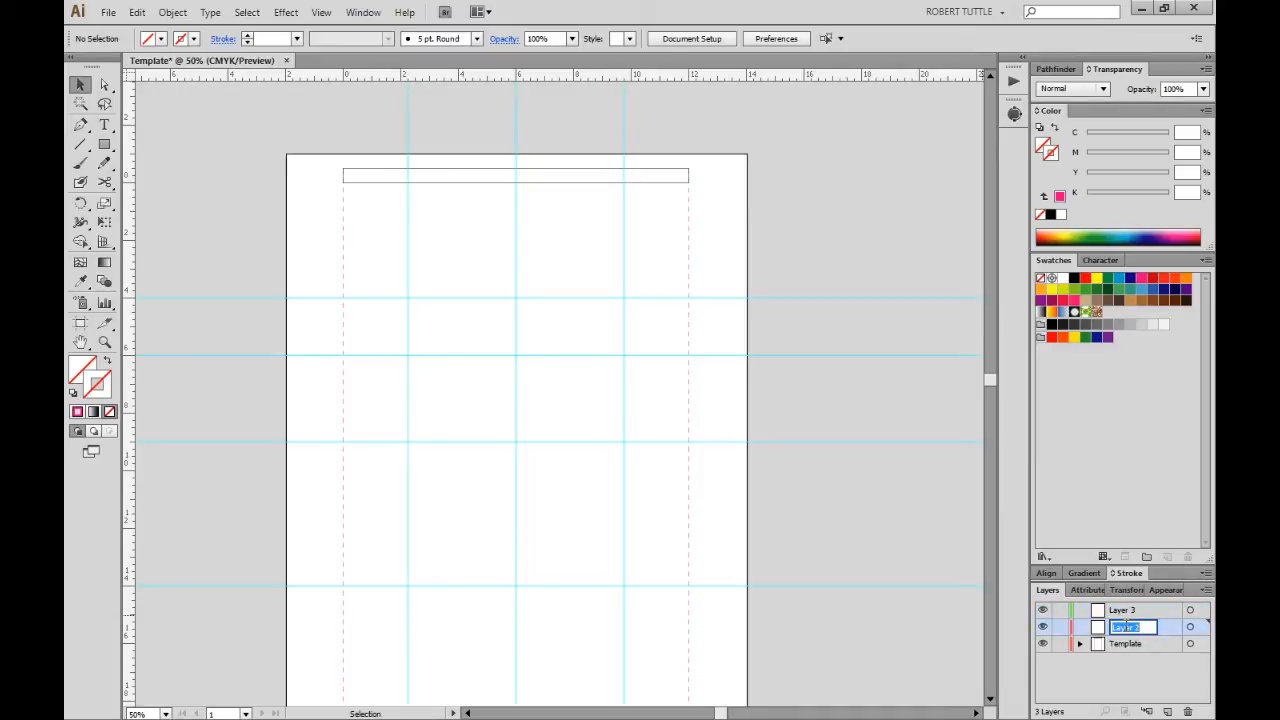
pyautogui.write('Colors')
pyautogui.press('Return')
pyautogui.doubleClick(1127, 612)
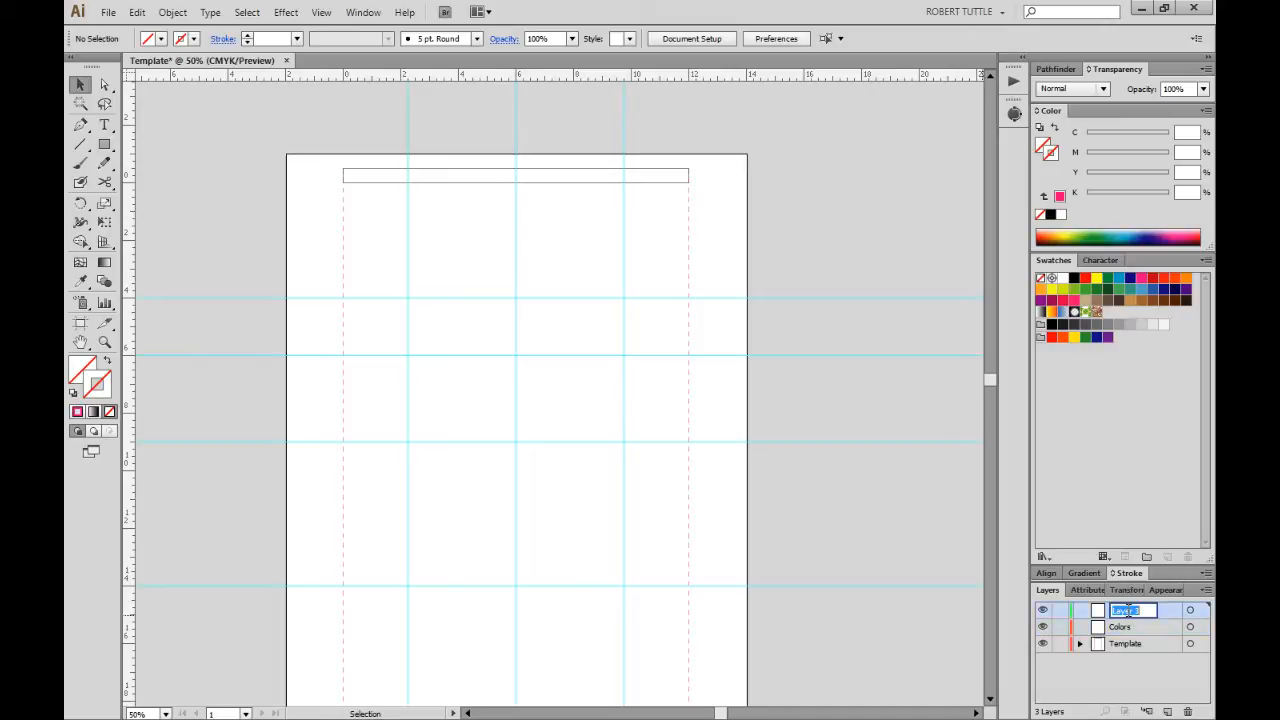
pyautogui.write('Registration')
pyautogui.press('Return')
pyautogui.moveTo(150, 126); pyautogui.dragTo(792, 672)
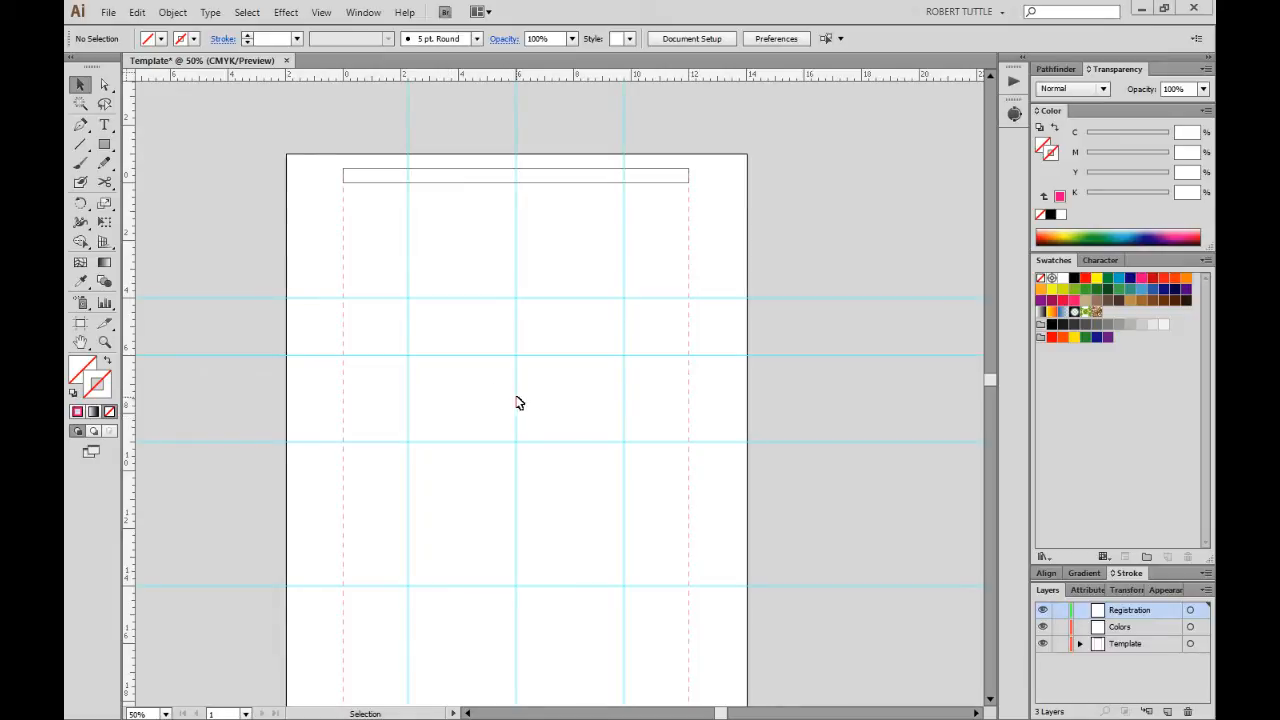
# Draw a short vertical line with the Registration stroke colour.
pyautogui.click(80, 146)
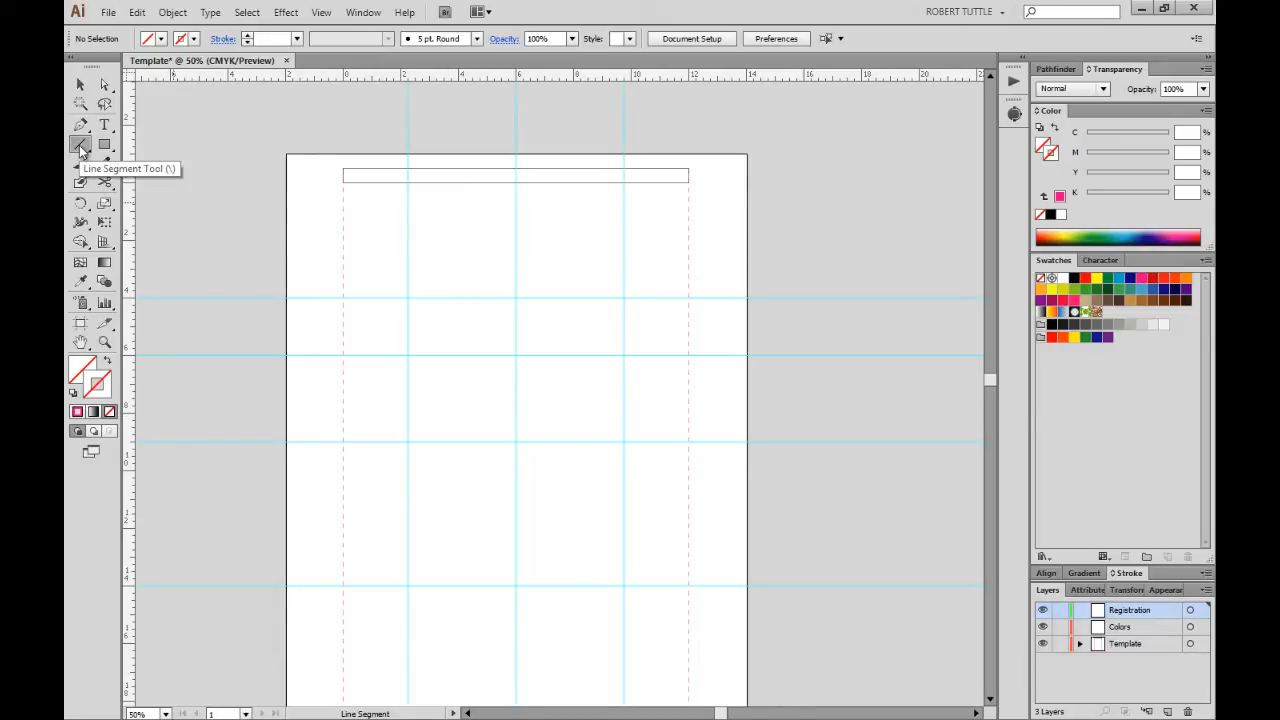
pyautogui.moveTo(371, 309); pyautogui.dragTo(371, 334)
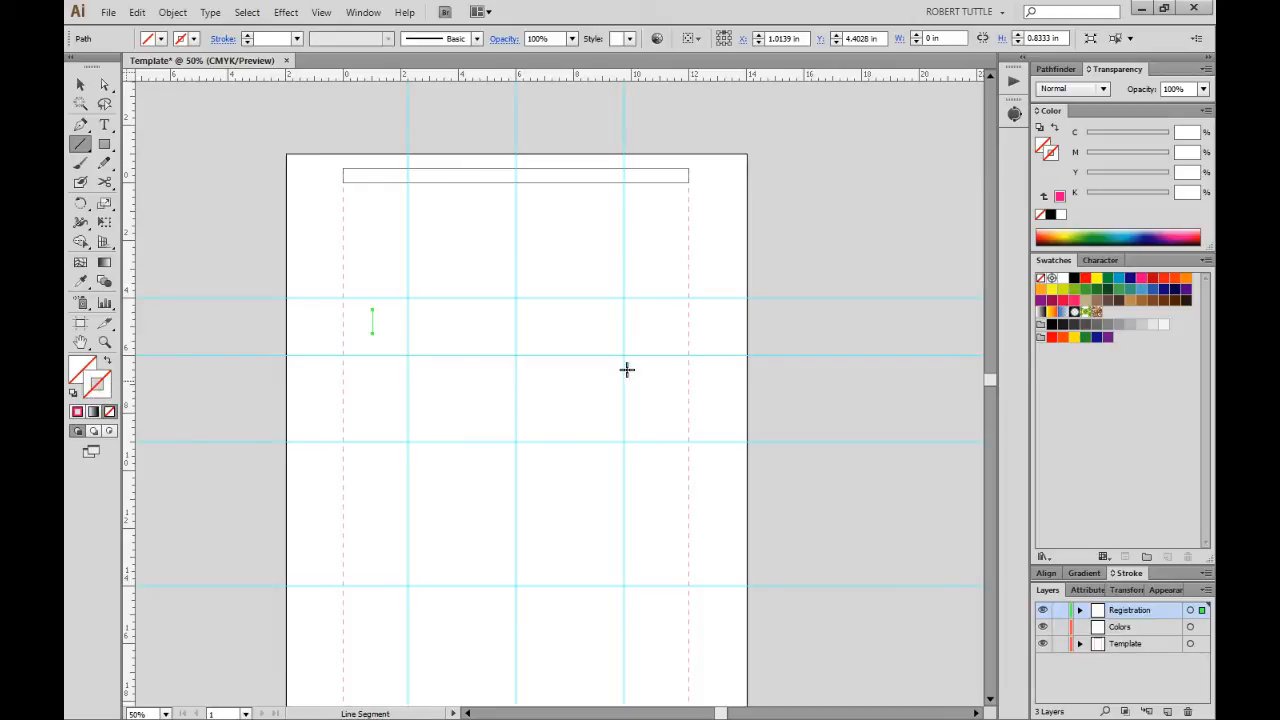
pyautogui.click(373, 287)
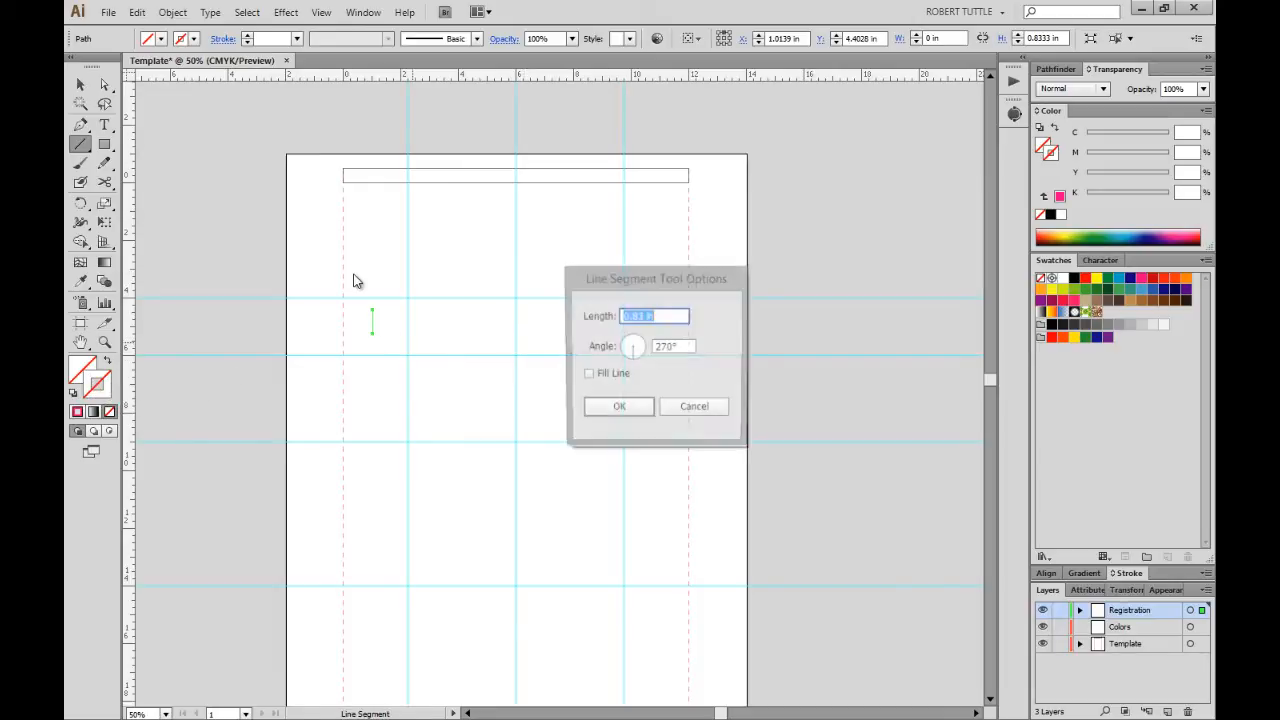
pyautogui.write('4')
pyautogui.click(694, 408)
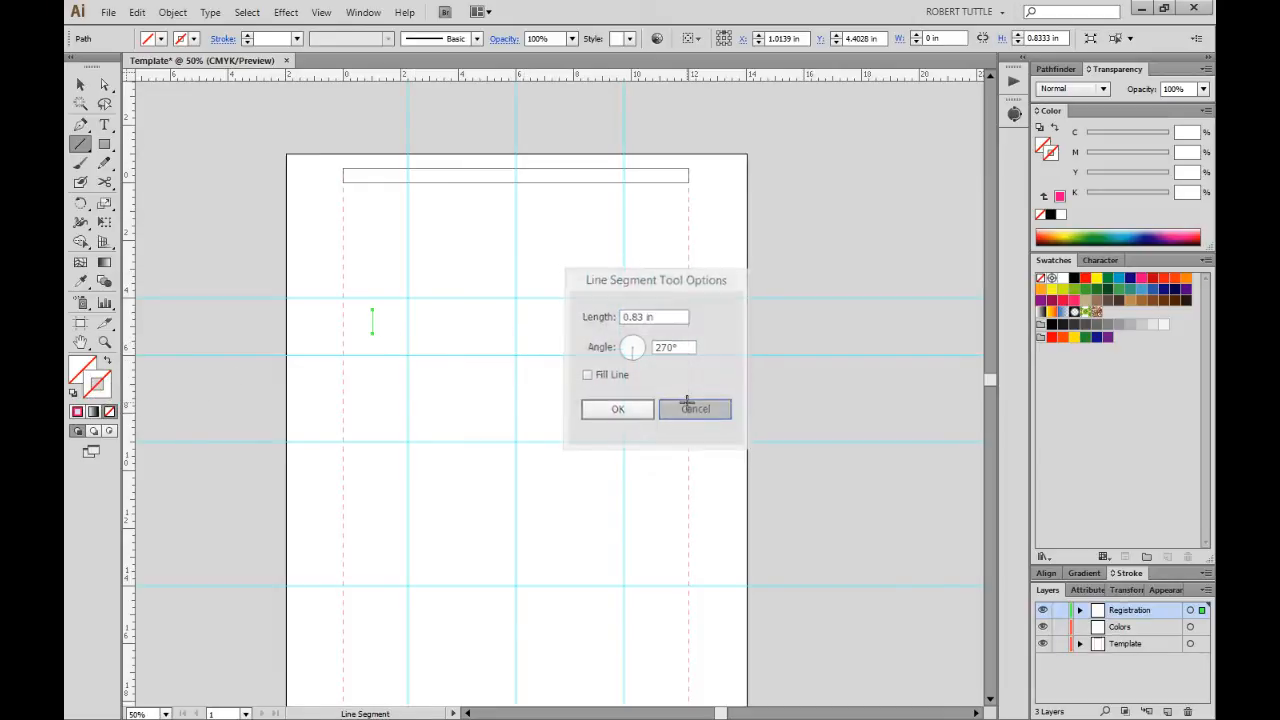
pyautogui.click(1051, 279)
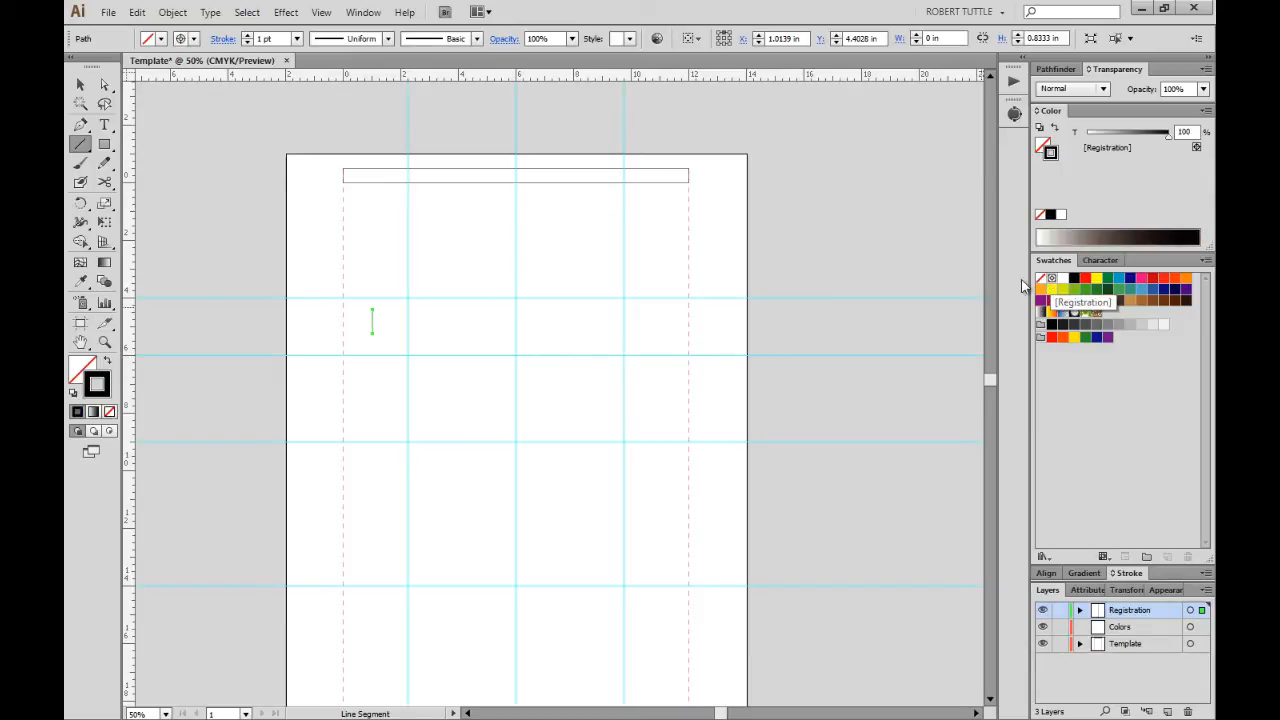
pyautogui.press('v')
pyautogui.click(425, 343)
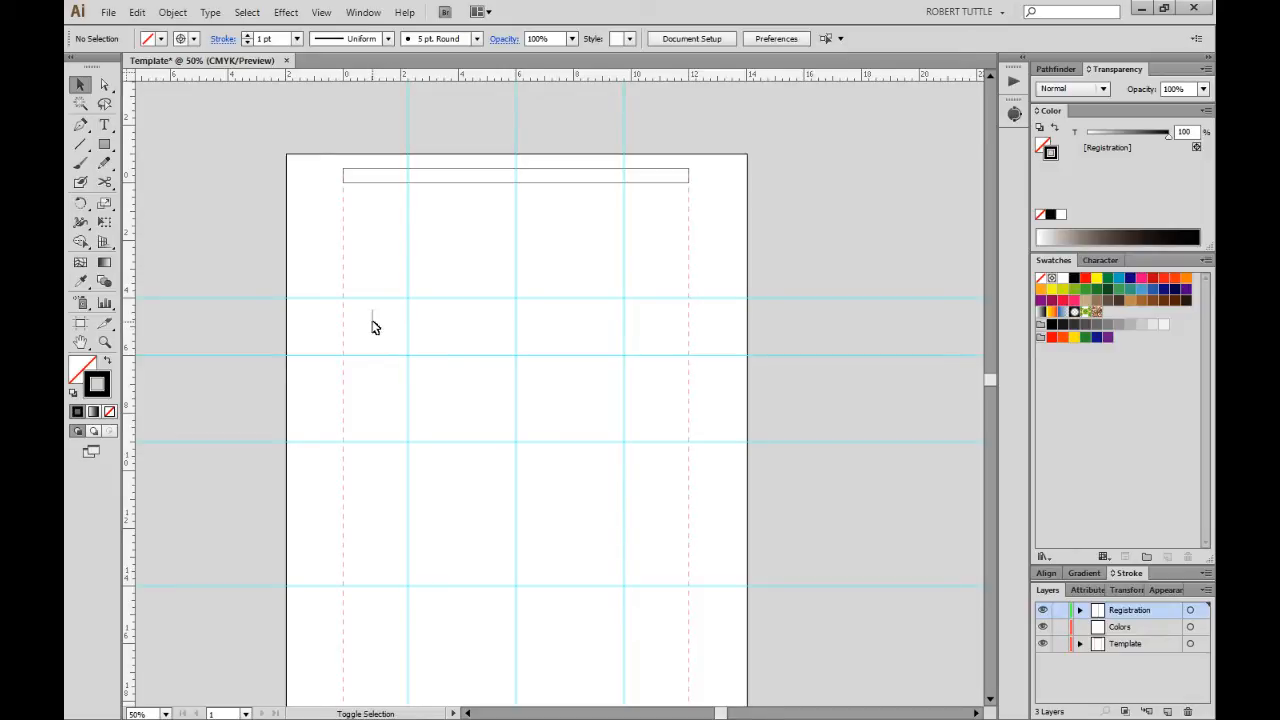
# Duplicate the line and rotate the copy 90° to horizontal.
pyautogui.moveTo(372, 321); pyautogui.dragTo(406, 400)
pyautogui.click(423, 330)
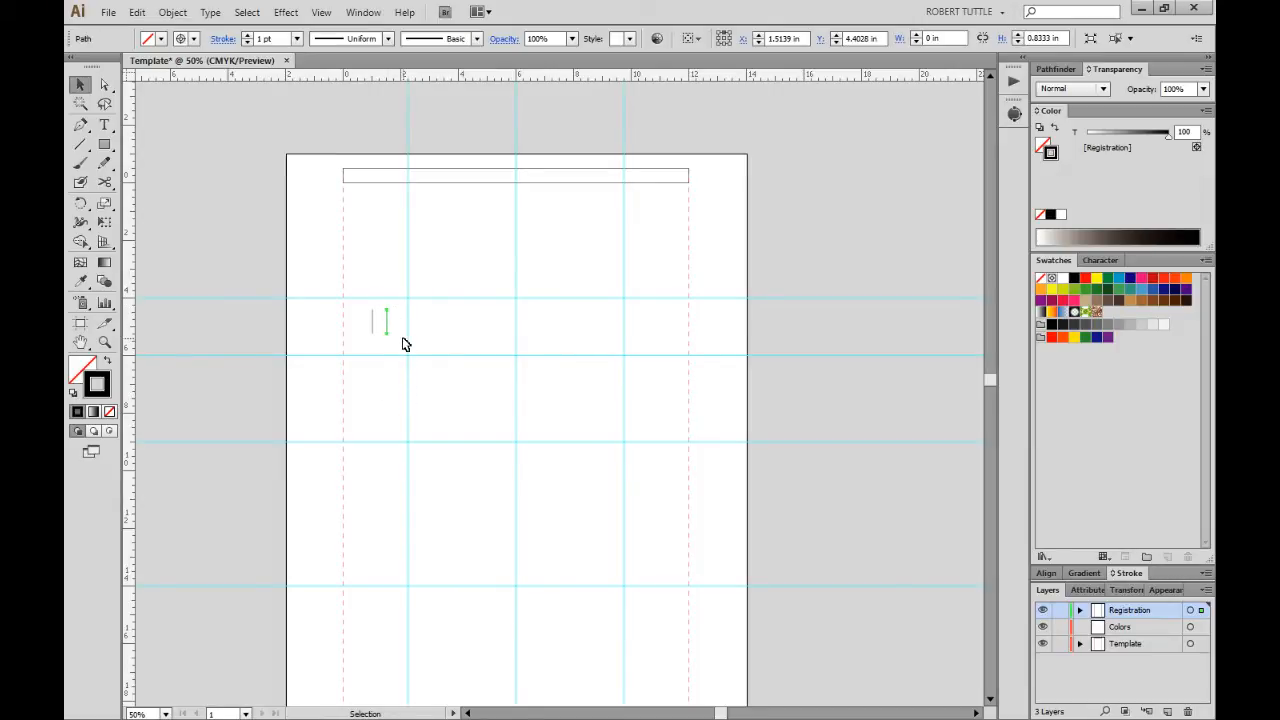
pyautogui.press('r')
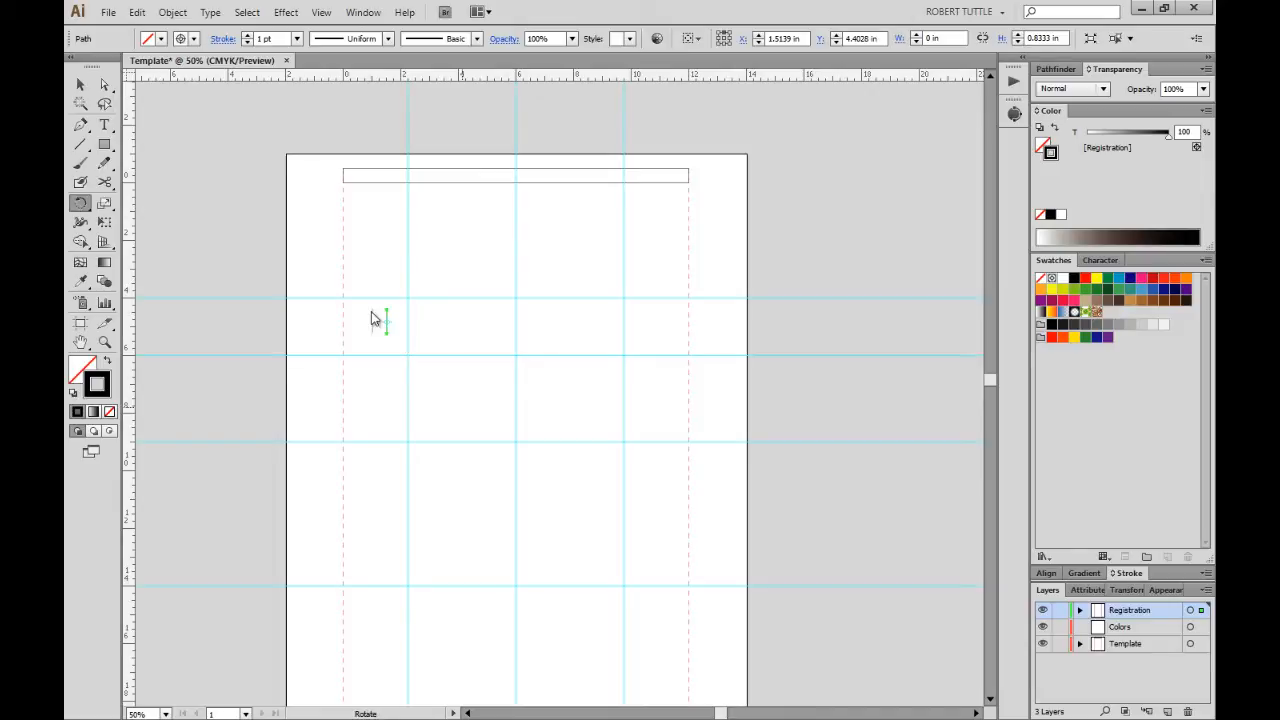
pyautogui.press('Return')
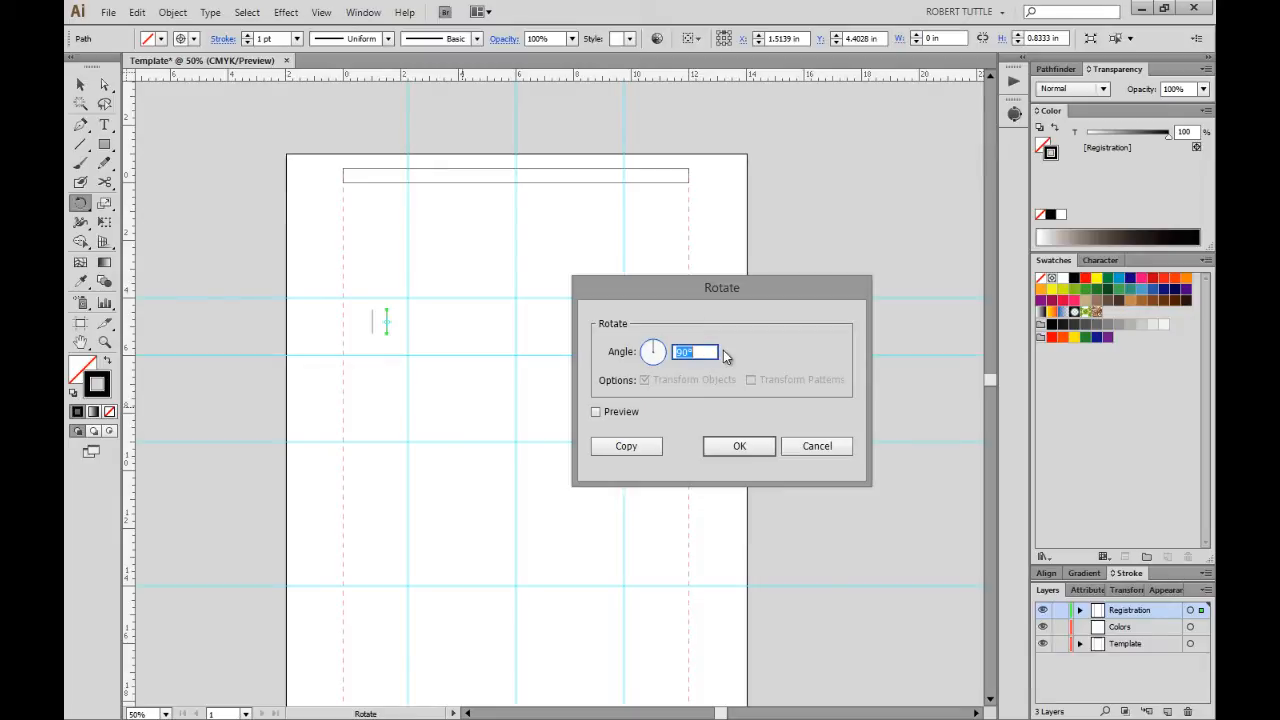
pyautogui.write('90')
pyautogui.press('Return')
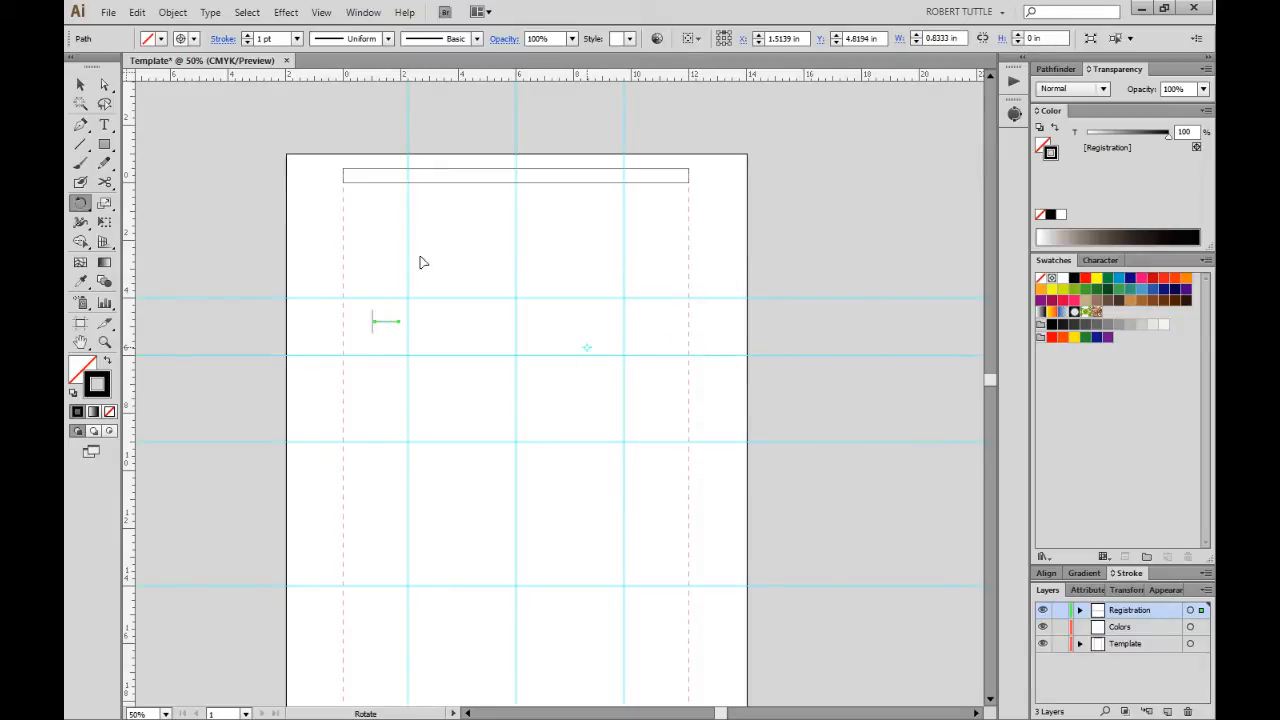
pyautogui.click(80, 84)
pyautogui.click(440, 295)
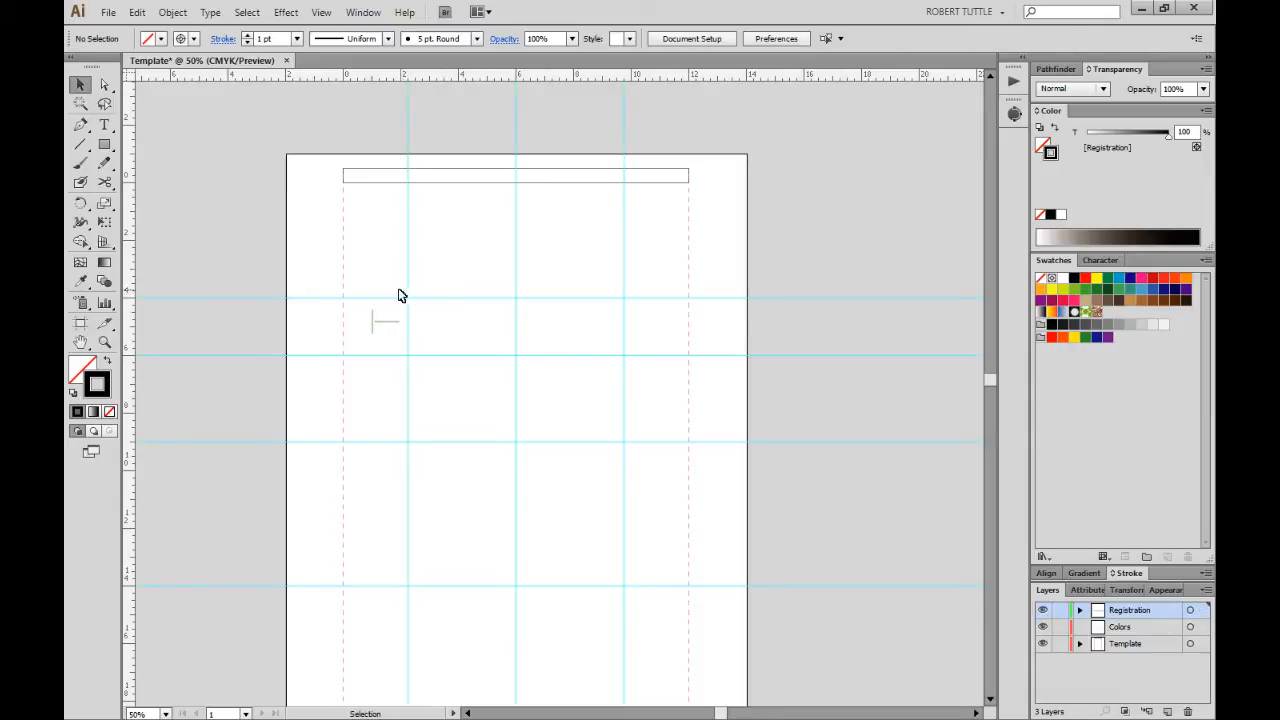
# Align both lines horizontally and vertically centred to form a cross.
pyautogui.click(402, 321)
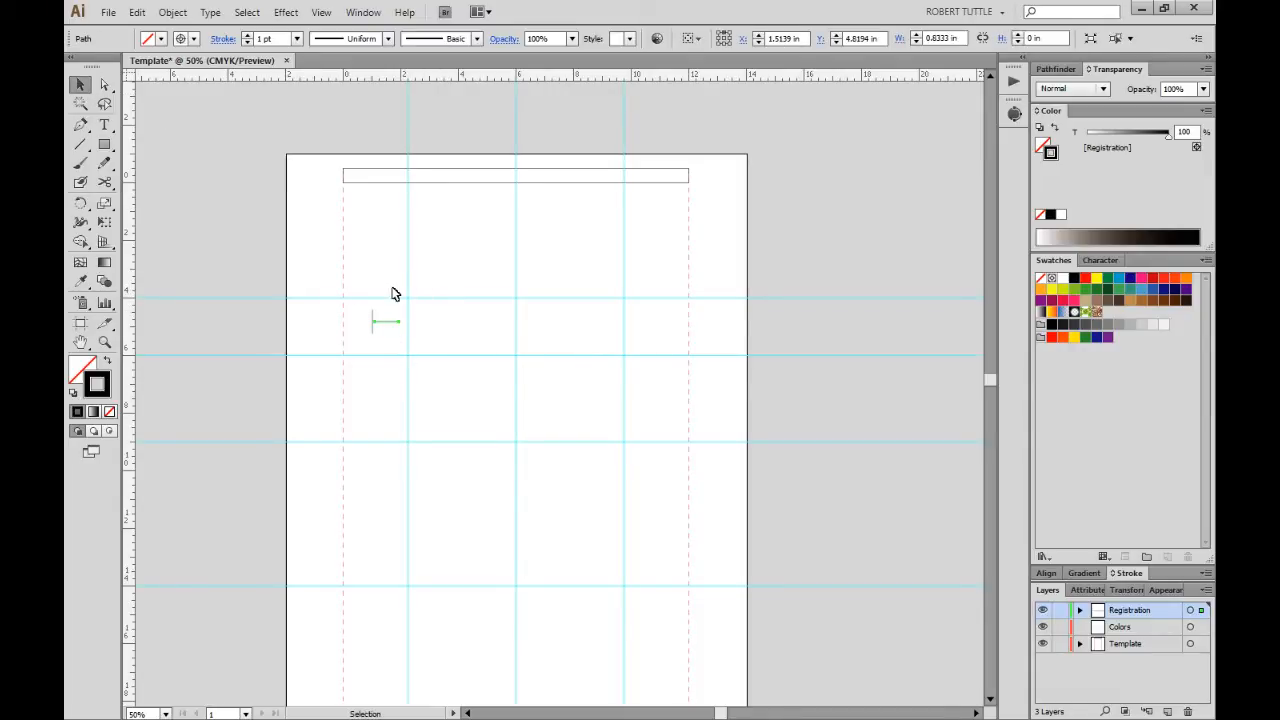
pyautogui.moveTo(354, 287); pyautogui.dragTo(466, 381)
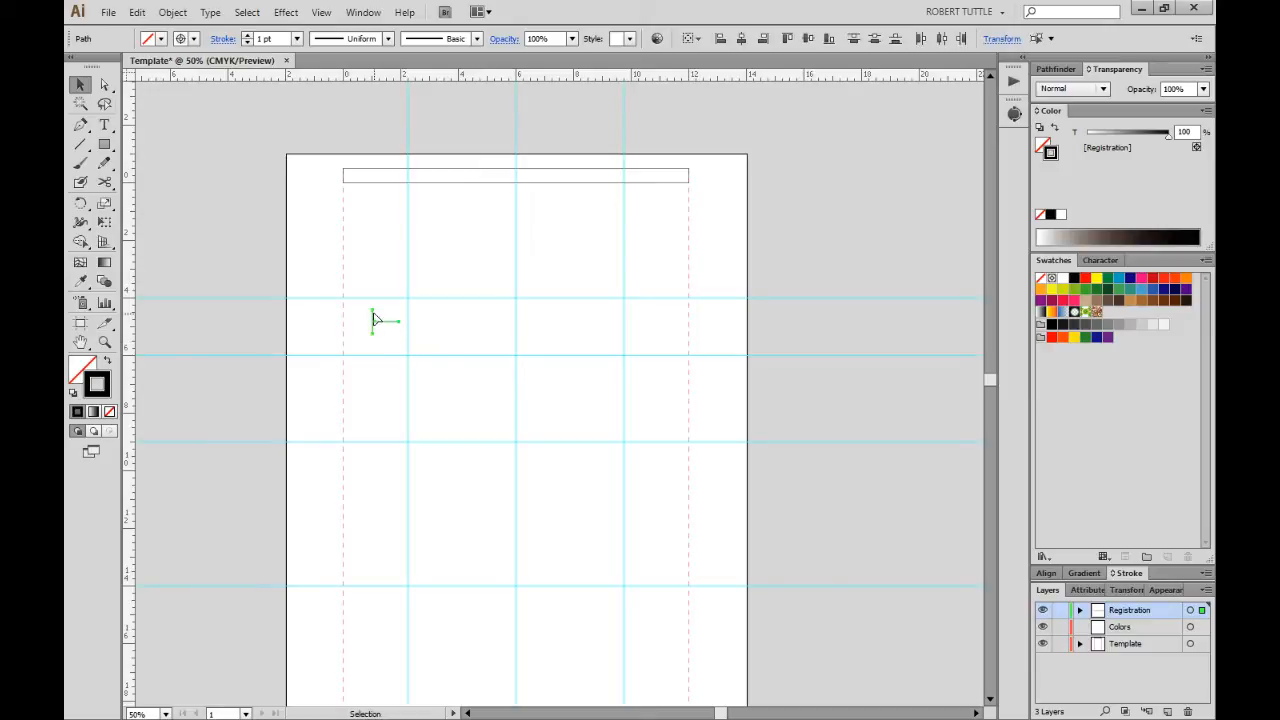
pyautogui.click(1046, 574)
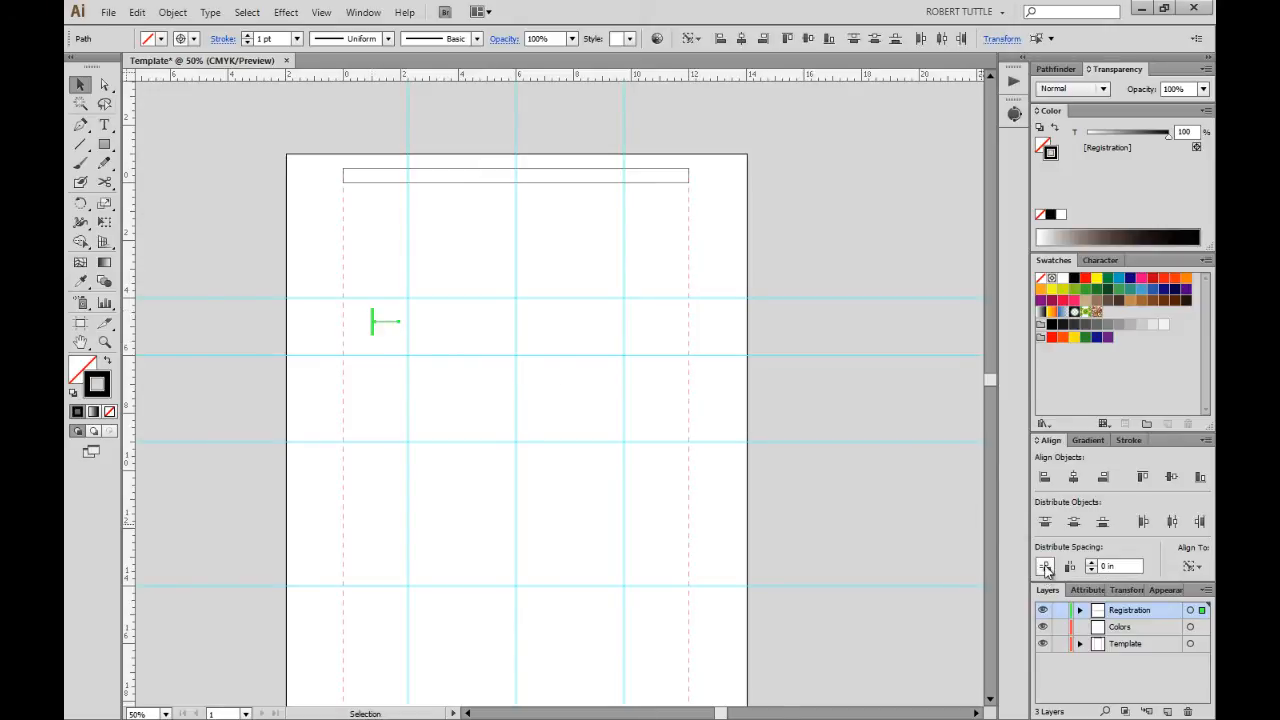
pyautogui.click(1075, 478)
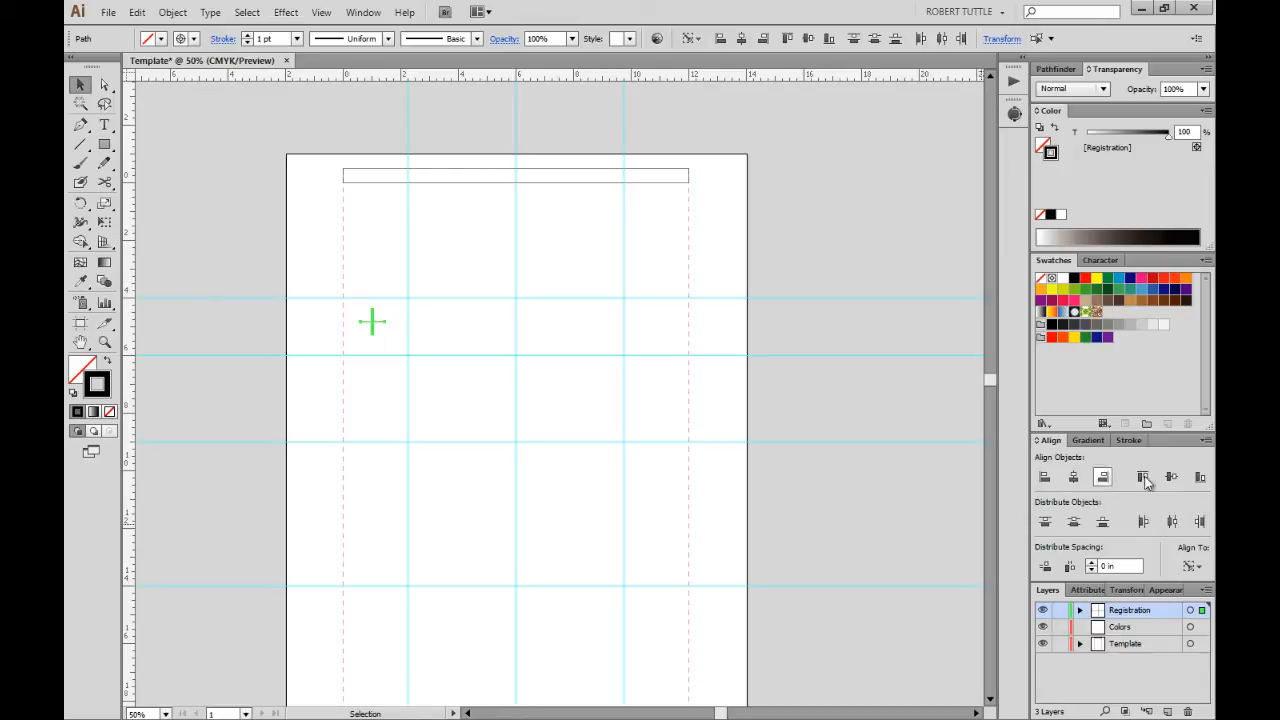
pyautogui.click(1175, 480)
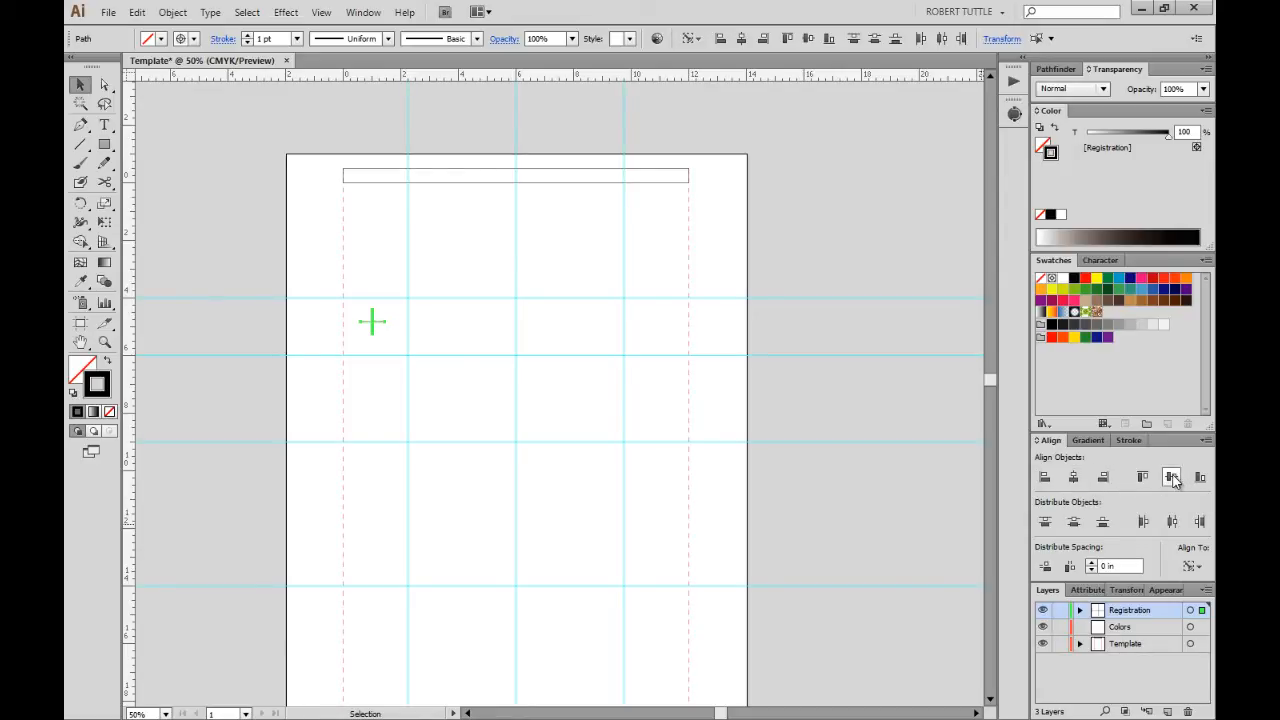
pyautogui.click(430, 302)
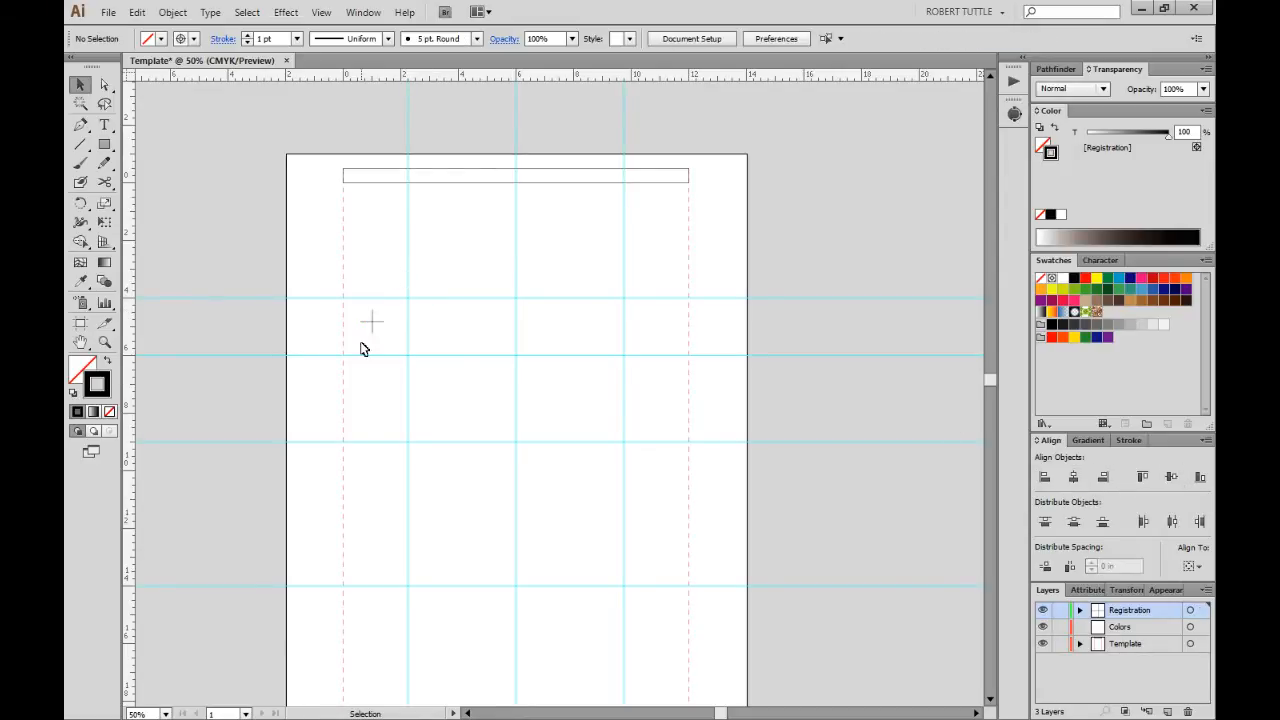
# Resize the cross mark to 0.5 in wide by 0.5 in tall.
pyautogui.moveTo(336, 302); pyautogui.dragTo(409, 349)
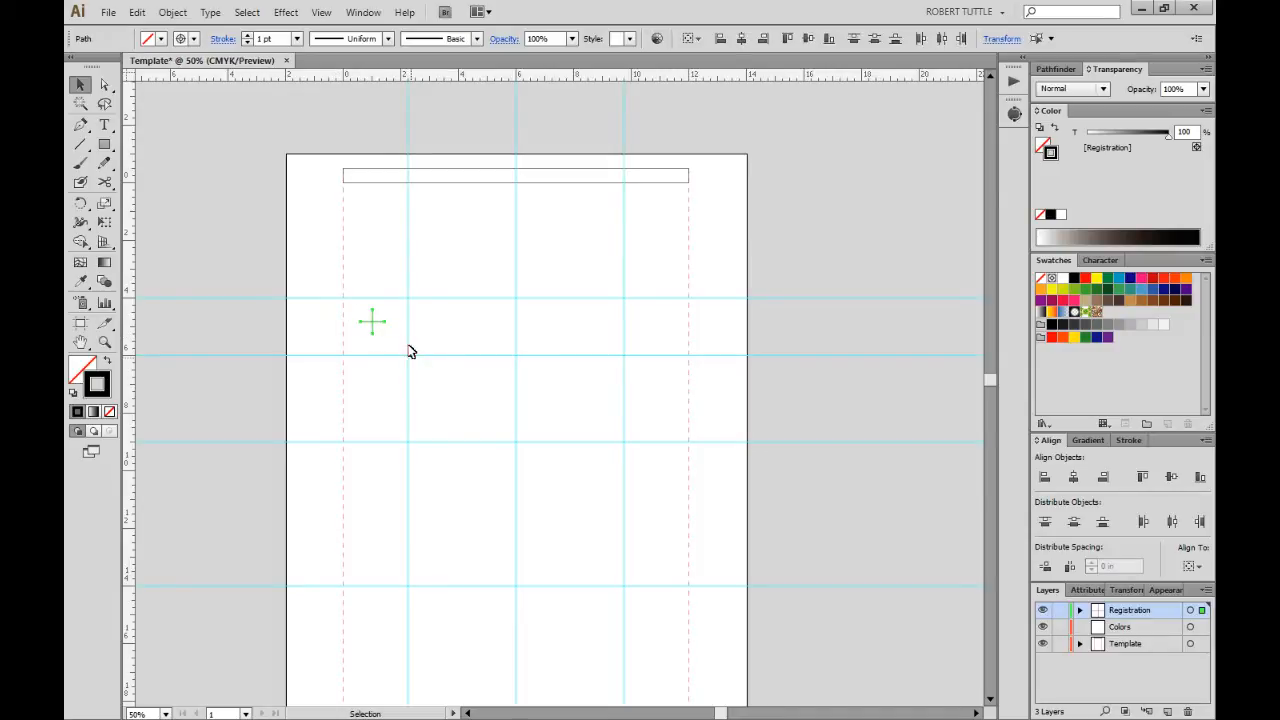
pyautogui.click(410, 345)
pyautogui.click(366, 318)
pyautogui.click(1130, 589)
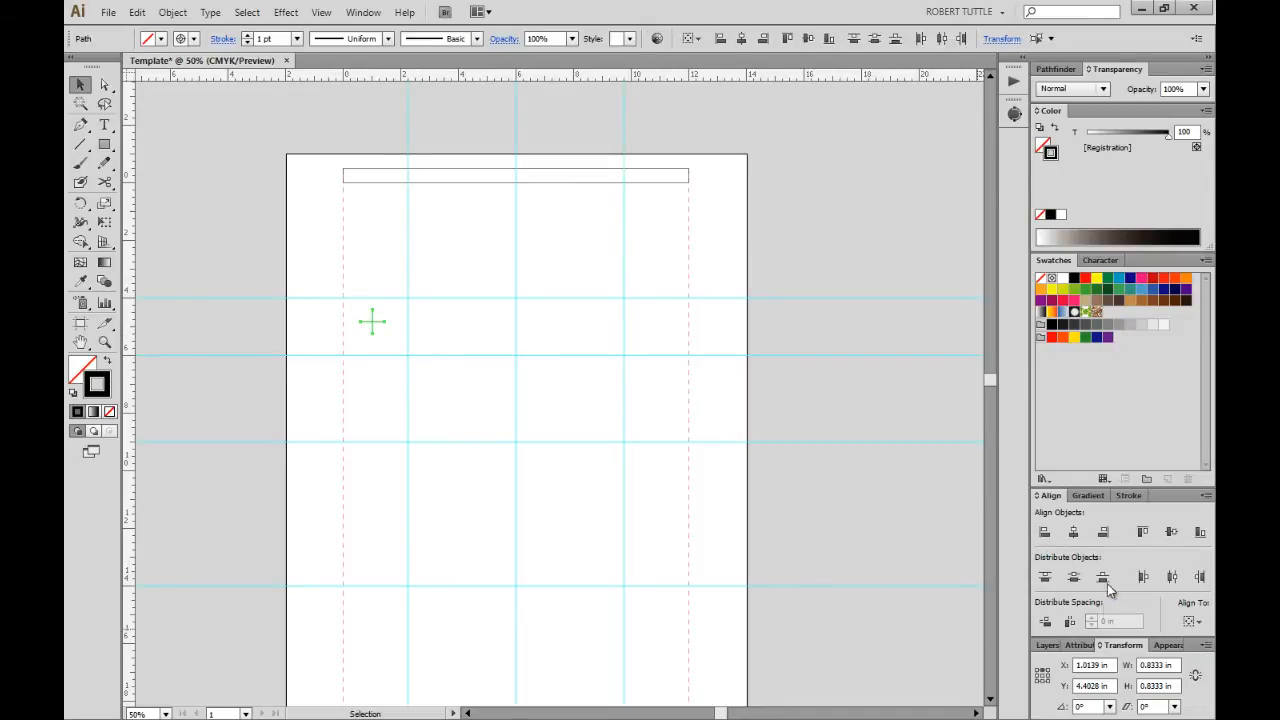
pyautogui.doubleClick(1166, 665)
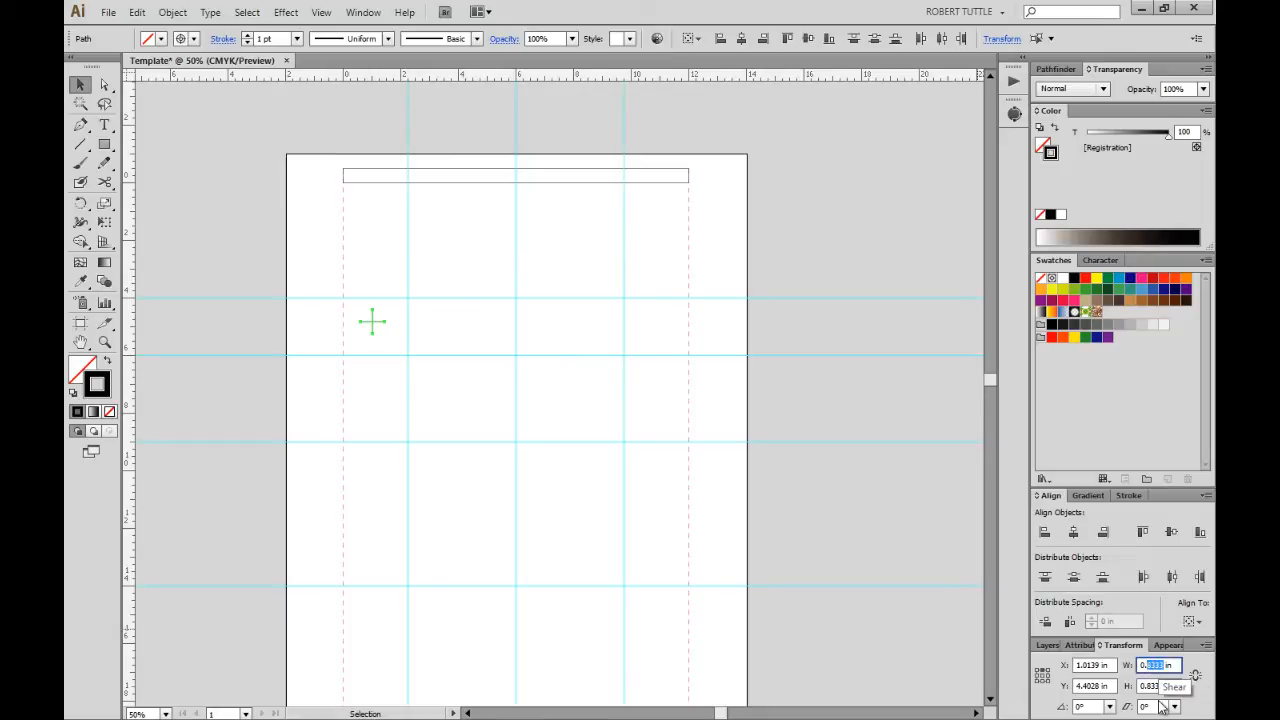
pyautogui.write('.5')
pyautogui.press('Tab')
pyautogui.write('.5')
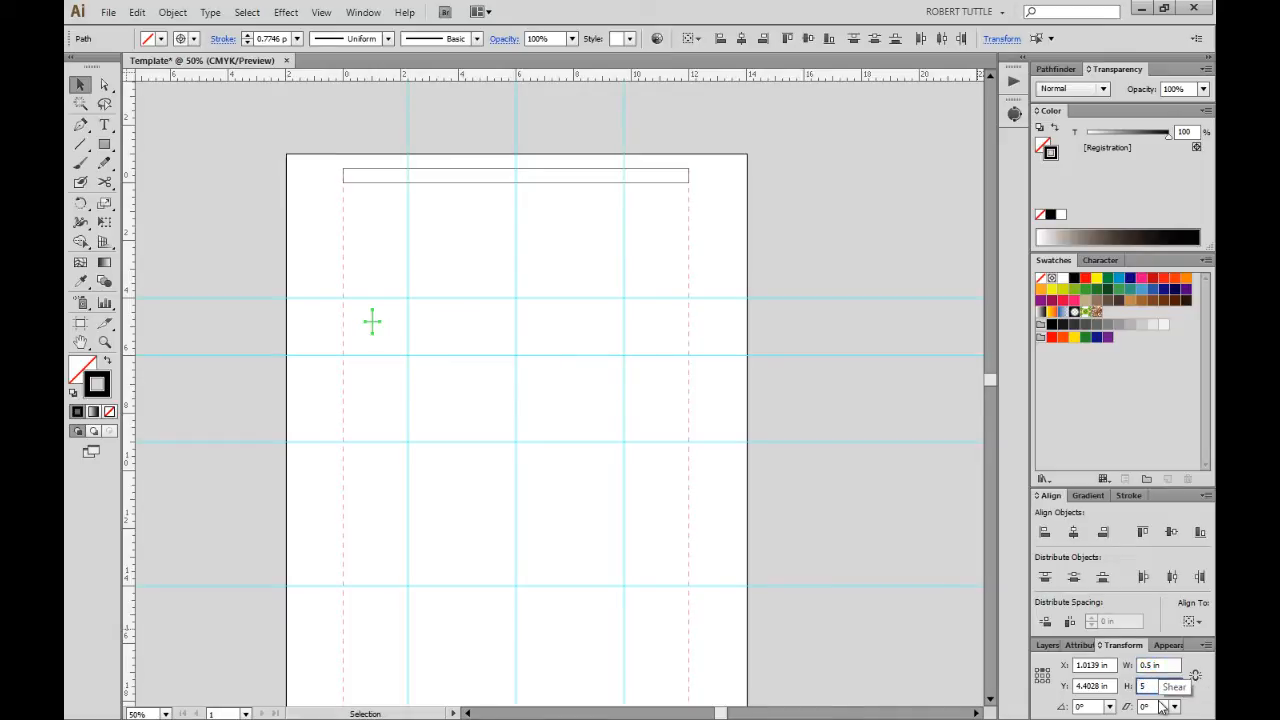
pyautogui.press('Return')
pyautogui.click(492, 336)
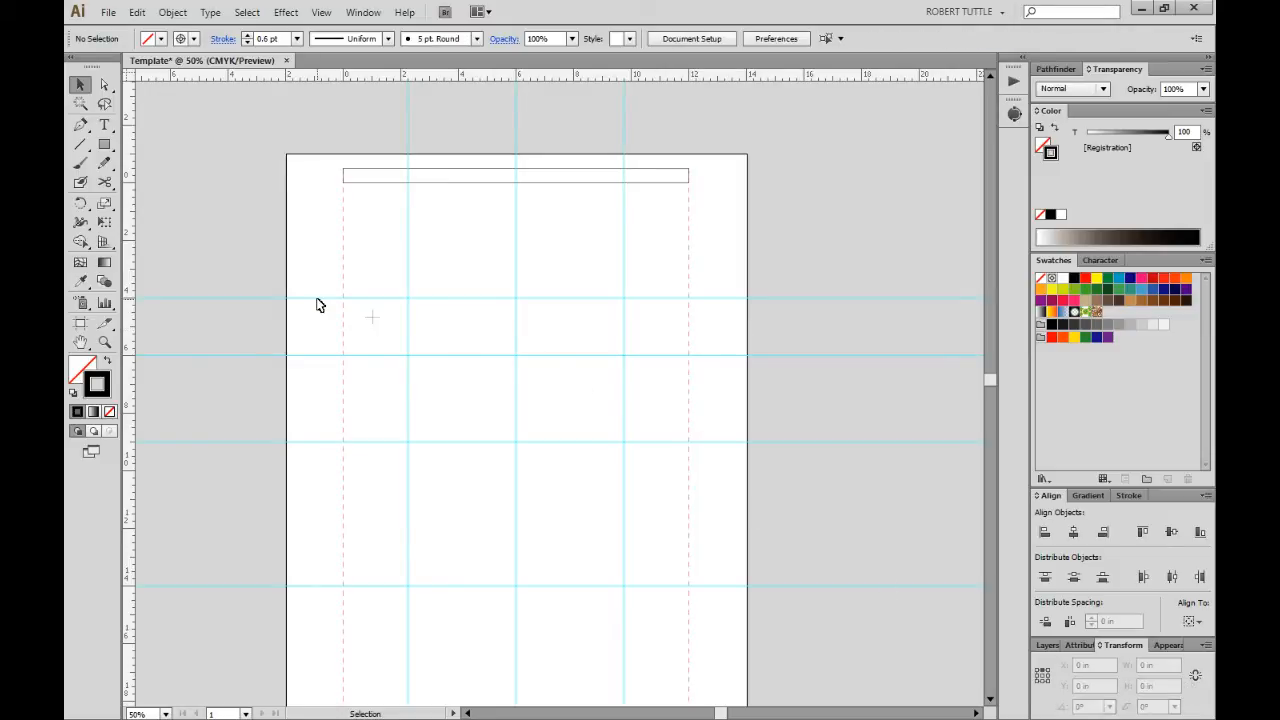
pyautogui.moveTo(333, 293); pyautogui.dragTo(401, 331)
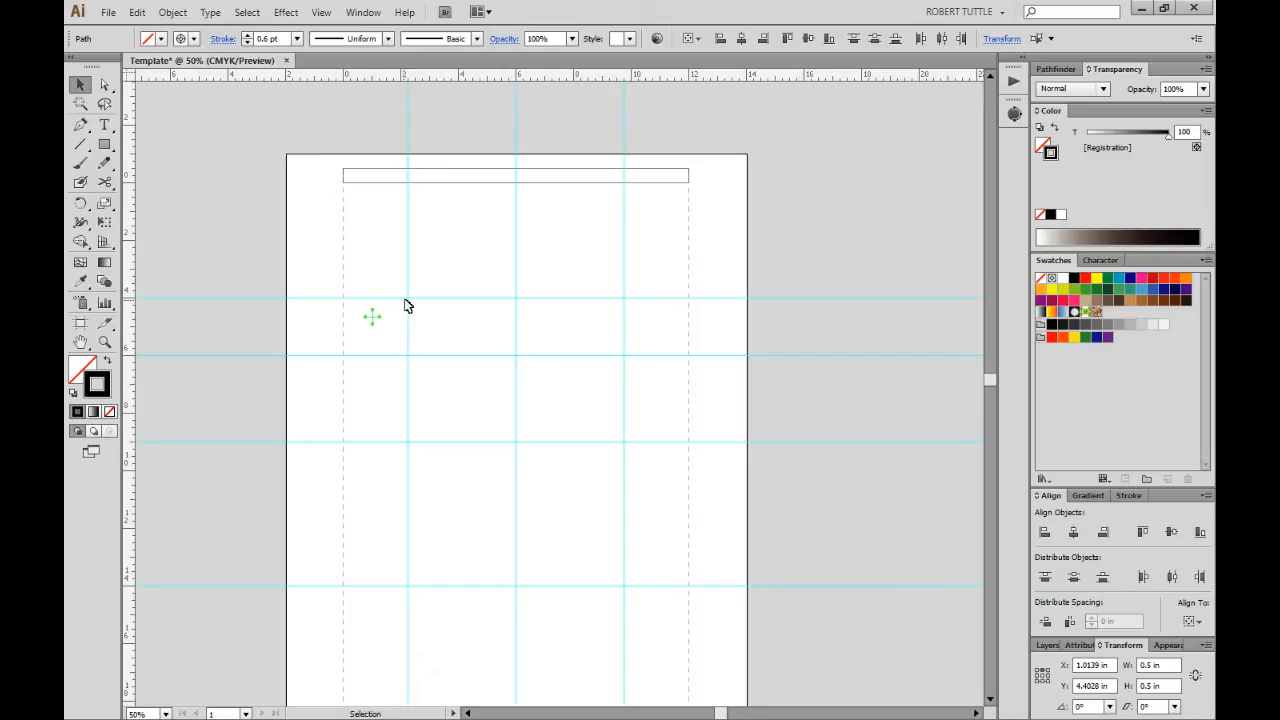
# Group the cross mark's two lines and move it further right.
pyautogui.click(349, 301)
pyautogui.moveTo(349, 300); pyautogui.dragTo(383, 329)
pyautogui.press('a')
pyautogui.press('v')
pyautogui.click(386, 323)
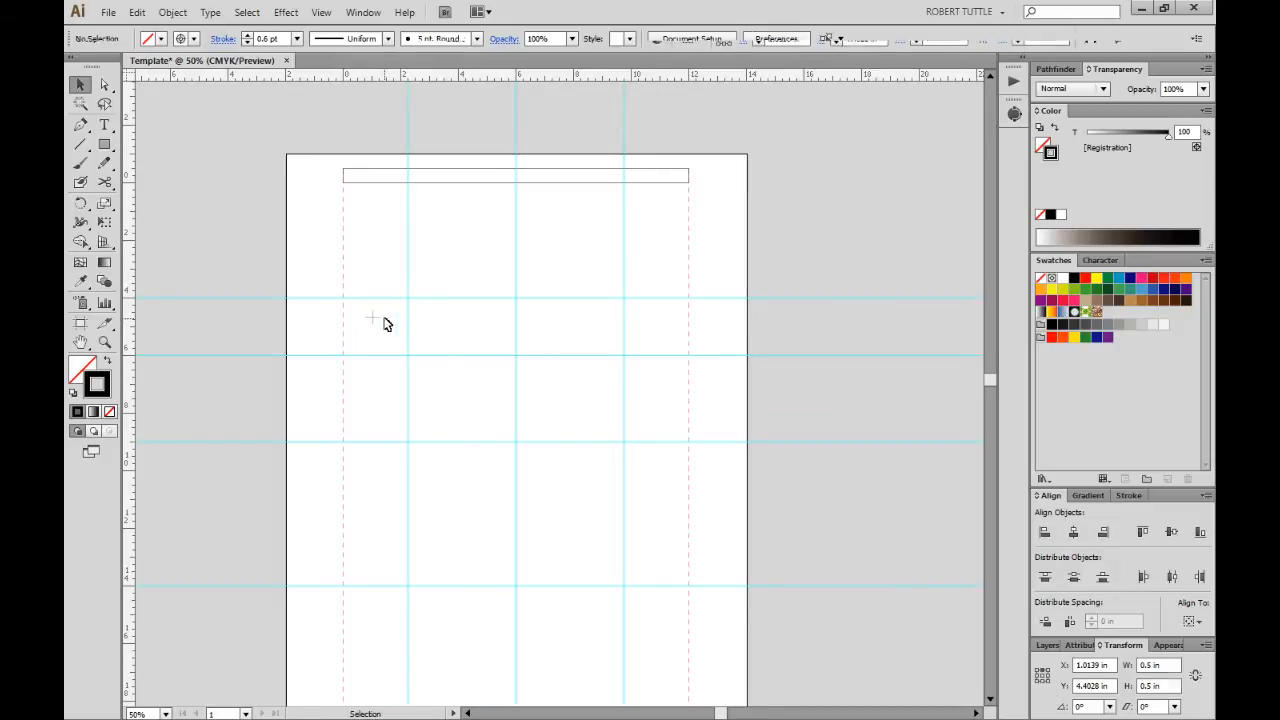
pyautogui.moveTo(374, 317); pyautogui.dragTo(529, 381)
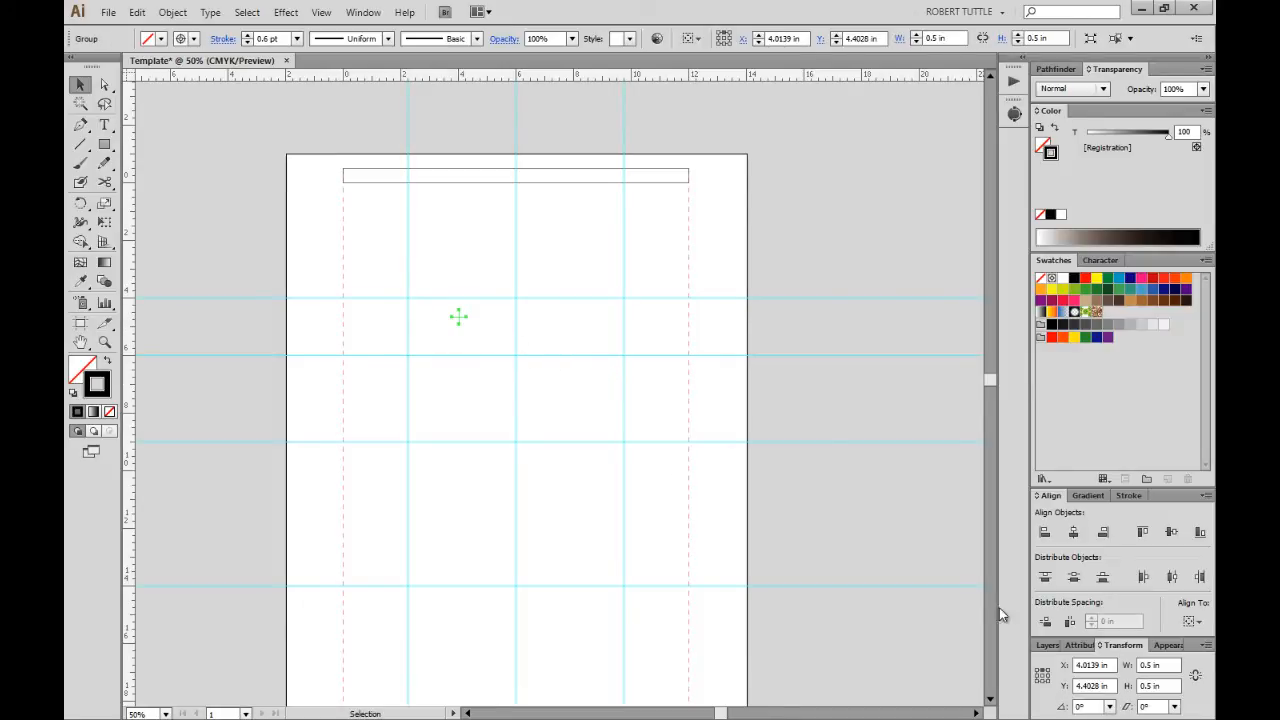
# Set the cross mark's X to 6 in and Y to 1 in.
pyautogui.doubleClick(1100, 665)
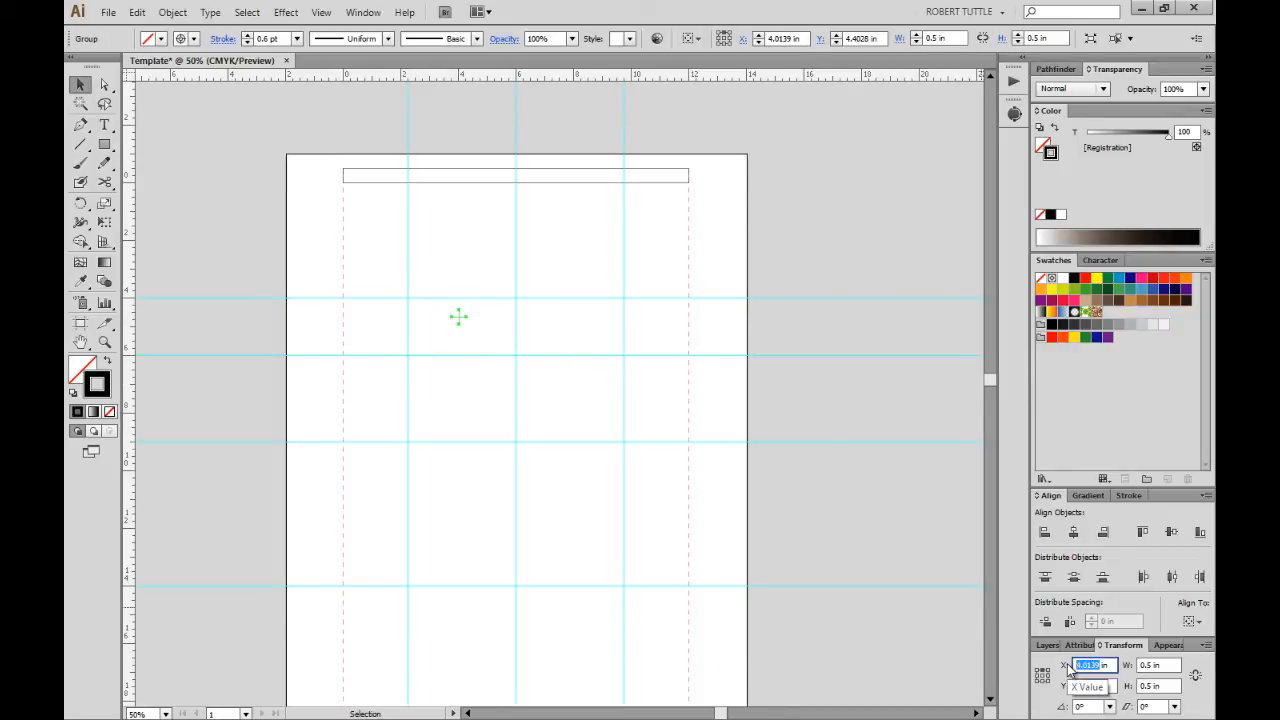
pyautogui.write('6')
pyautogui.press('Tab')
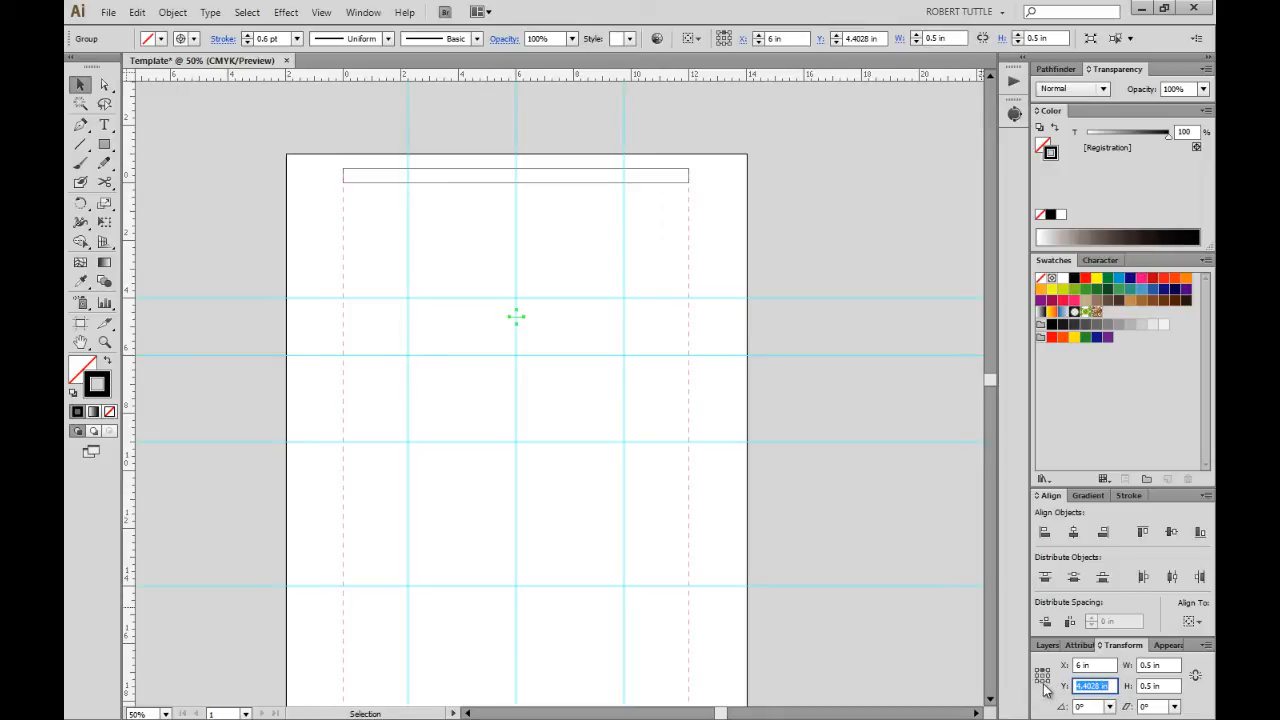
pyautogui.click(1043, 683)
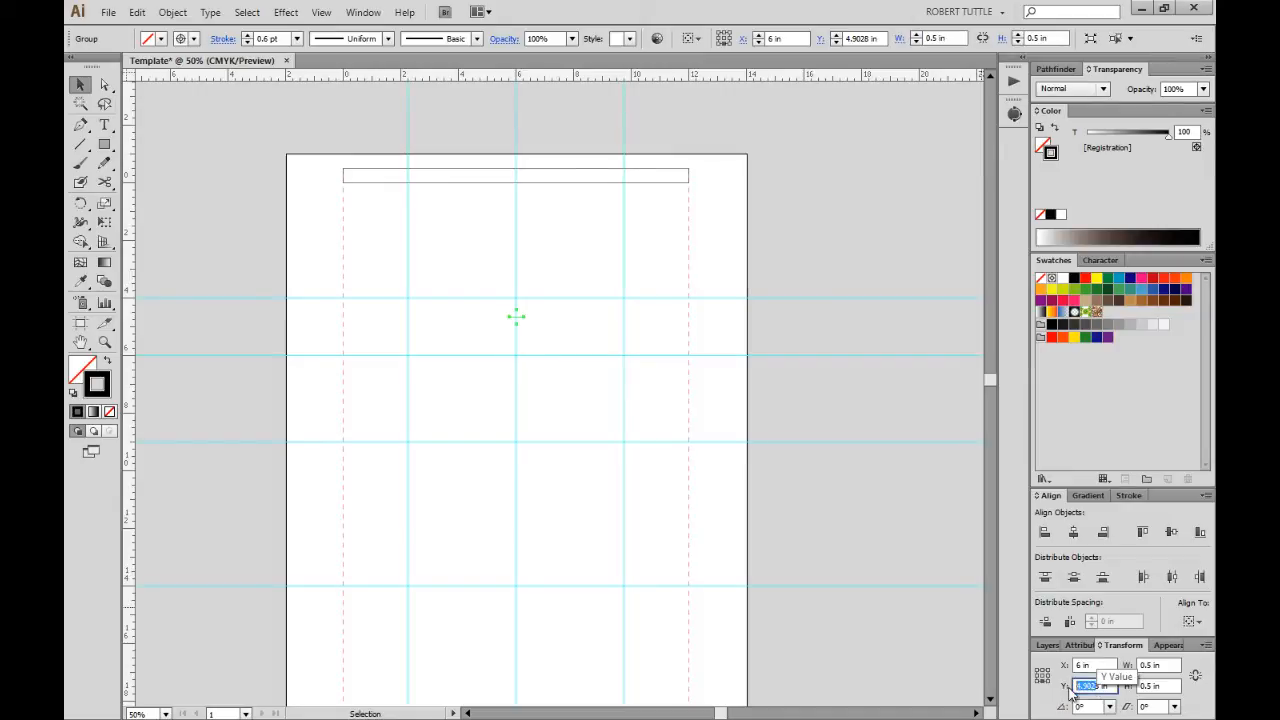
pyautogui.write('1in')
pyautogui.press('Return')
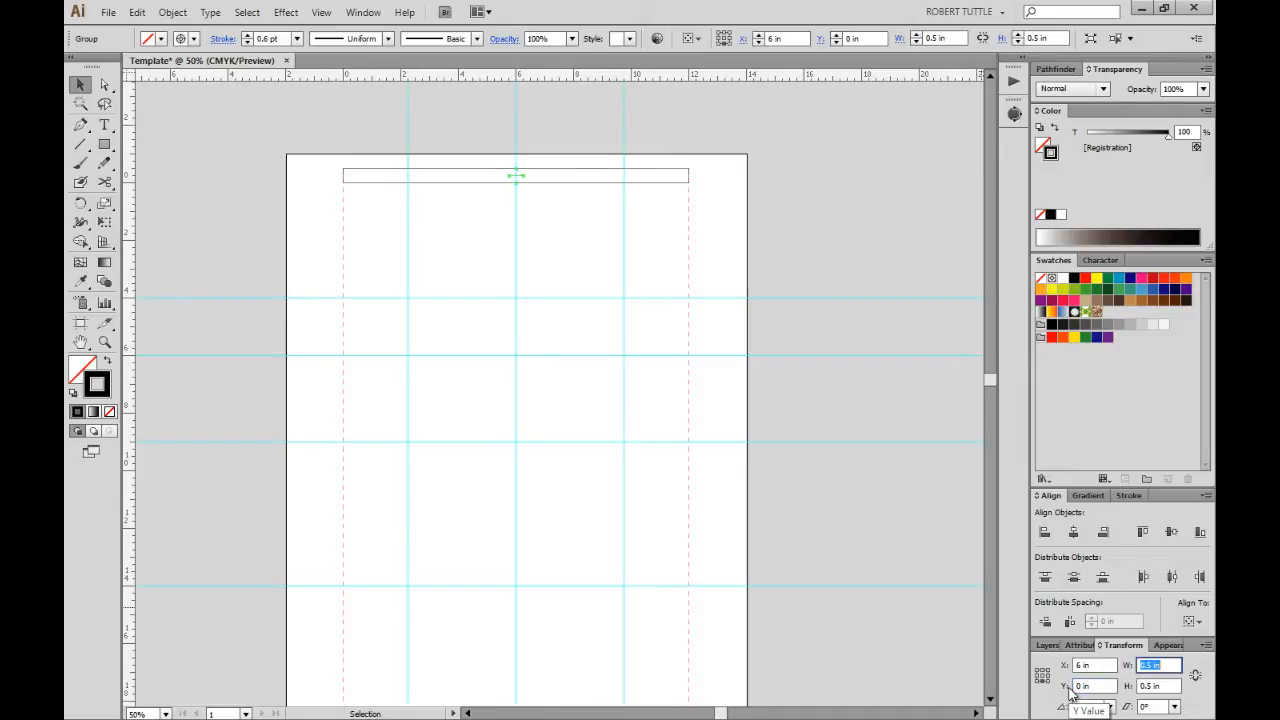
pyautogui.click(563, 257)
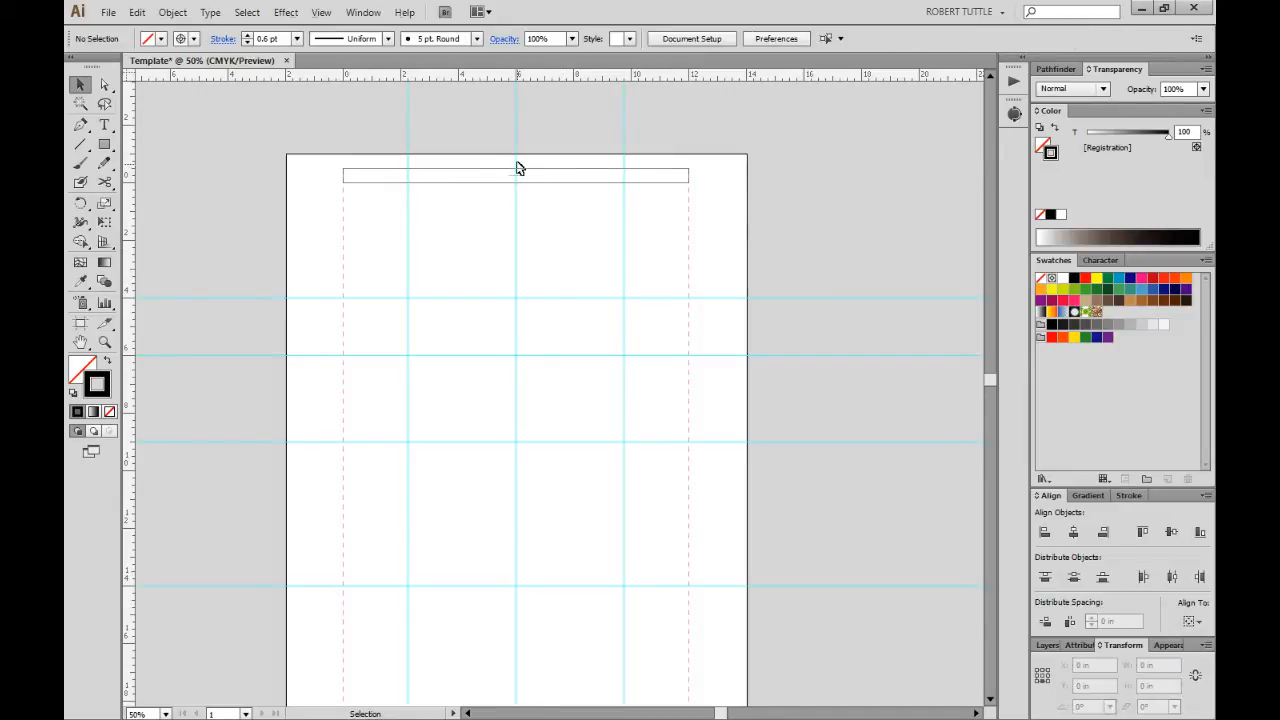
pyautogui.scroll(5, 517, 172)
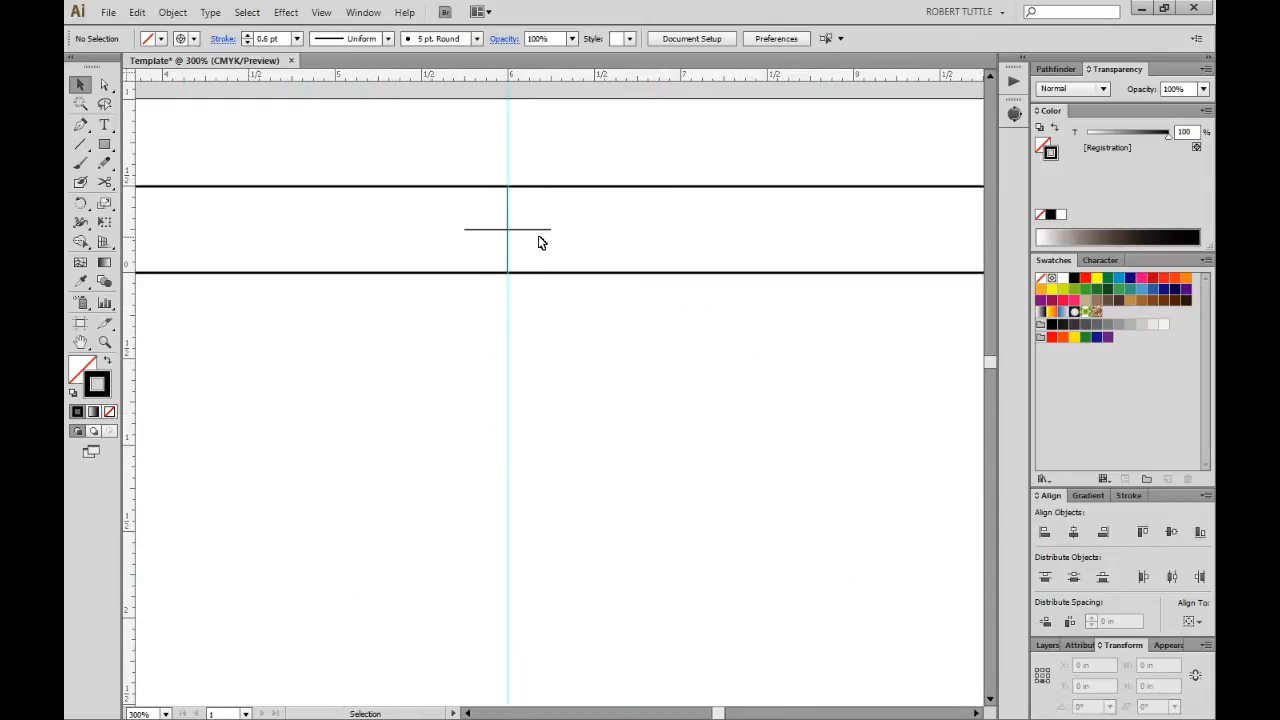
pyautogui.scroll(-2, 510, 246)
pyautogui.scroll(-3, 512, 255)
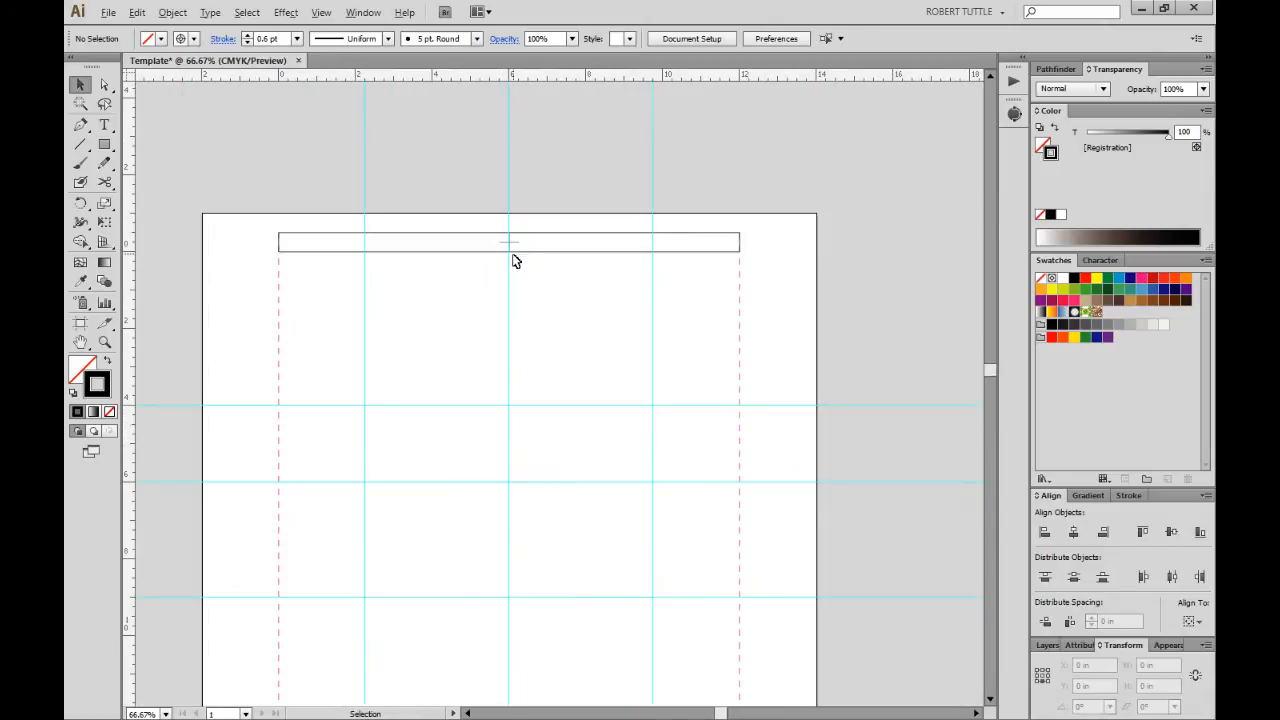
pyautogui.scroll(2, 514, 259)
pyautogui.scroll(-4, 514, 259)
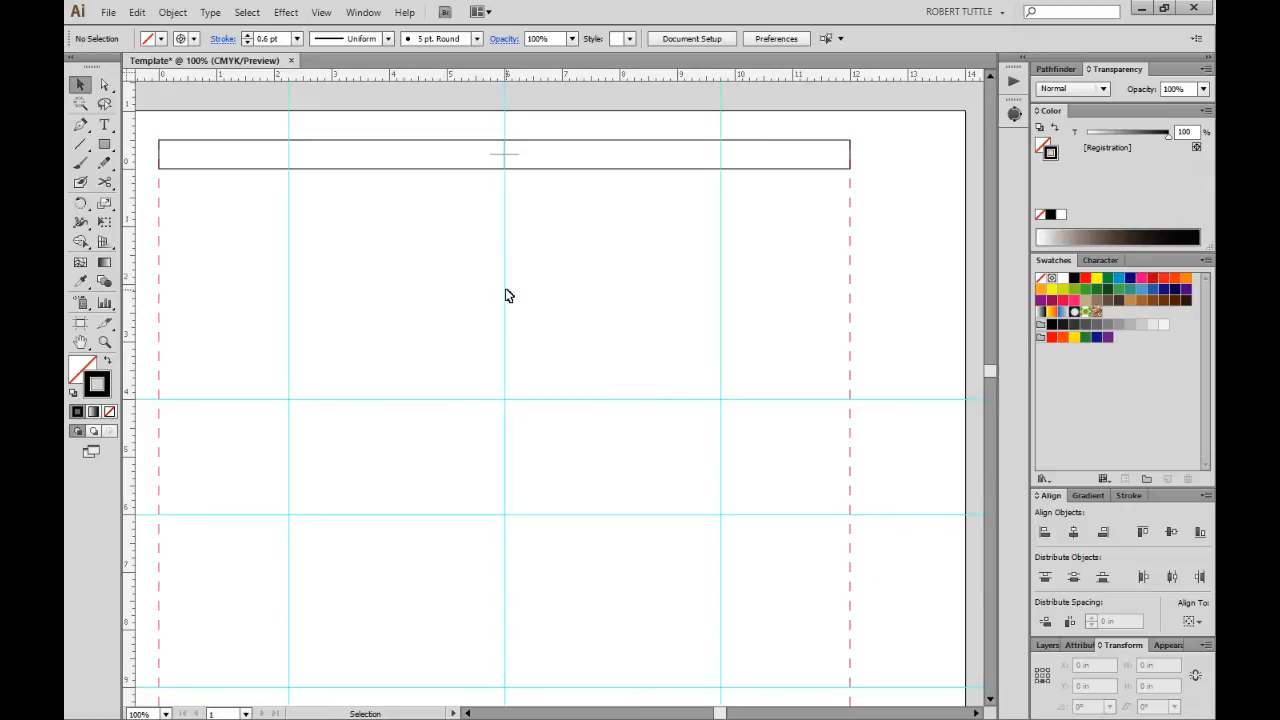
pyautogui.scroll(-2, 506, 295)
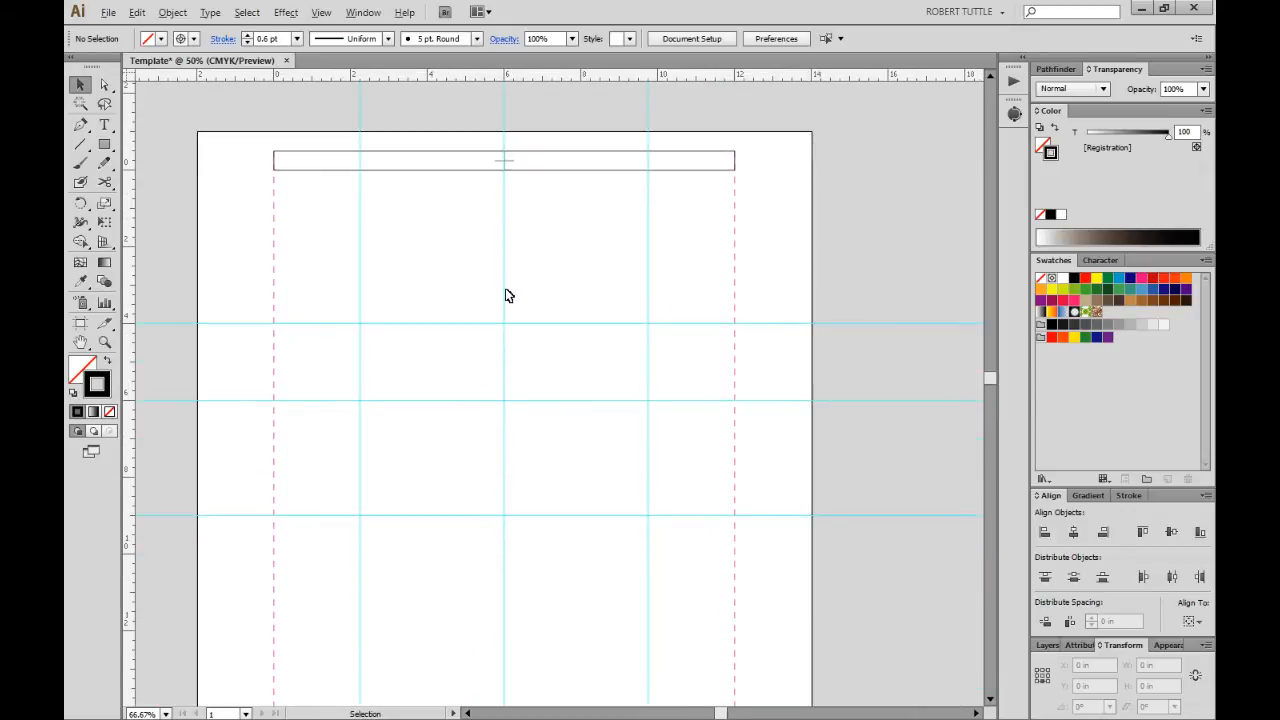
pyautogui.scroll(-1, 506, 295)
pyautogui.scroll(-1, 506, 295)
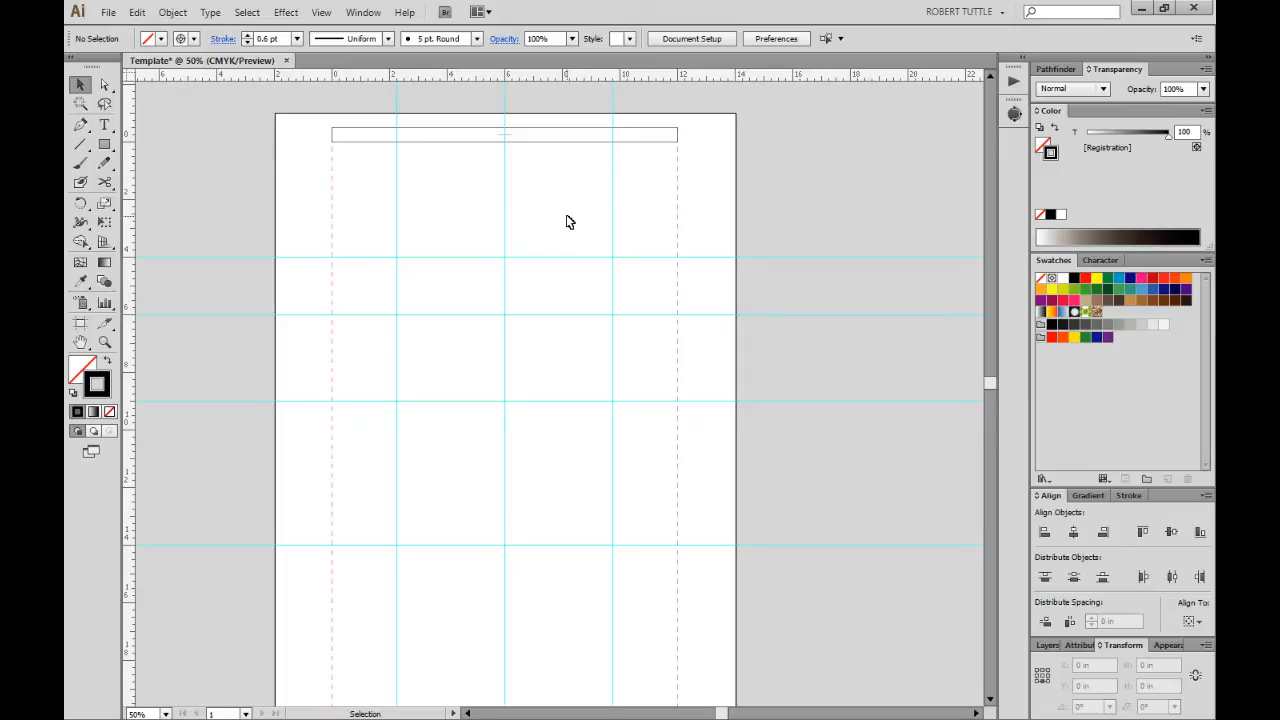
# Move the registration mark to Y 15 in, measured from its bottom point.
pyautogui.moveTo(480, 118); pyautogui.dragTo(578, 212)
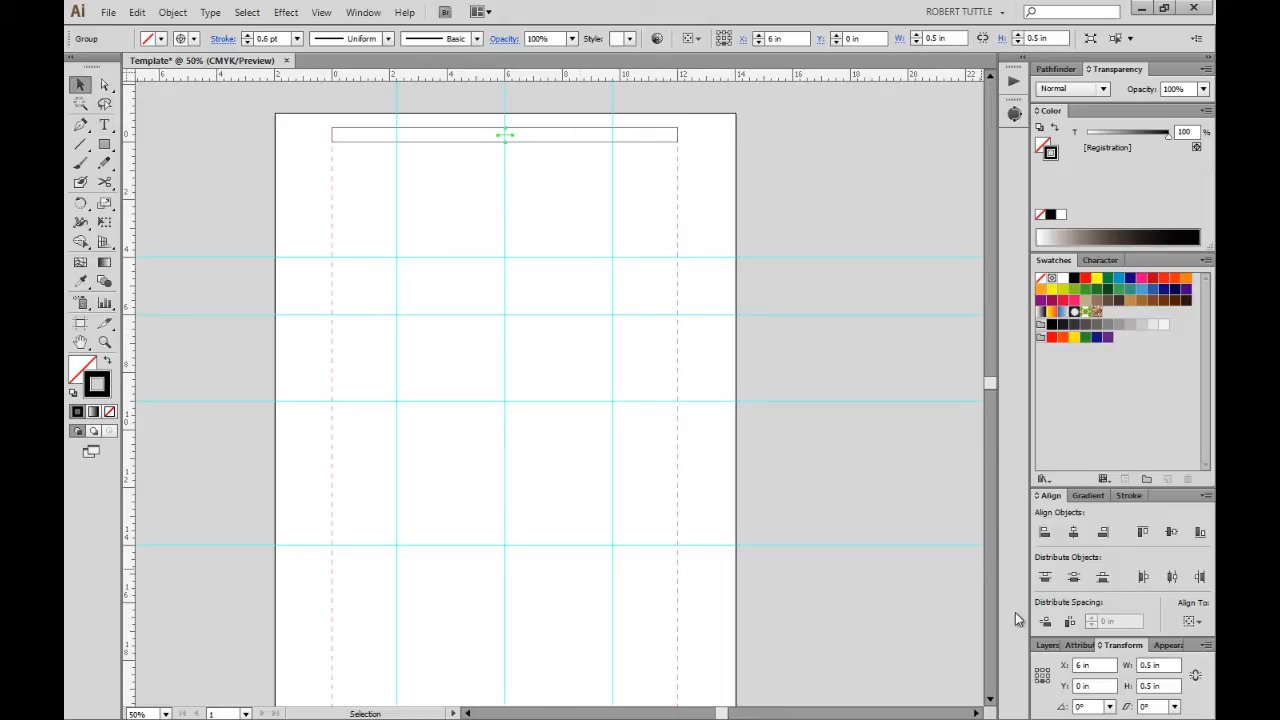
pyautogui.click(1044, 677)
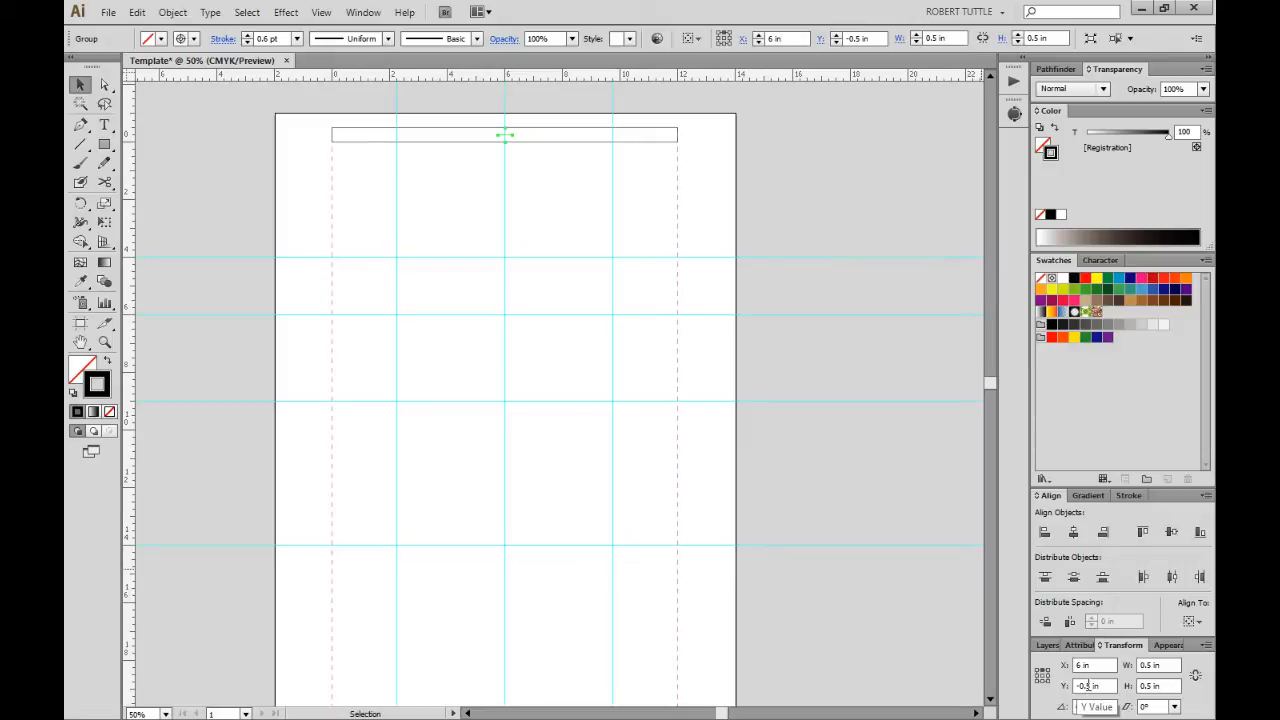
pyautogui.click(1093, 686)
pyautogui.write('15')
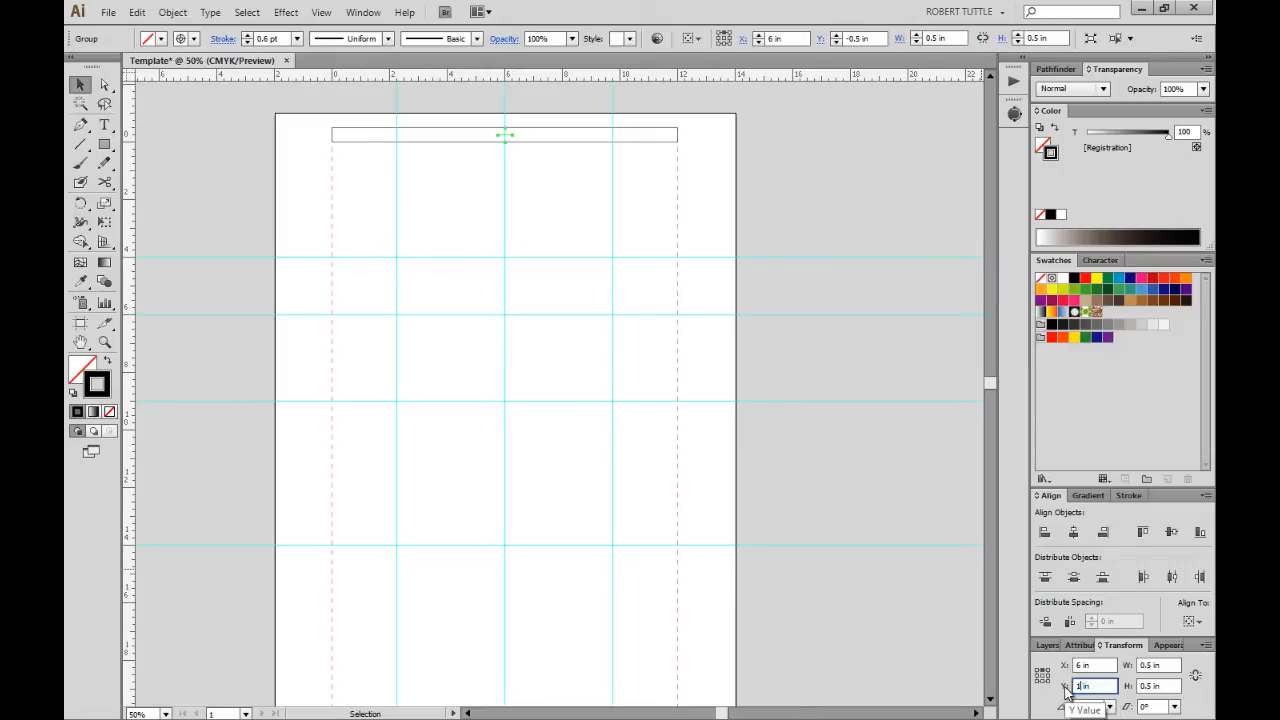
pyautogui.press('Tab')
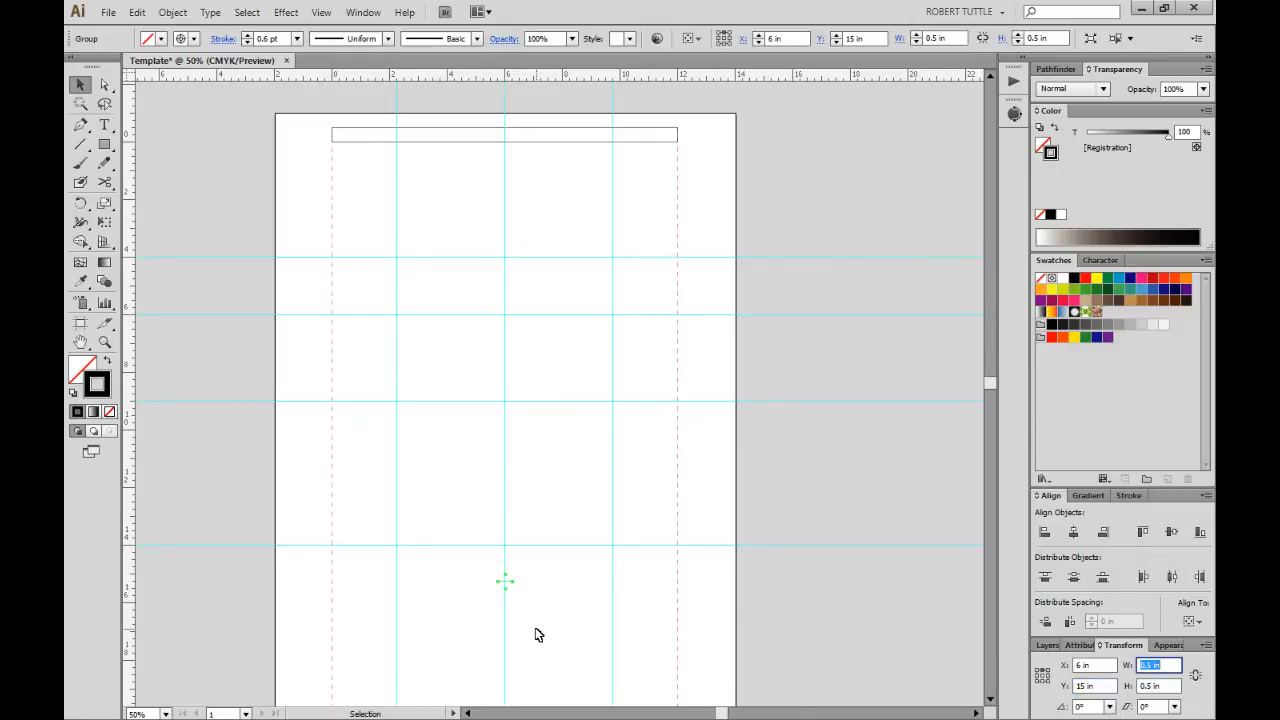
pyautogui.scroll(-1, 545, 615)
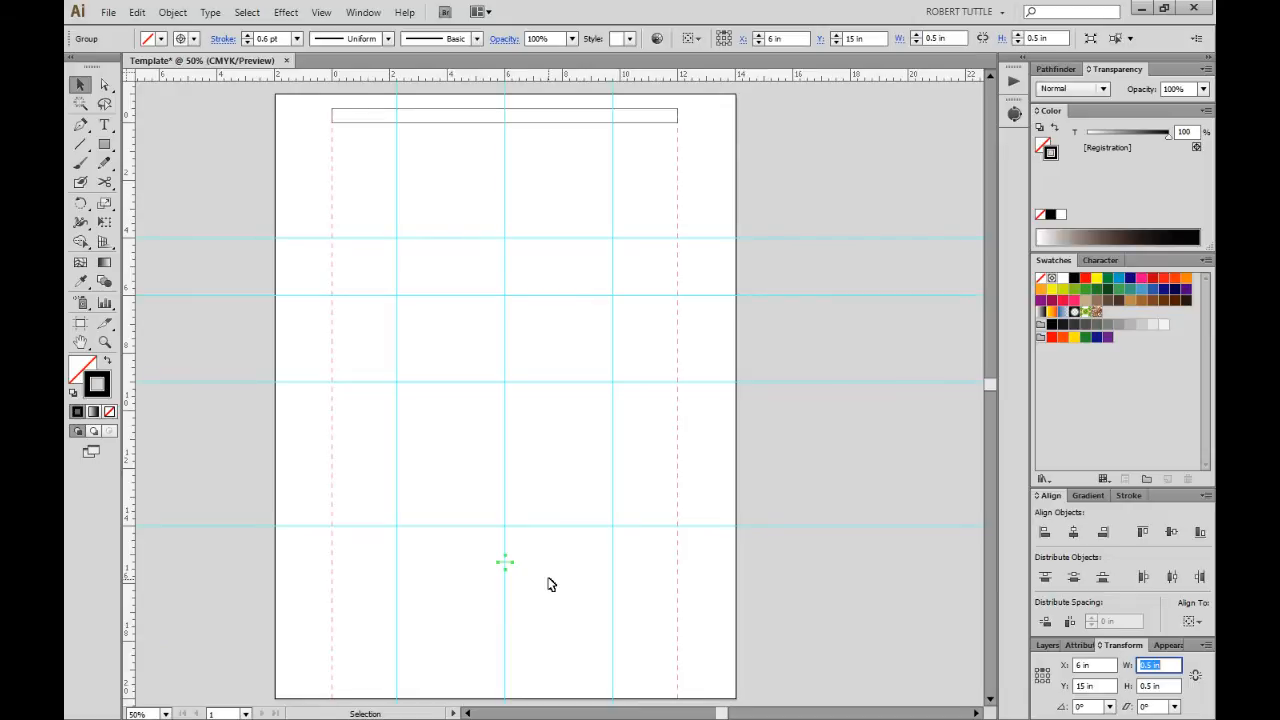
pyautogui.click(548, 584)
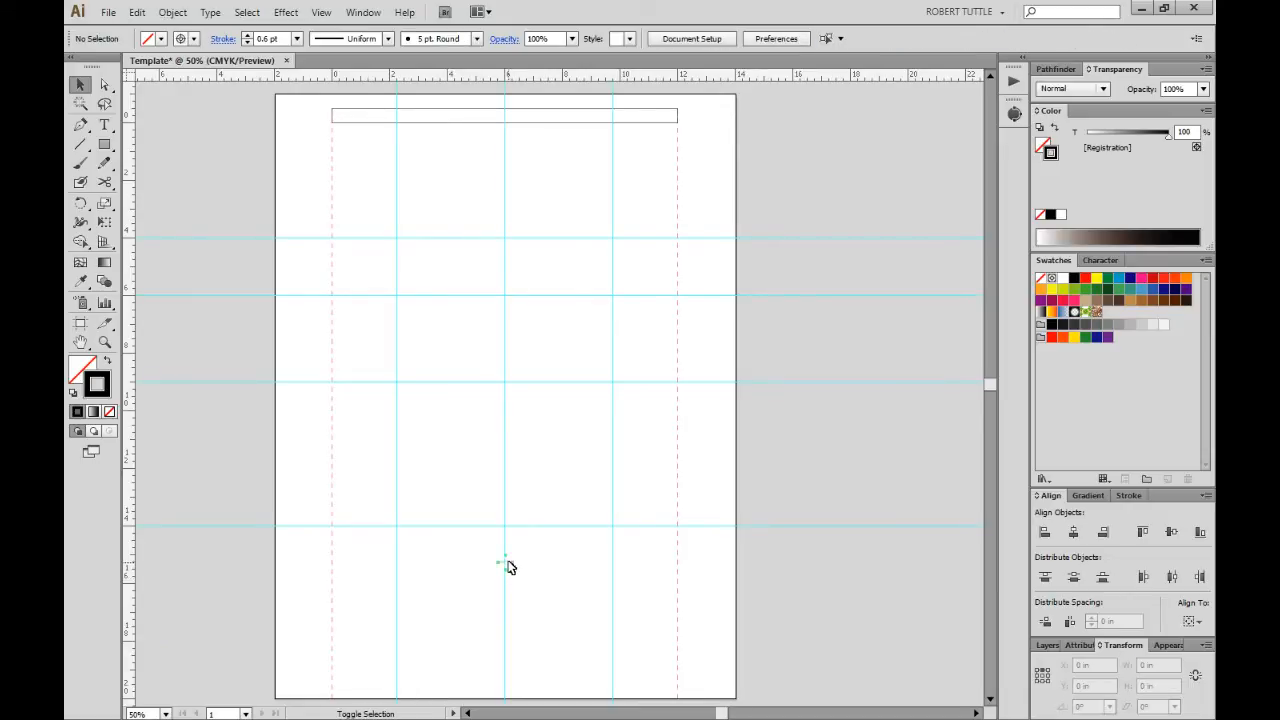
# Move the registration mark back up to Y 0 in on the centre guide.
pyautogui.moveTo(508, 567); pyautogui.dragTo(511, 491)
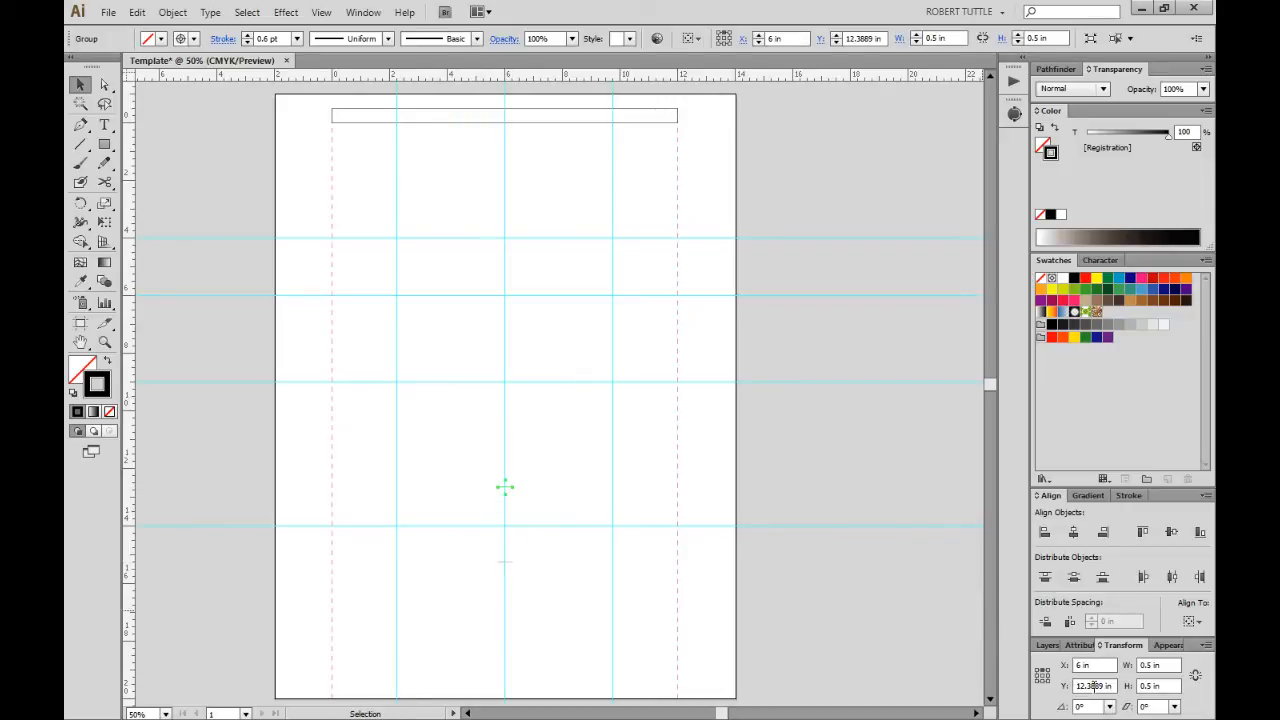
pyautogui.click(1043, 683)
pyautogui.tripleClick(1095, 685)
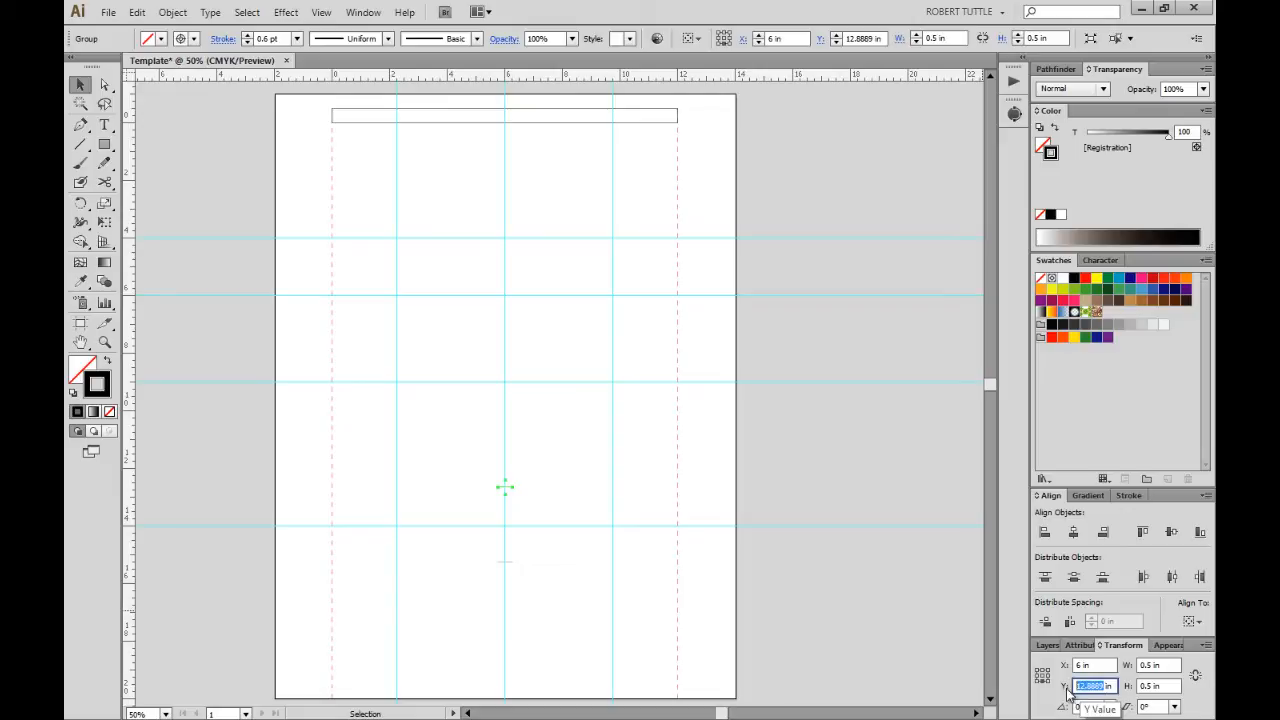
pyautogui.write('0')
pyautogui.press('Tab')
pyautogui.click(660, 565)
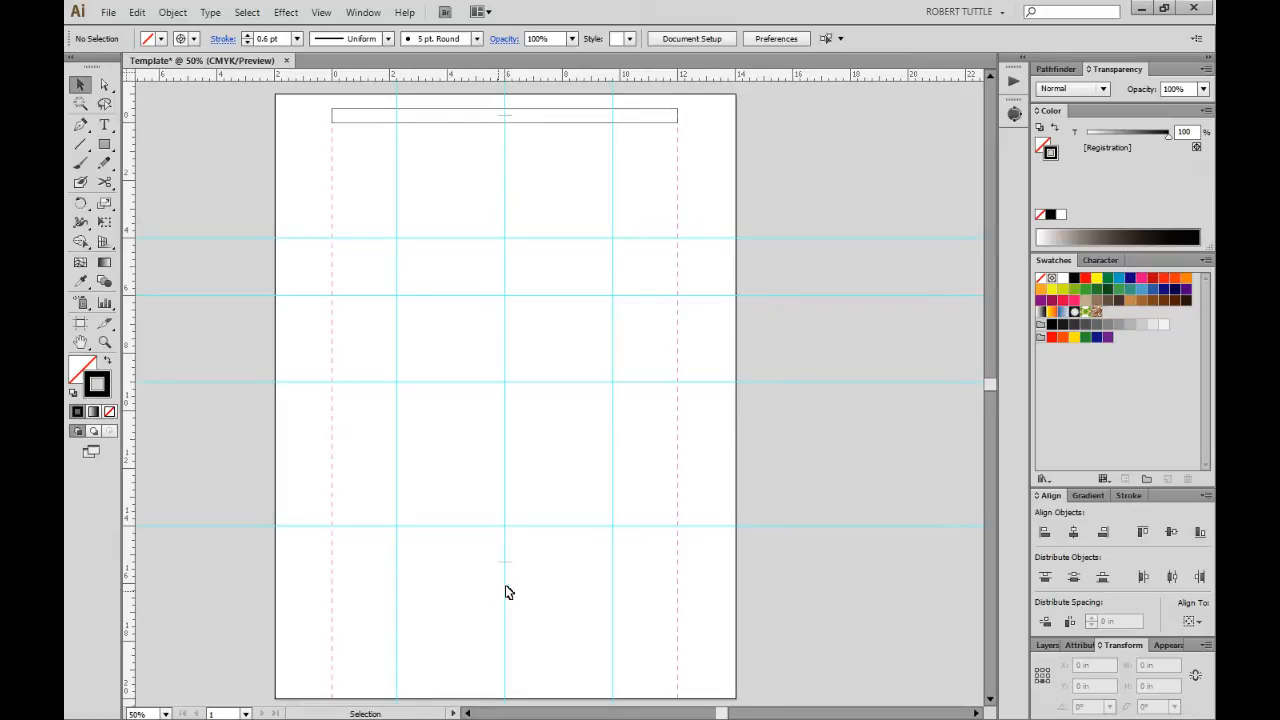
# Make two copies of the bottom-centre registration mark just to its right.
pyautogui.moveTo(483, 546); pyautogui.dragTo(541, 580)
pyautogui.press('Delete')
pyautogui.moveTo(507, 563); pyautogui.dragTo(538, 564)
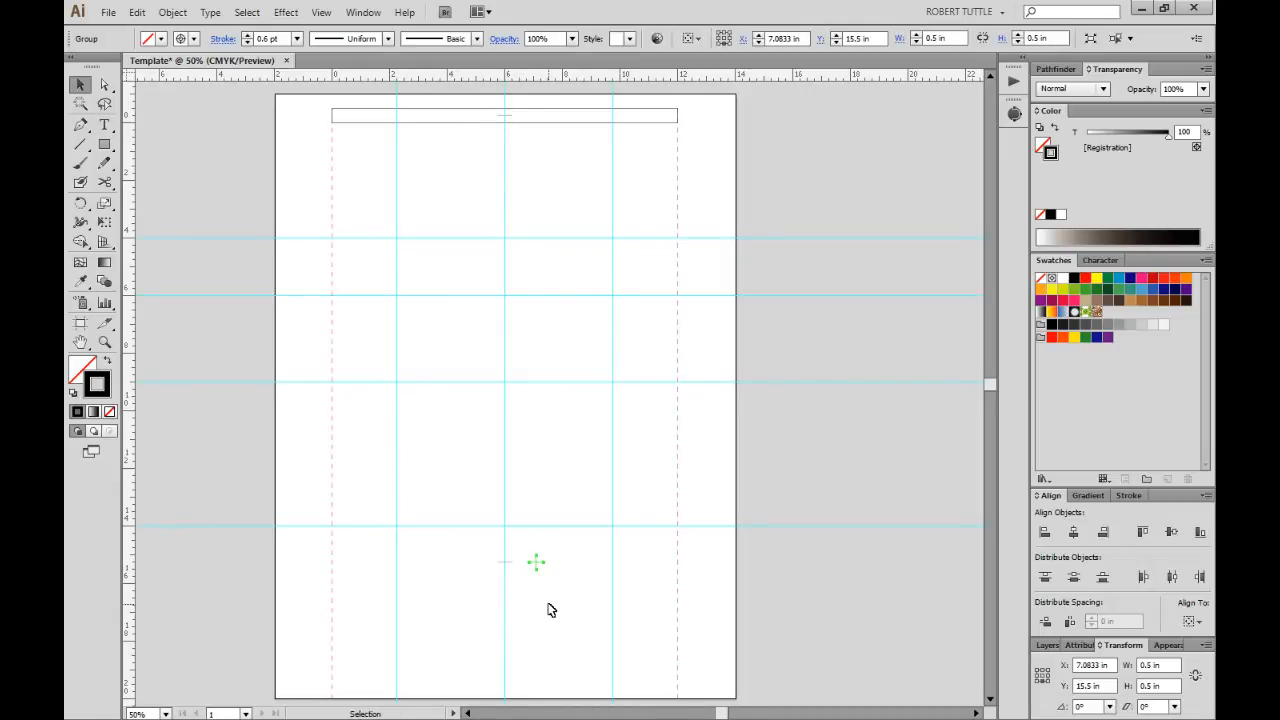
pyautogui.press('ctrl')
pyautogui.hotkey('ctrl', 'd')
pyautogui.click(565, 601)
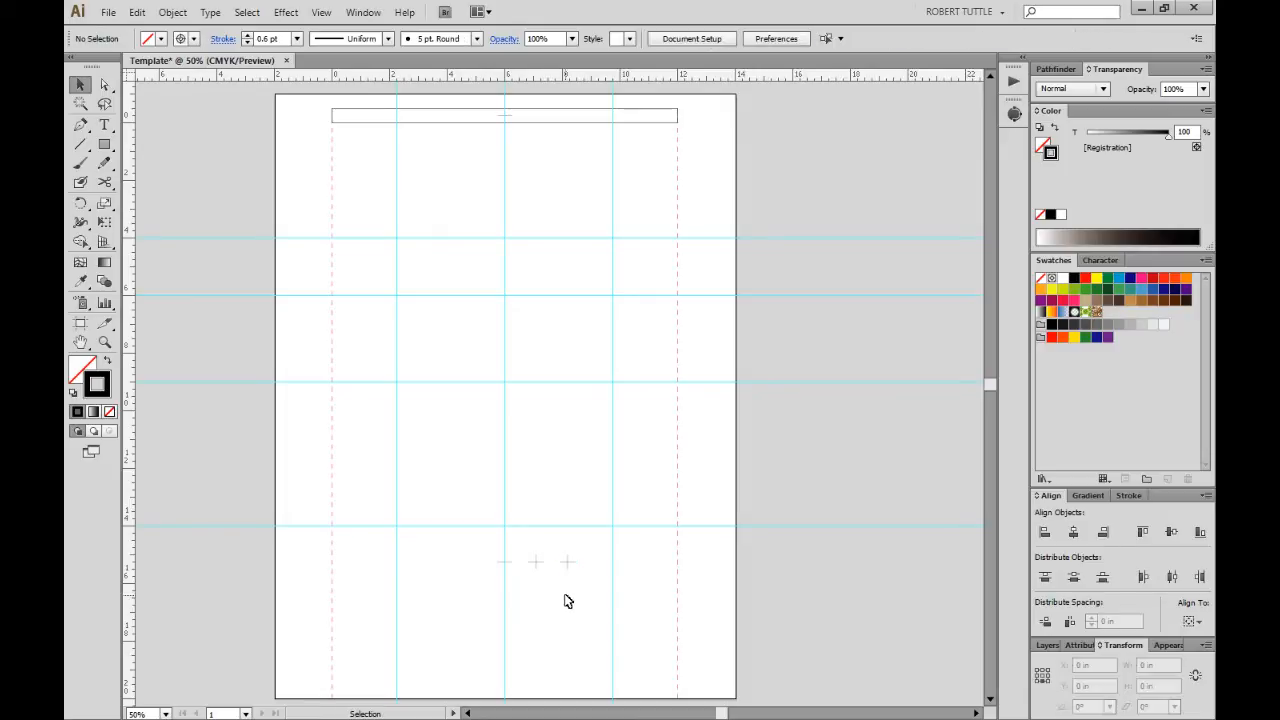
# Move the rightmost copy to X 13 in.
pyautogui.moveTo(558, 549); pyautogui.dragTo(600, 611)
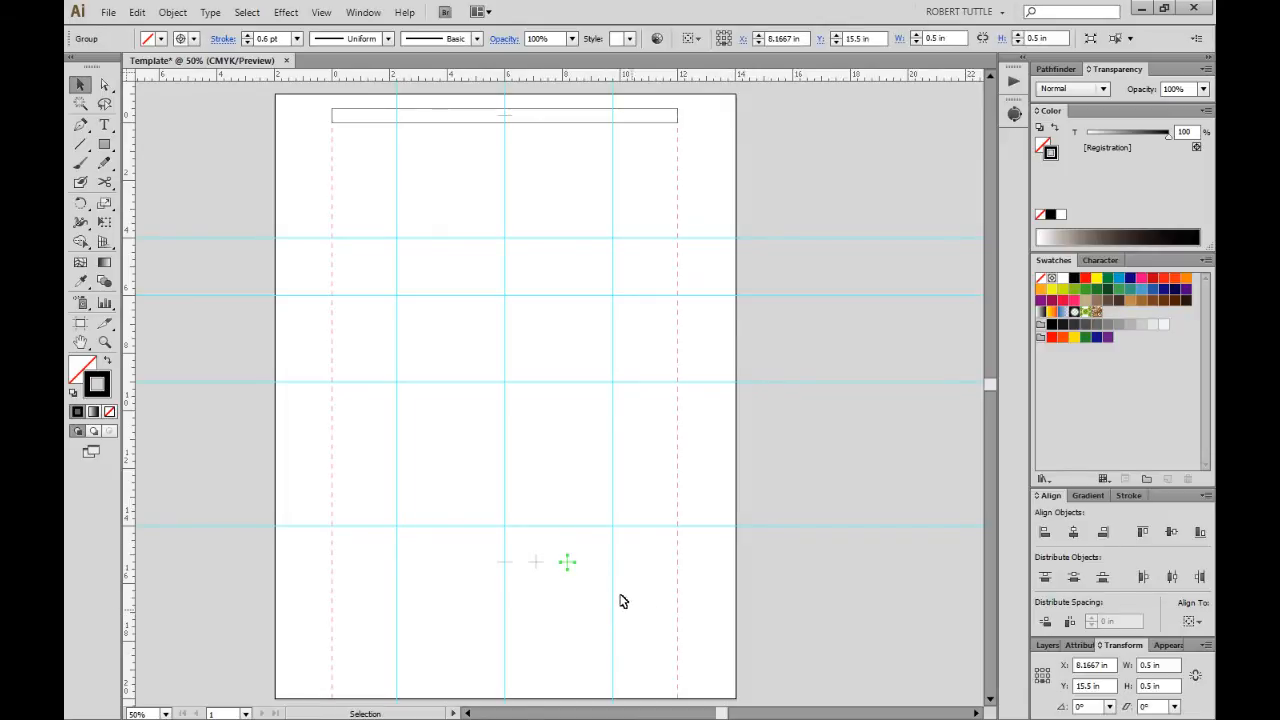
pyautogui.doubleClick(1081, 685)
pyautogui.doubleClick(1096, 665)
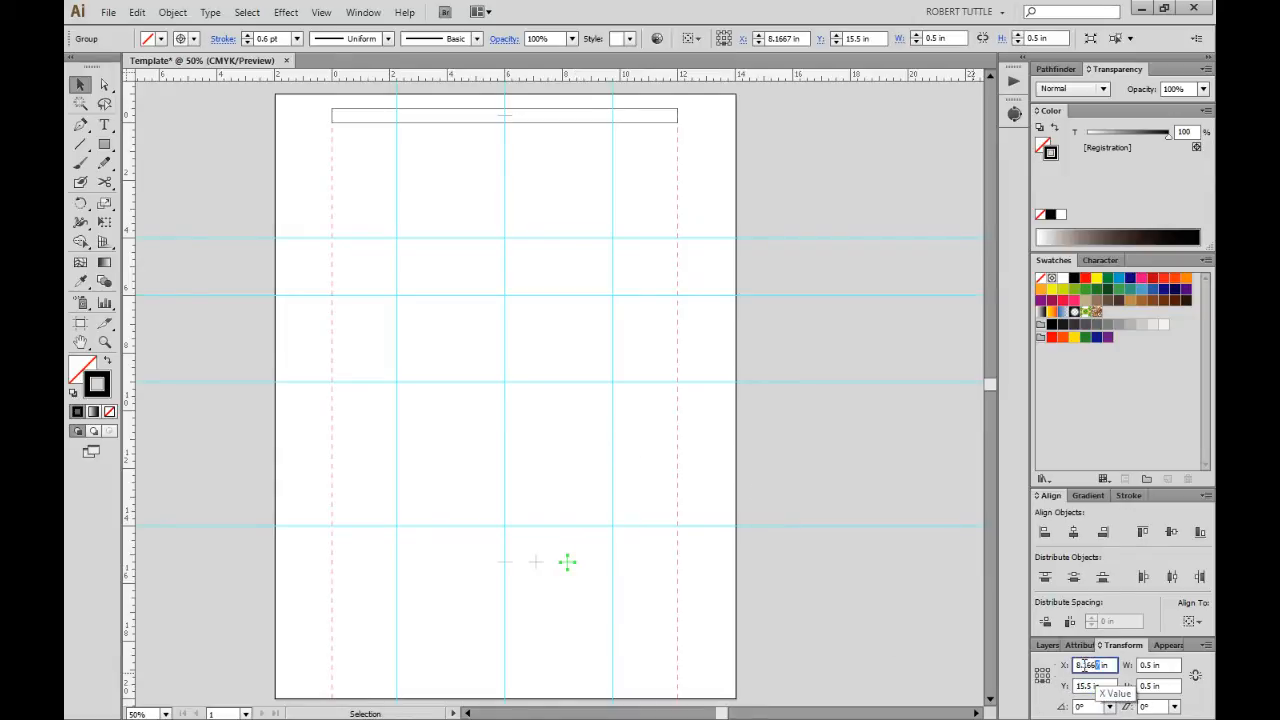
pyautogui.write('13')
pyautogui.press('Tab')
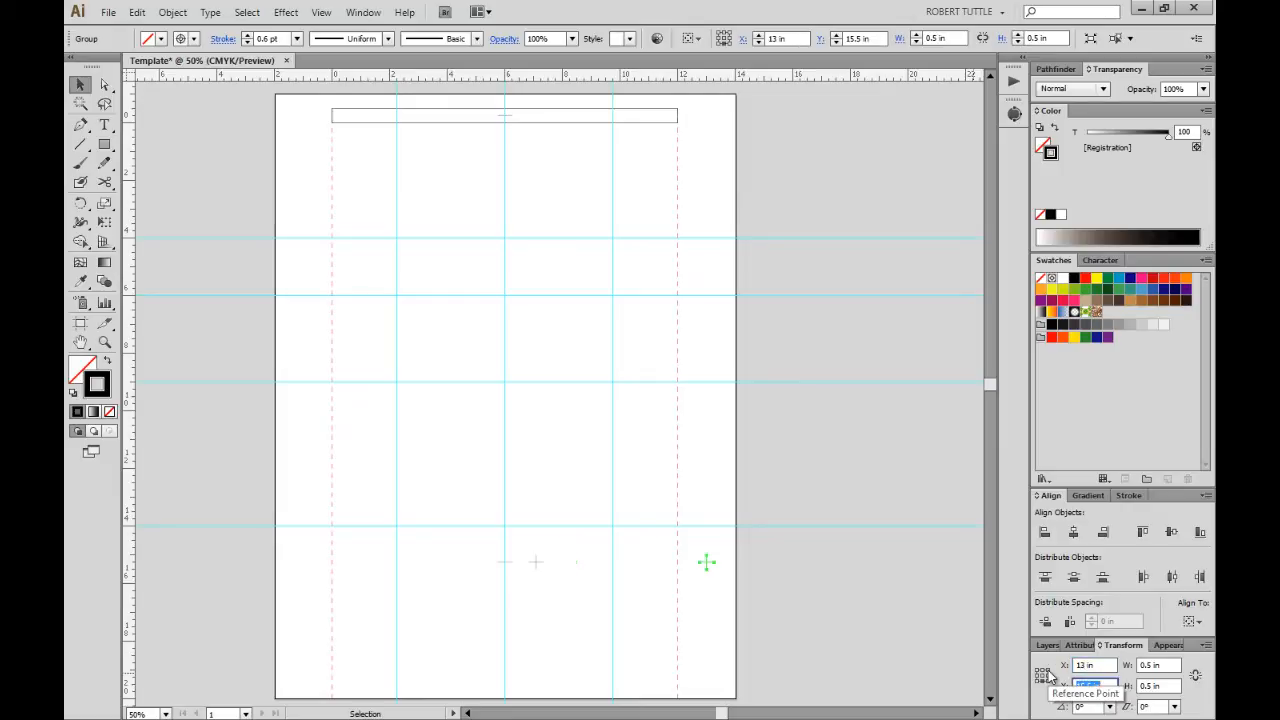
# Move the other copy to X -1 in, then reselect it at the lower left.
pyautogui.moveTo(520, 536); pyautogui.dragTo(552, 602)
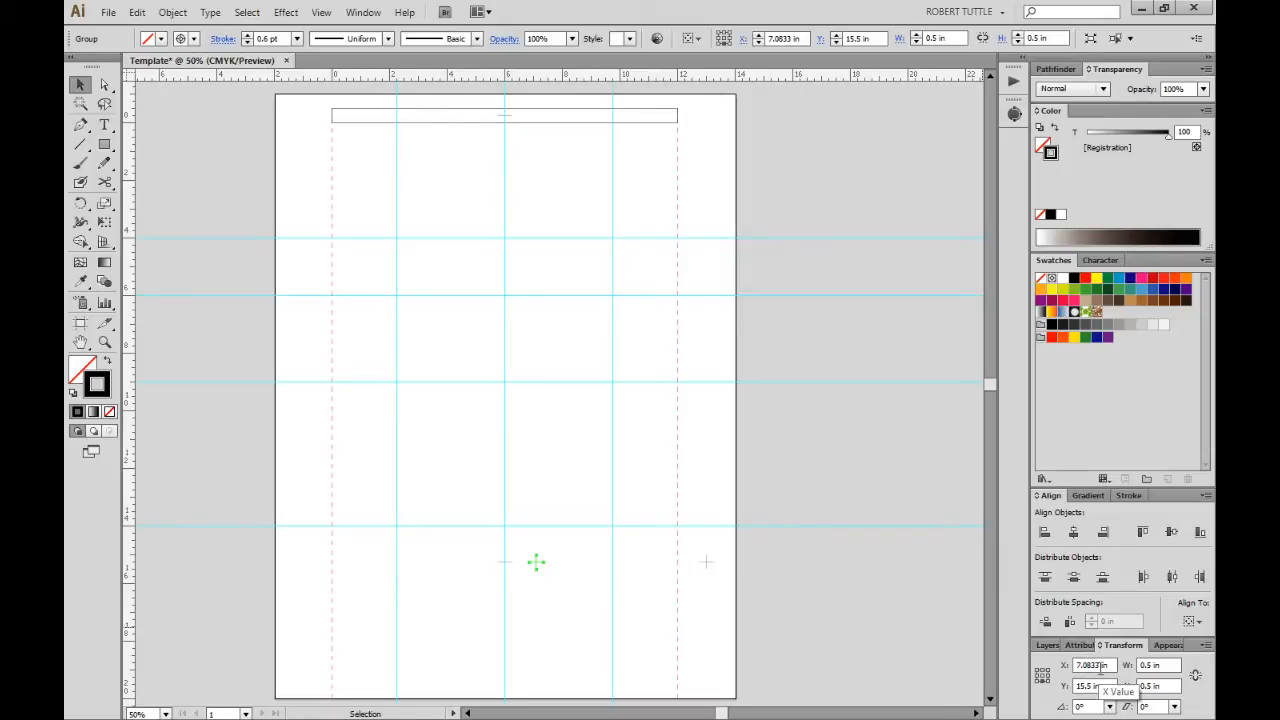
pyautogui.moveTo(1100, 666); pyautogui.dragTo(1073, 667)
pyautogui.write('-1')
pyautogui.press('Tab')
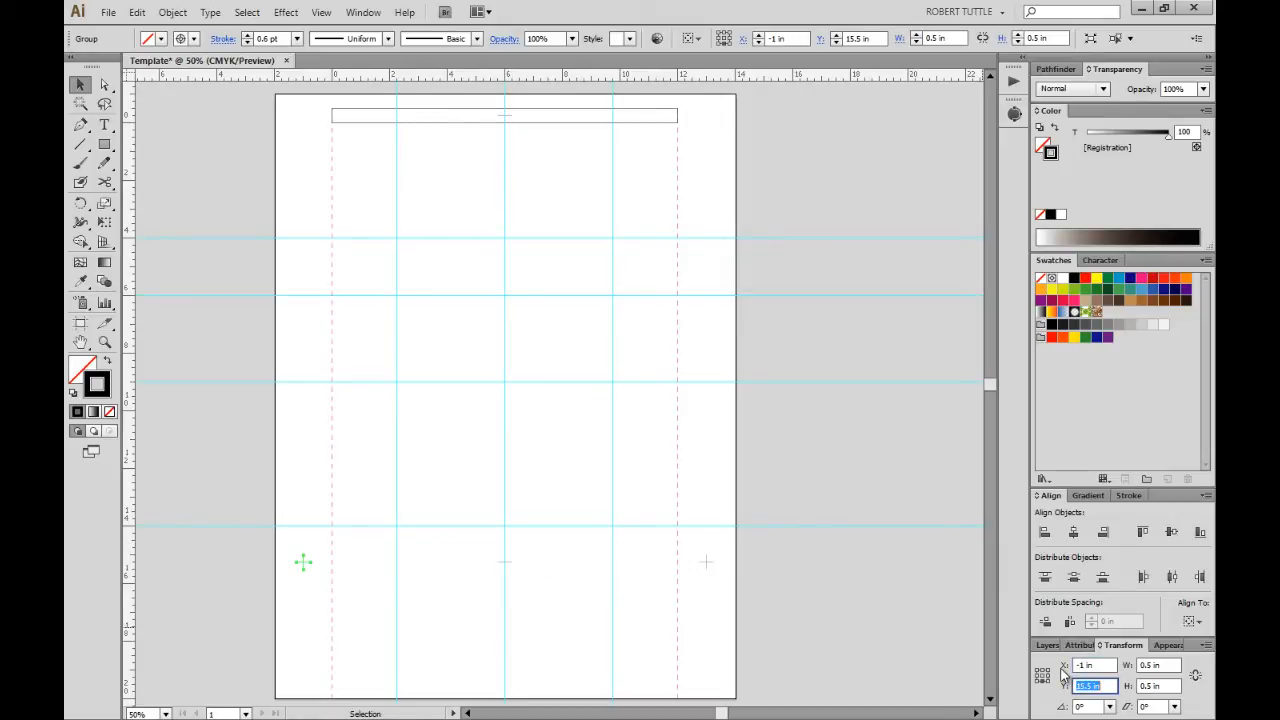
pyautogui.click(709, 605)
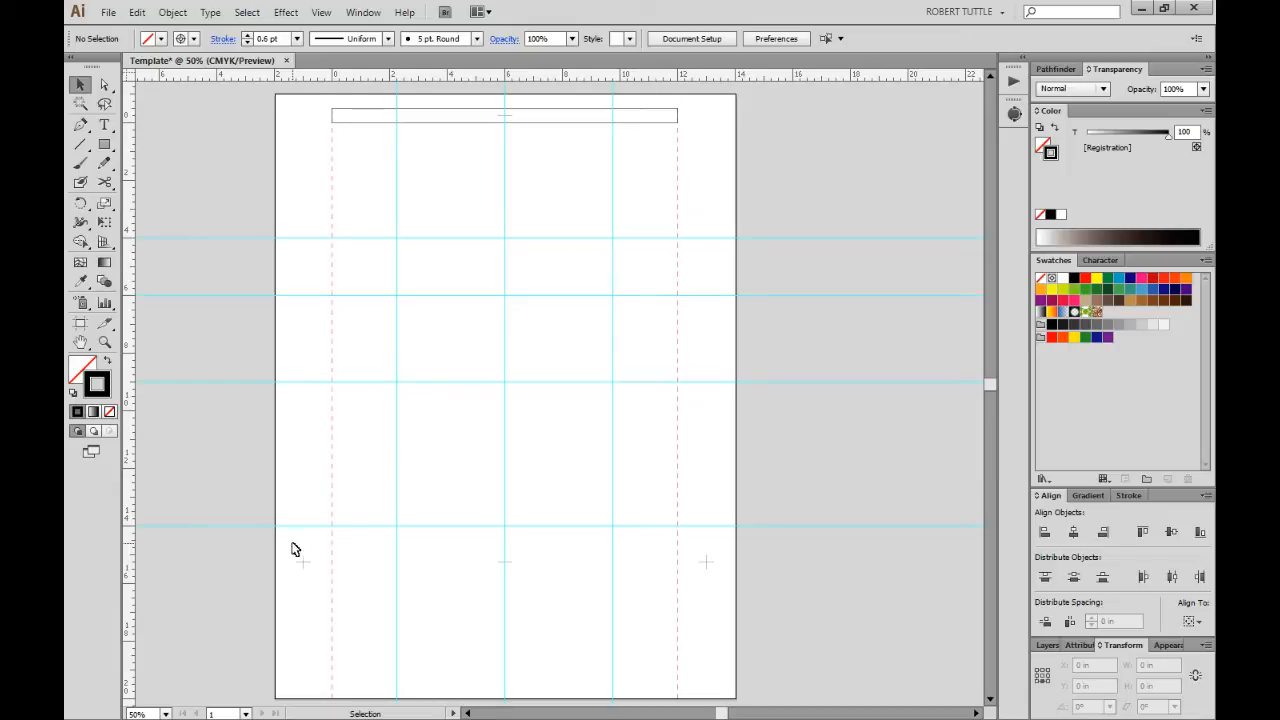
pyautogui.moveTo(281, 543); pyautogui.dragTo(305, 580)
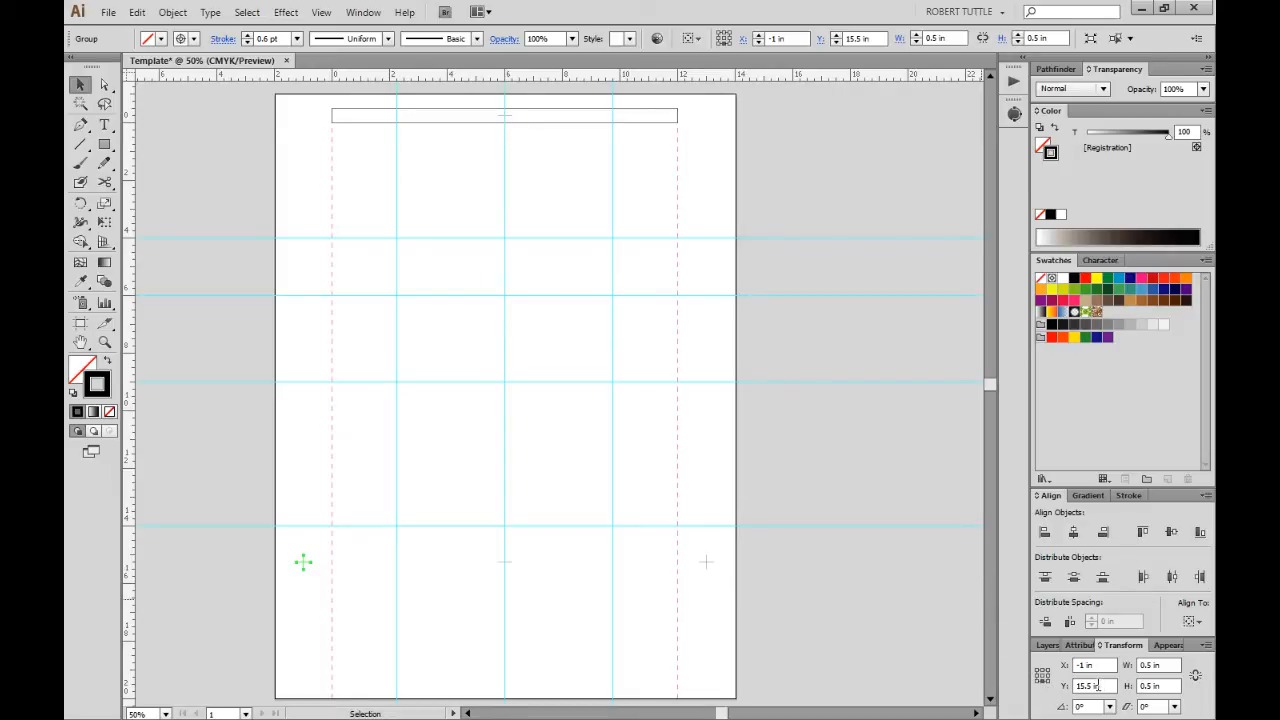
pyautogui.click(1095, 685)
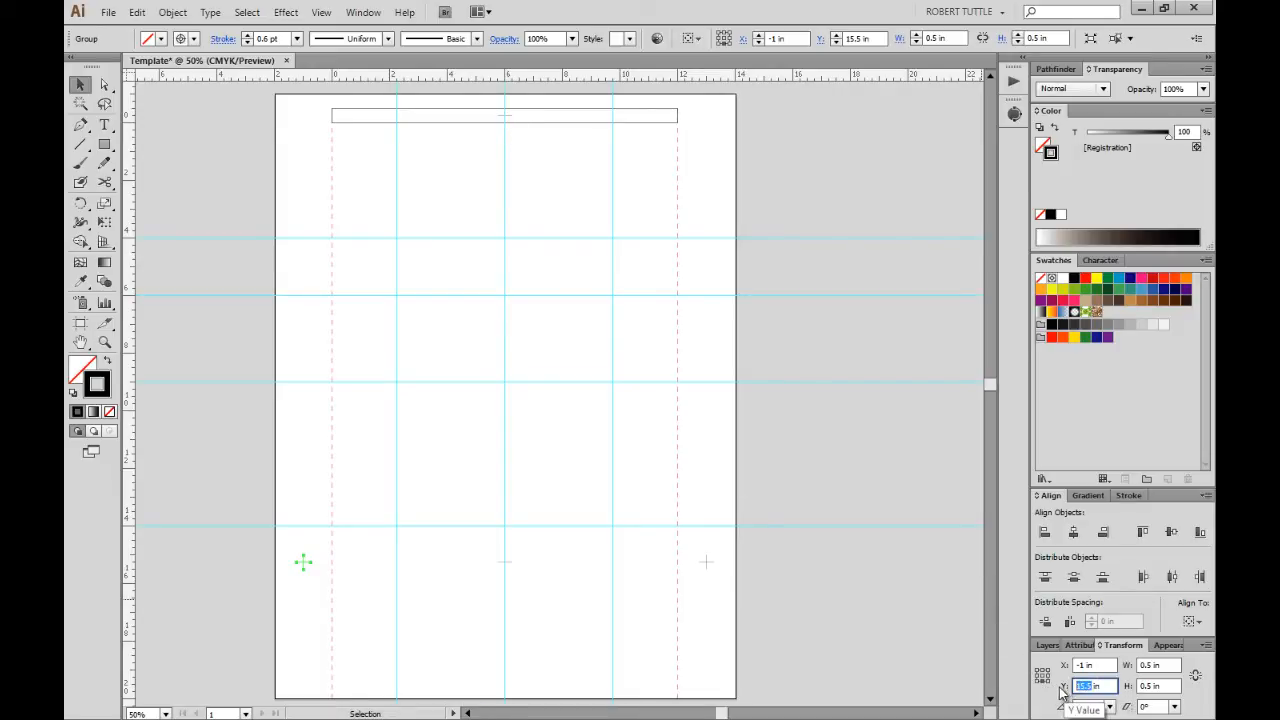
# Set the left mark's Y to 0 in, moving it to the top of the page.
pyautogui.write('0')
pyautogui.press('Tab')
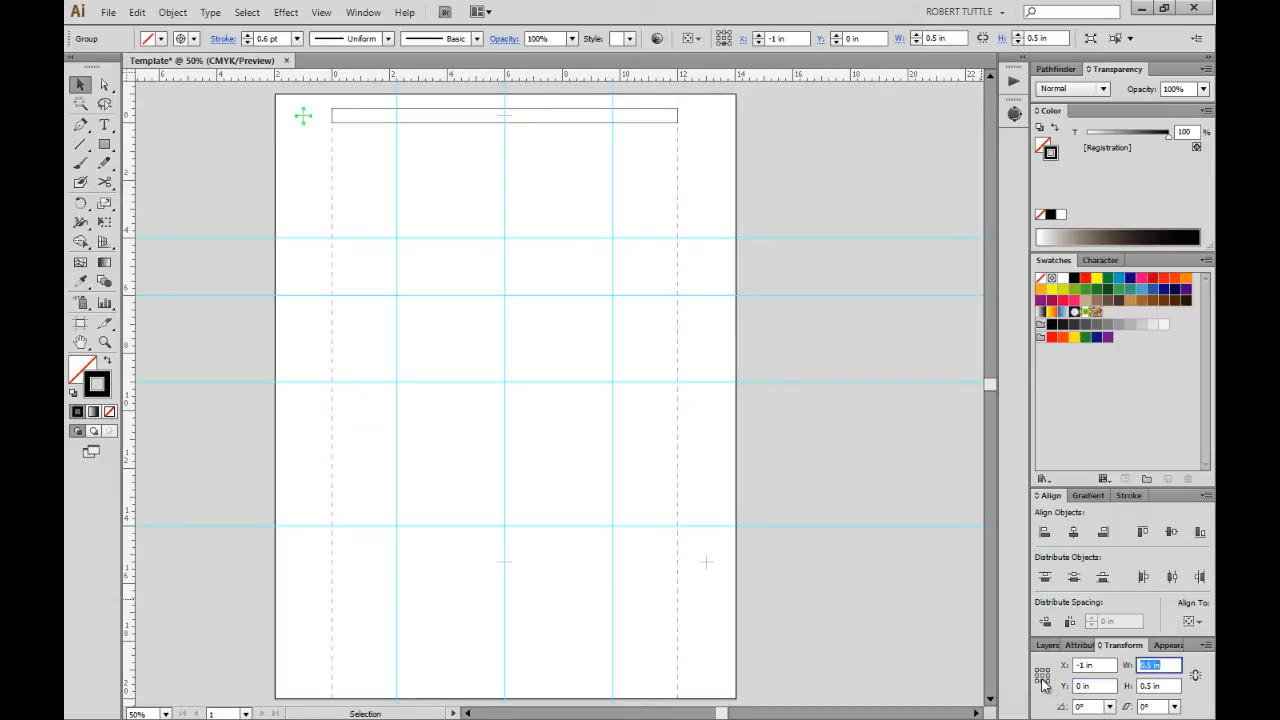
pyautogui.hotkey('ctrl', 'c')
pyautogui.keyDown('shift'); pyautogui.click(706, 562); pyautogui.keyUp('shift')
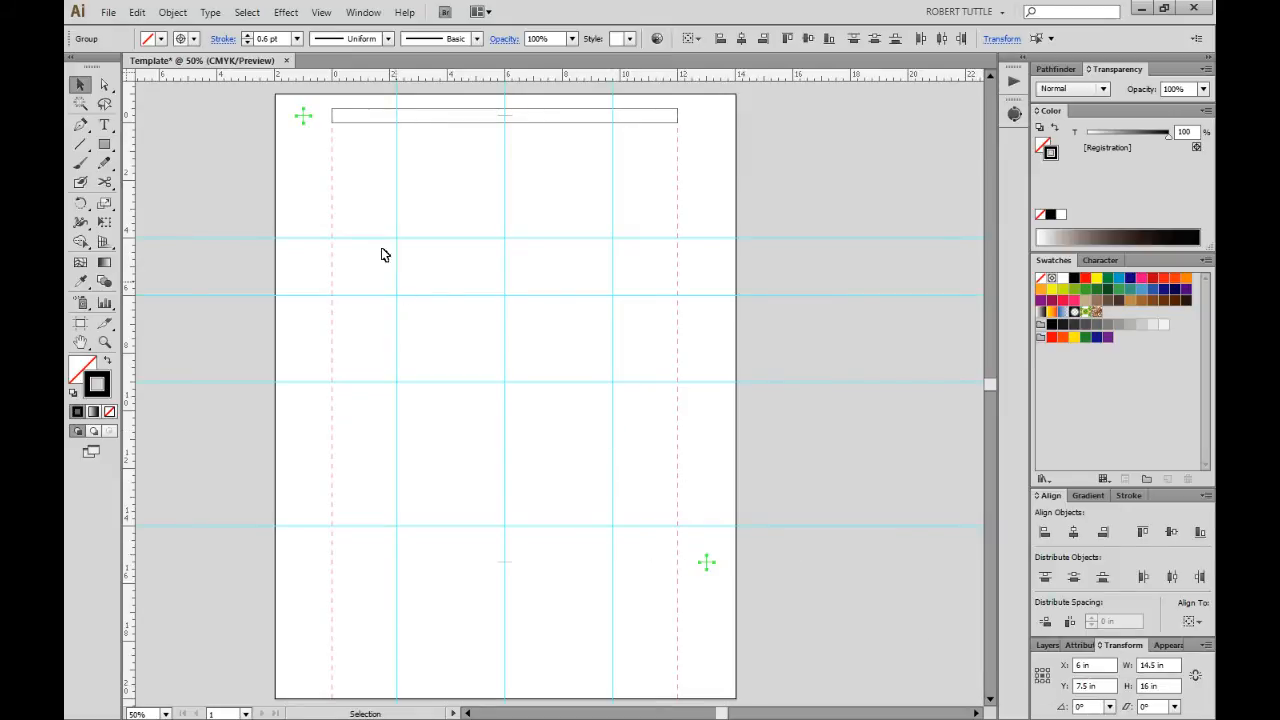
pyautogui.click(665, 540)
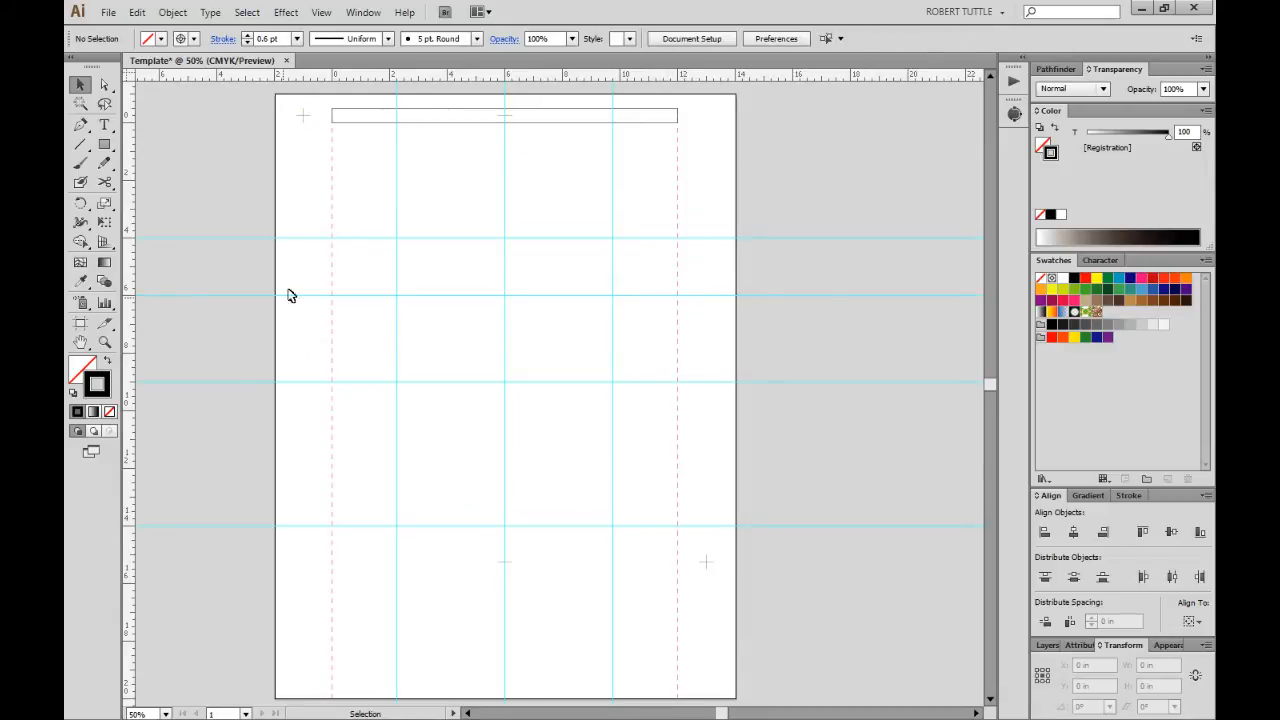
# Set Y to 7.5 in for both the right and the left registration marks.
pyautogui.moveTo(660, 524); pyautogui.dragTo(795, 648)
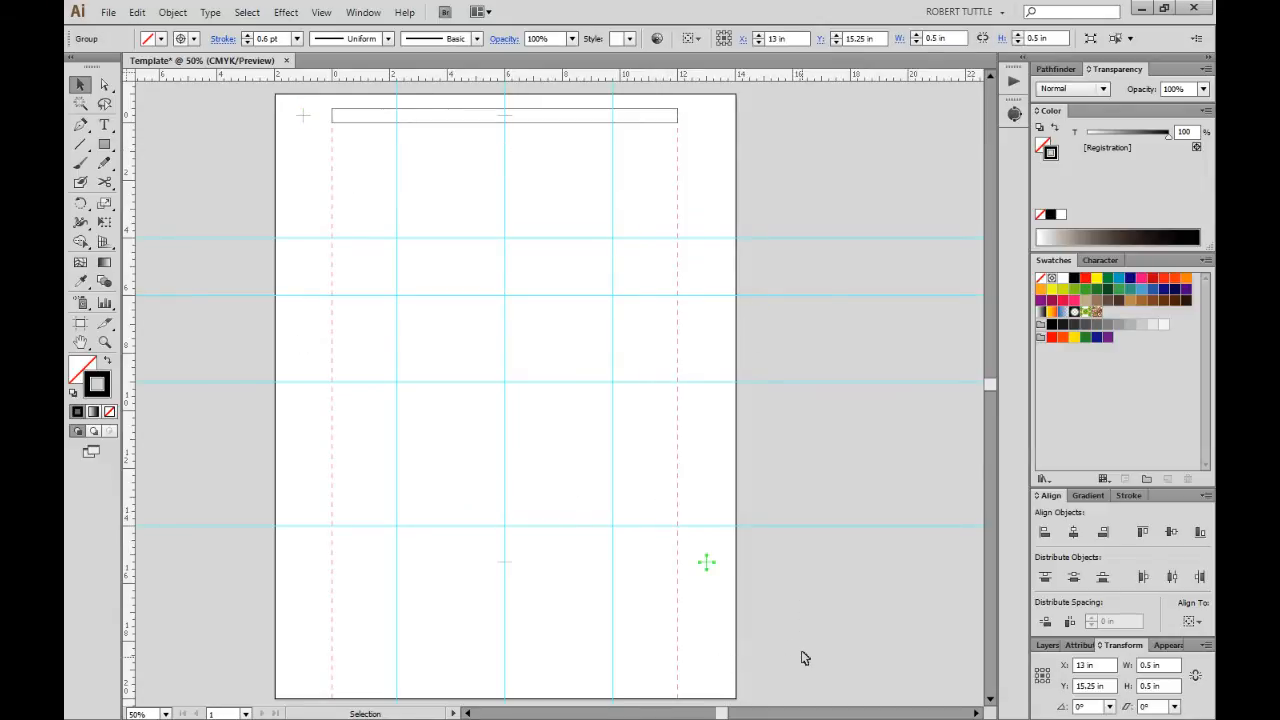
pyautogui.doubleClick(1090, 686)
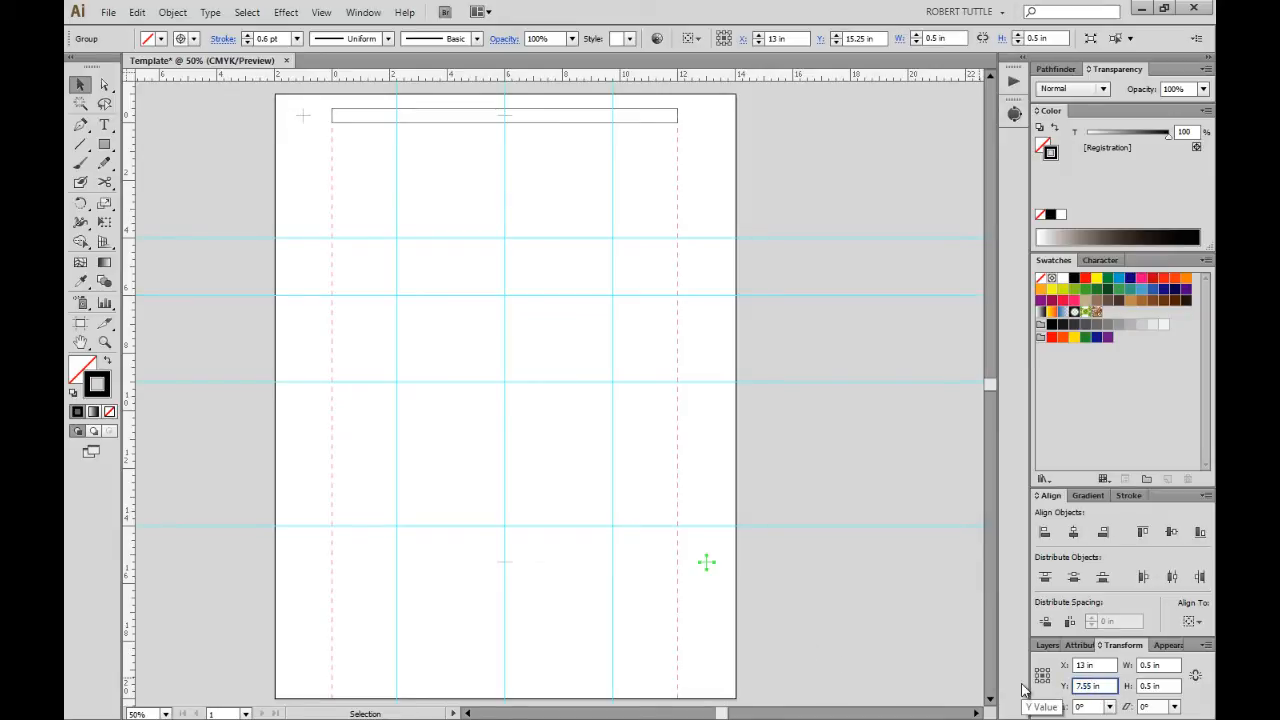
pyautogui.write('7.5')
pyautogui.press('Tab')
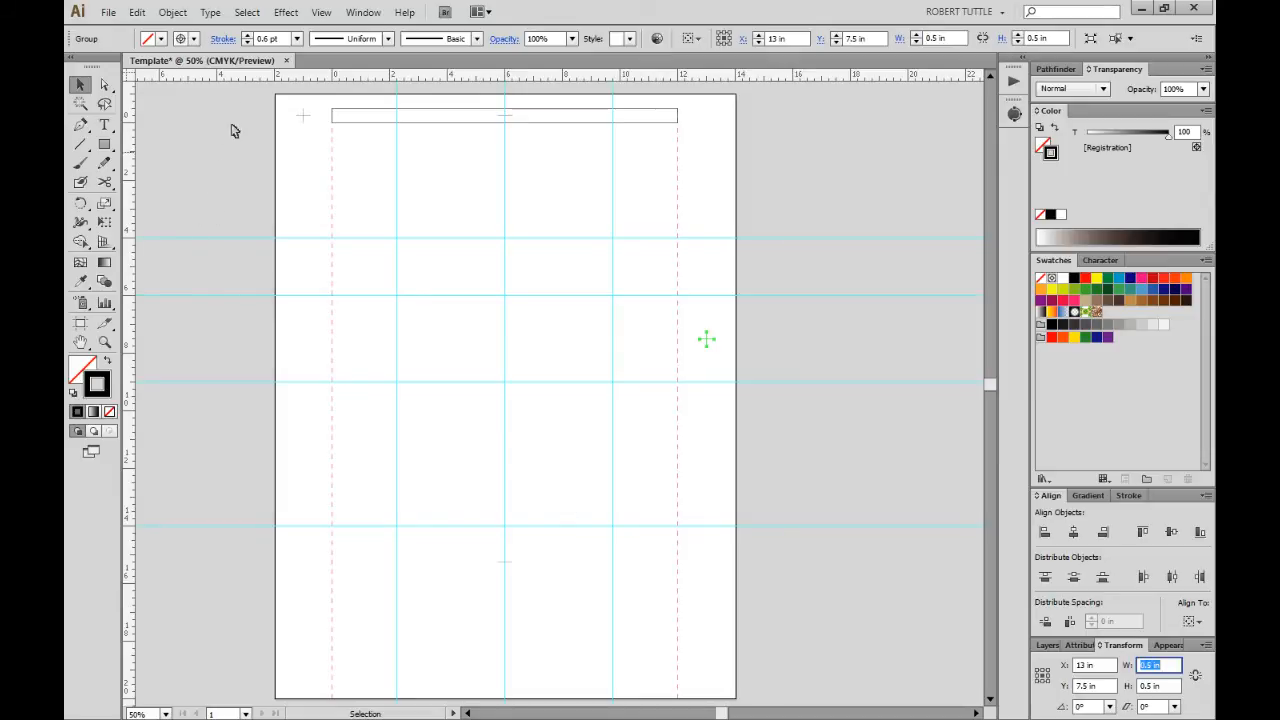
pyautogui.moveTo(256, 95); pyautogui.dragTo(334, 154)
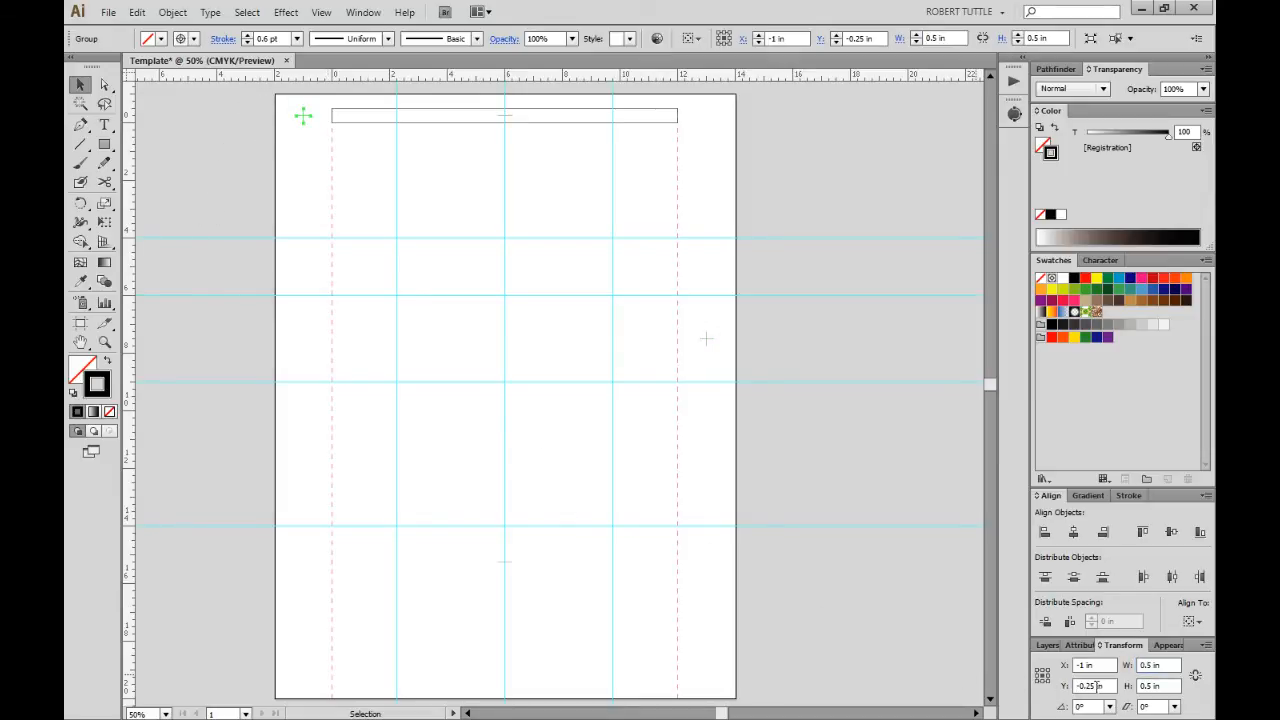
pyautogui.doubleClick(1088, 686)
pyautogui.write('7.5')
pyautogui.press('Tab')
pyautogui.click(771, 497)
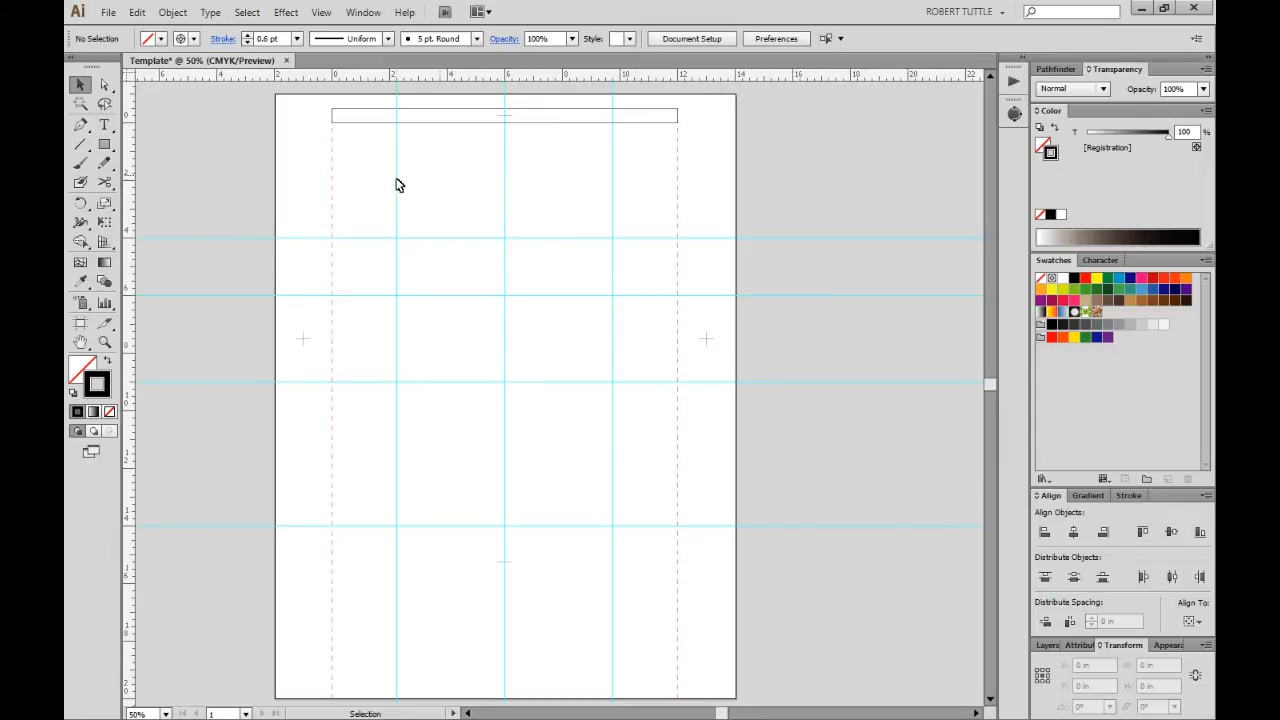
# Select the top, right, bottom and left registration marks and group them.
pyautogui.click(505, 115)
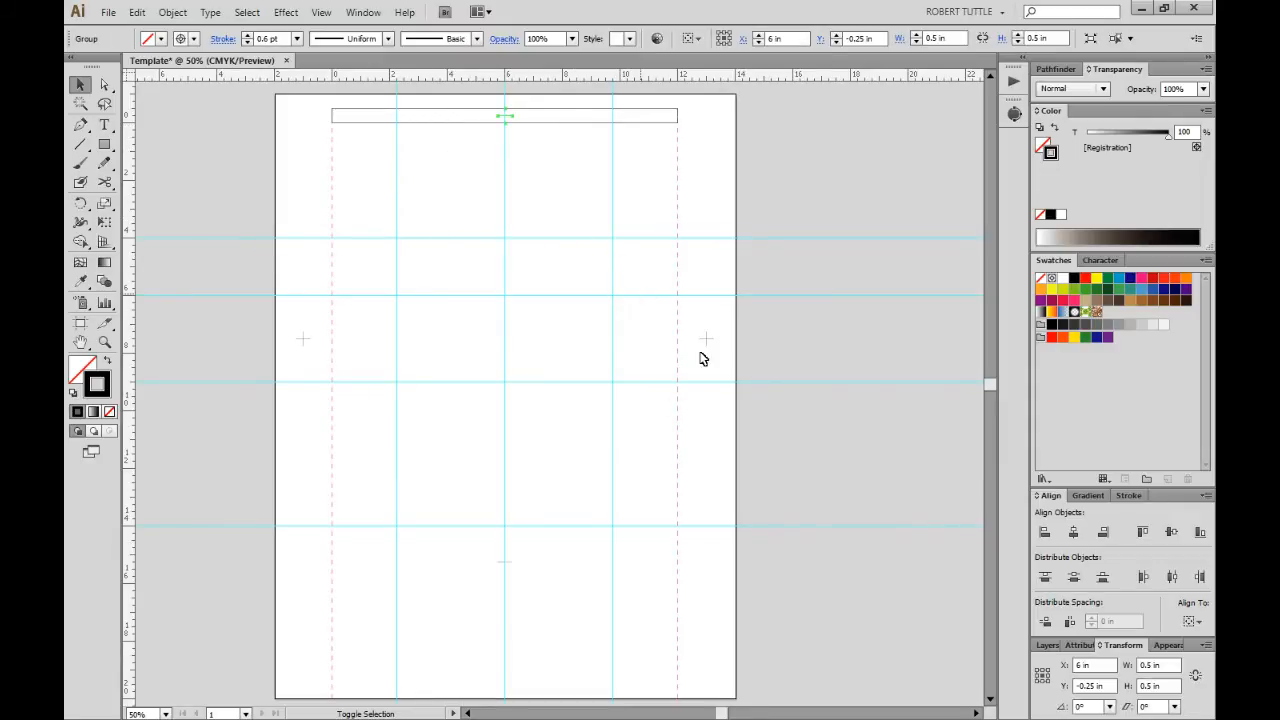
pyautogui.keyDown('shift'); pyautogui.click(706, 339); pyautogui.keyUp('shift')
pyautogui.keyDown('shift'); pyautogui.click(505, 562); pyautogui.keyUp('shift')
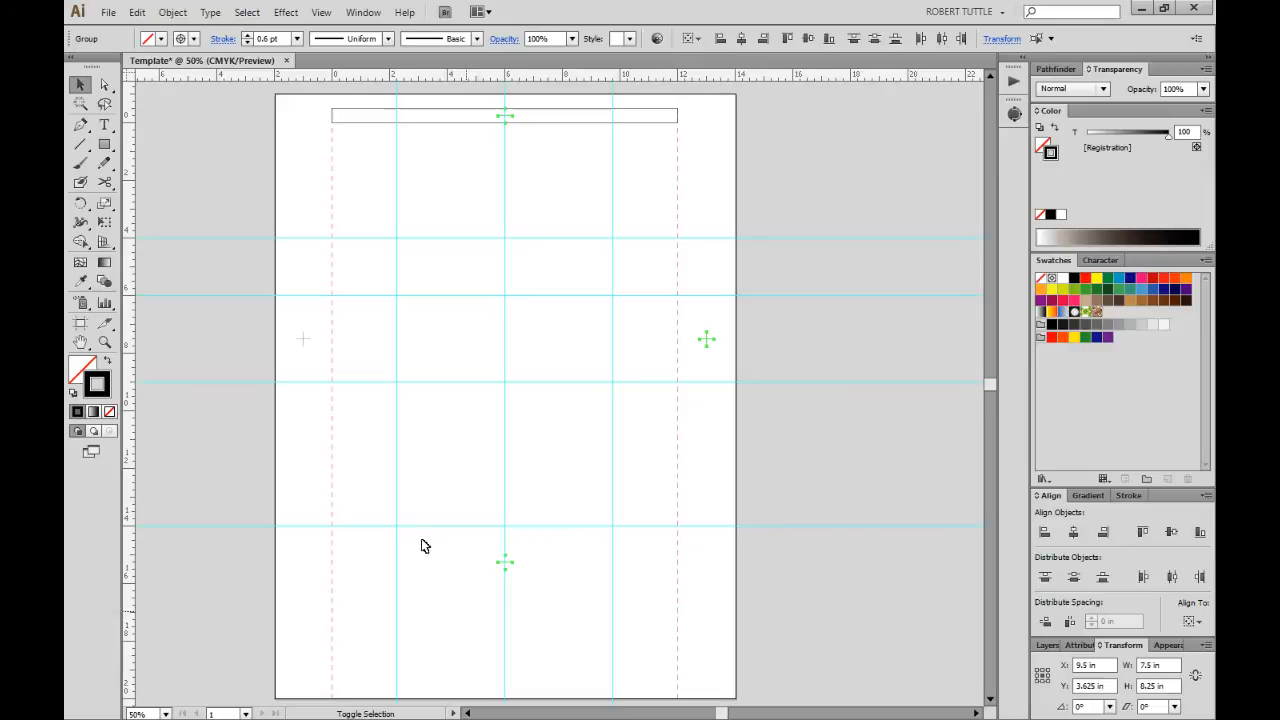
pyautogui.keyDown('shift'); pyautogui.click(303, 339); pyautogui.keyUp('shift')
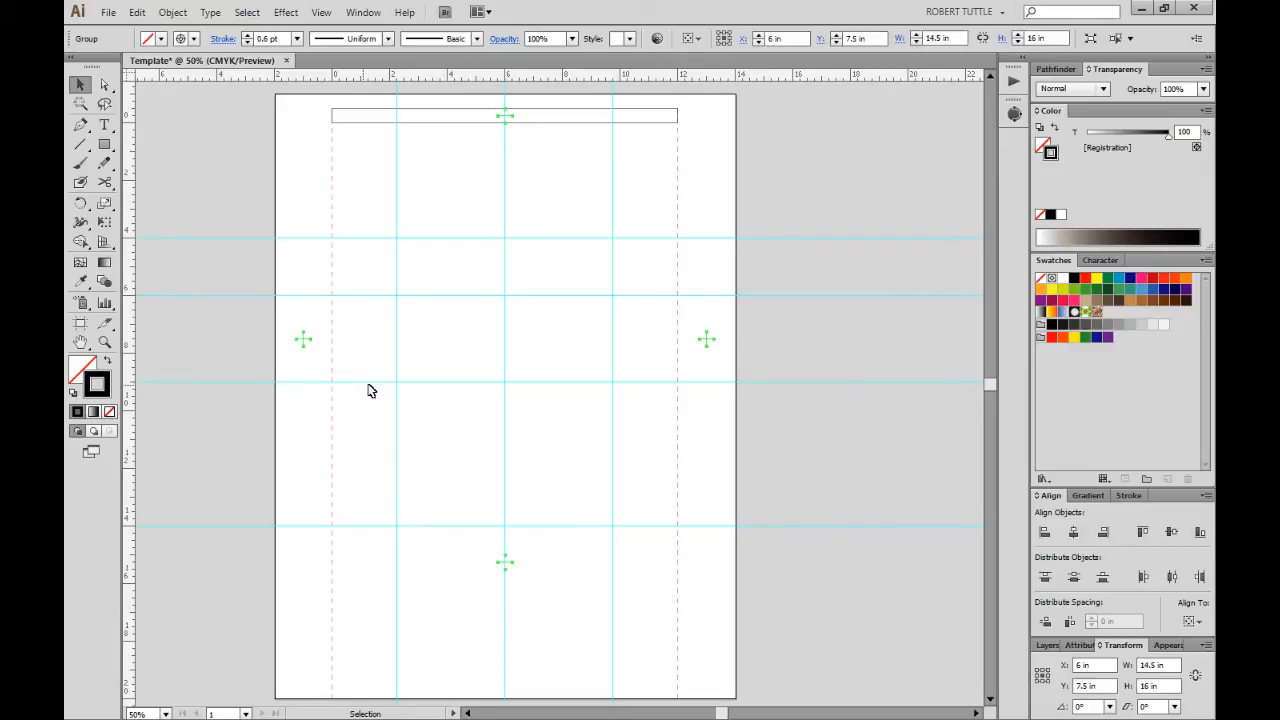
pyautogui.click(567, 402)
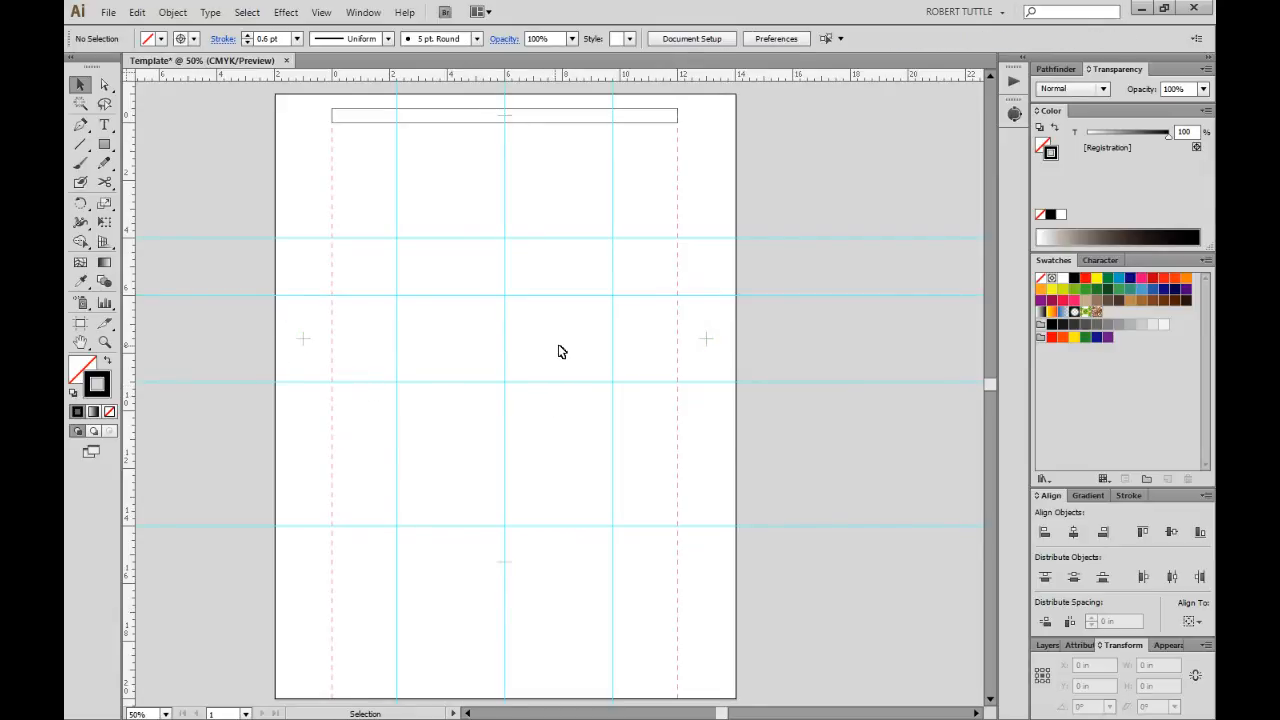
pyautogui.moveTo(613, 300); pyautogui.dragTo(800, 405)
# Check the mark group inside the Registration layer in the Layers panel.
pyautogui.click(1041, 648)
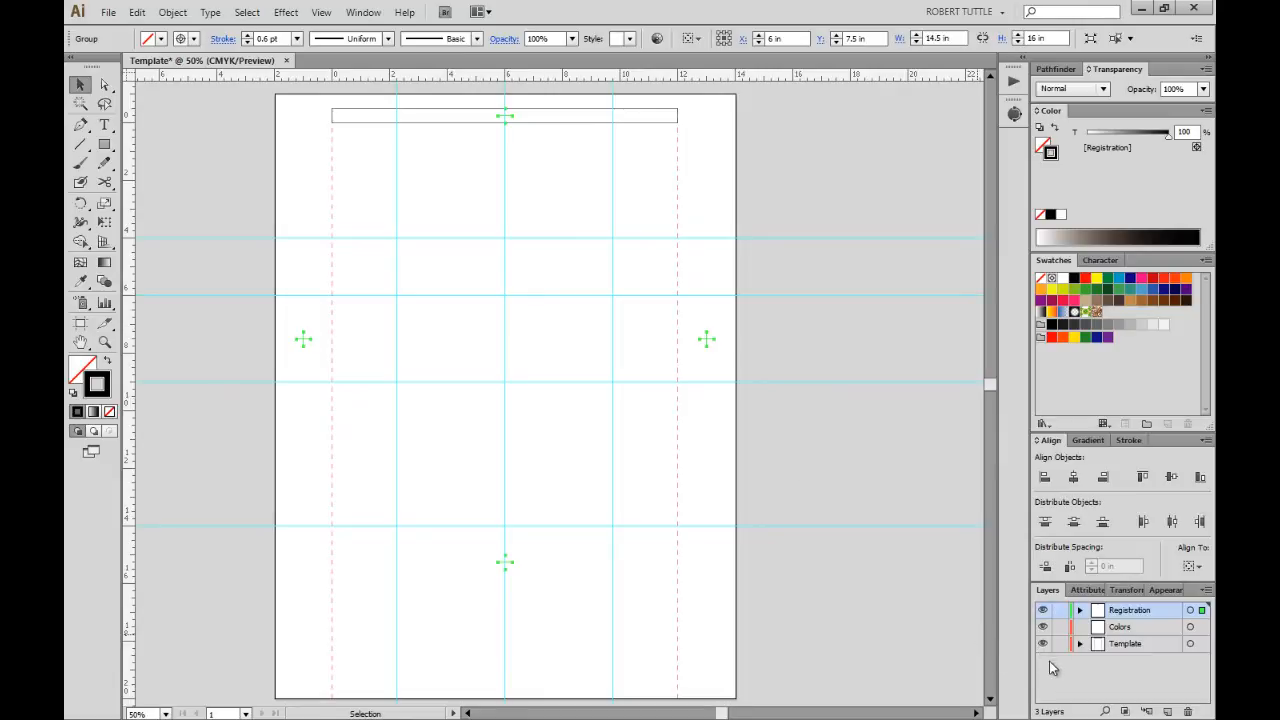
pyautogui.click(1080, 611)
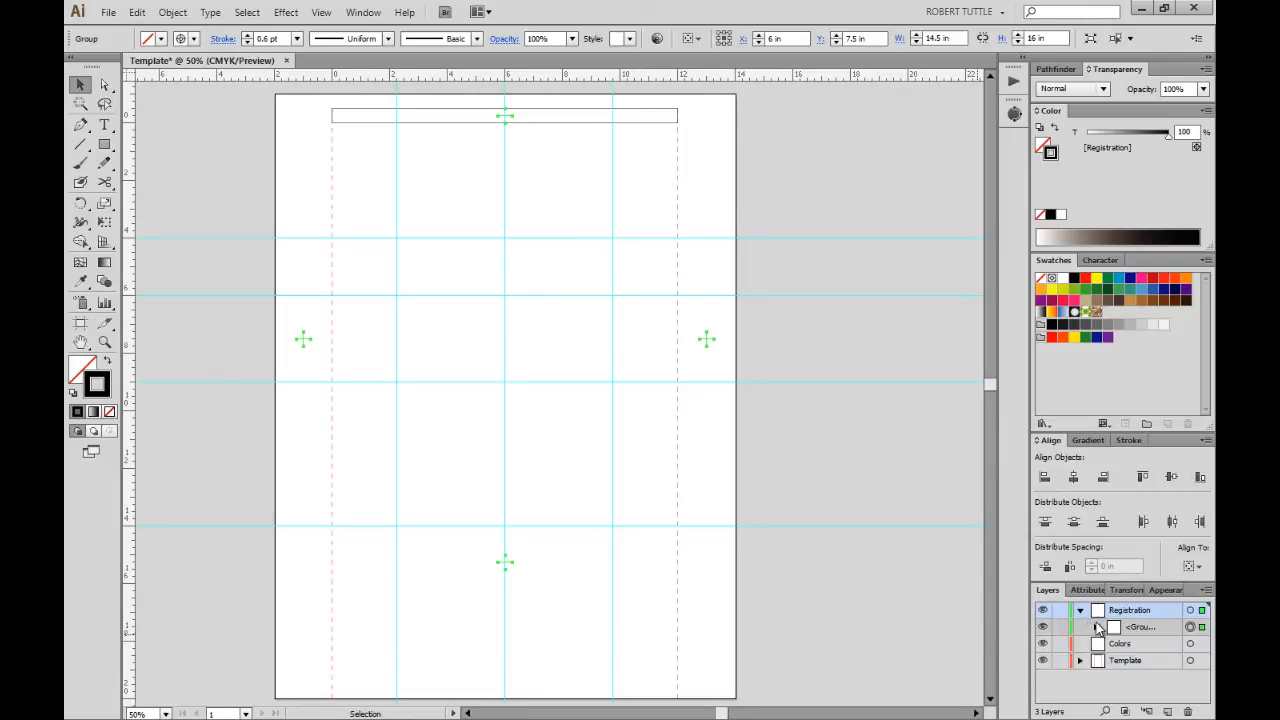
pyautogui.click(1080, 611)
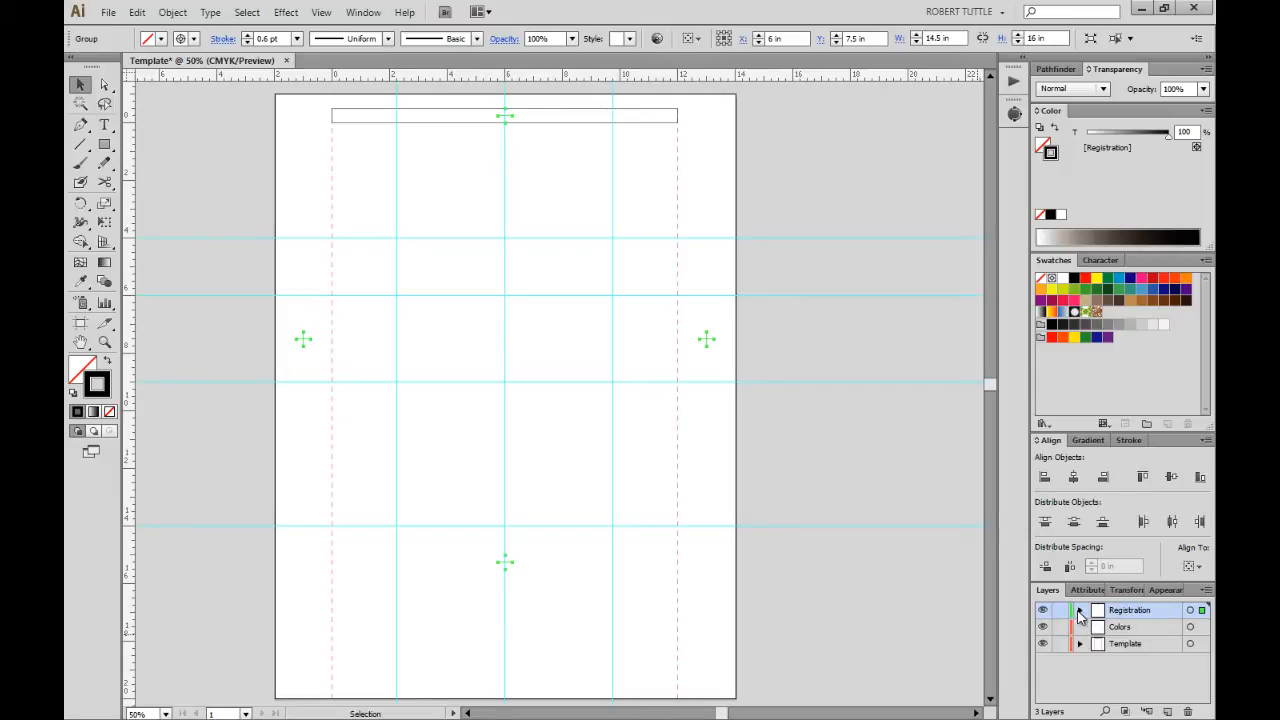
pyautogui.click(1080, 611)
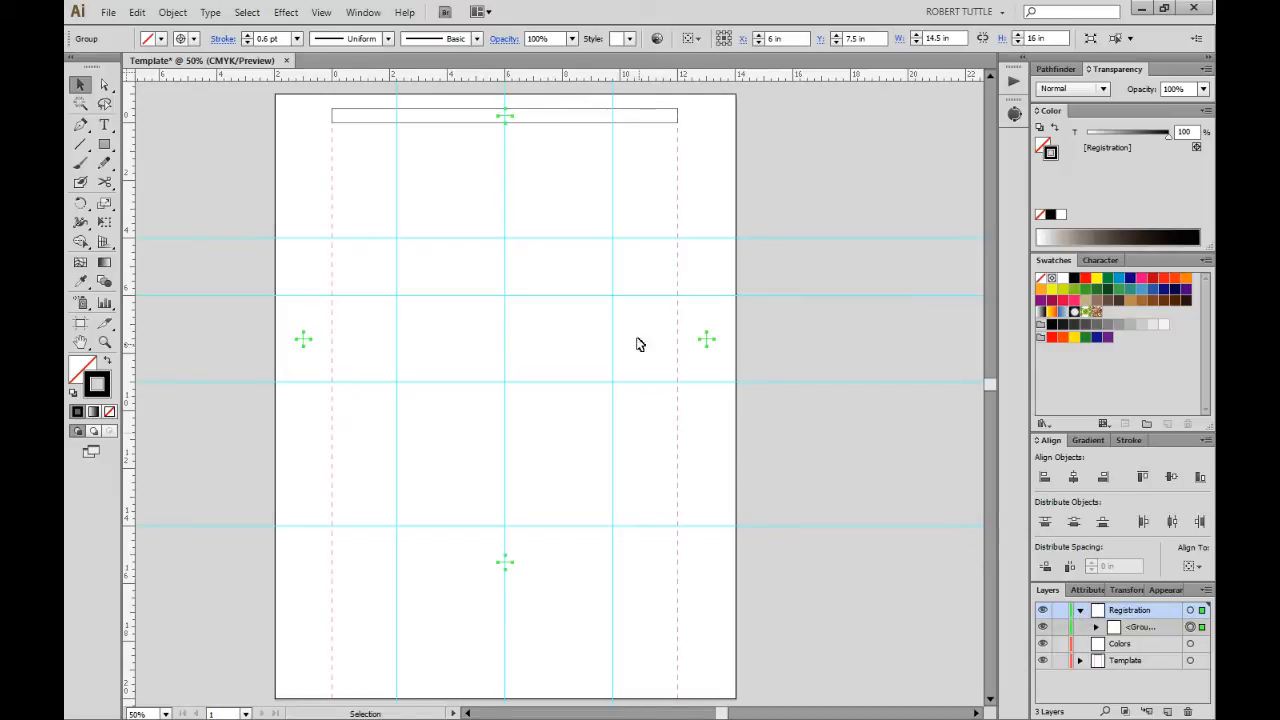
pyautogui.moveTo(647, 313); pyautogui.dragTo(740, 376)
pyautogui.click(539, 532)
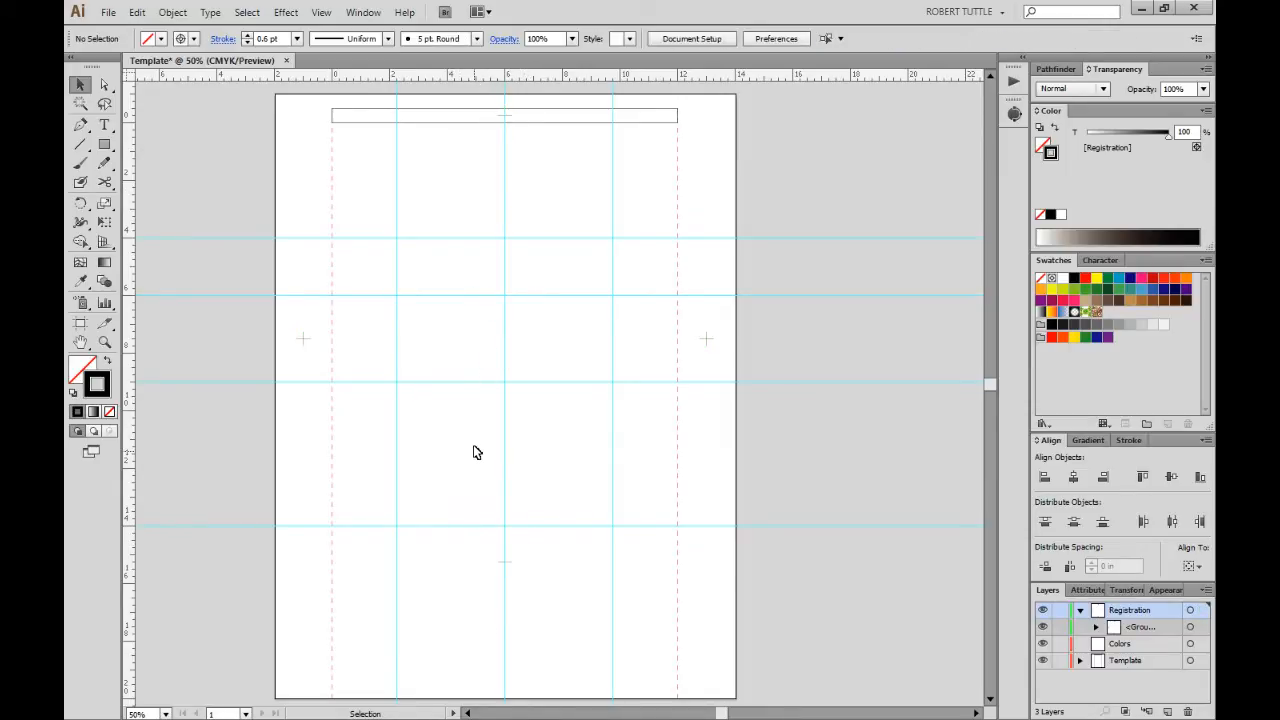
# Draw a rectangle in the upper middle of the page with black stroke and fill.
pyautogui.click(104, 144)
pyautogui.moveTo(386, 237); pyautogui.dragTo(568, 388)
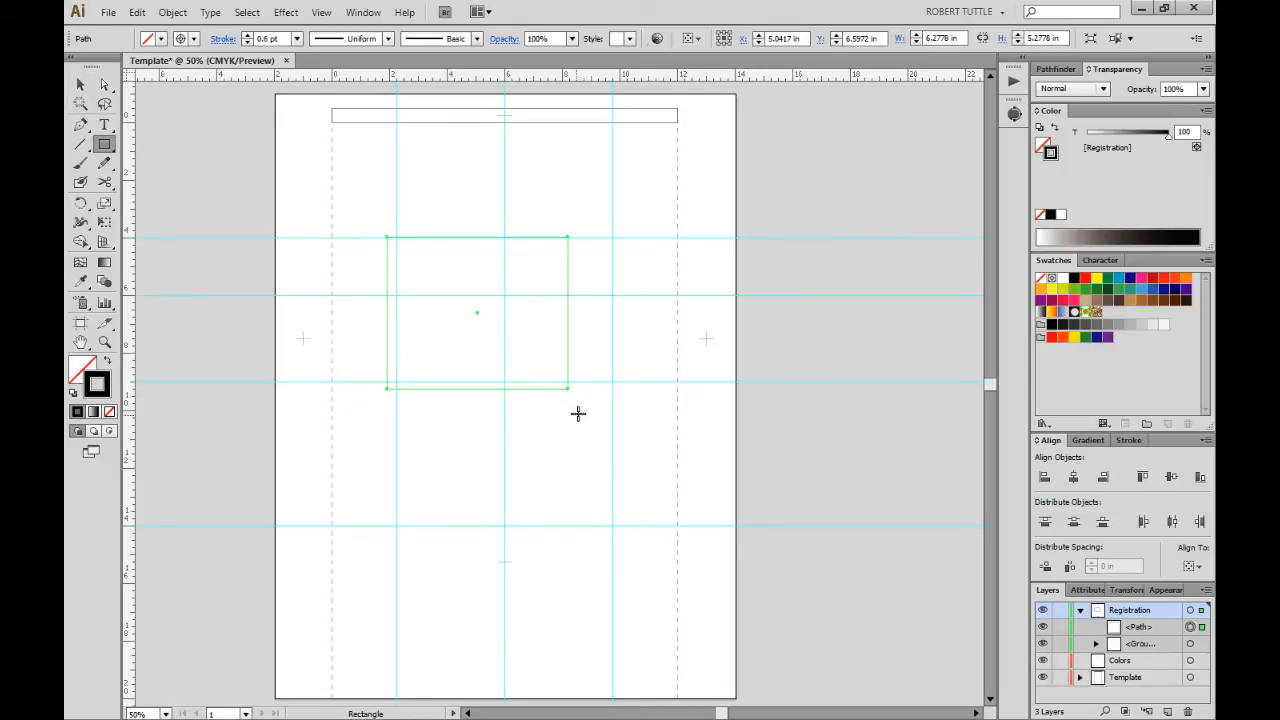
pyautogui.click(1074, 278)
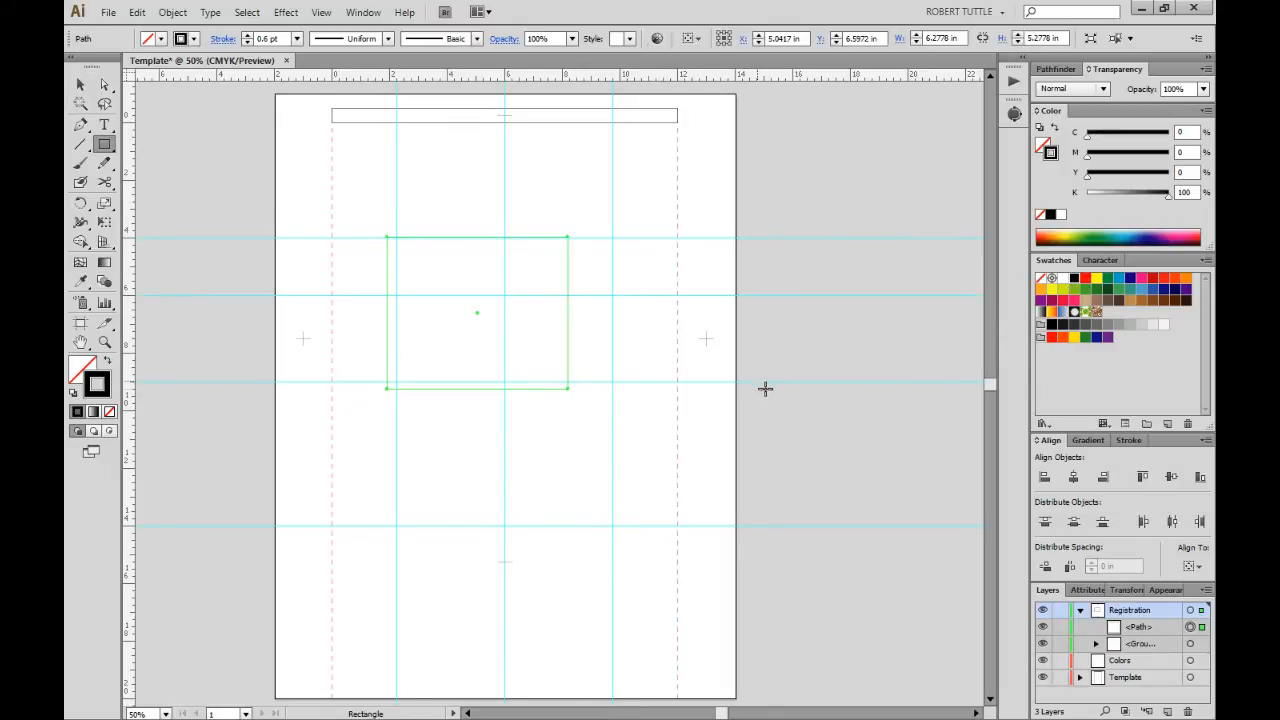
pyautogui.click(1074, 311)
pyautogui.click(1074, 279)
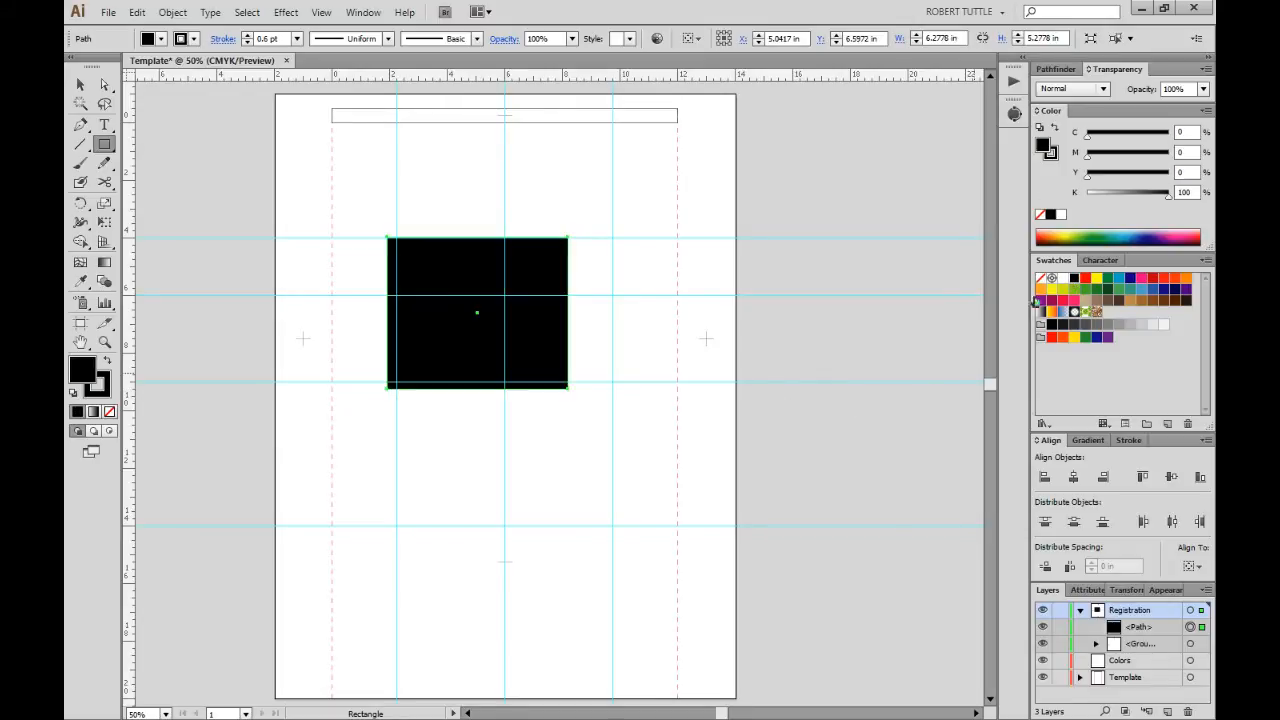
# Give the rectangle X 6 in, Y 0 in and width 12 in, keeping proportions.
pyautogui.click(1125, 590)
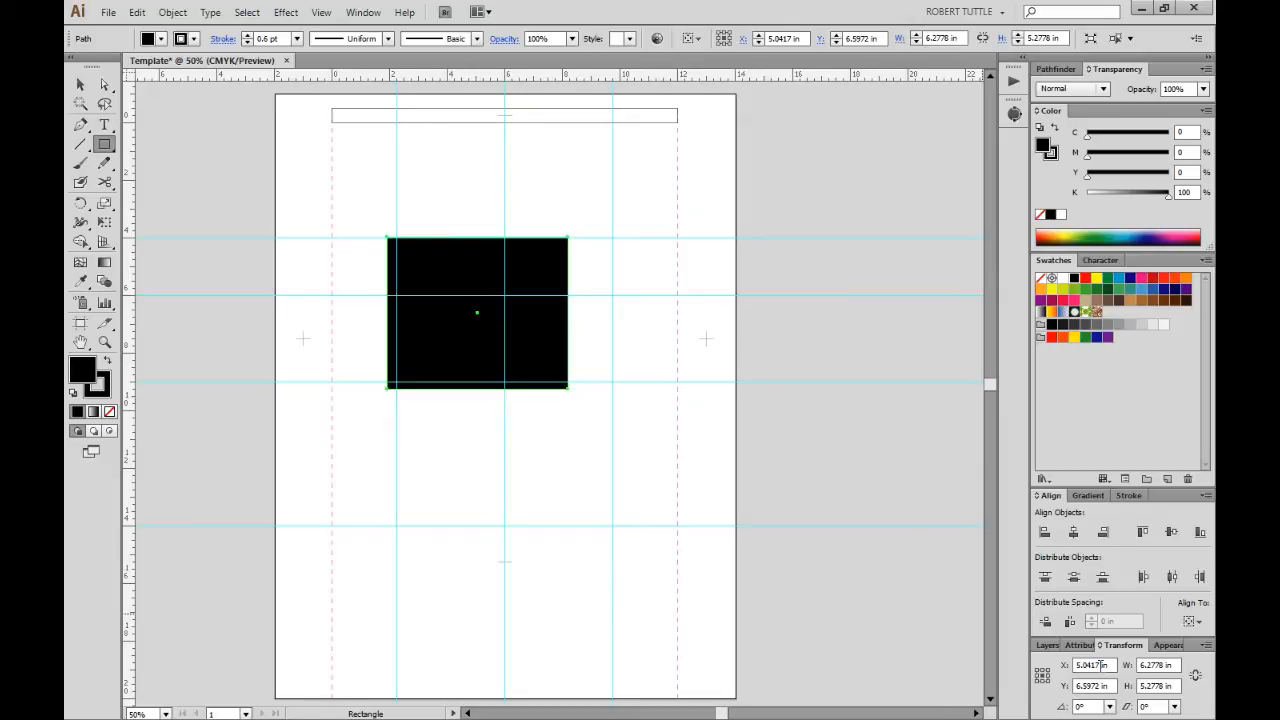
pyautogui.click(1092, 665)
pyautogui.write('6')
pyautogui.press('Tab')
pyautogui.write('0')
pyautogui.press('Tab')
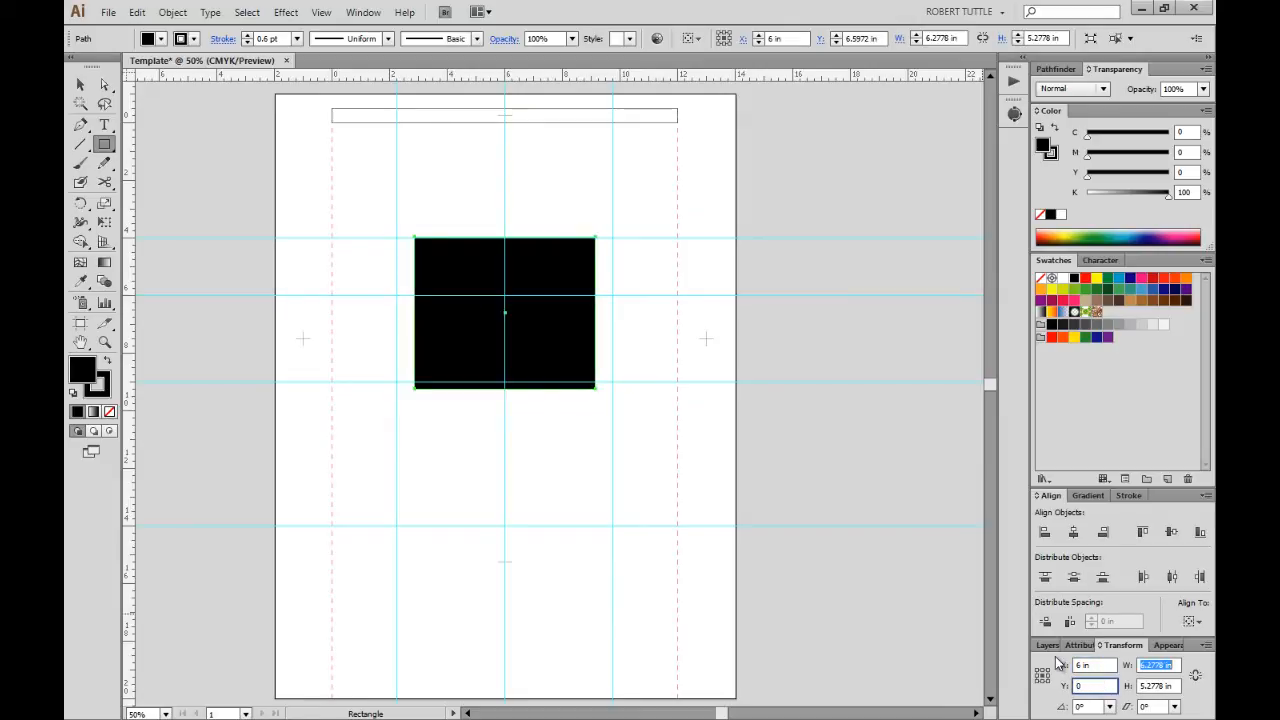
pyautogui.write('12')
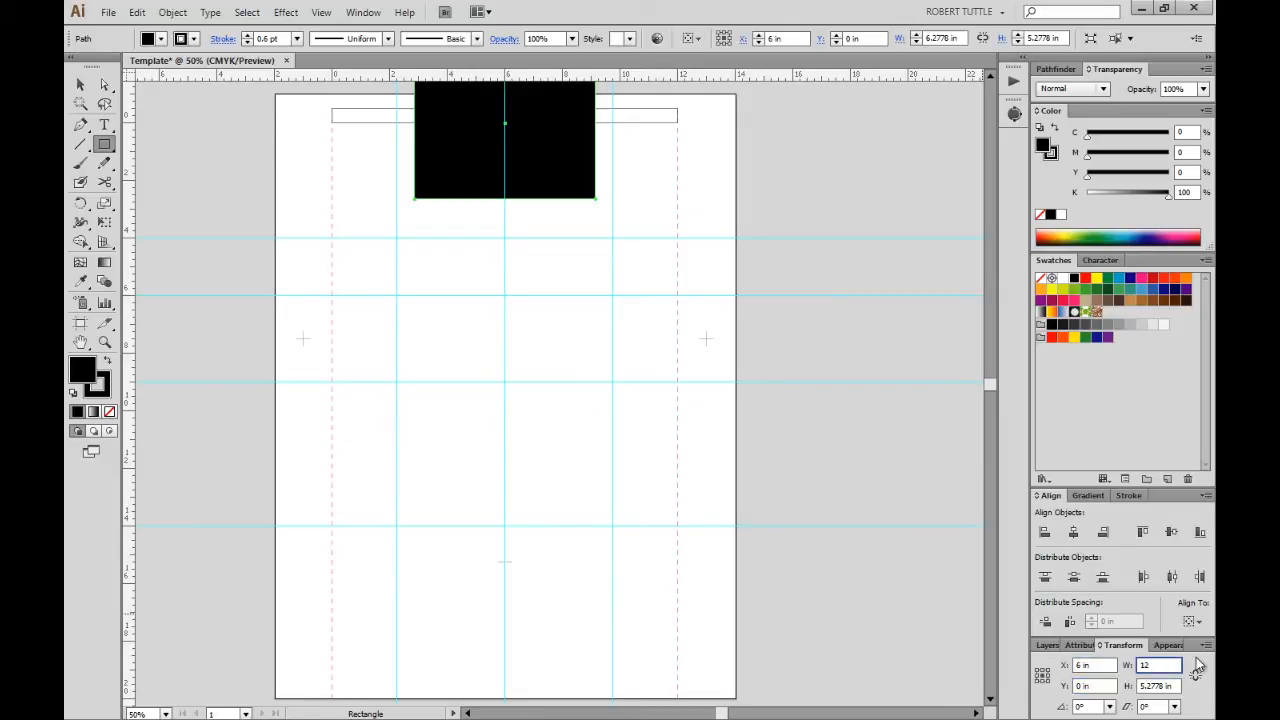
pyautogui.press('Tab')
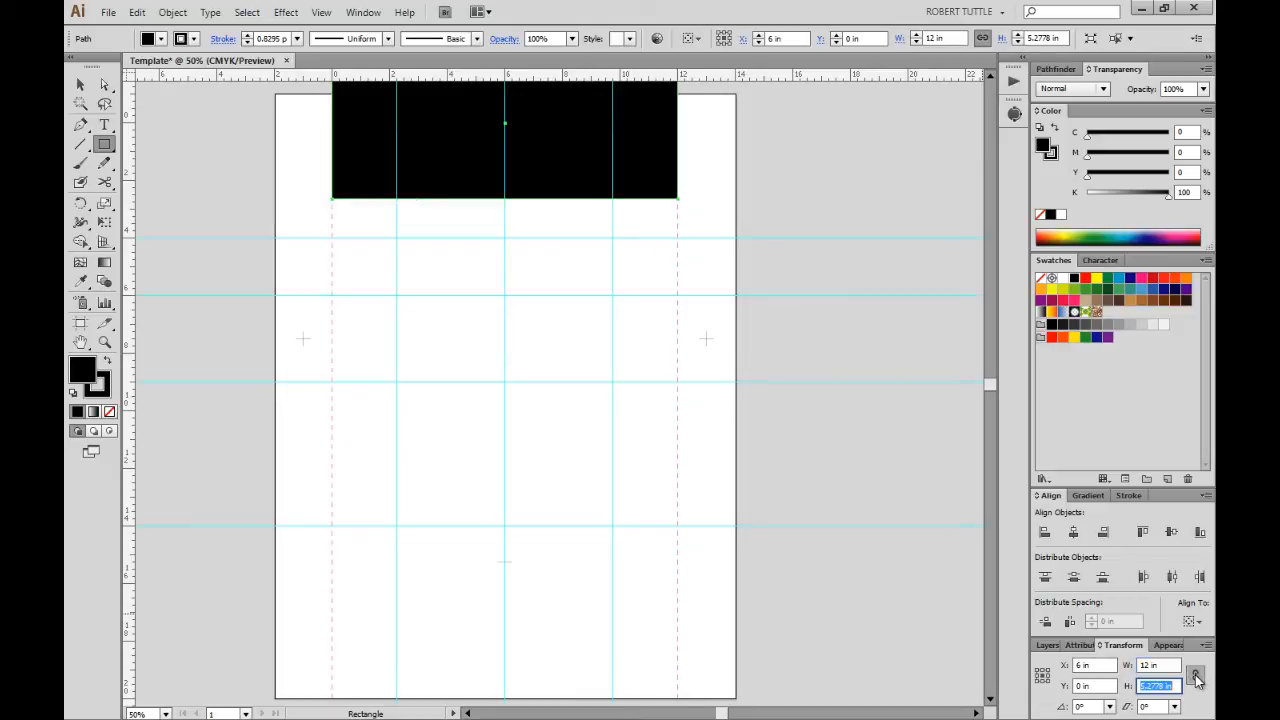
pyautogui.click(1195, 677)
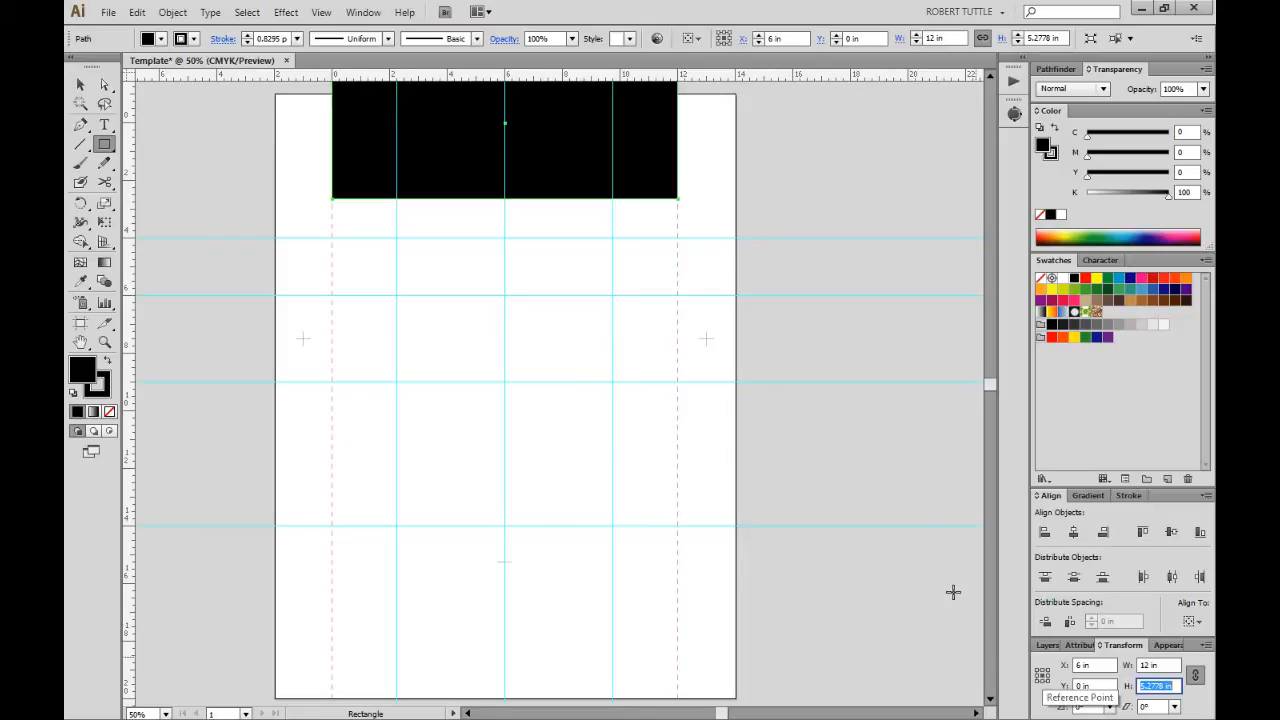
# Use the centre reference point and re-enter X 6 in, Y 0 in, width 12 in.
pyautogui.click(1043, 676)
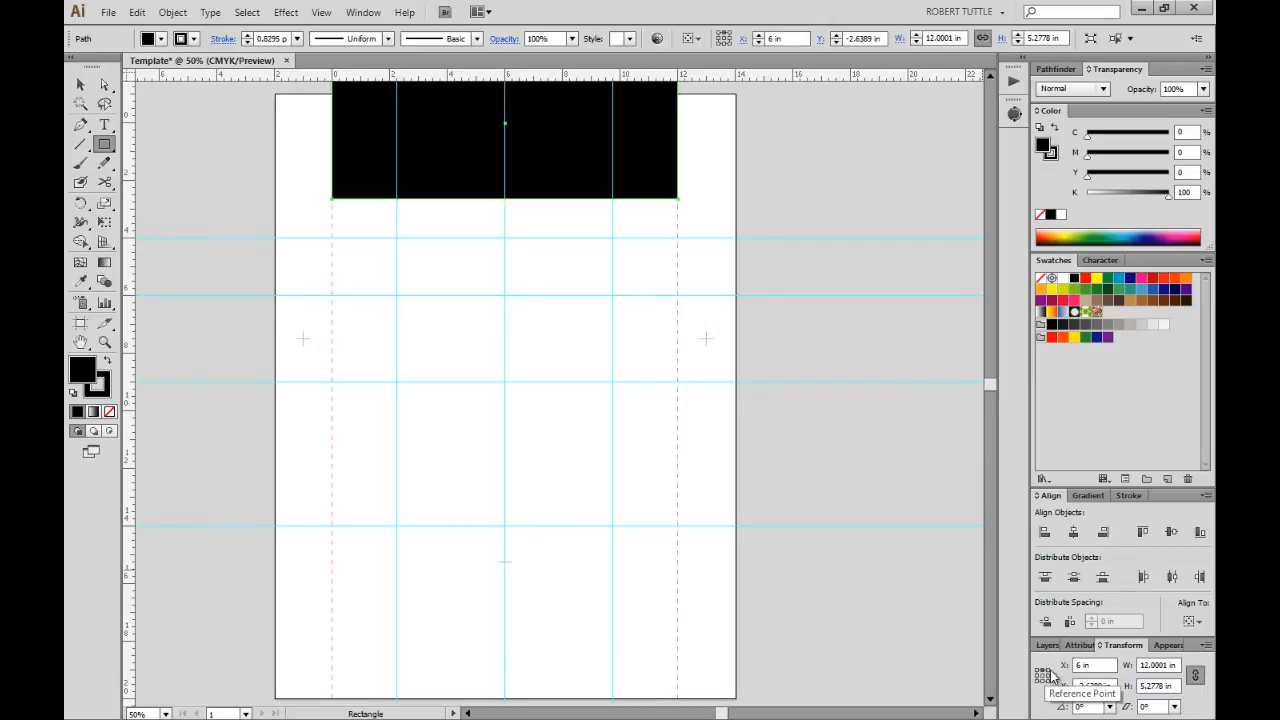
pyautogui.doubleClick(1082, 665)
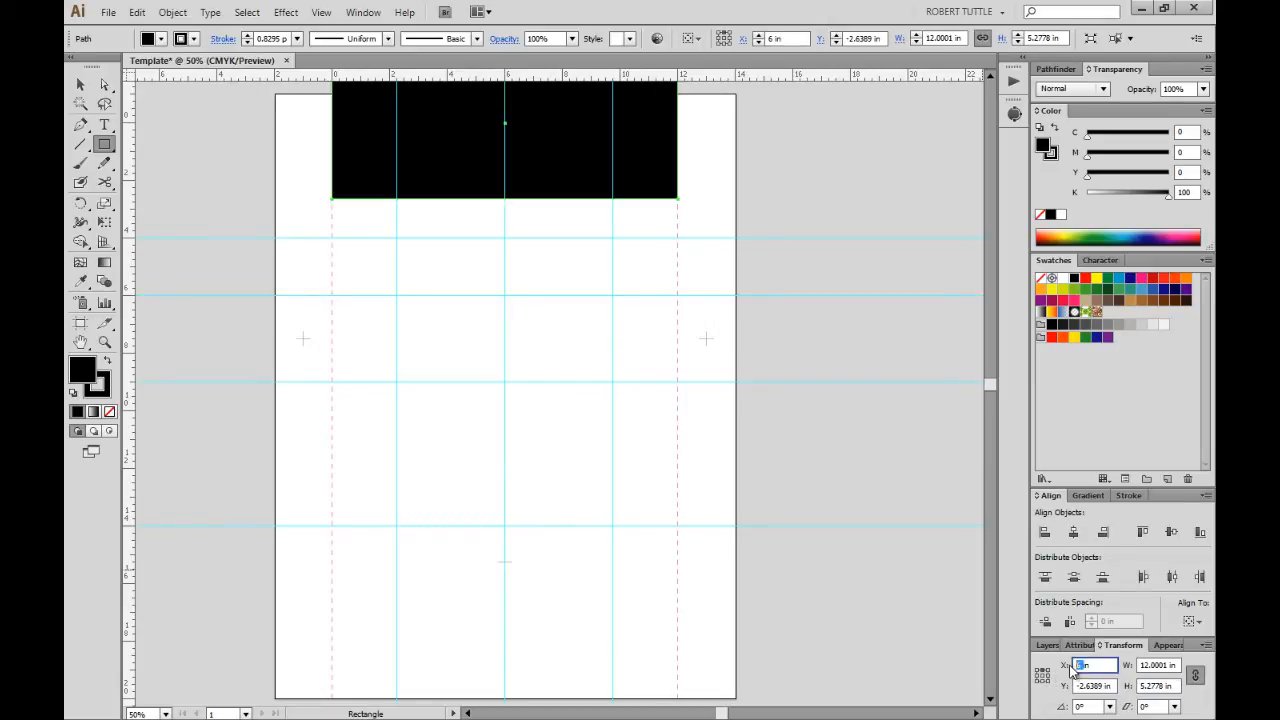
pyautogui.write('0')
pyautogui.press('Tab')
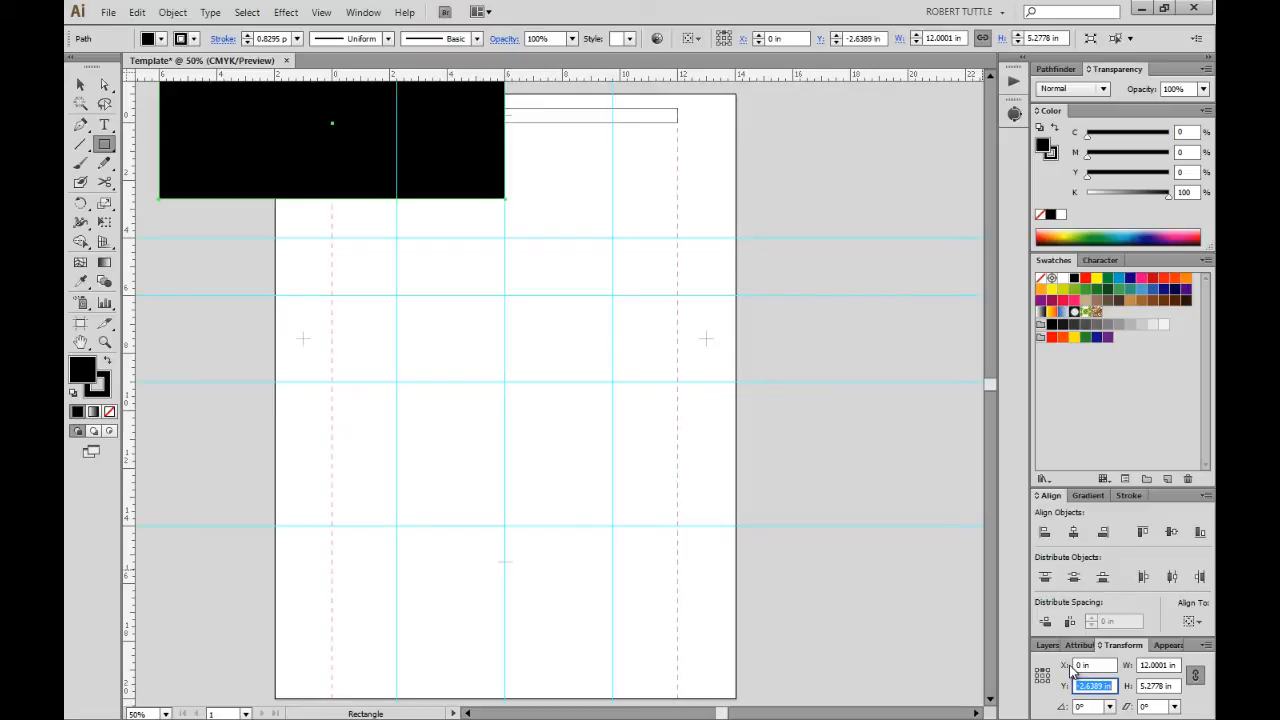
pyautogui.write('0')
pyautogui.press('Tab')
pyautogui.hotkey('shift', 'Tab')
pyautogui.hotkey('shift', 'Tab')
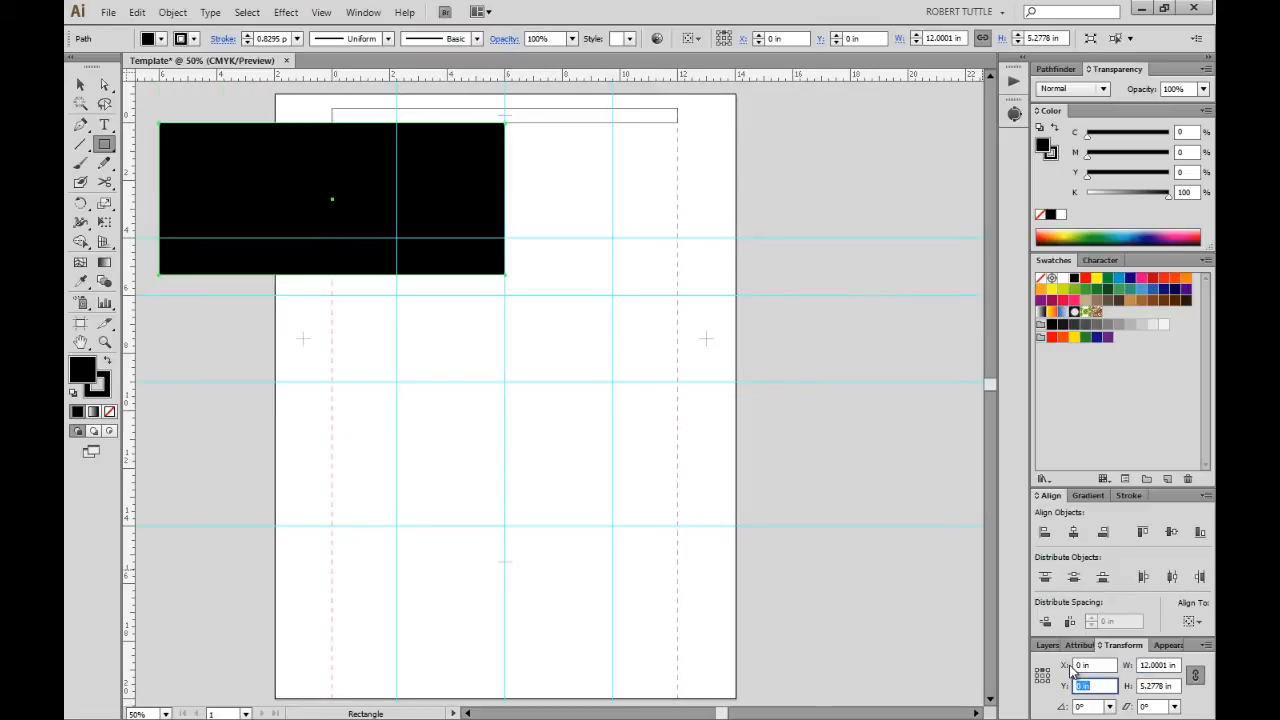
pyautogui.press('Tab')
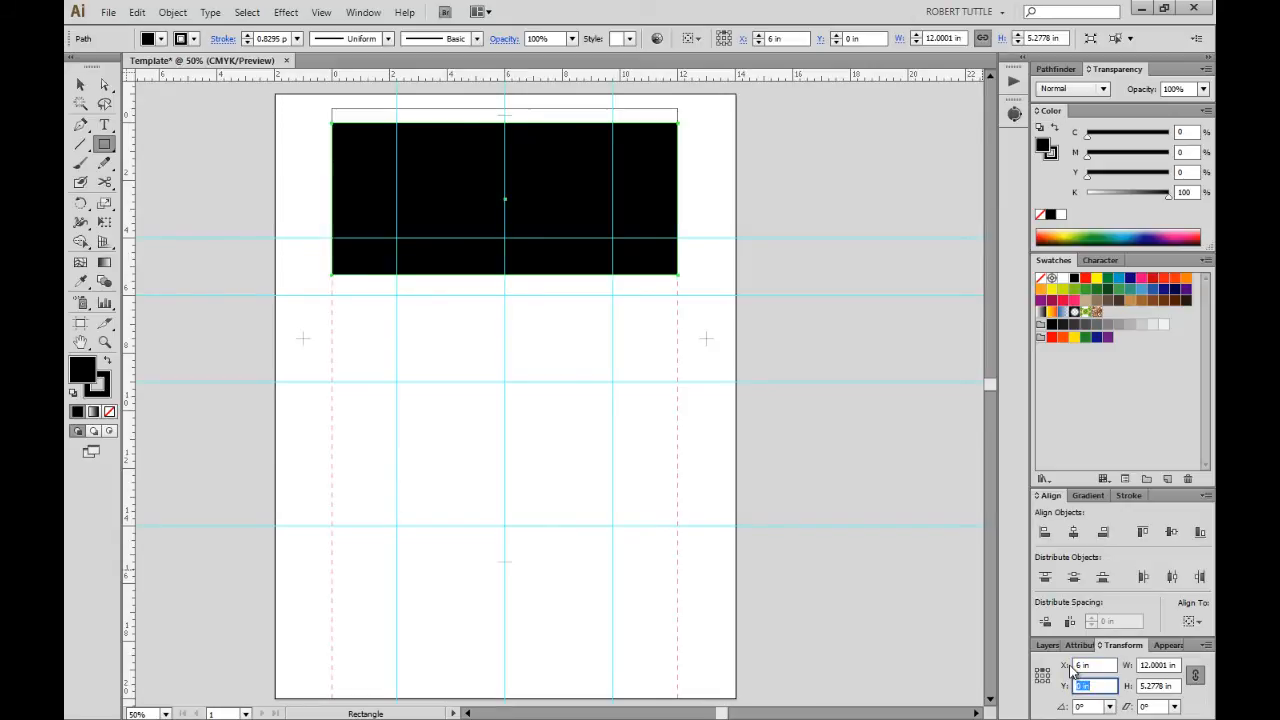
pyautogui.press('Tab')
pyautogui.write('12')
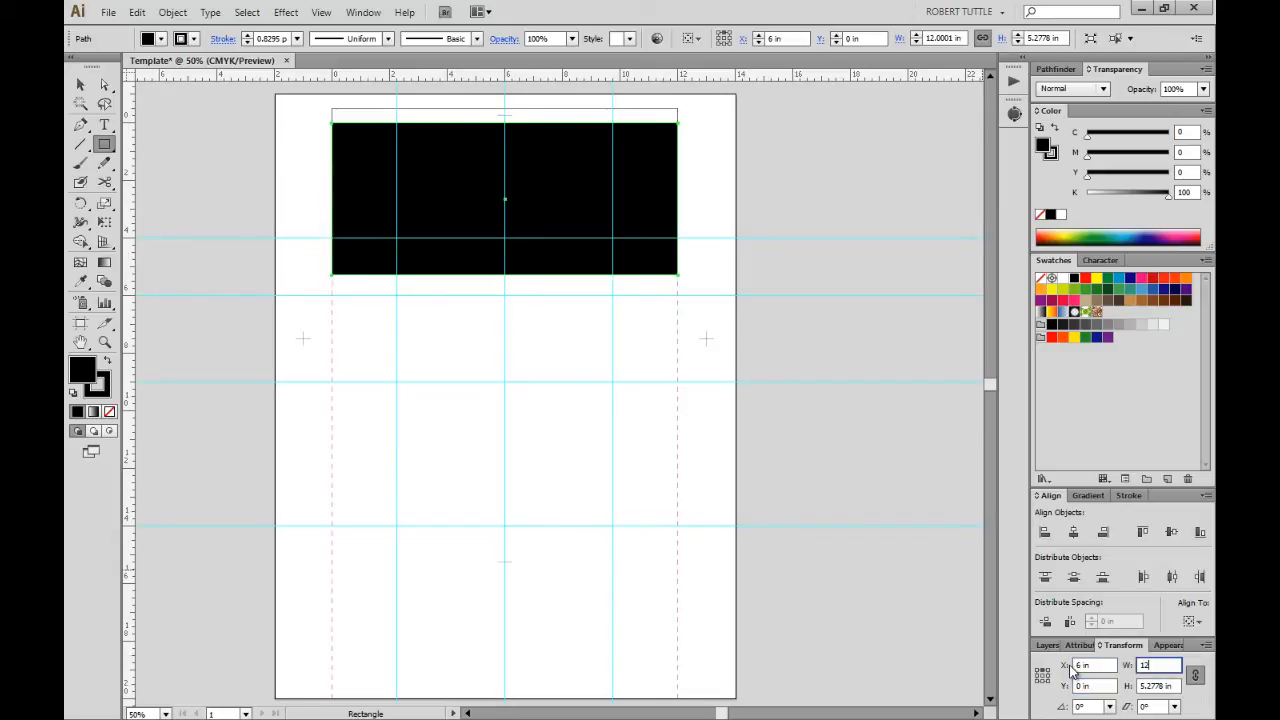
pyautogui.press('Tab')
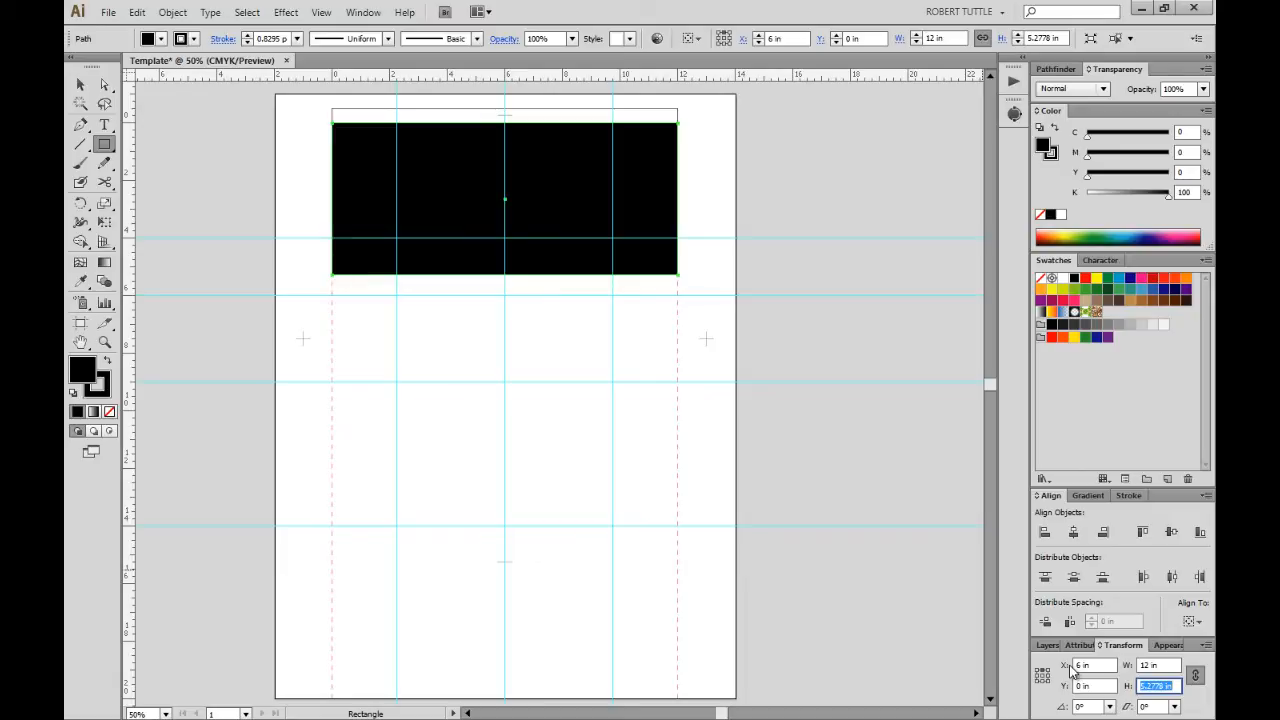
# Cancel the Rectangle size dialog and deselect the black rectangle.
pyautogui.click(573, 318)
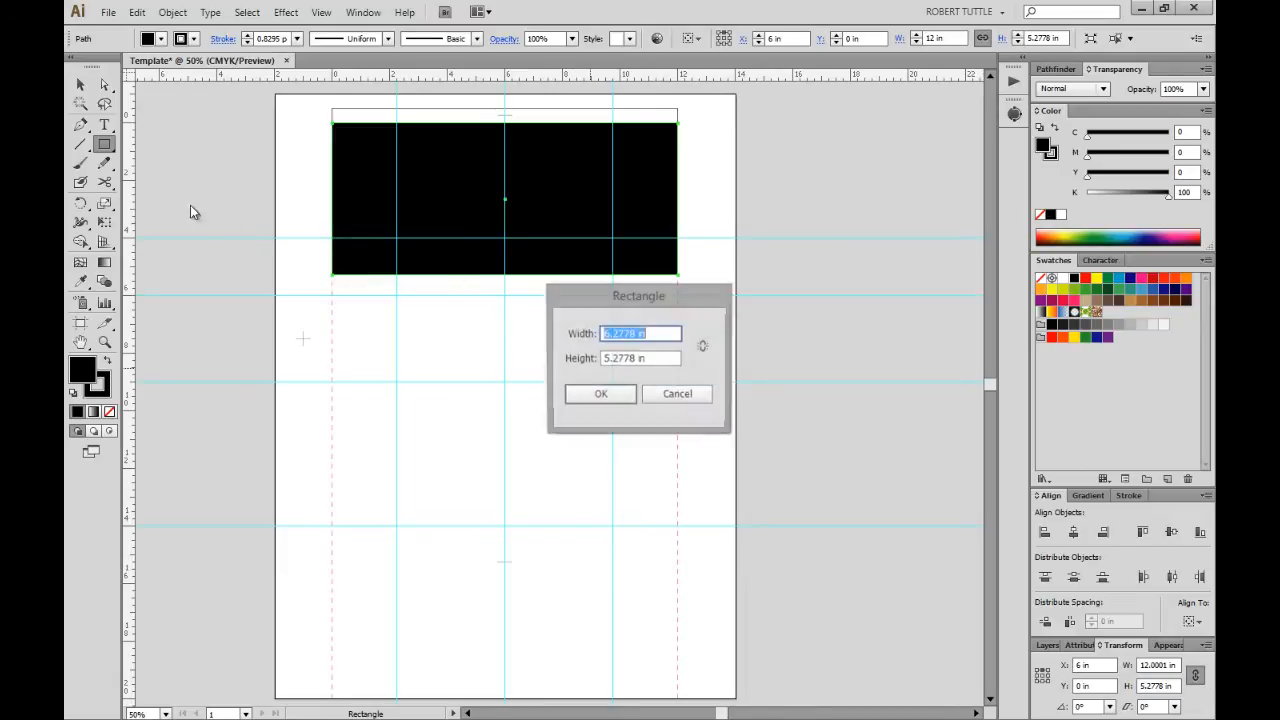
pyautogui.click(677, 395)
pyautogui.click(80, 84)
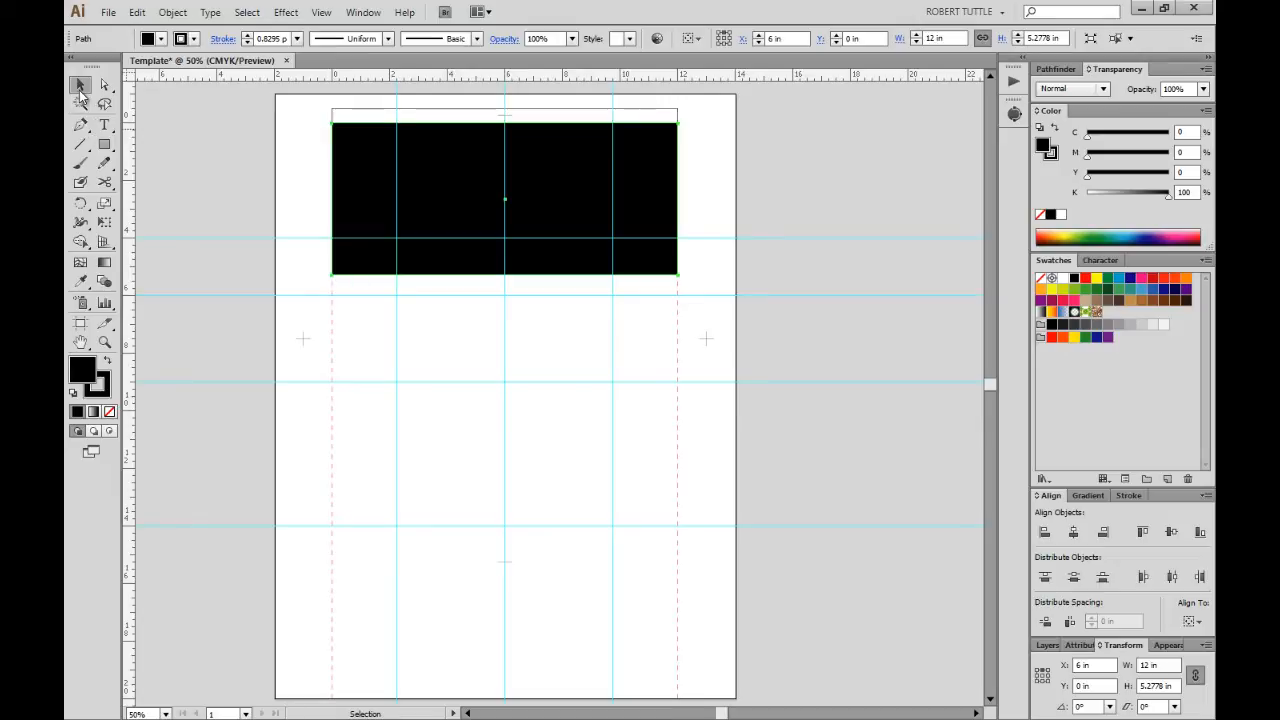
pyautogui.click(431, 326)
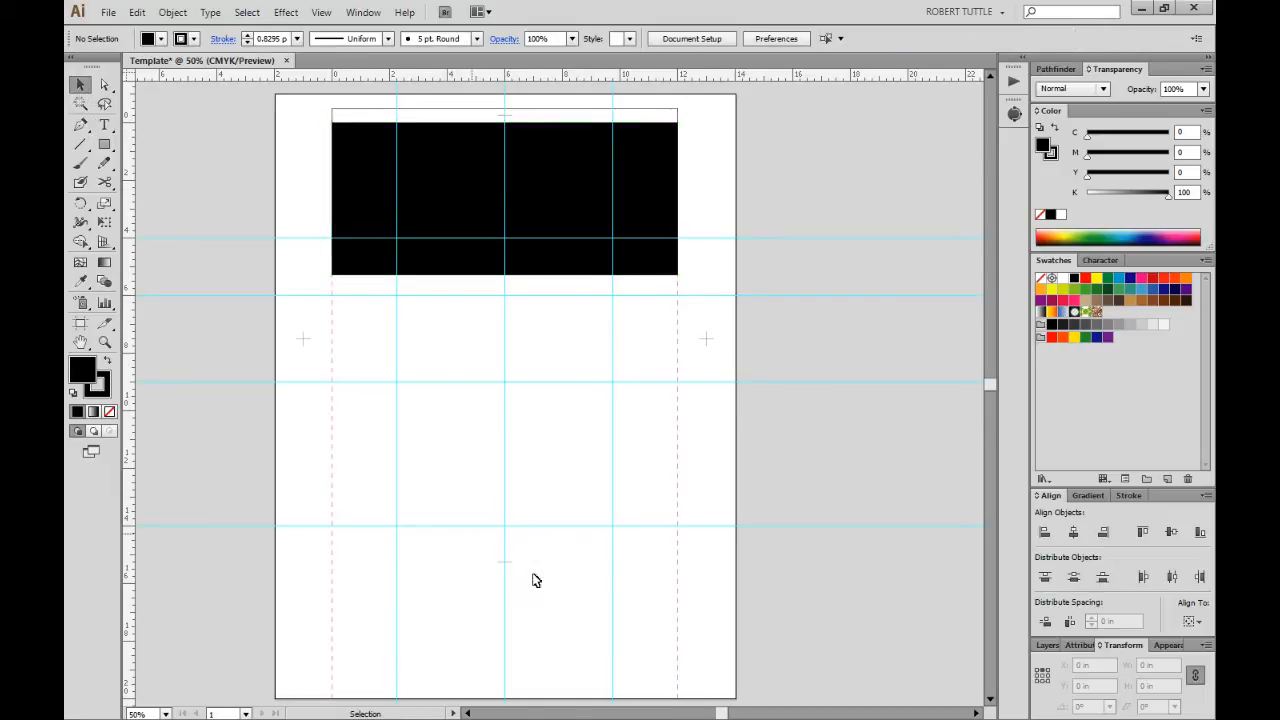
# Try squashing the registration mark group upward with Free Transform, then undo it.
pyautogui.moveTo(535, 580); pyautogui.dragTo(590, 633)
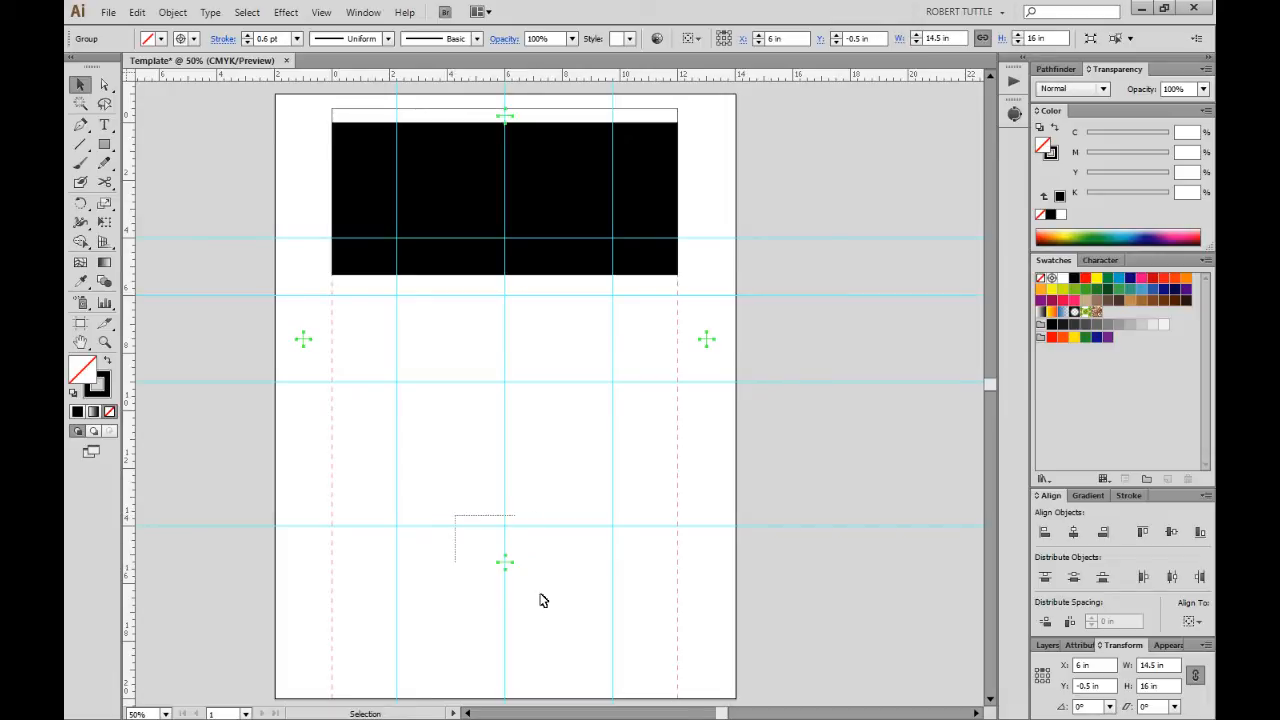
pyautogui.press('e')
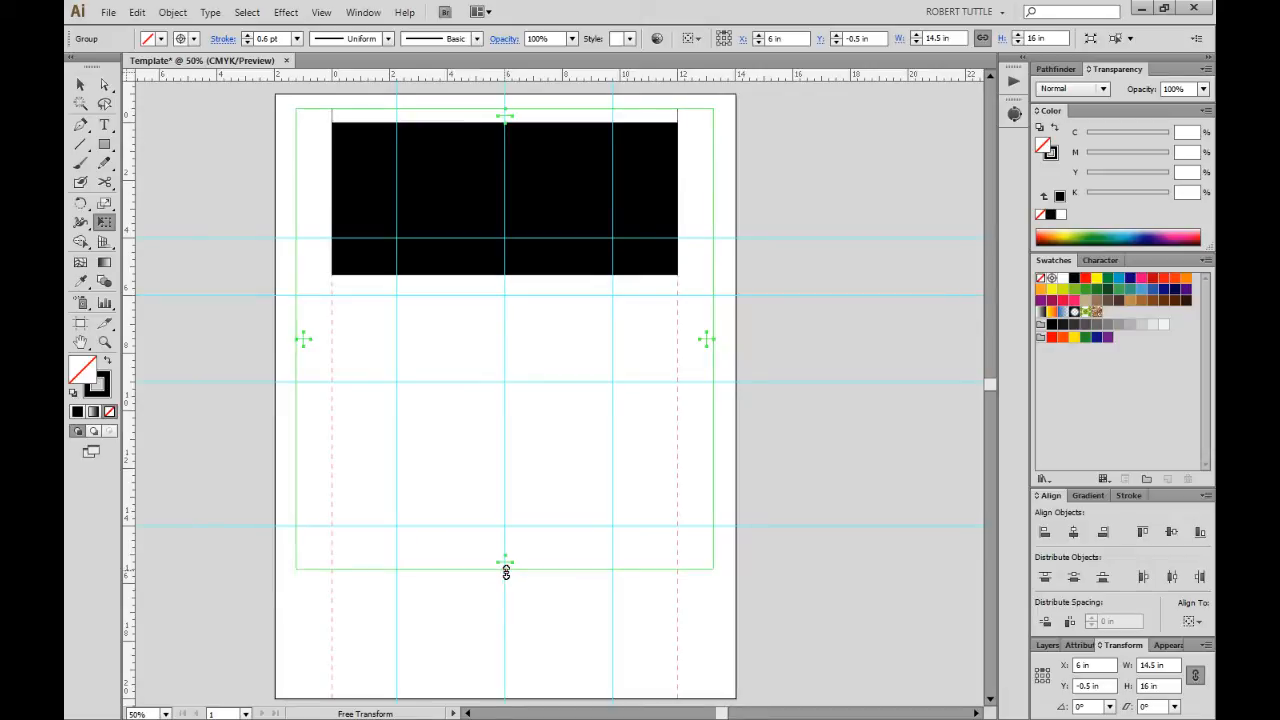
pyautogui.moveTo(506, 570); pyautogui.dragTo(540, 292)
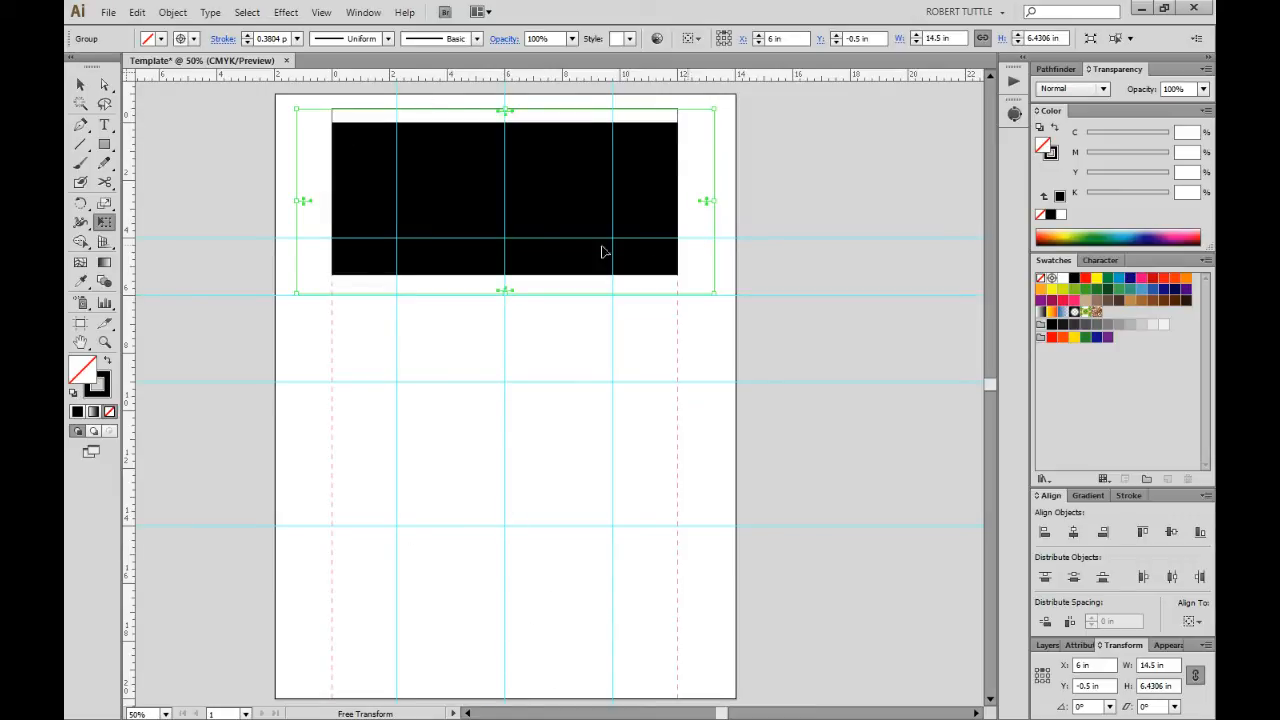
pyautogui.hotkey('ctrl', 'z')
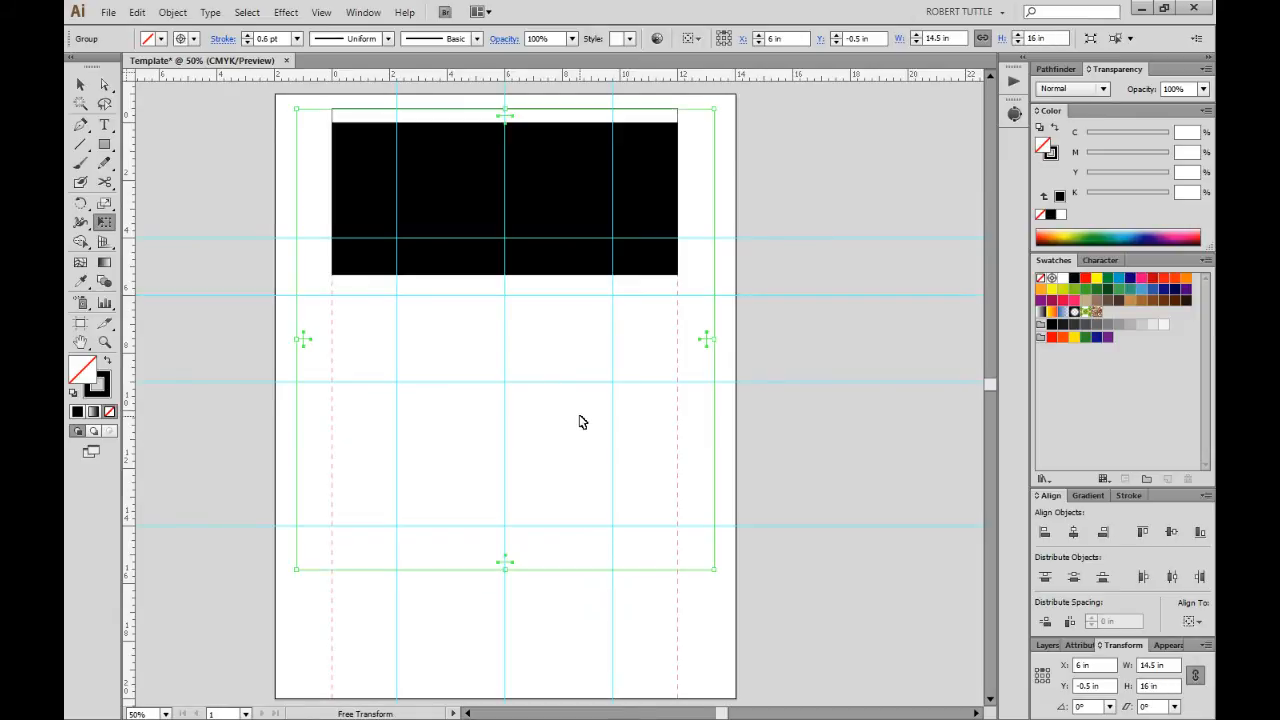
# Shift the black rectangle slightly left to X 5.7222 in.
pyautogui.press('v')
pyautogui.click(511, 357)
pyautogui.moveTo(357, 166); pyautogui.dragTo(349, 166)
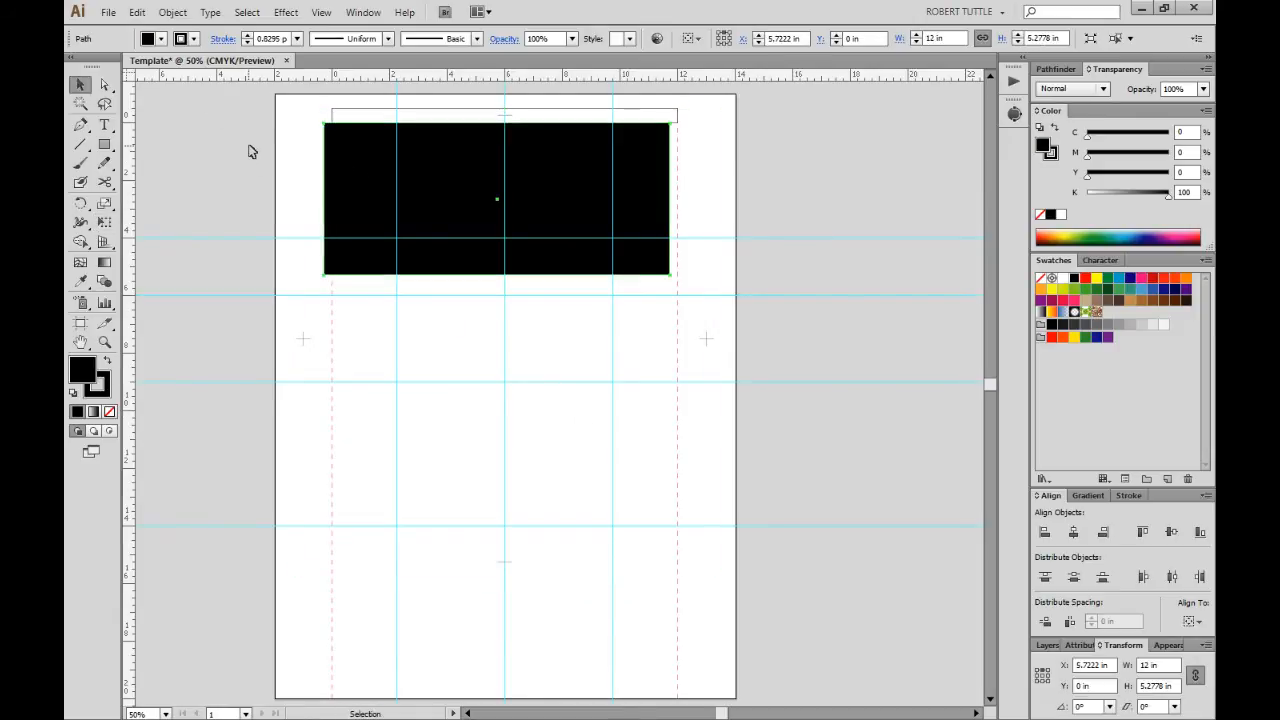
# Delete the black rectangle and show the Layers panel.
pyautogui.click(295, 164)
pyautogui.click(352, 178)
pyautogui.press('Delete')
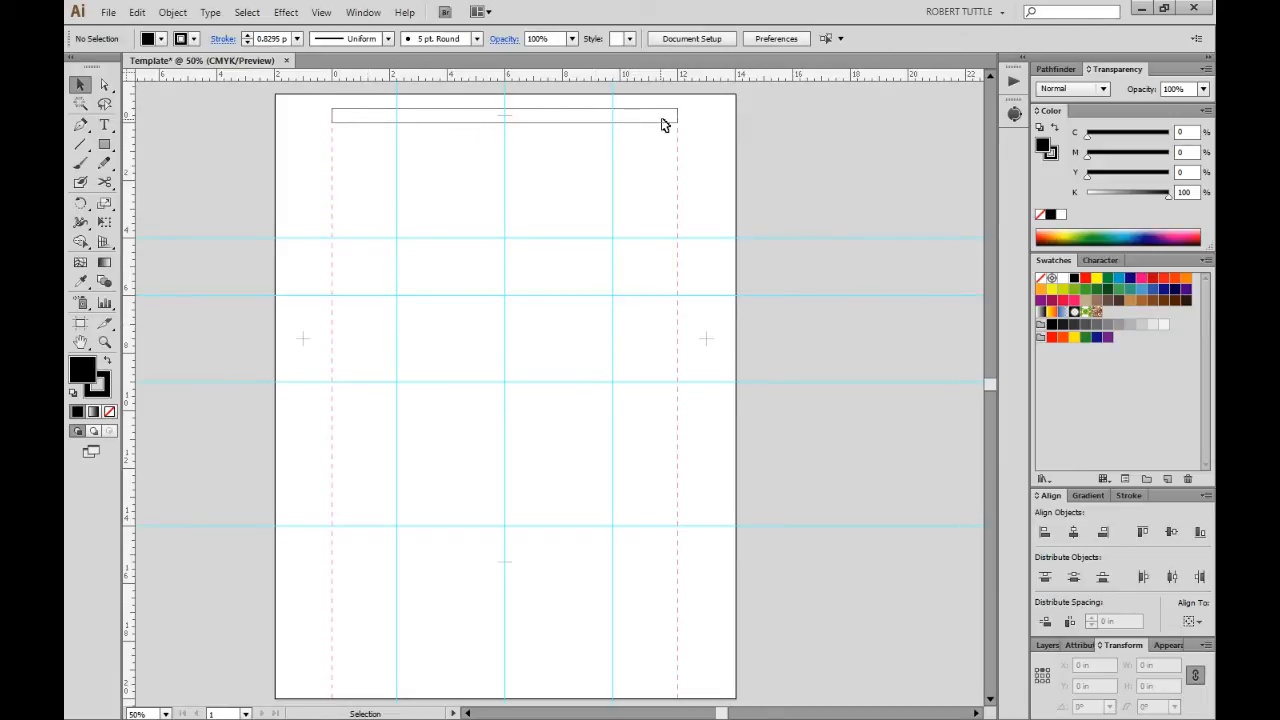
pyautogui.click(1046, 646)
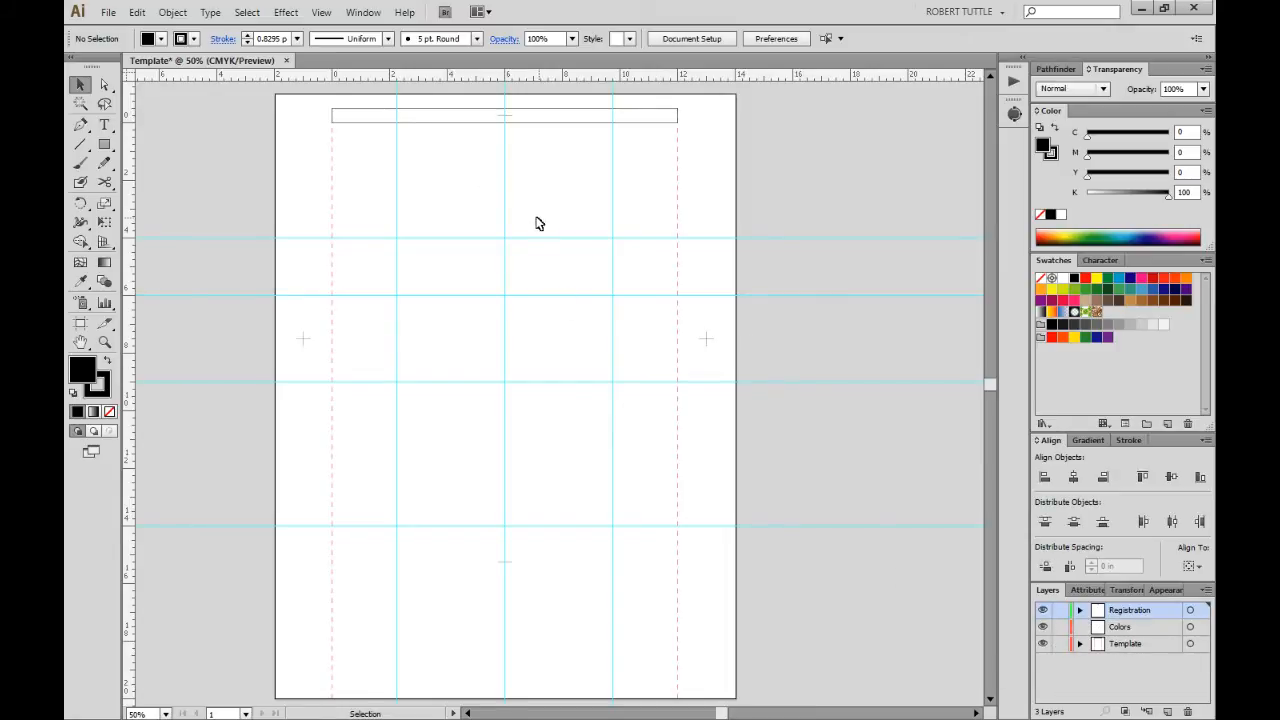
# Start a text line in the header box with a 21 pt font size.
pyautogui.click(104, 124)
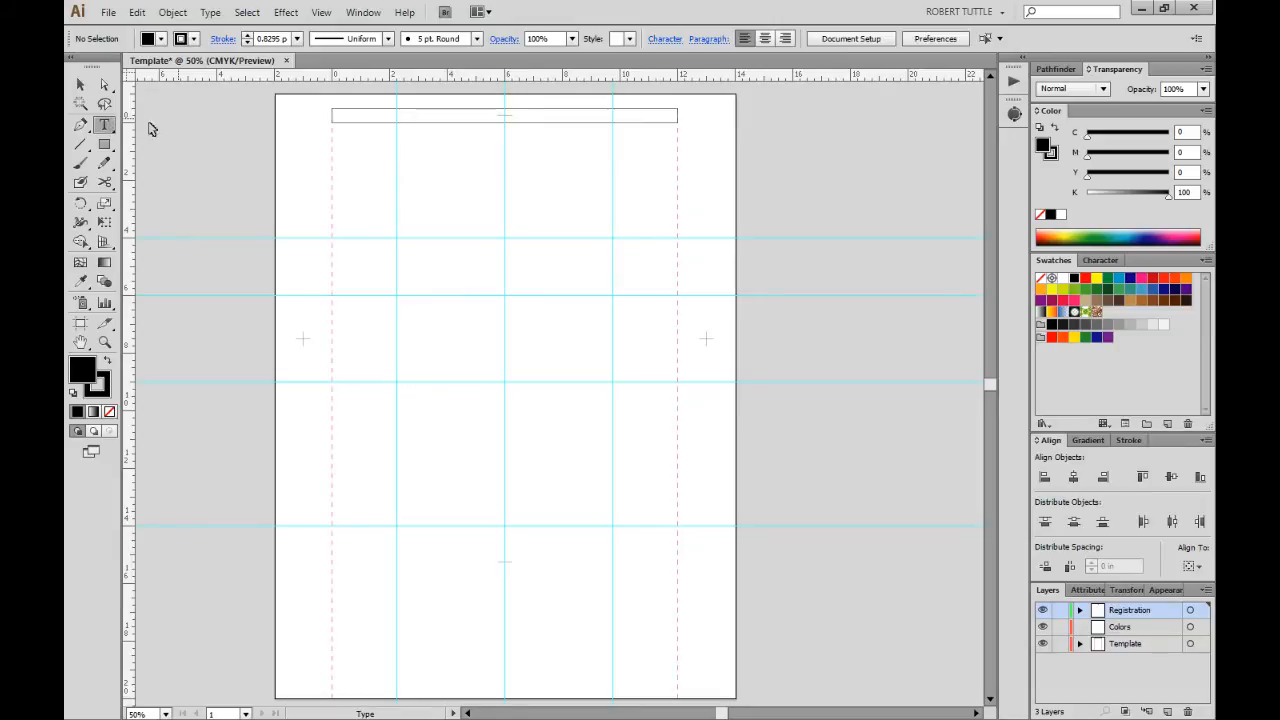
pyautogui.click(352, 116)
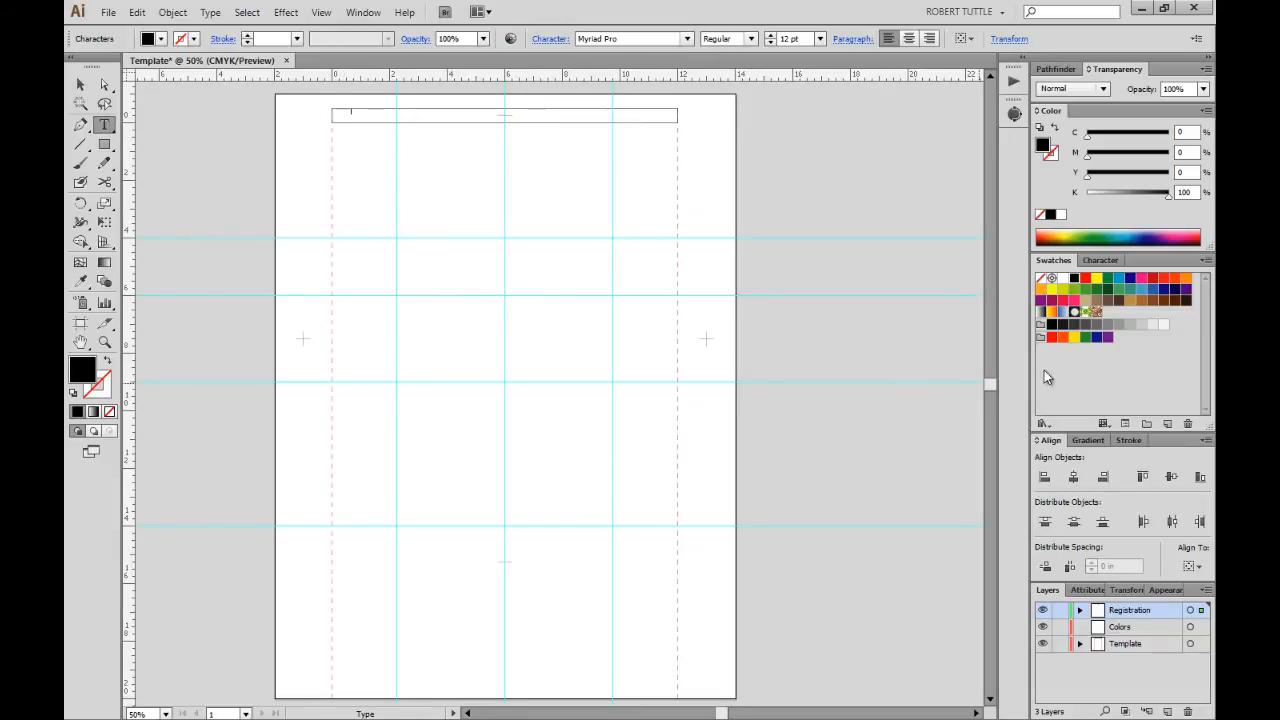
pyautogui.click(1100, 260)
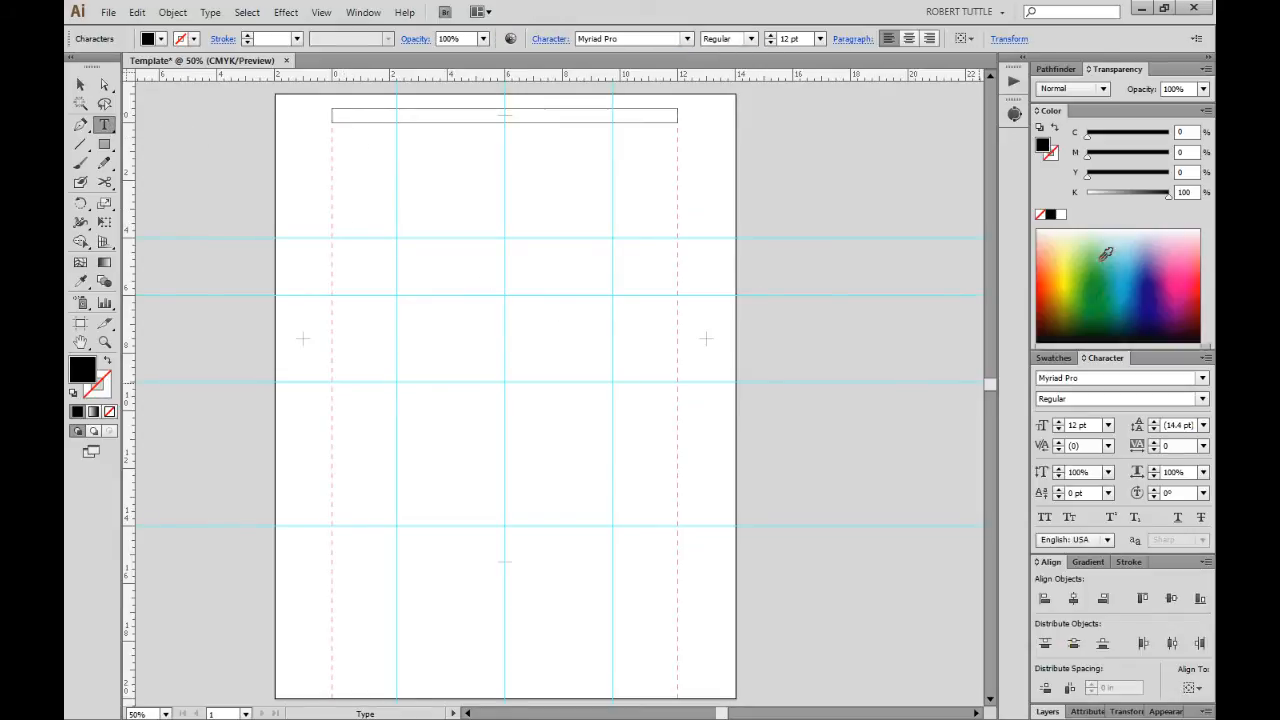
pyautogui.click(1108, 426)
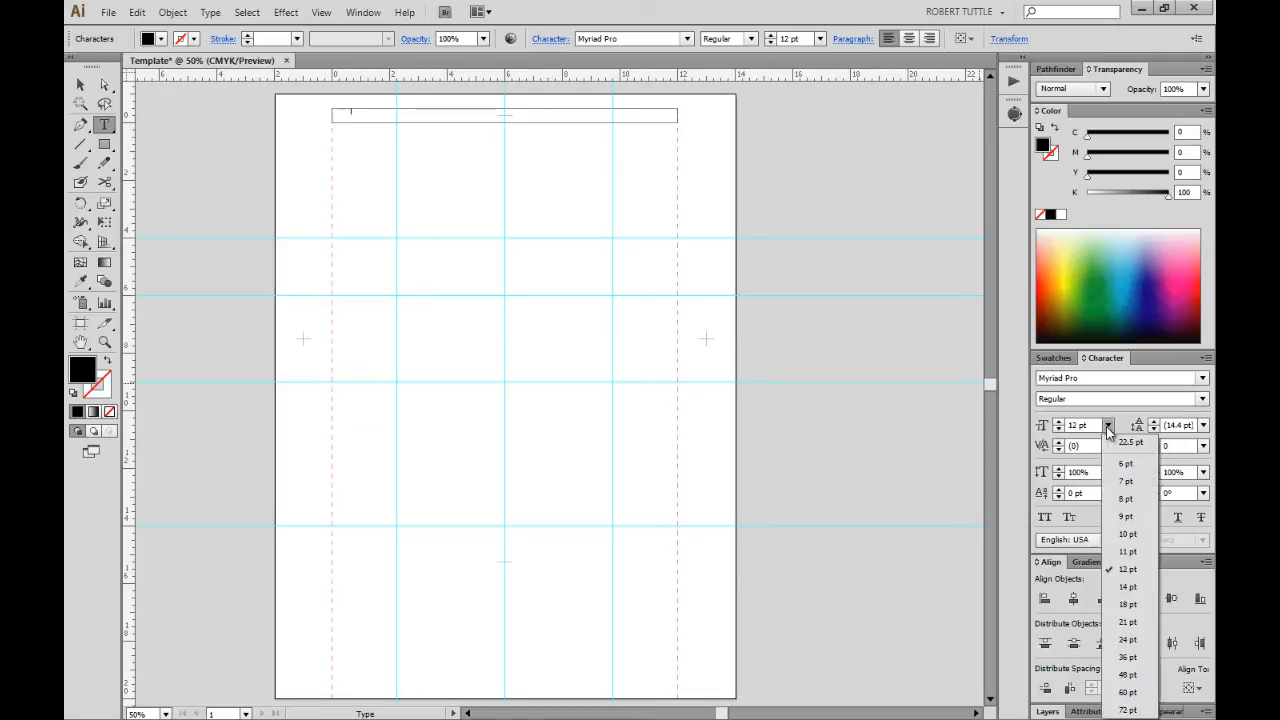
pyautogui.click(1140, 640)
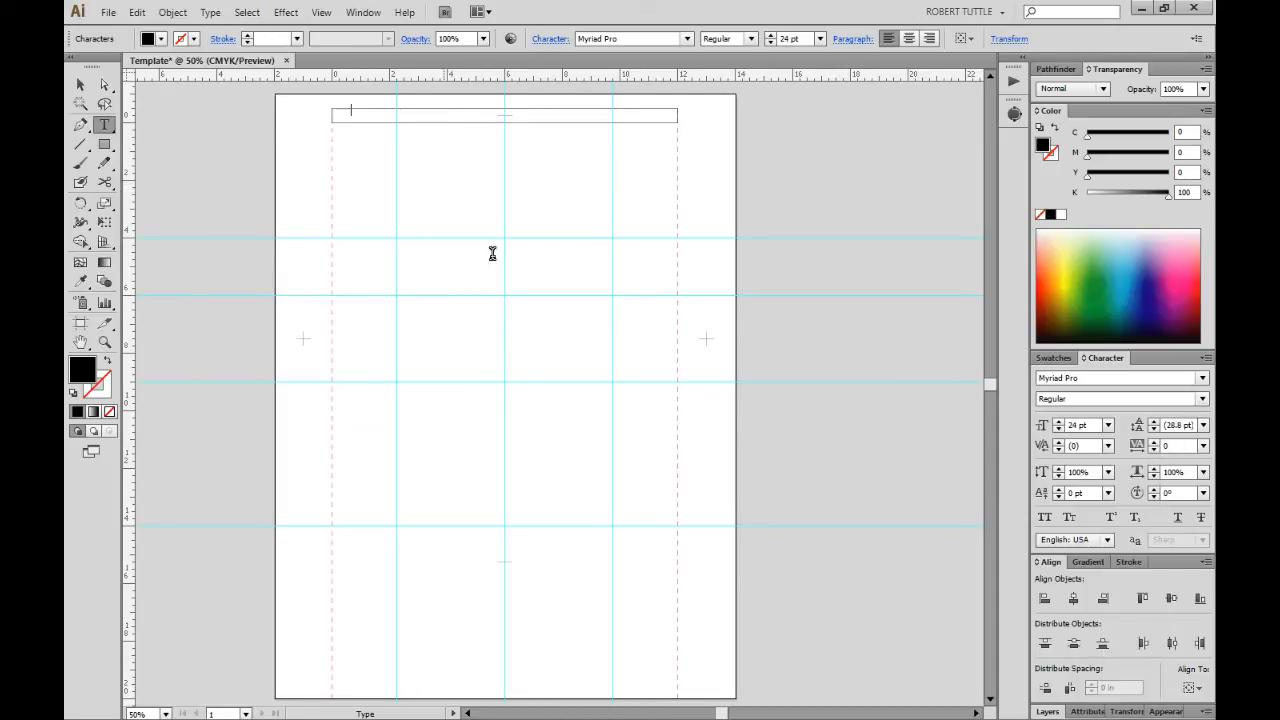
pyautogui.click(1108, 426)
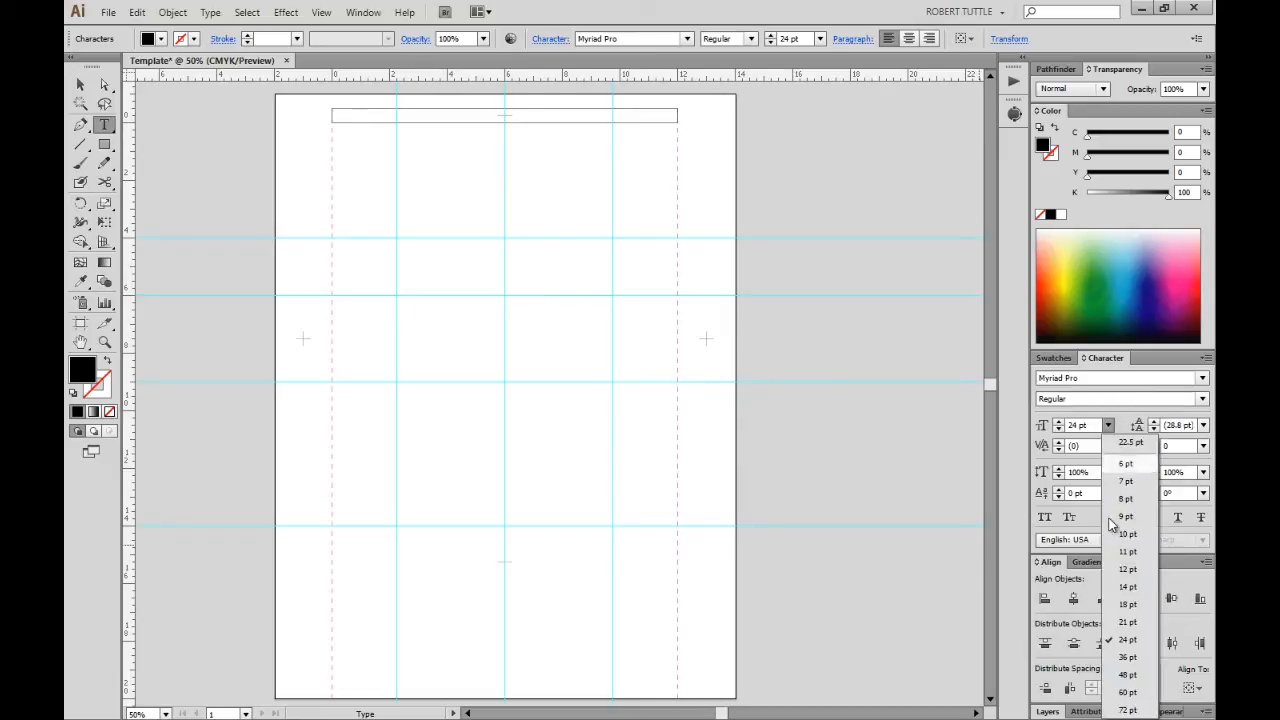
pyautogui.click(1113, 621)
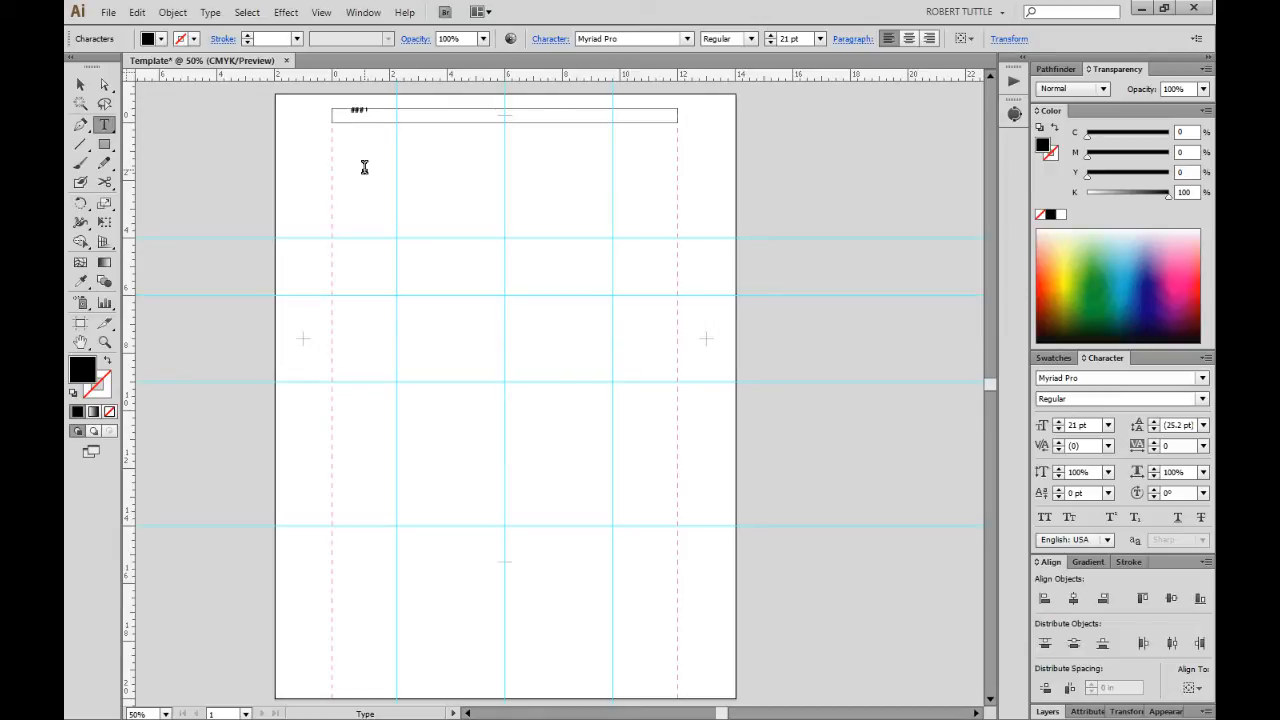
# Nudge the ###### label down slightly within the header bar.
pyautogui.press('Escape')
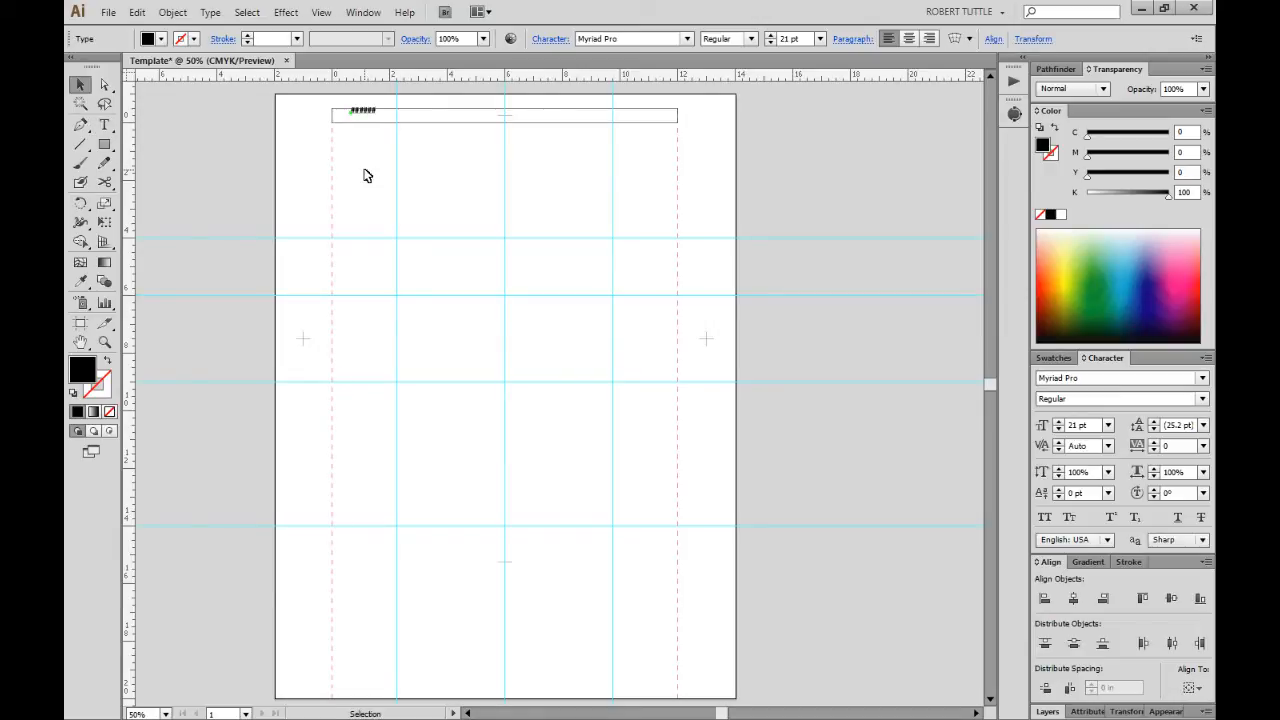
pyautogui.press('Down')
pyautogui.hotkey('shift', 'Down')
pyautogui.press('Down')
pyautogui.click(342, 124)
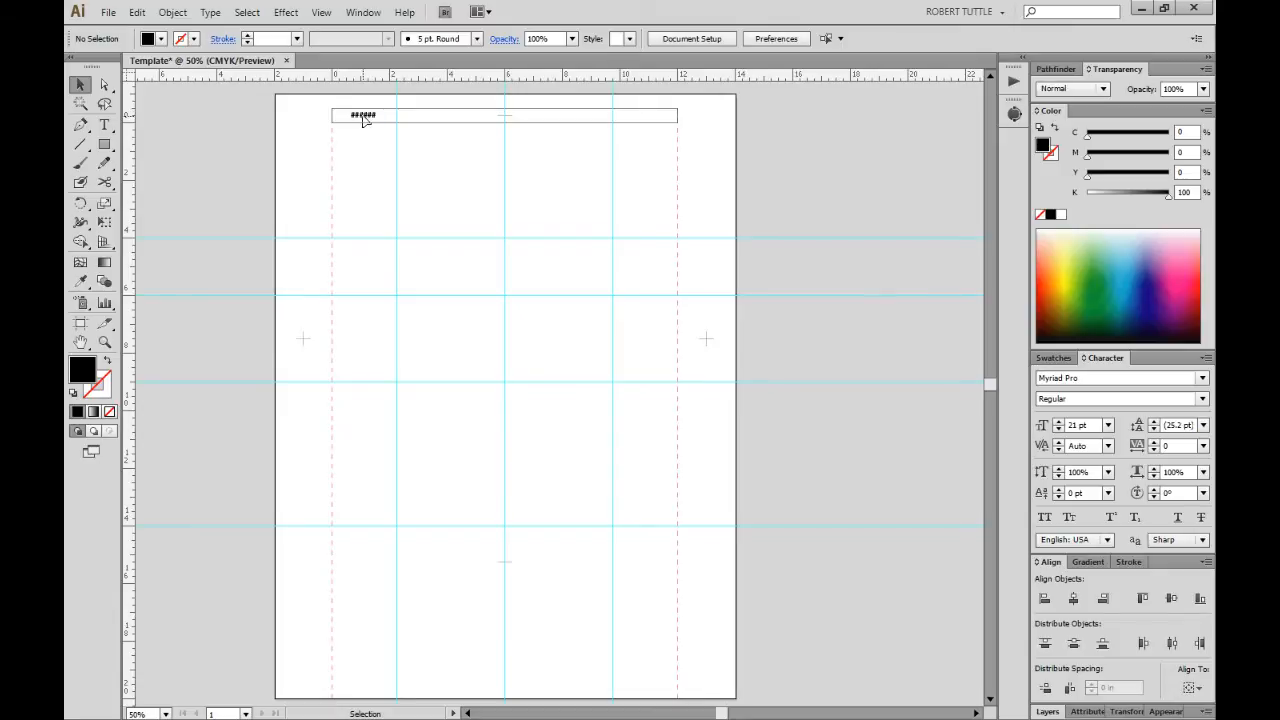
# Make two more ###### labels and place the third at the header's right end.
pyautogui.doubleClick(365, 118)
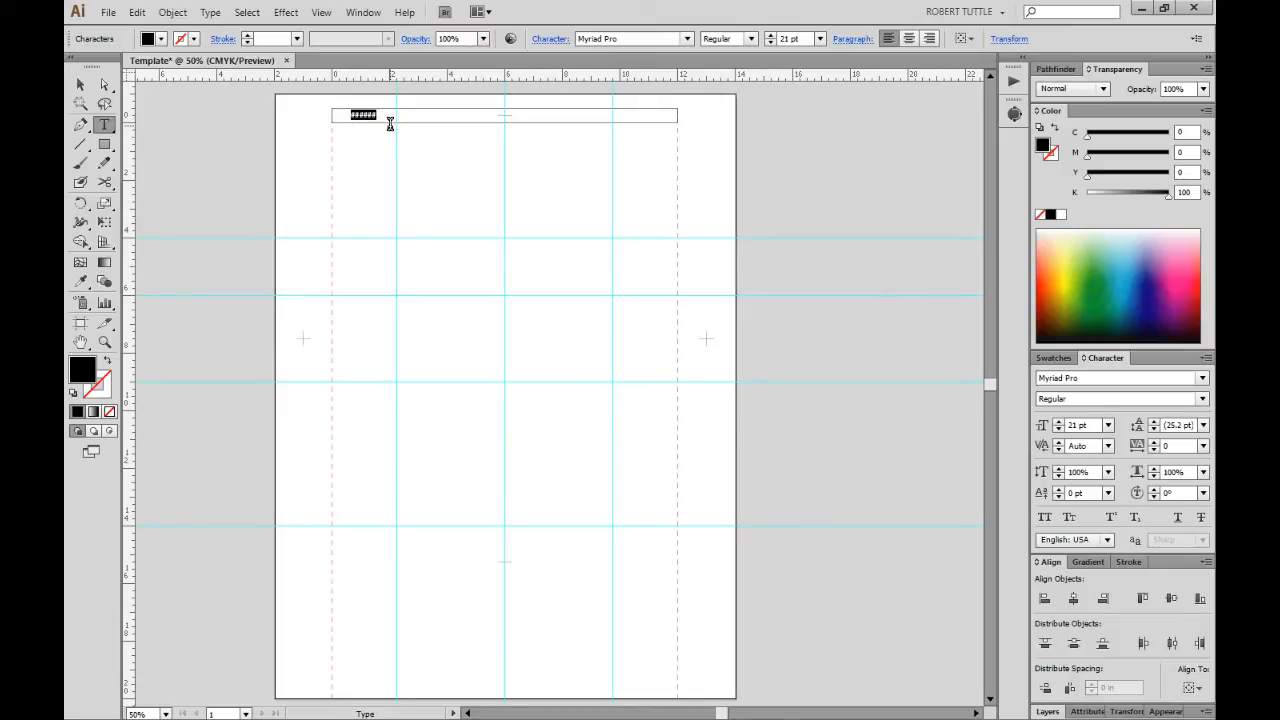
pyautogui.press('Escape')
pyautogui.click(383, 145)
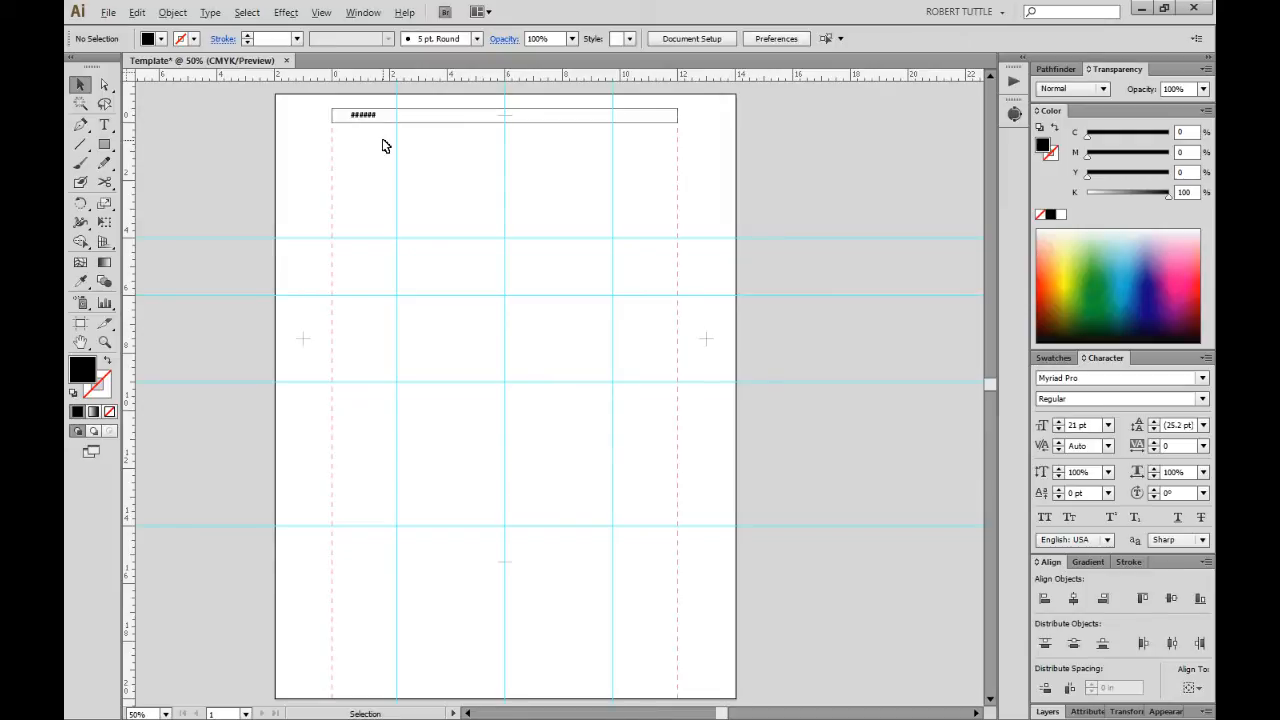
pyautogui.moveTo(371, 119); pyautogui.dragTo(427, 118)
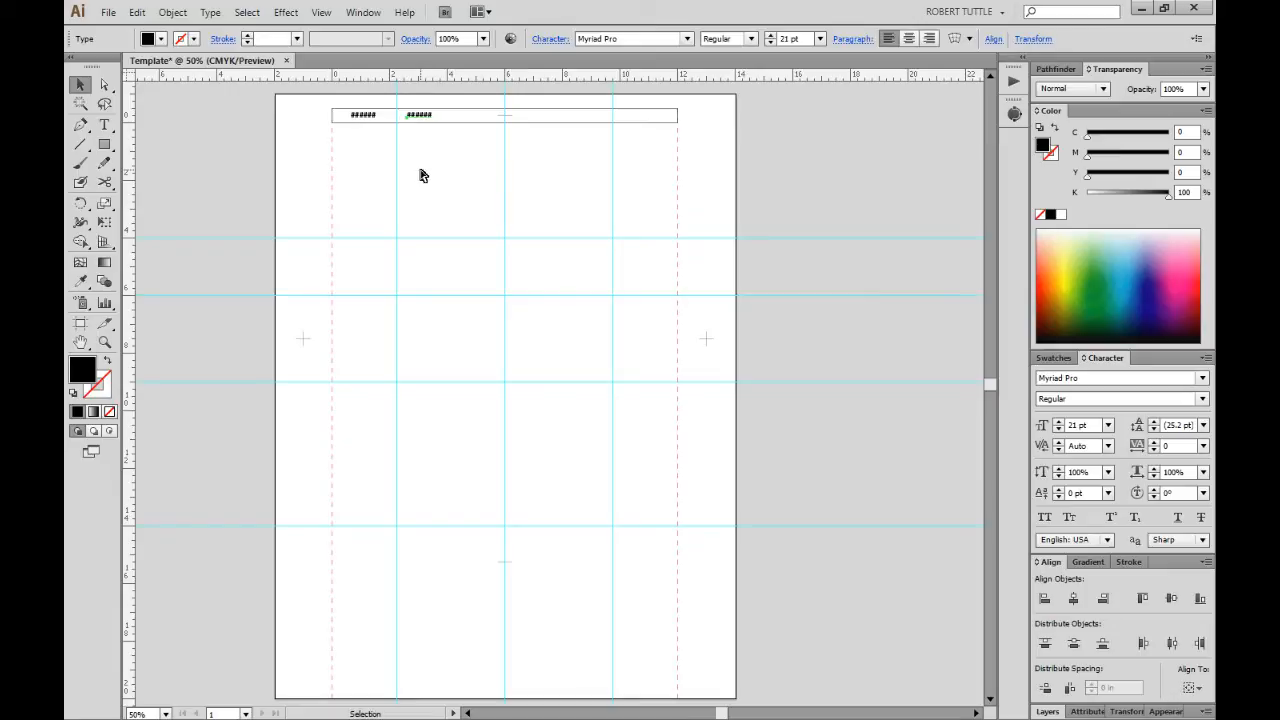
pyautogui.hotkey('ctrl', 'd')
pyautogui.click(472, 142)
pyautogui.moveTo(473, 121); pyautogui.dragTo(657, 115)
# Retype the right label as COLORS and the middle label as AD.
pyautogui.doubleClick(655, 115)
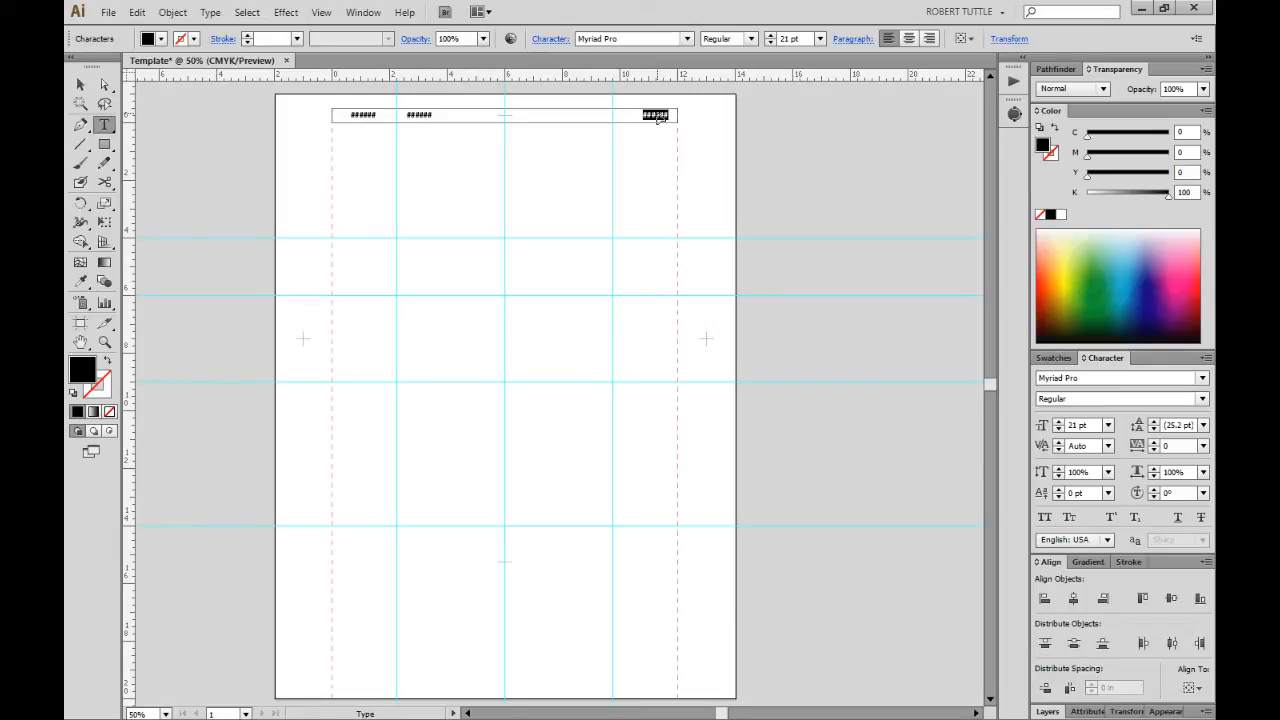
pyautogui.write('COLORS')
pyautogui.press('Escape')
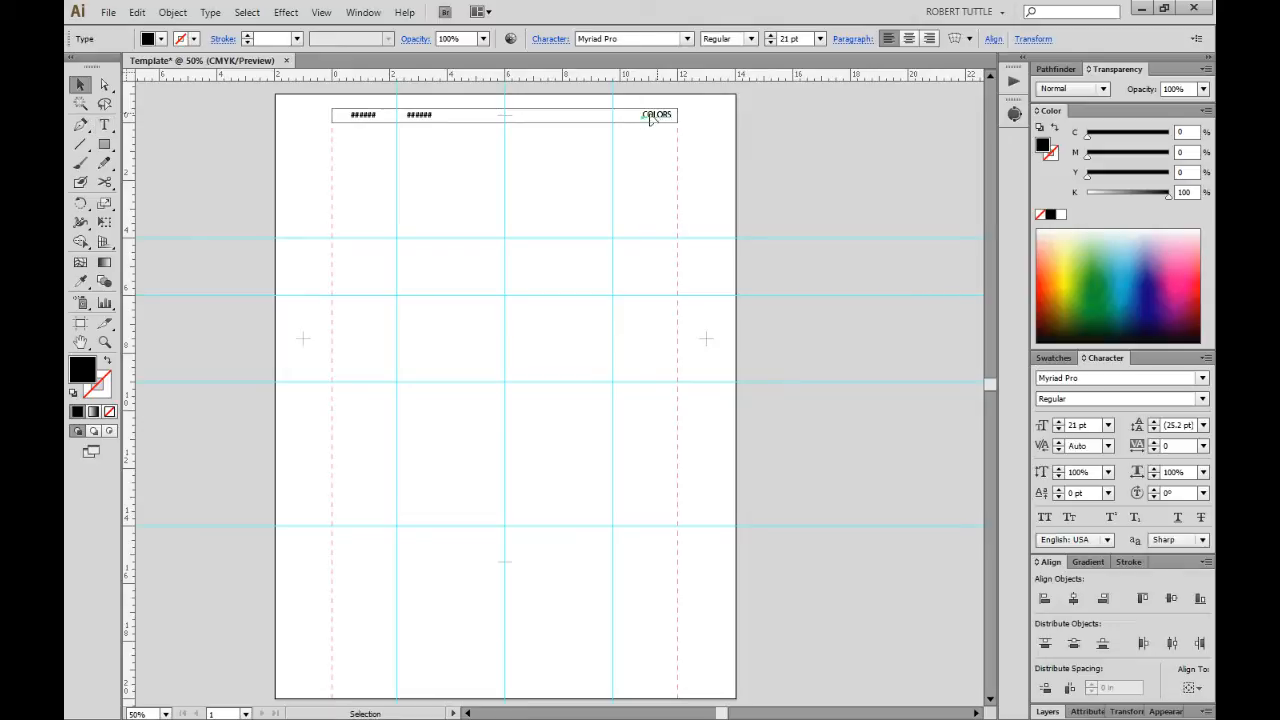
pyautogui.doubleClick(420, 115)
pyautogui.write('AD')
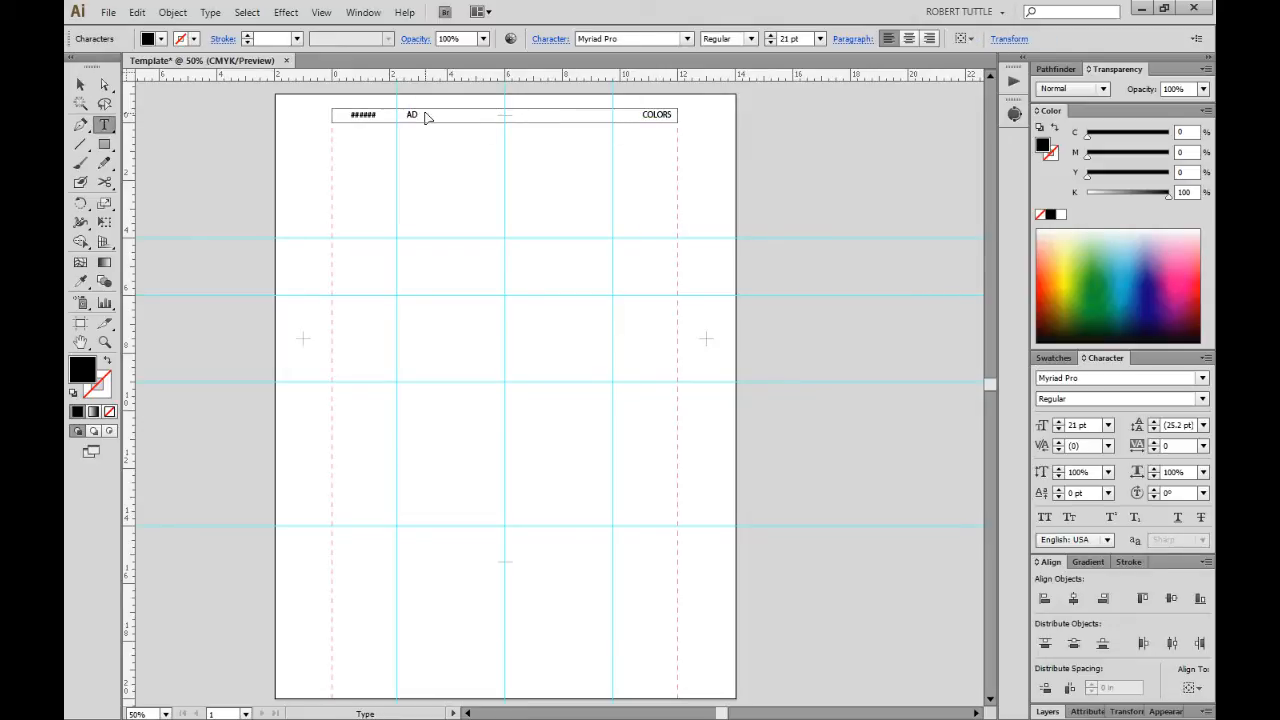
pyautogui.press('Escape')
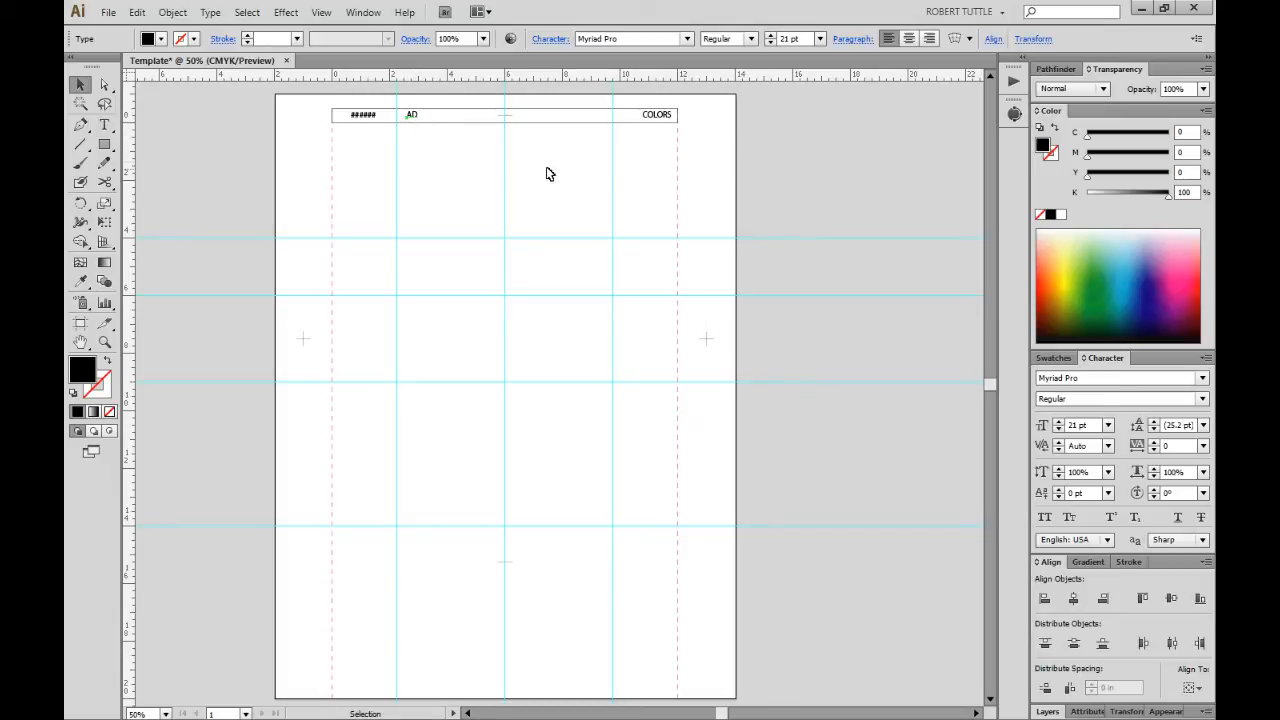
pyautogui.doubleClick(410, 116)
pyautogui.doubleClick(410, 116)
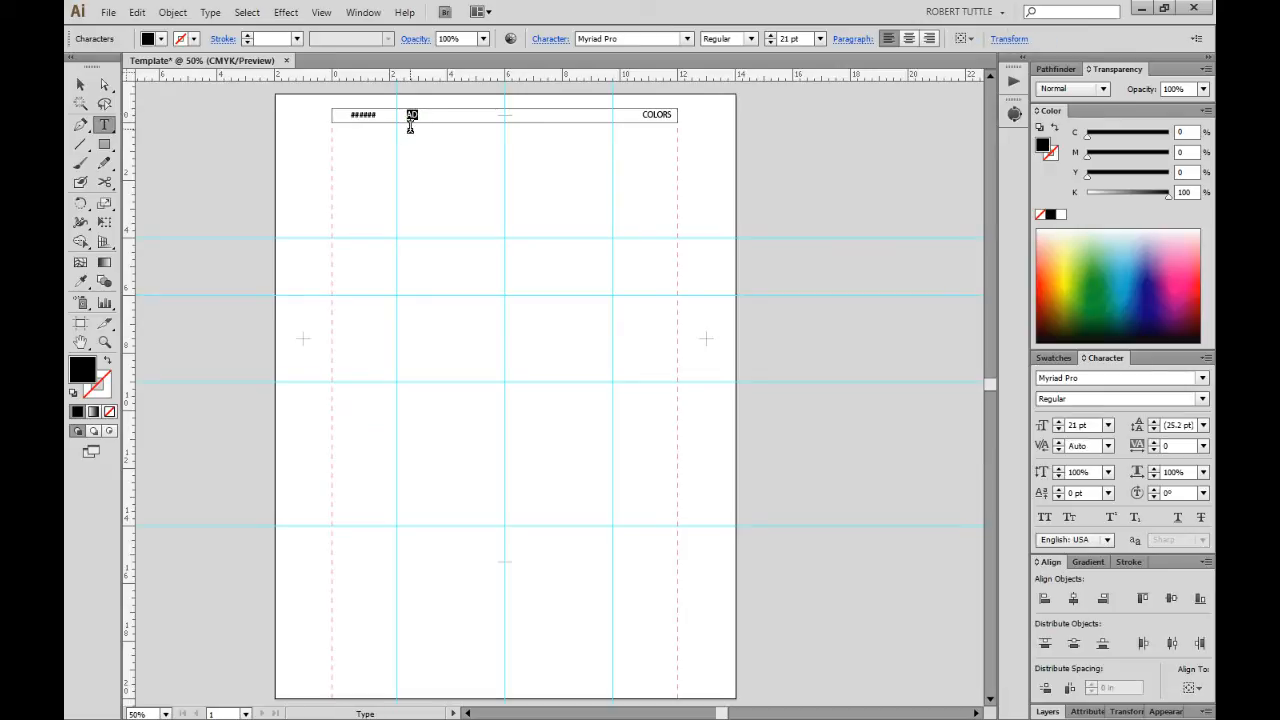
pyautogui.press('Escape')
pyautogui.click(420, 143)
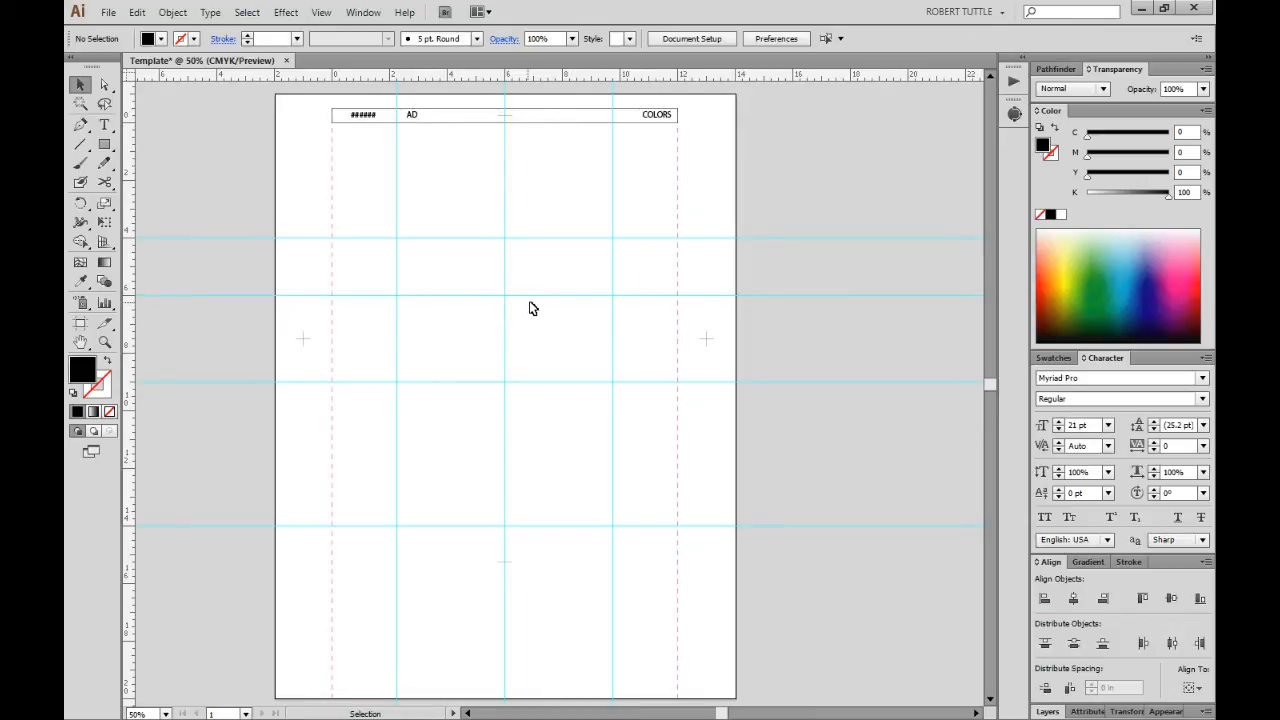
# Make the Template layer a locked template layer from the Layers panel menu.
pyautogui.click(1047, 711)
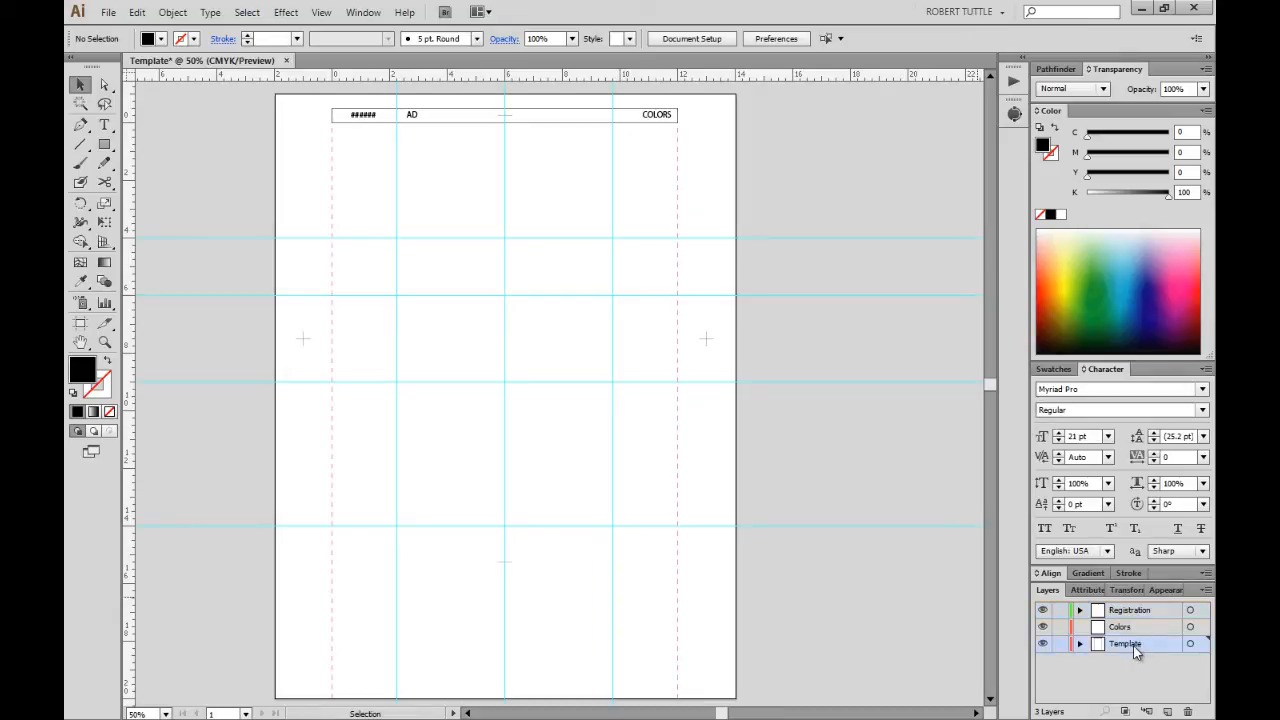
pyautogui.click(1205, 590)
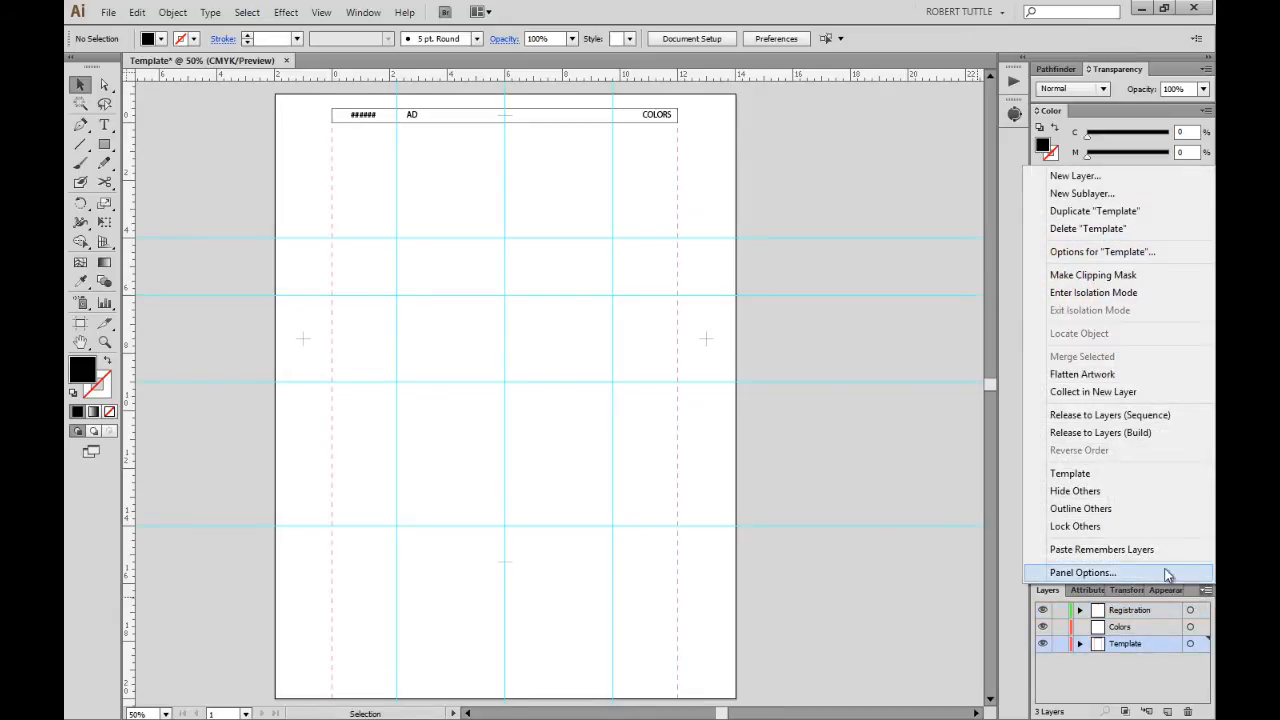
pyautogui.click(1098, 474)
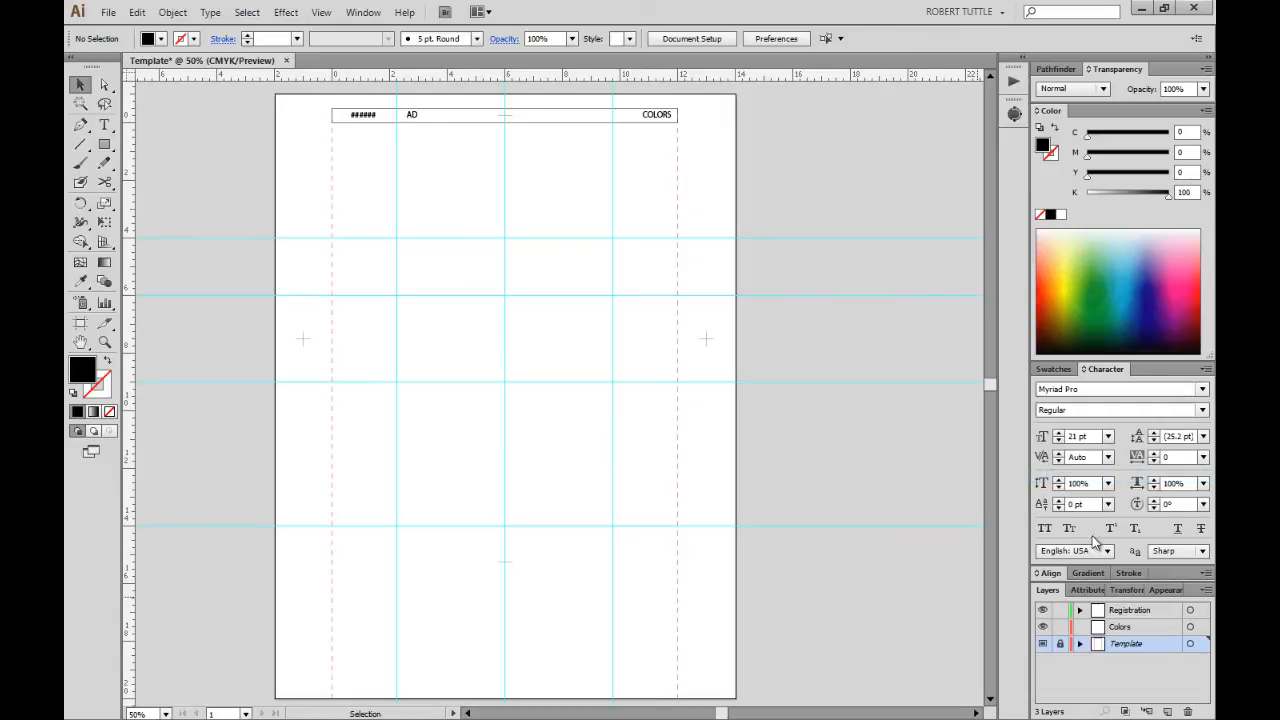
# Toggle the Template layer's visibility on and off to check its contents.
pyautogui.click(1043, 644)
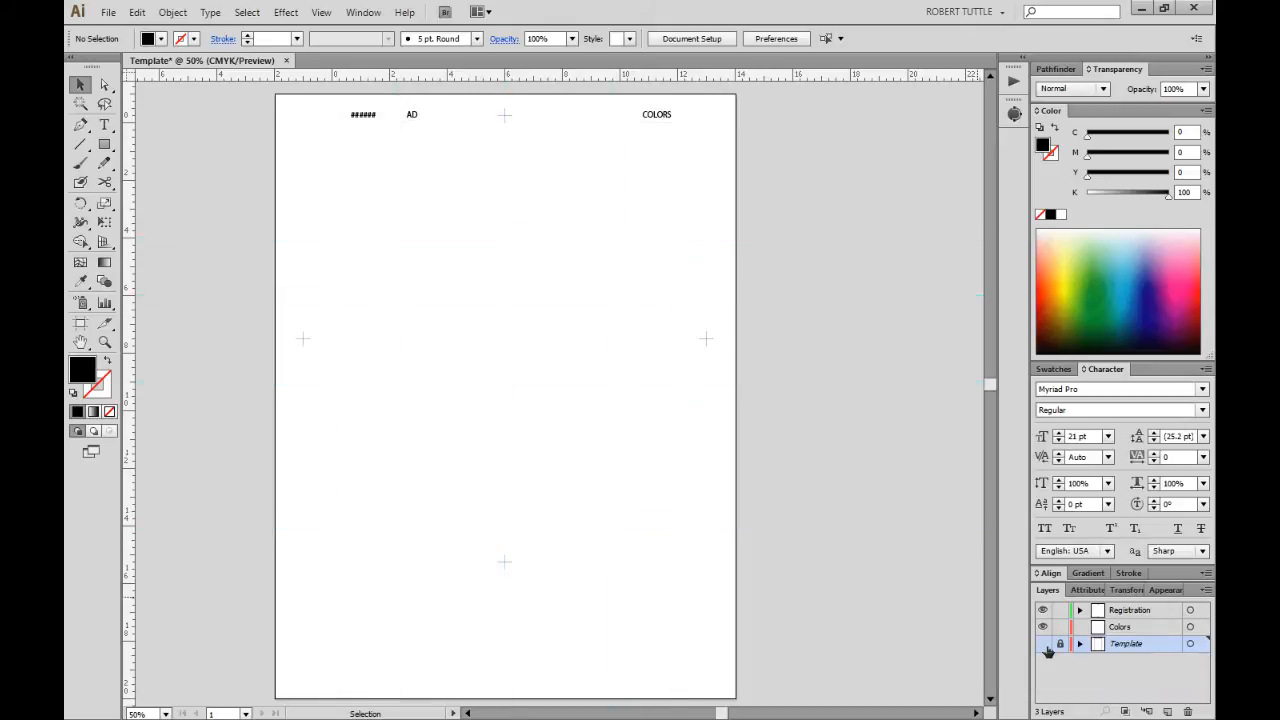
pyautogui.click(1043, 644)
pyautogui.click(1043, 644)
pyautogui.click(1043, 644)
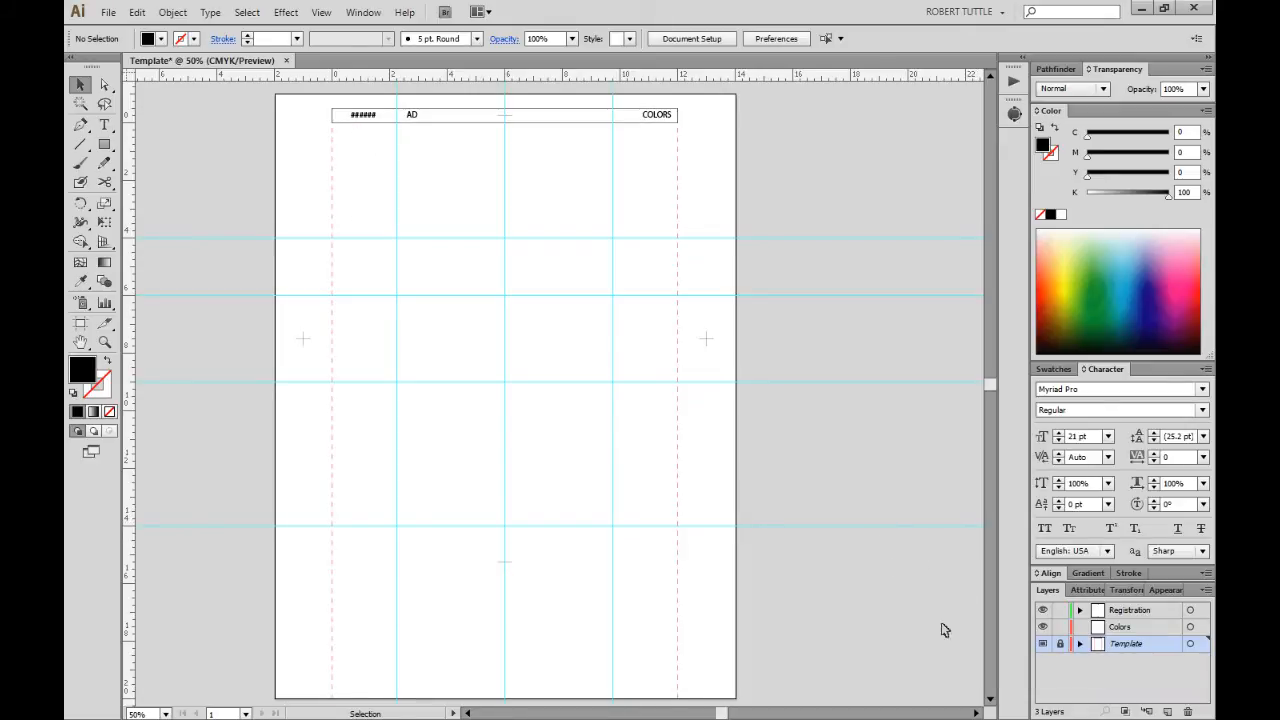
pyautogui.click(1043, 644)
pyautogui.click(1043, 644)
pyautogui.moveTo(374, 161); pyautogui.dragTo(408, 186)
# Add a new layer below Template and rename it L/R Chest.
pyautogui.click(1167, 711)
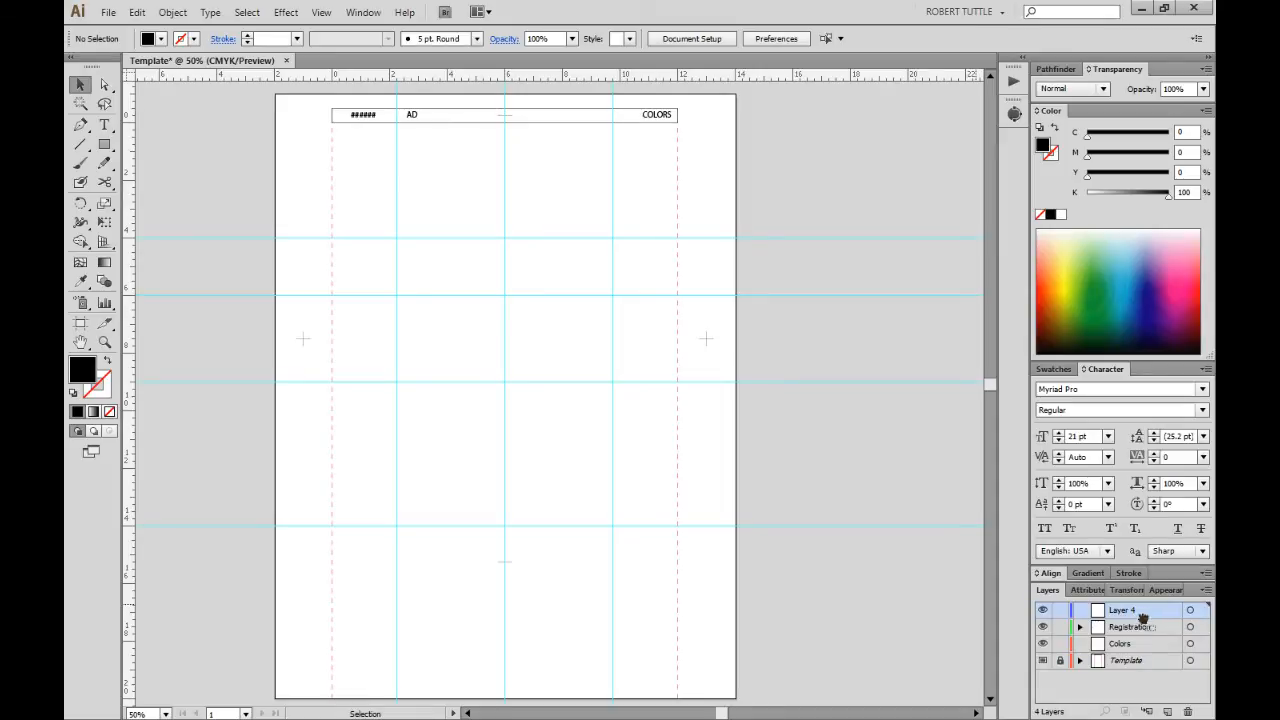
pyautogui.moveTo(1146, 614); pyautogui.dragTo(1145, 675)
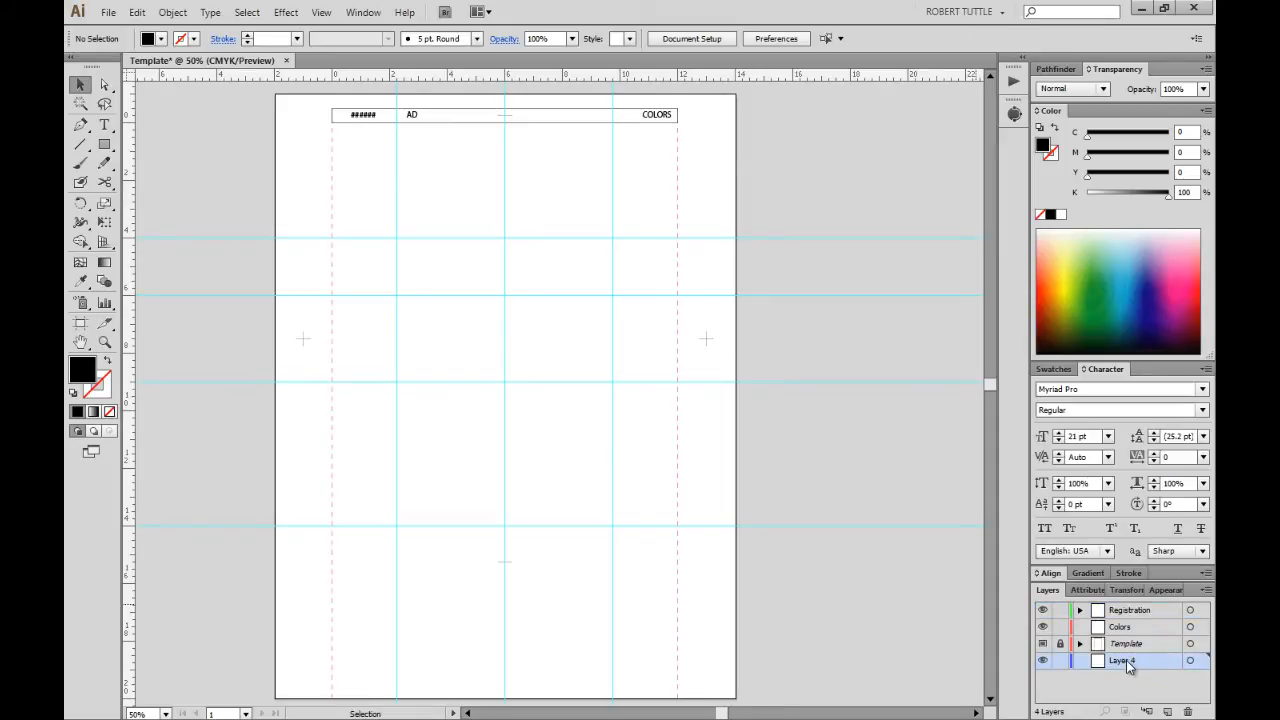
pyautogui.doubleClick(1126, 661)
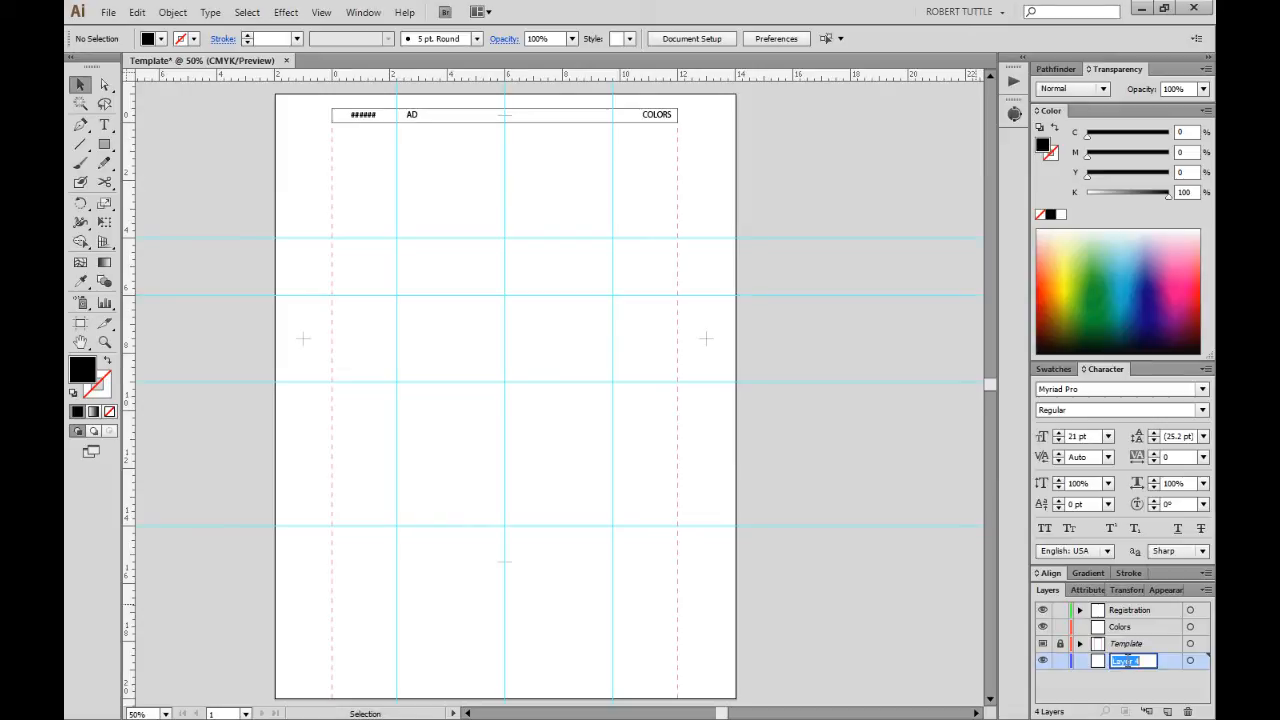
pyautogui.press('BackSpace')
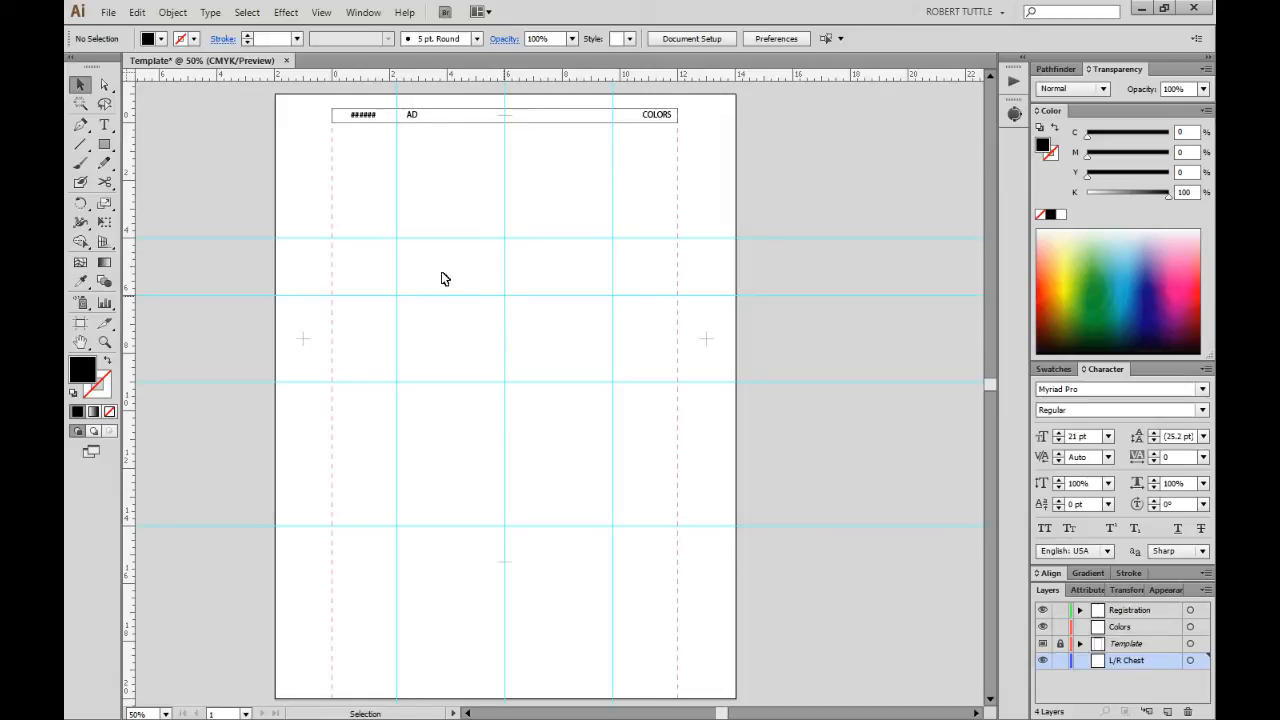
# Draw a box at the upper left with no fill and a magenta stroke.
pyautogui.click(102, 145)
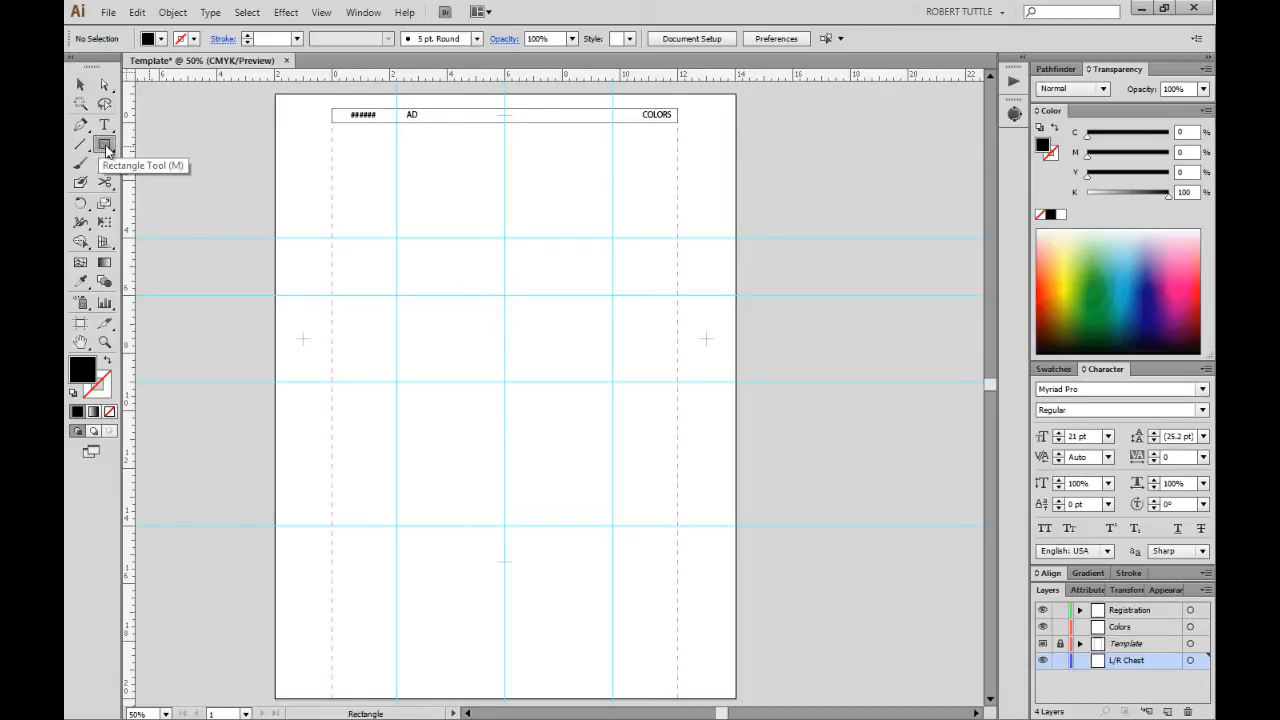
pyautogui.moveTo(381, 248); pyautogui.dragTo(477, 345)
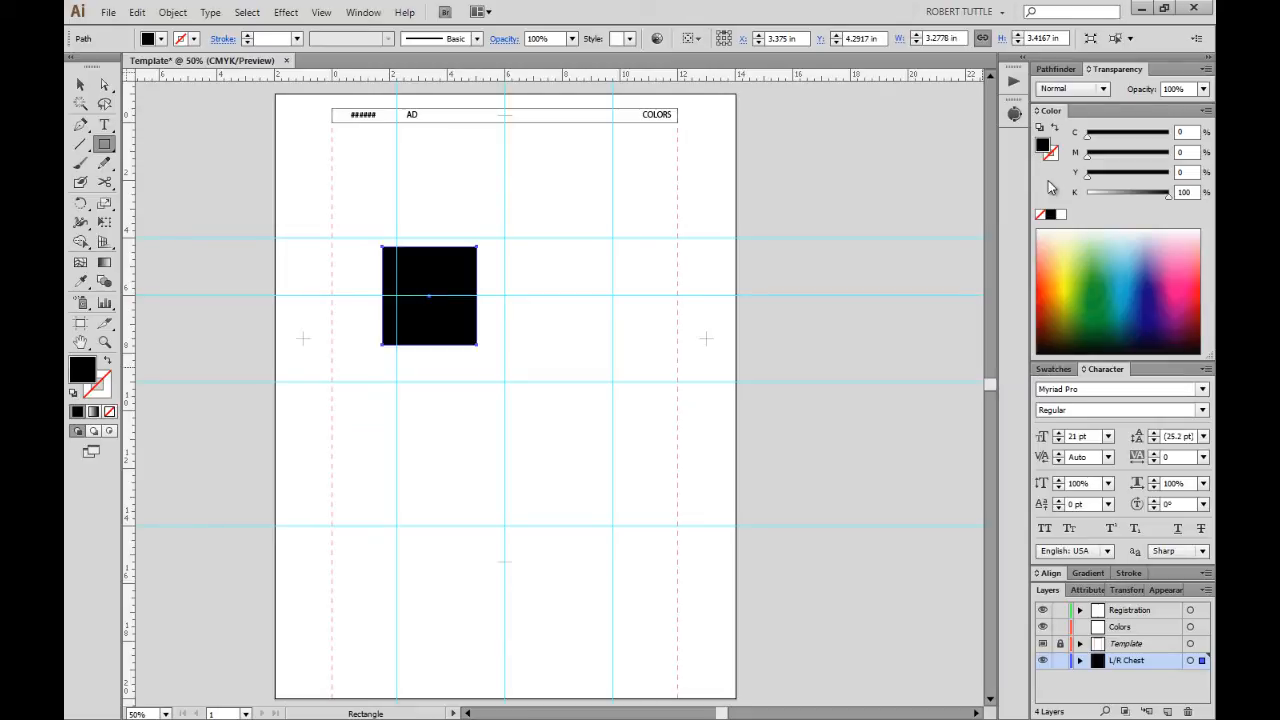
pyautogui.click(1053, 369)
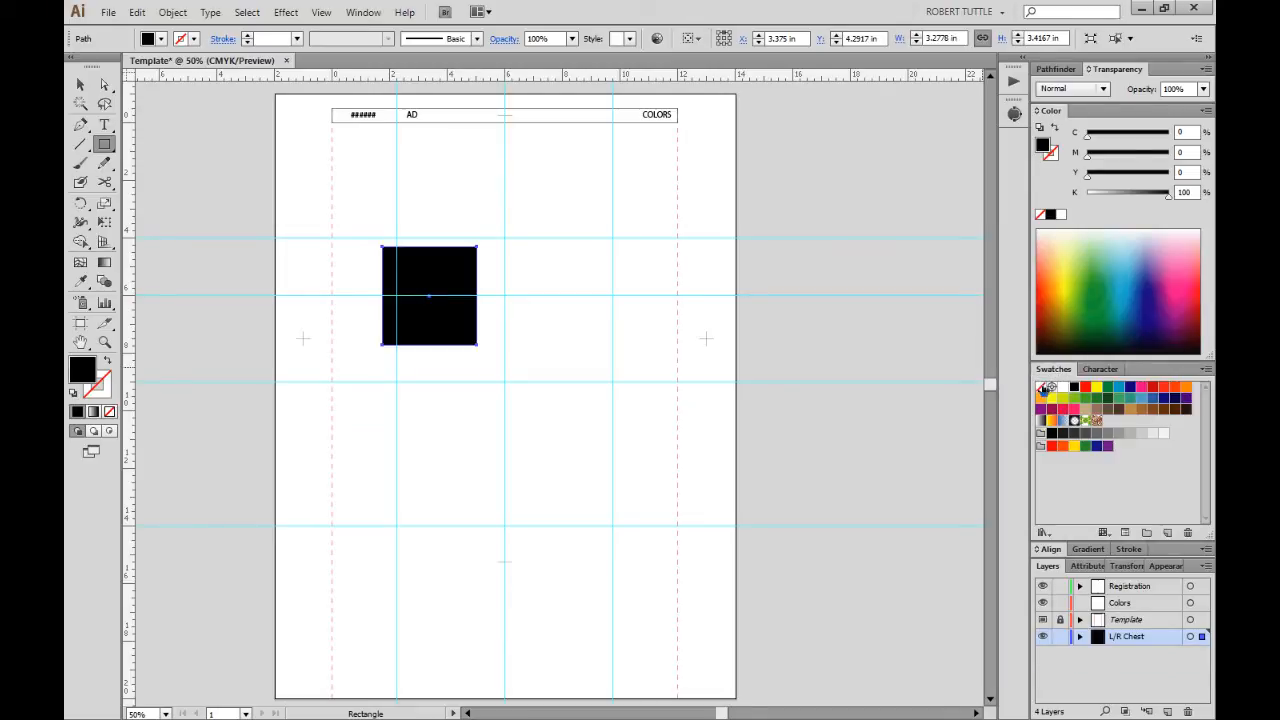
pyautogui.click(1041, 387)
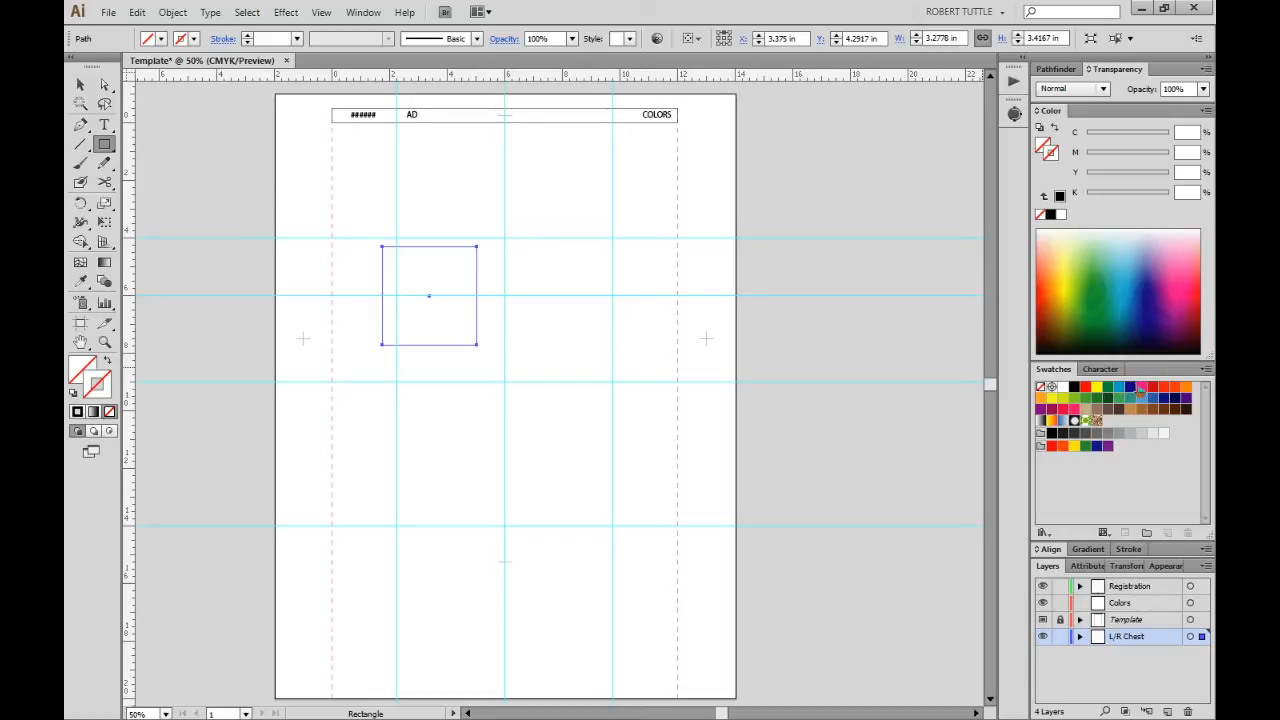
pyautogui.click(1141, 387)
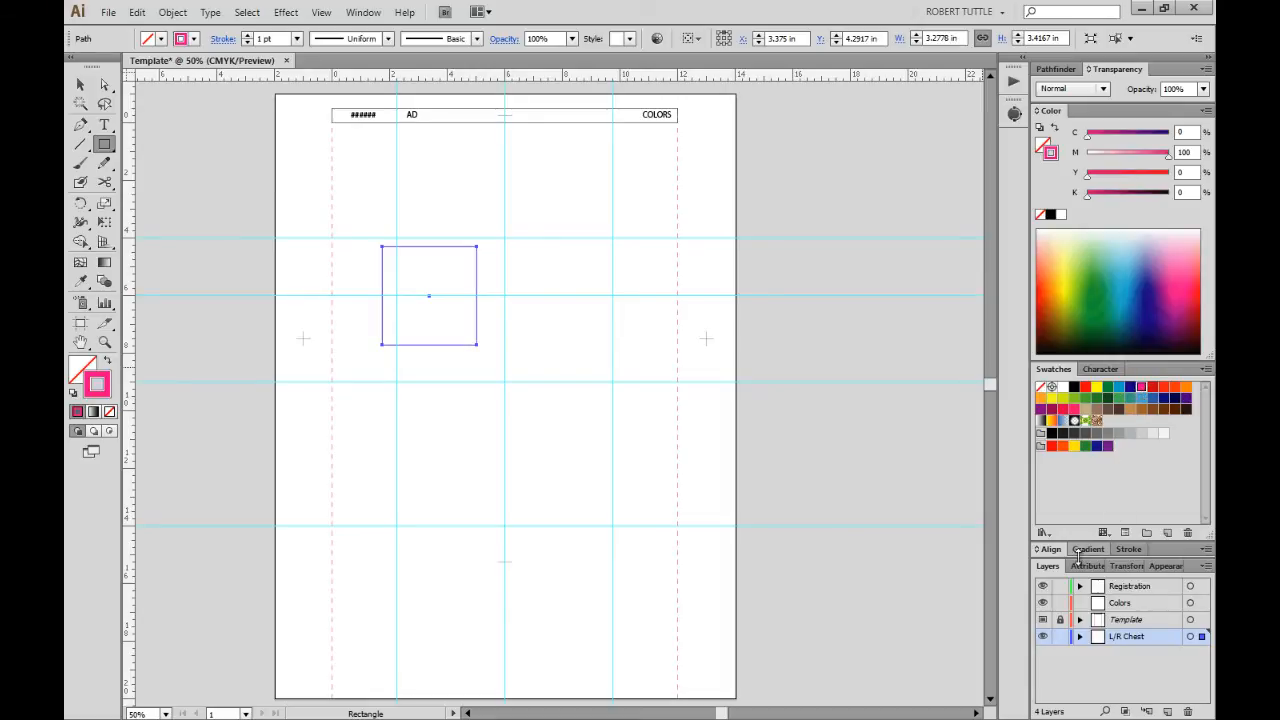
# Make the box's magenta stroke a dashed line.
pyautogui.click(1130, 548)
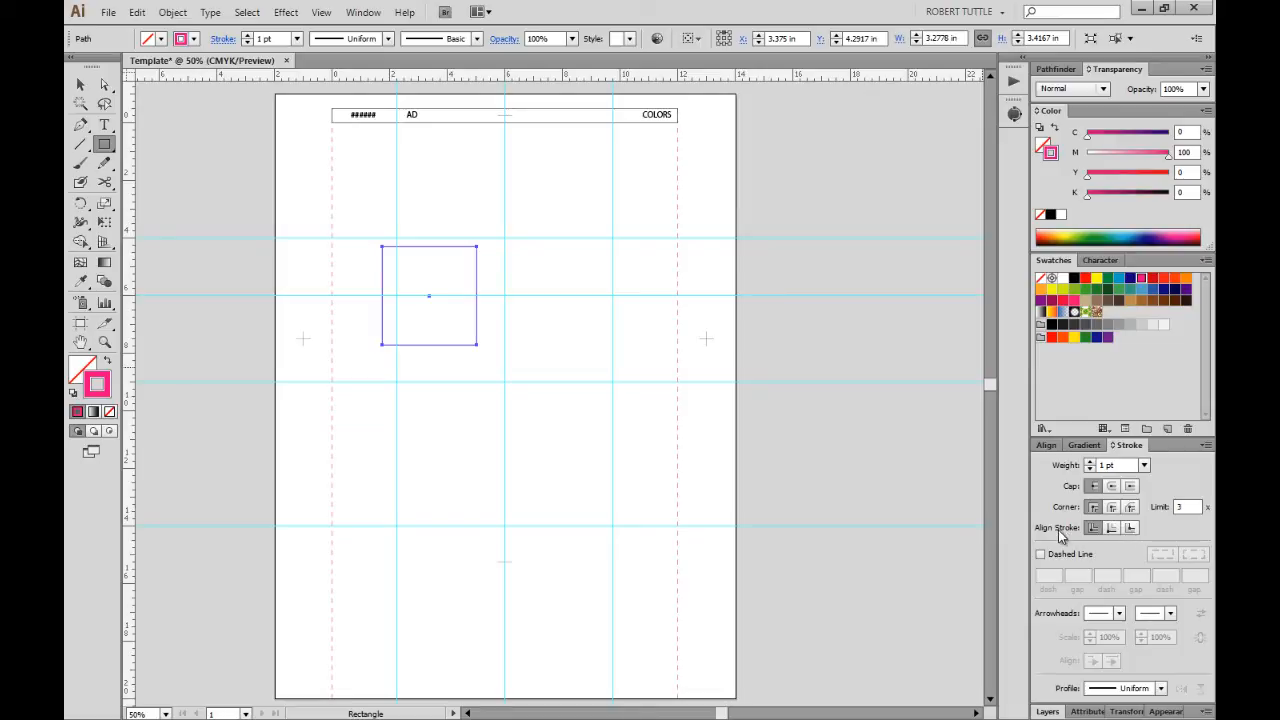
pyautogui.click(1040, 554)
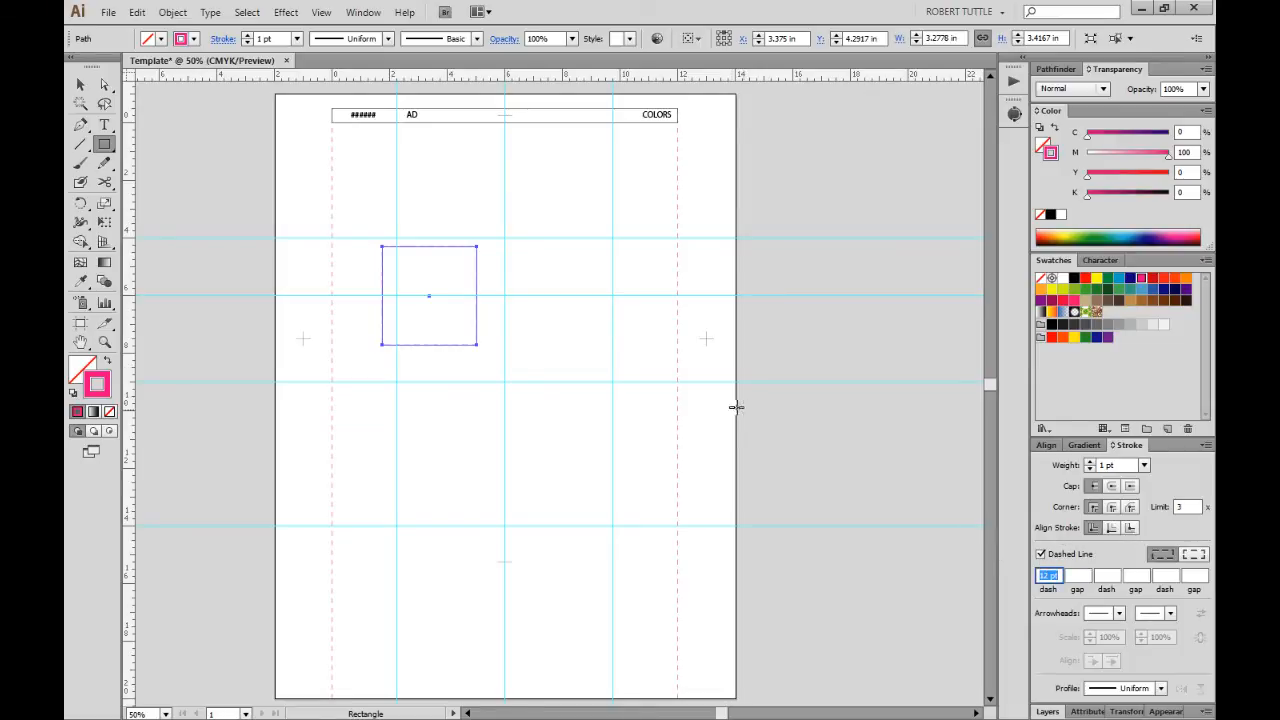
pyautogui.click(80, 88)
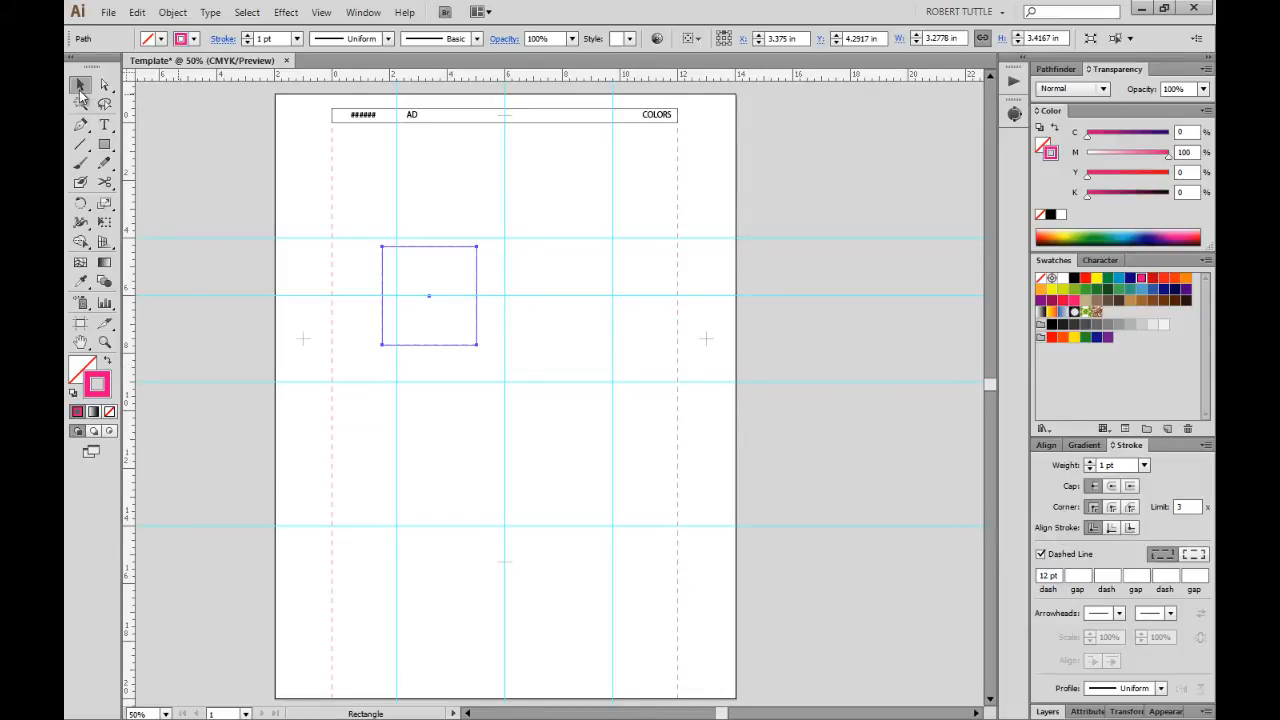
pyautogui.click(1126, 711)
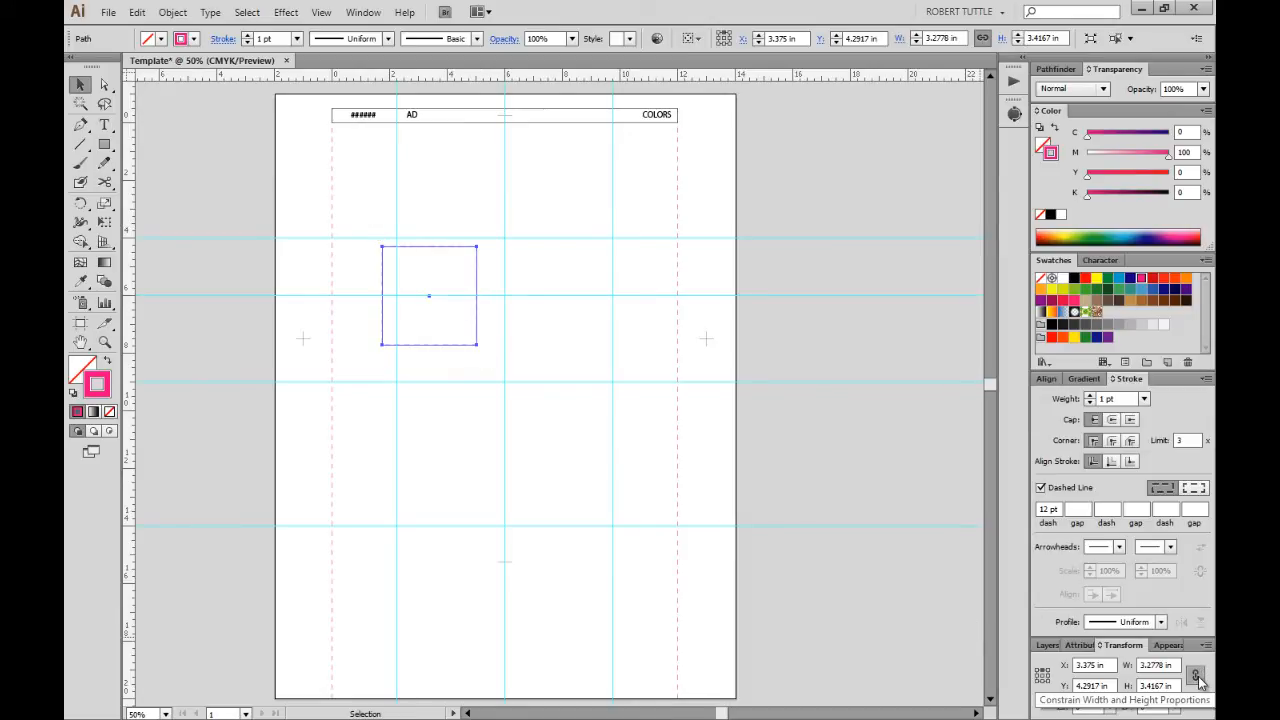
# Resize the dashed magenta box to 4 × 4 in with width and height linked.
pyautogui.click(1197, 678)
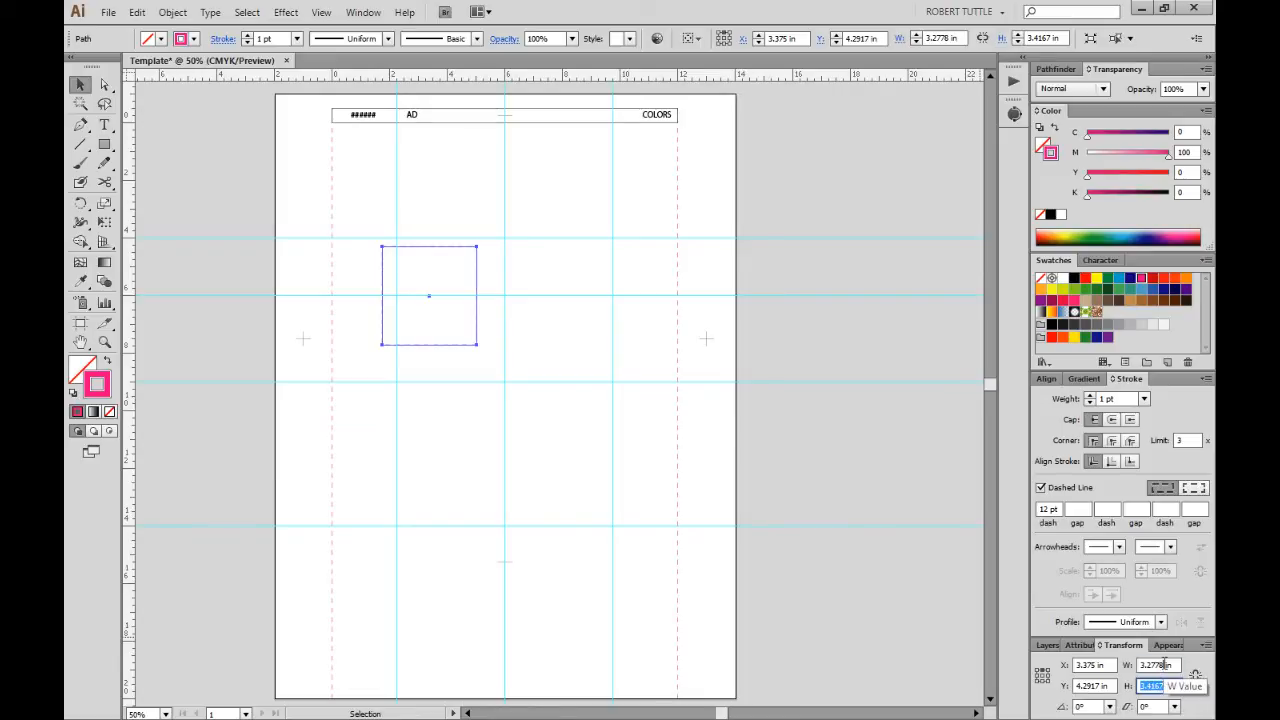
pyautogui.moveTo(1164, 665); pyautogui.dragTo(1129, 670)
pyautogui.write('4')
pyautogui.press('Tab')
pyautogui.write('4')
pyautogui.press('Tab')
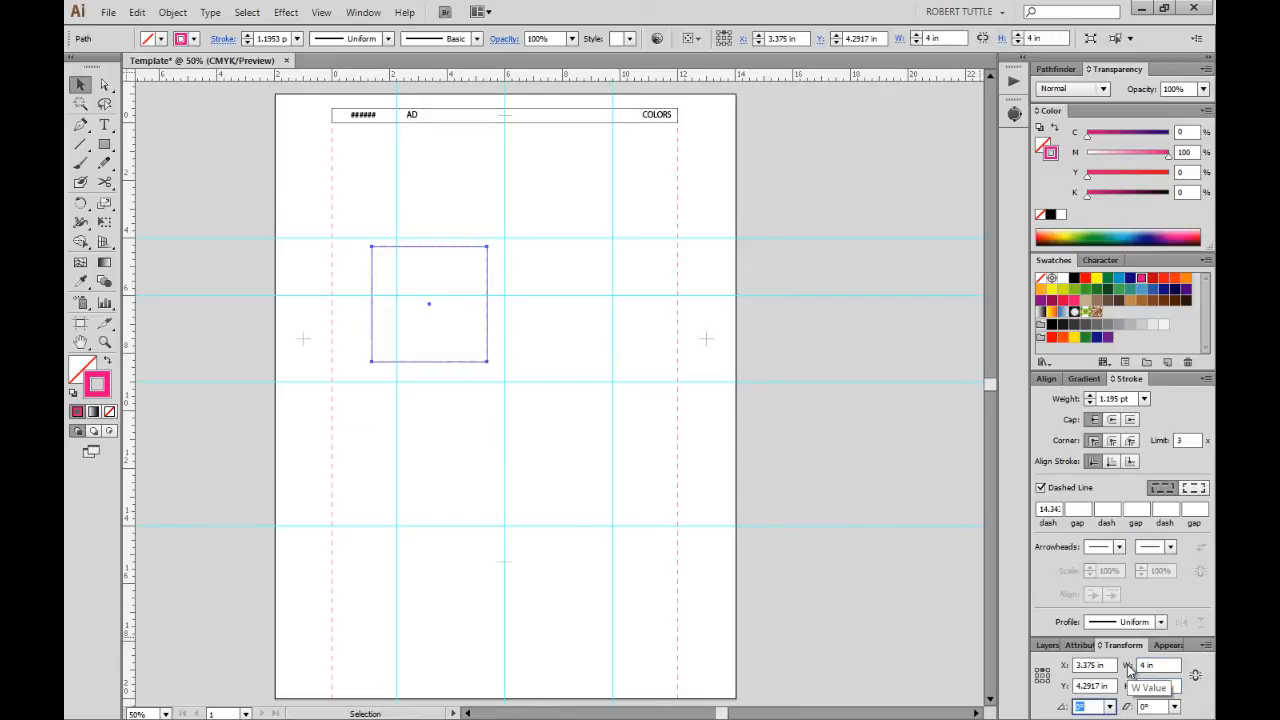
pyautogui.click(803, 451)
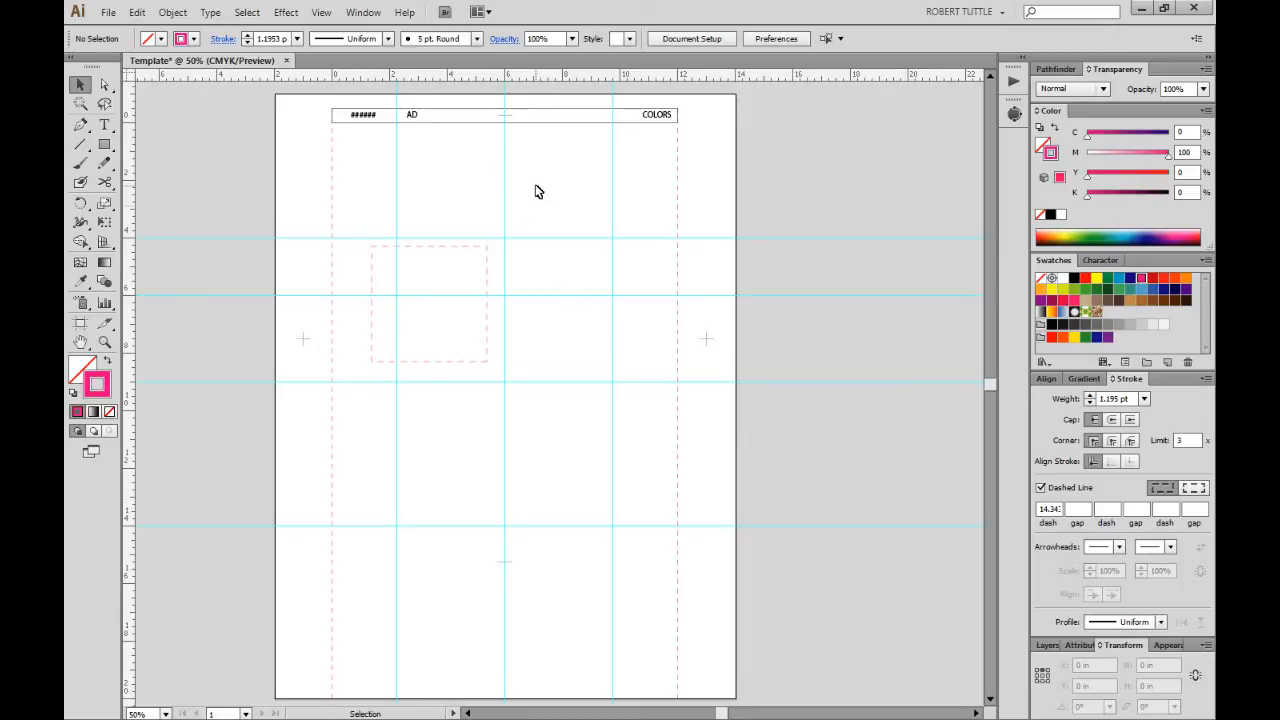
# Position the dashed box at X 2.25 in, Y 0 in.
pyautogui.moveTo(534, 191); pyautogui.dragTo(457, 514)
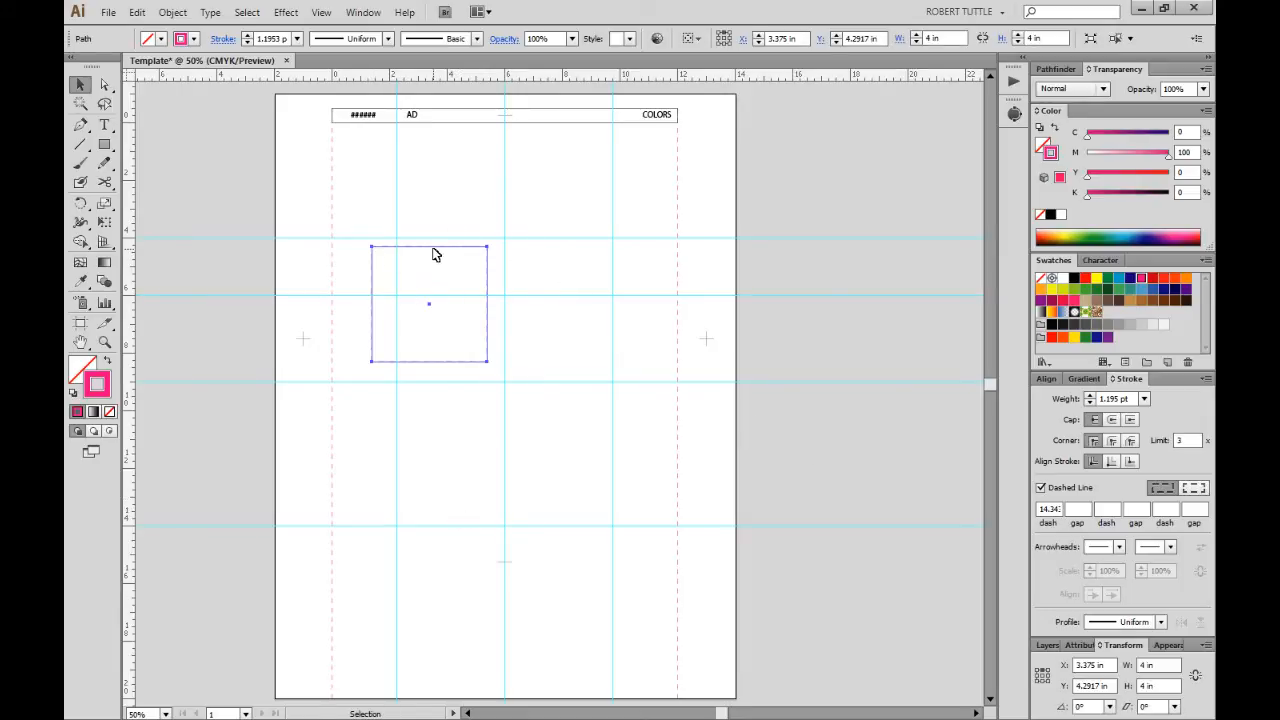
pyautogui.tripleClick(1096, 666)
pyautogui.write('2.25')
pyautogui.press('Tab')
pyautogui.write('0')
pyautogui.press('Tab')
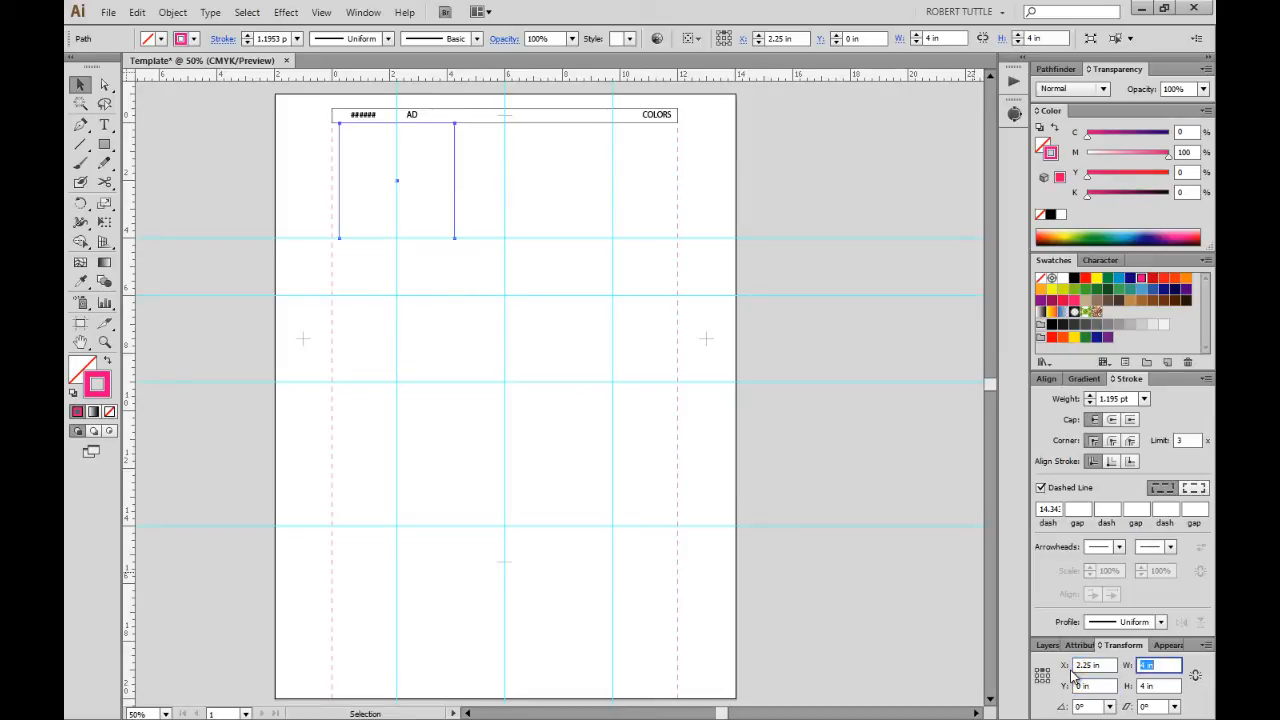
pyautogui.click(640, 384)
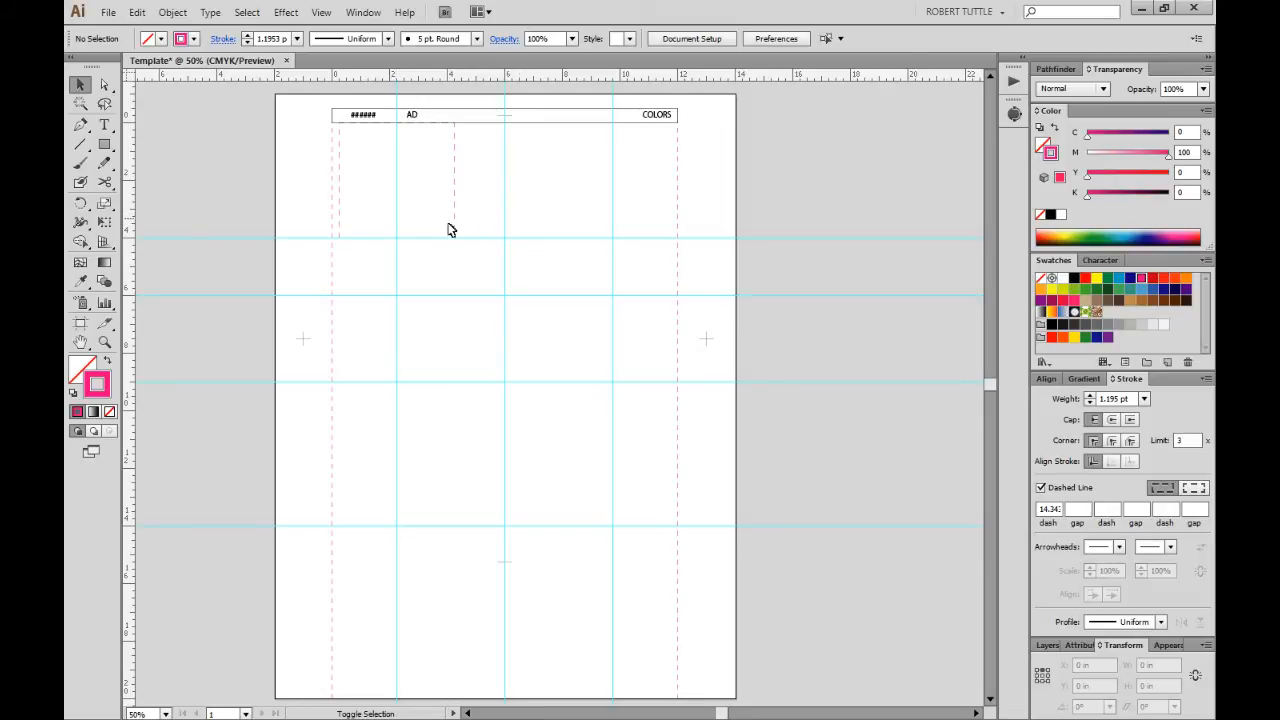
# Duplicate the dashed column lines and place the copy at X 9.75 in.
pyautogui.moveTo(455, 235); pyautogui.dragTo(547, 235)
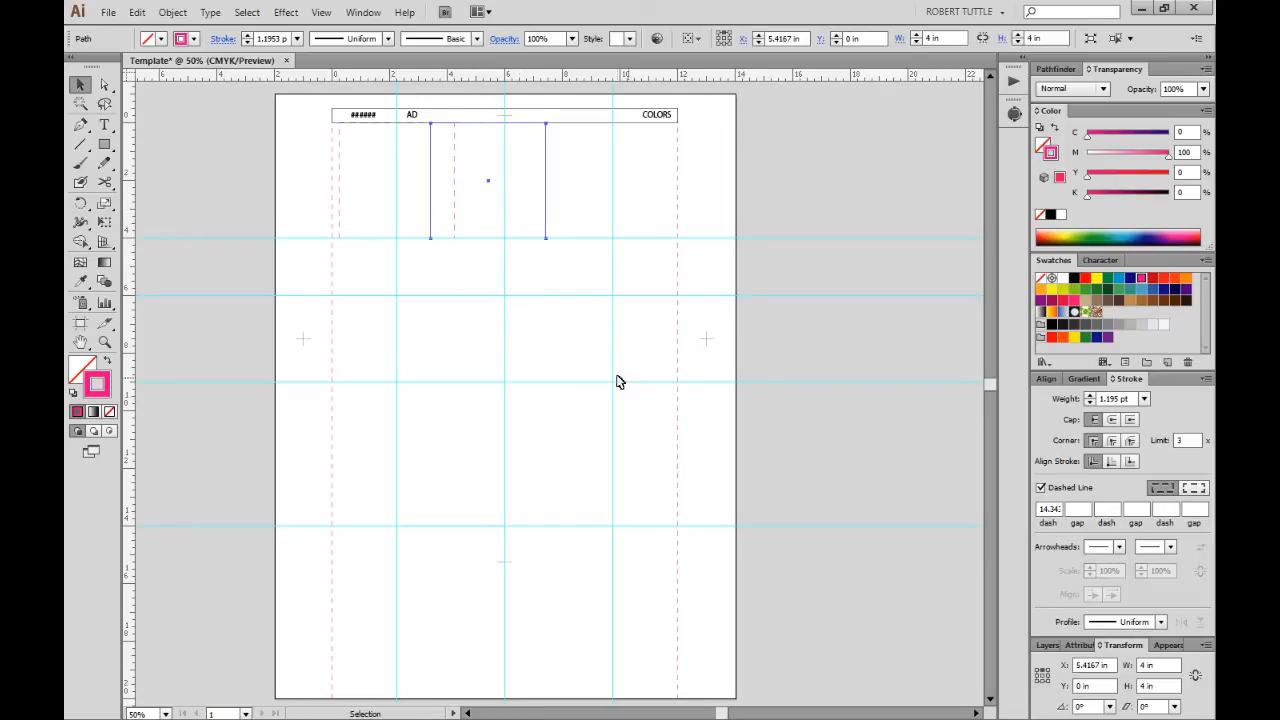
pyautogui.click(1100, 666)
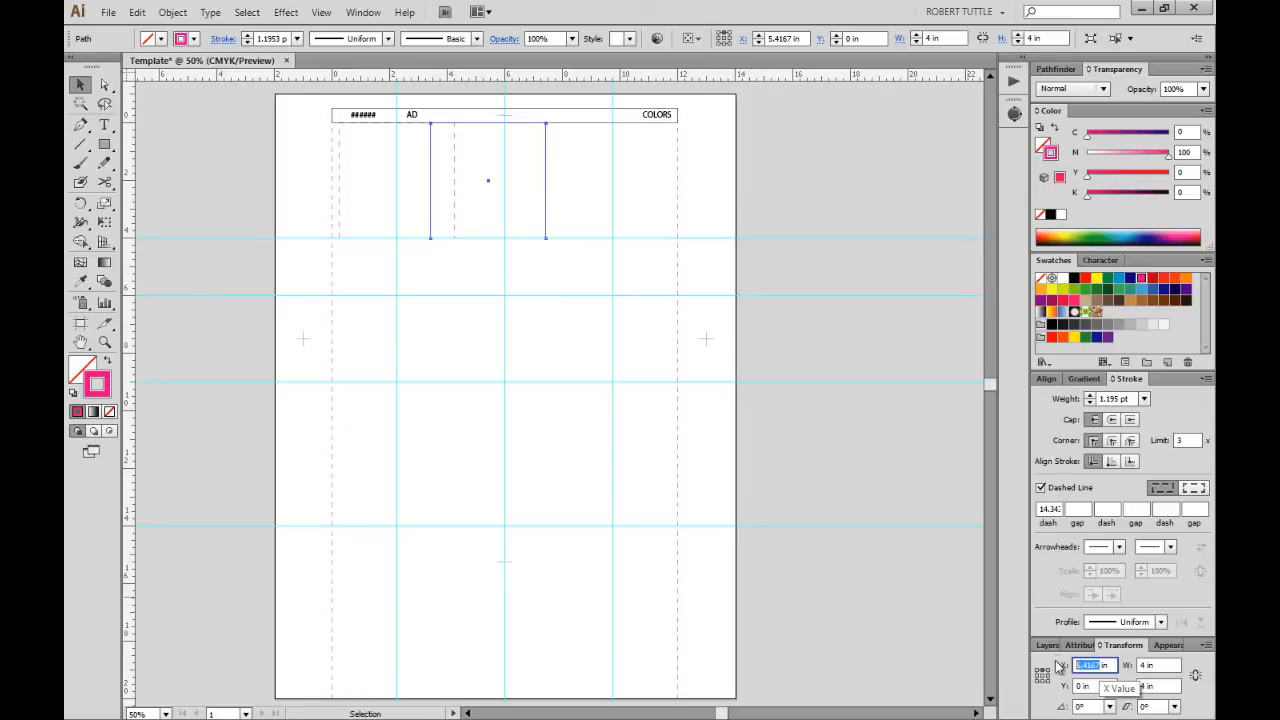
pyautogui.write('9.75')
pyautogui.press('Tab')
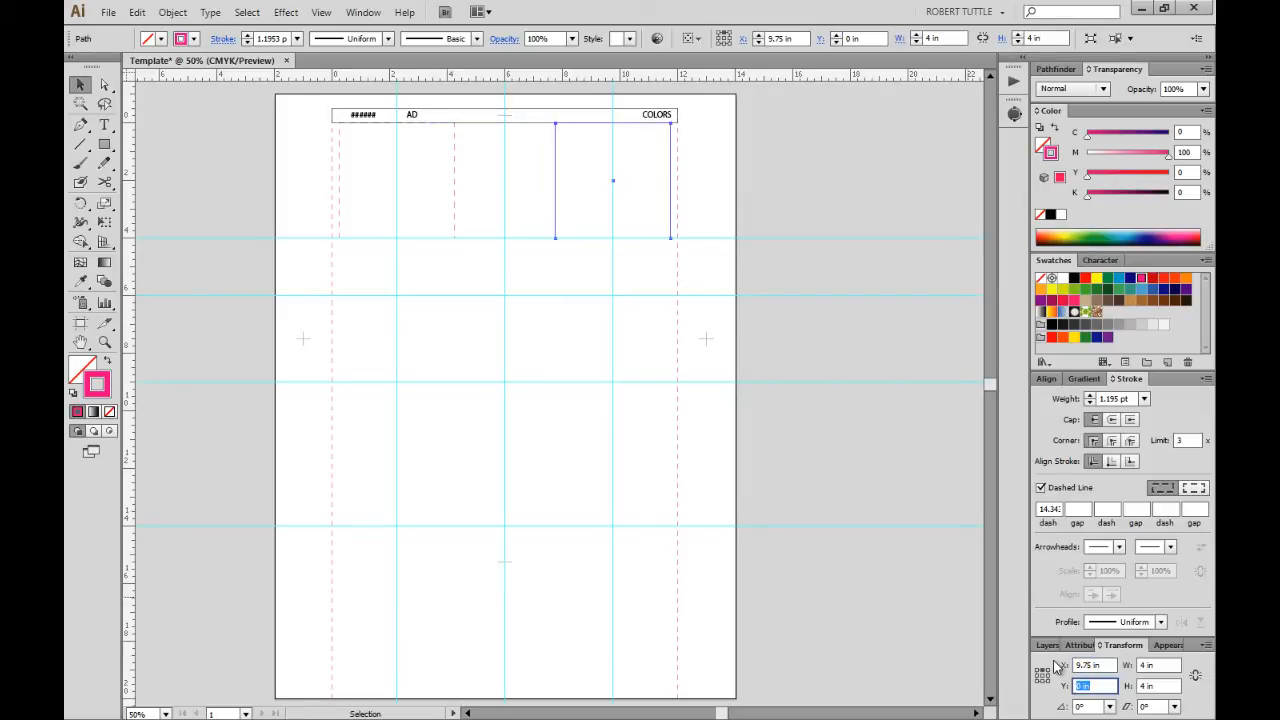
# Give both pairs of dashed column lines a 12 pt dash length, then show the layers list.
pyautogui.click(794, 429)
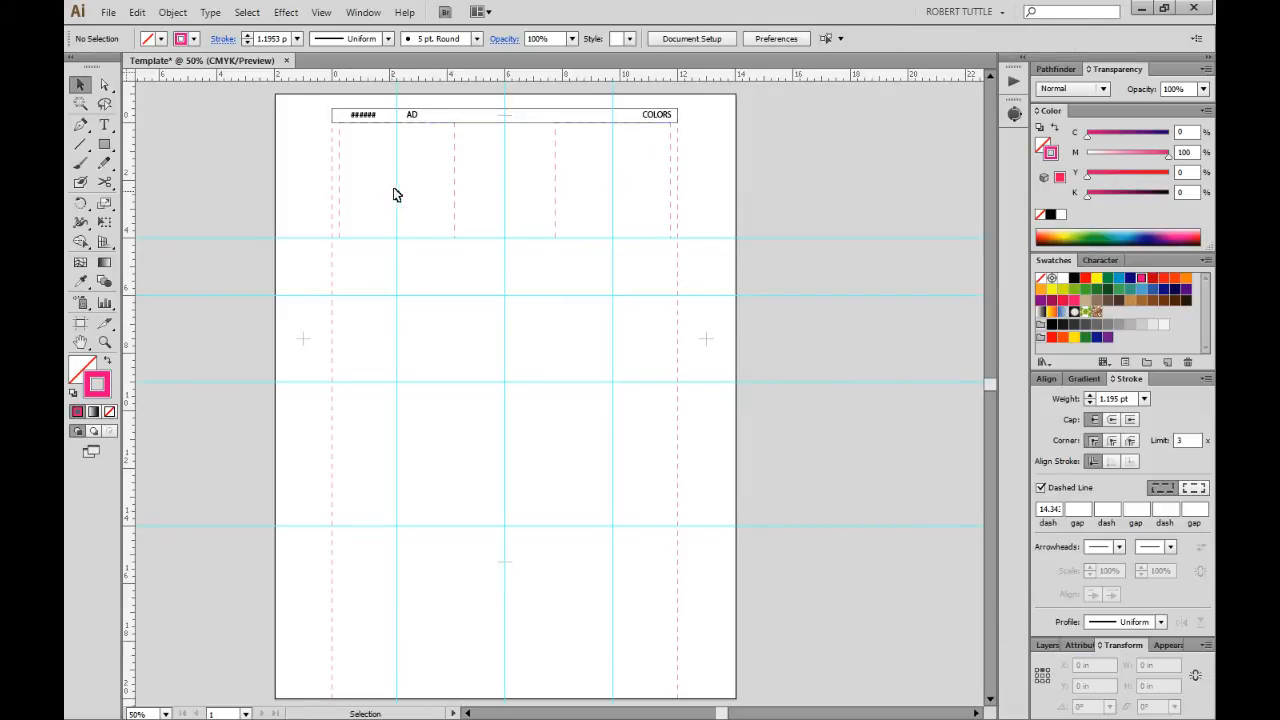
pyautogui.moveTo(394, 194); pyautogui.dragTo(660, 265)
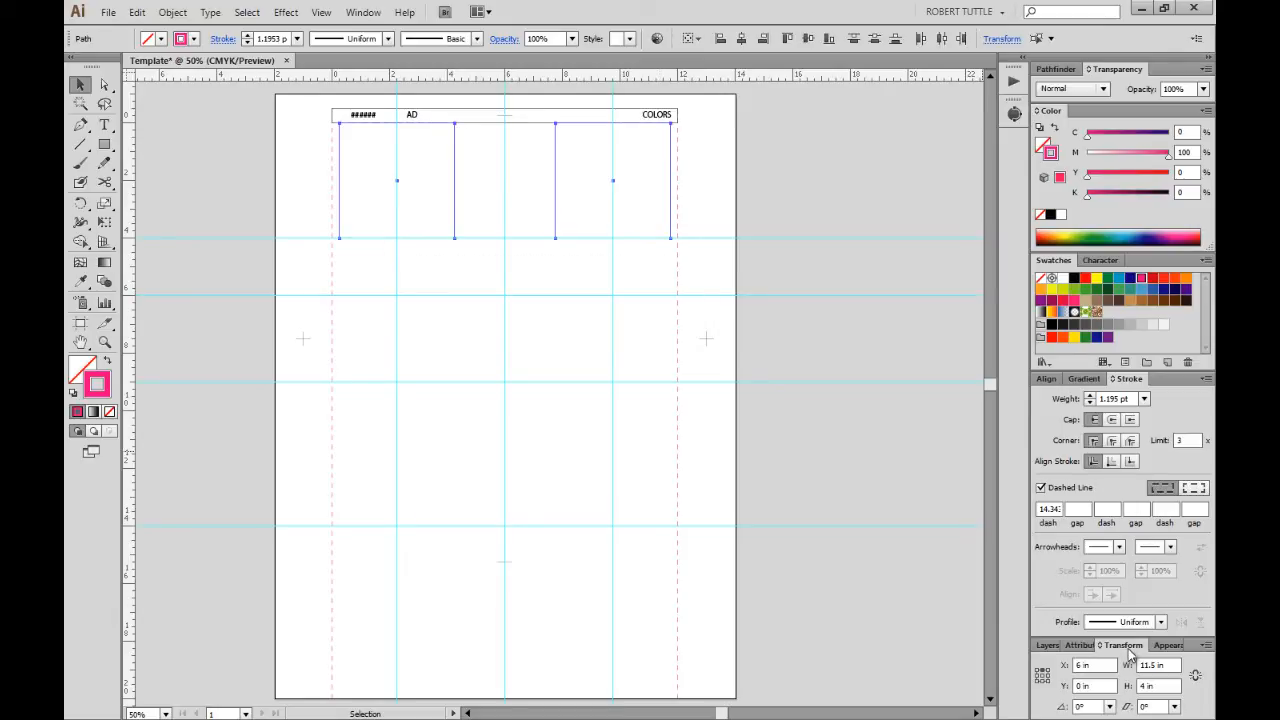
pyautogui.tripleClick(1044, 511)
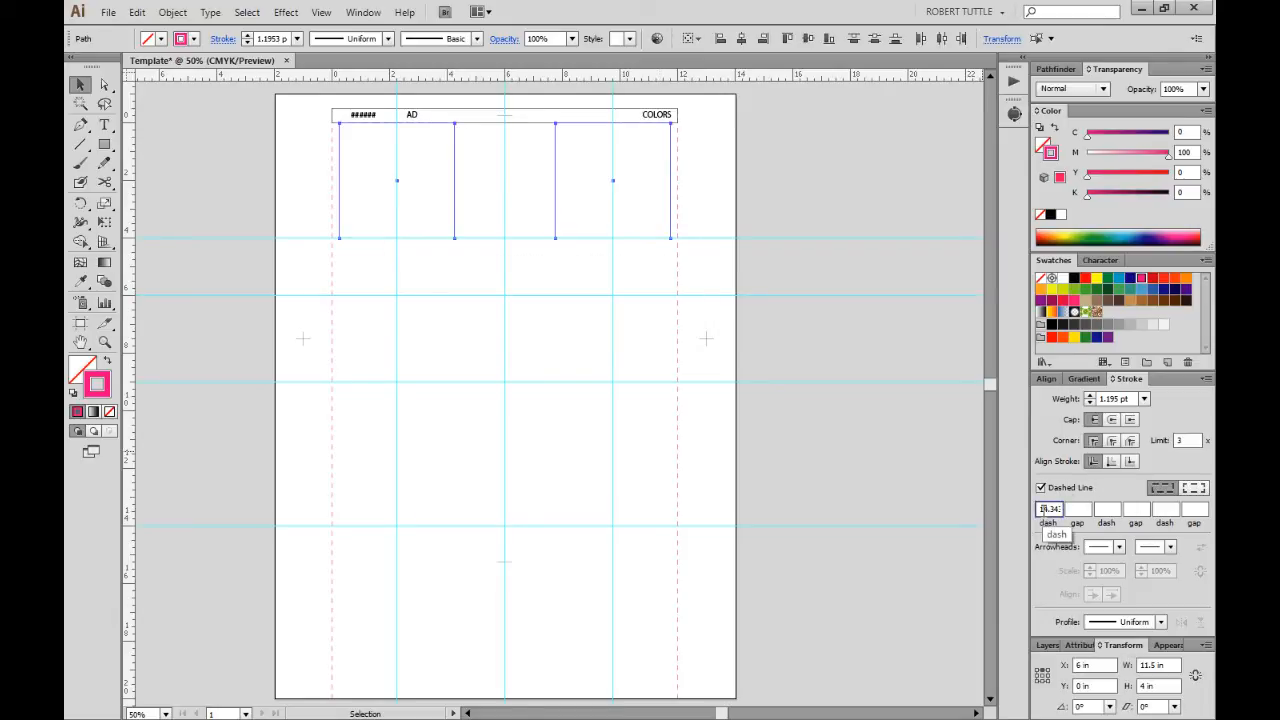
pyautogui.write('12')
pyautogui.press('Tab')
pyautogui.click(813, 384)
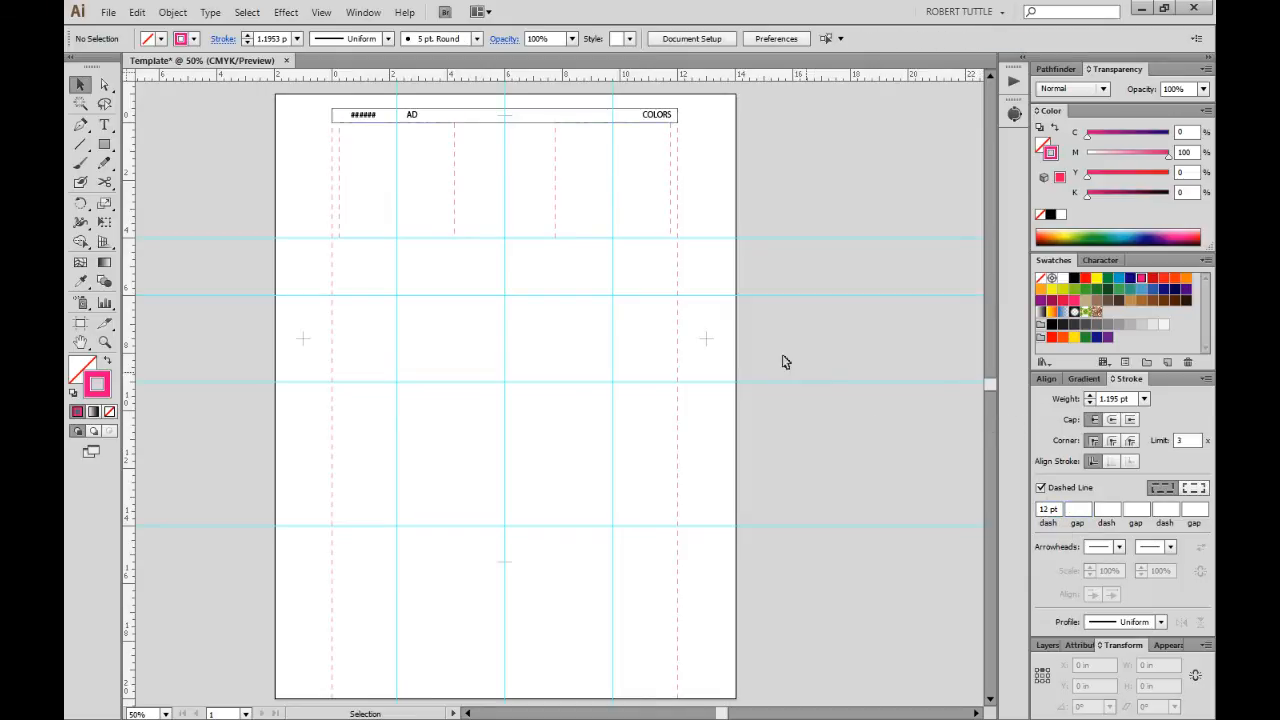
pyautogui.click(1046, 645)
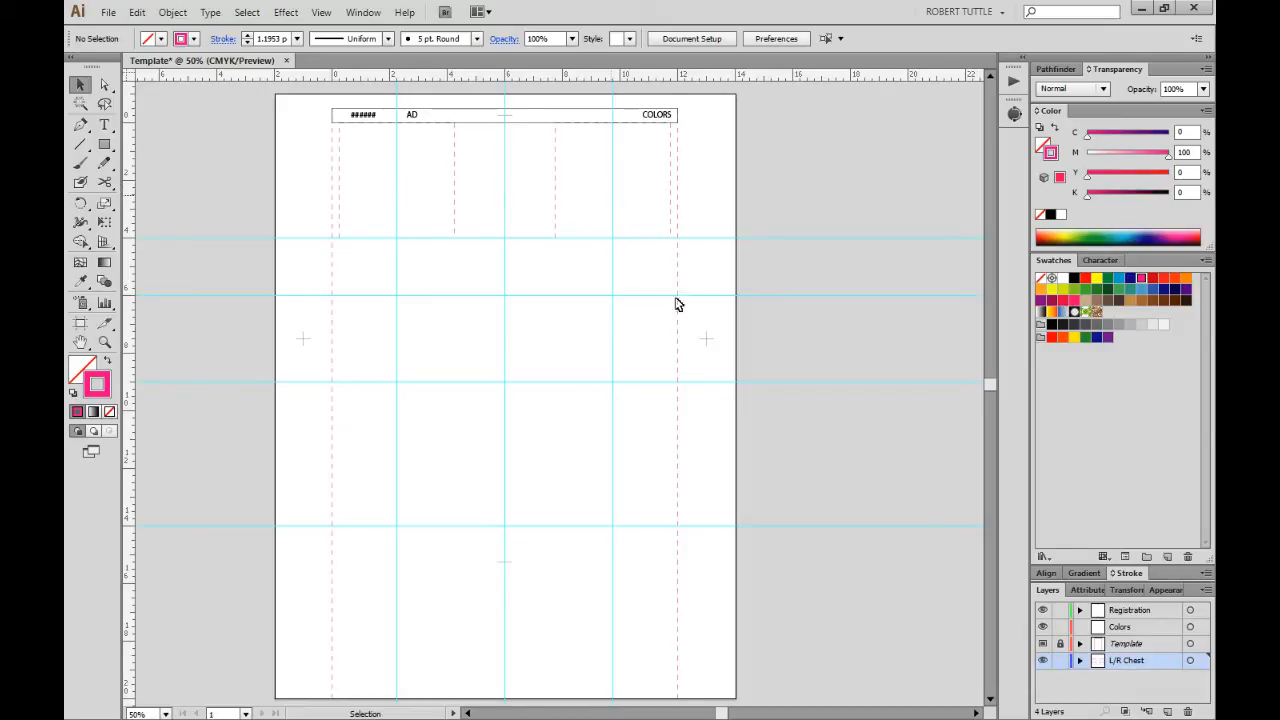
# Make L/R Chest a hidden template layer and make Fill the active colour.
pyautogui.click(1206, 591)
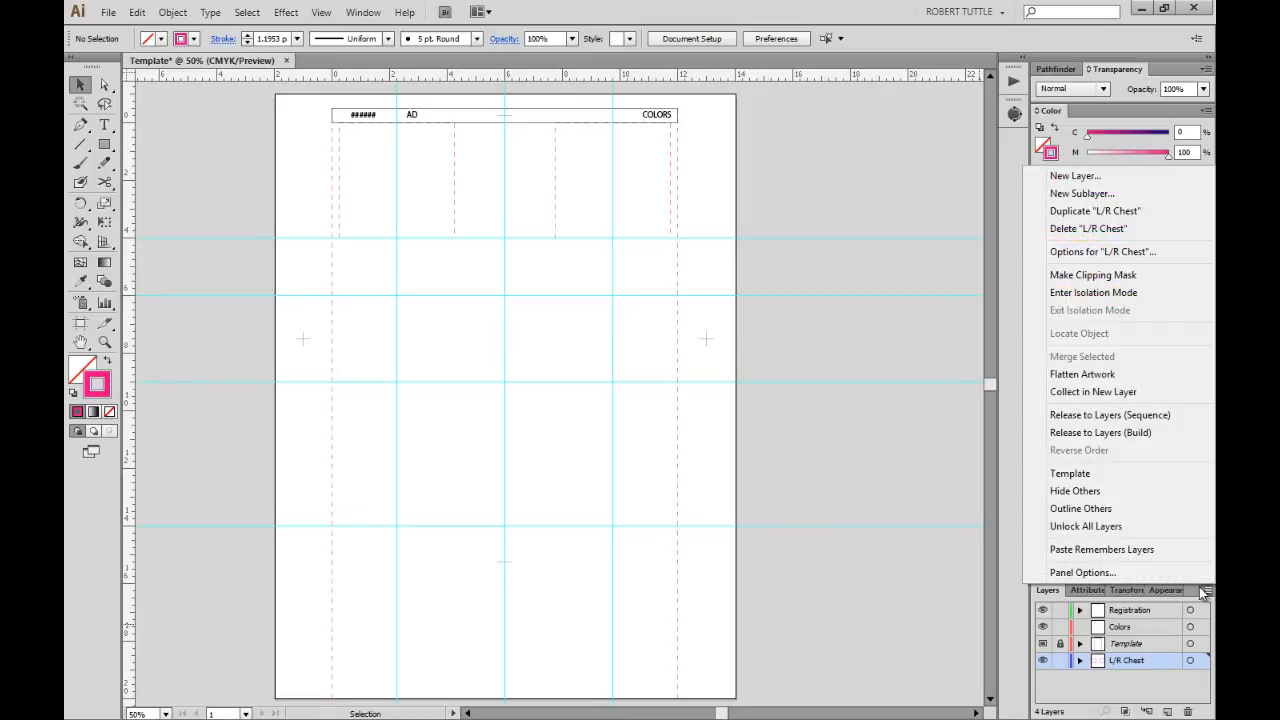
pyautogui.click(1100, 478)
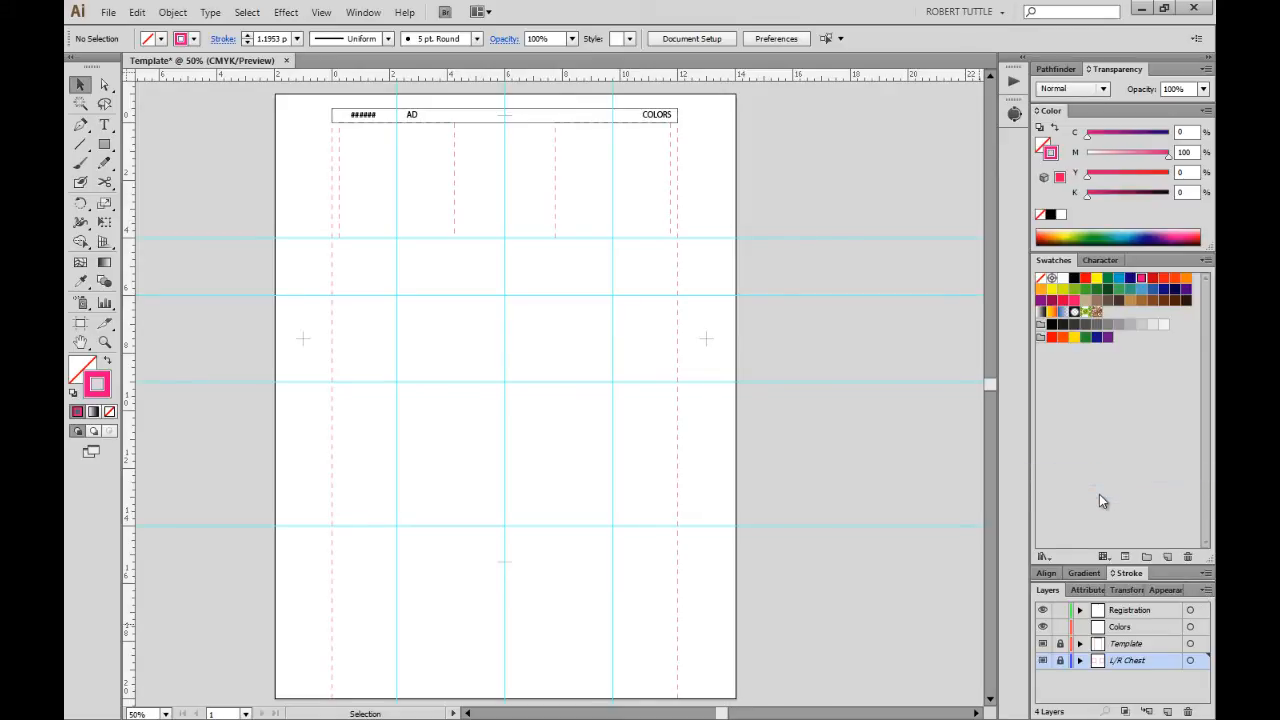
pyautogui.click(1043, 662)
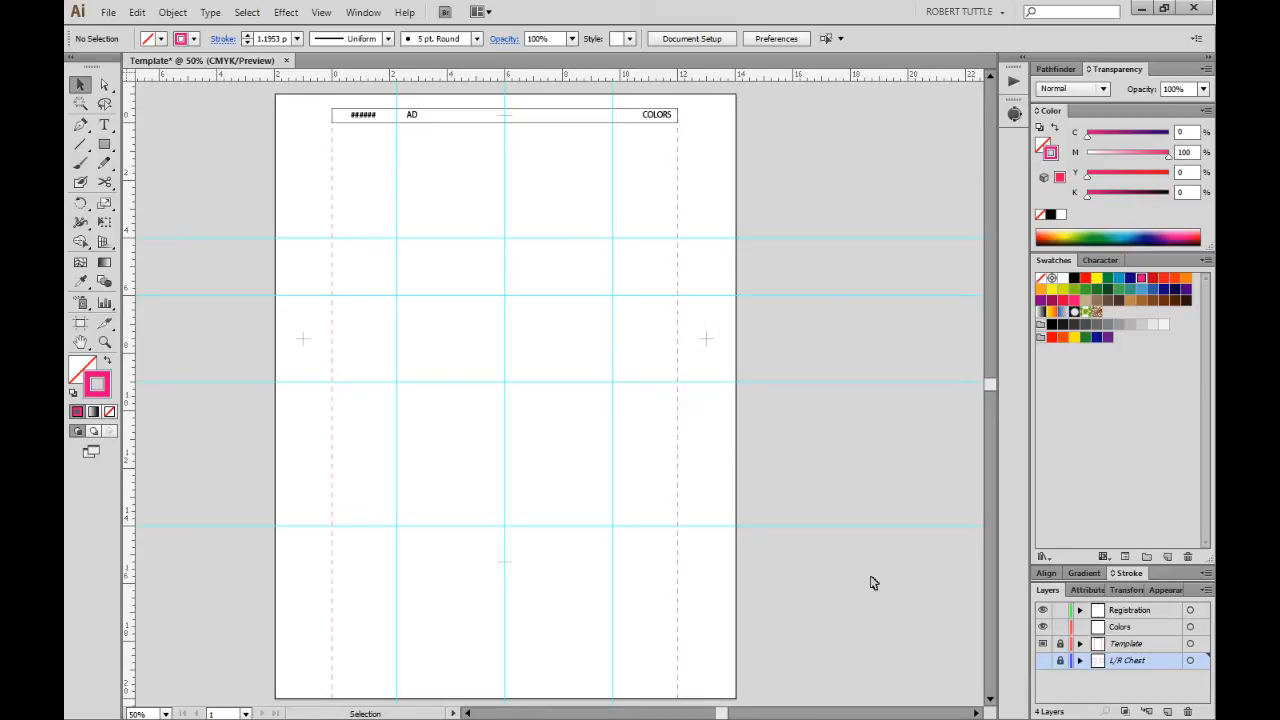
pyautogui.click(1043, 660)
pyautogui.click(1043, 660)
pyautogui.scroll(-1, 752, 410)
pyautogui.scroll(1, 752, 411)
pyautogui.press('x')
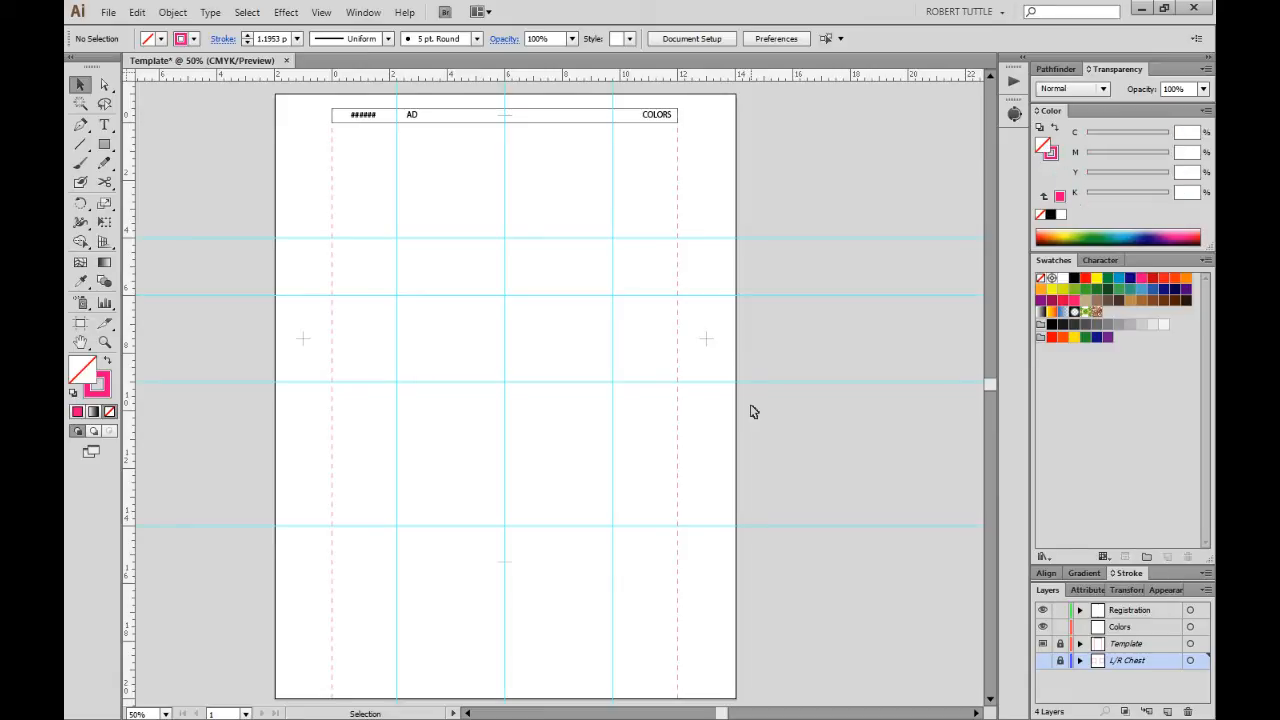
pyautogui.scroll(-1, 751, 408)
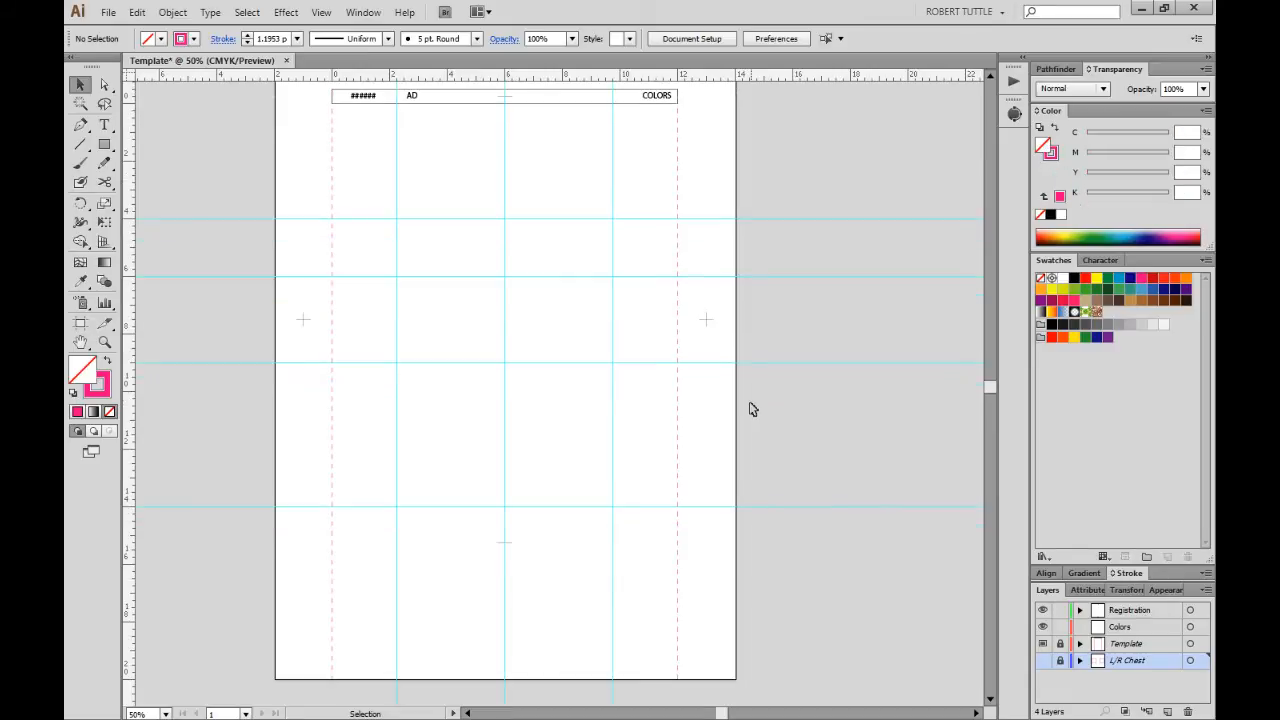
pyautogui.scroll(1, 748, 403)
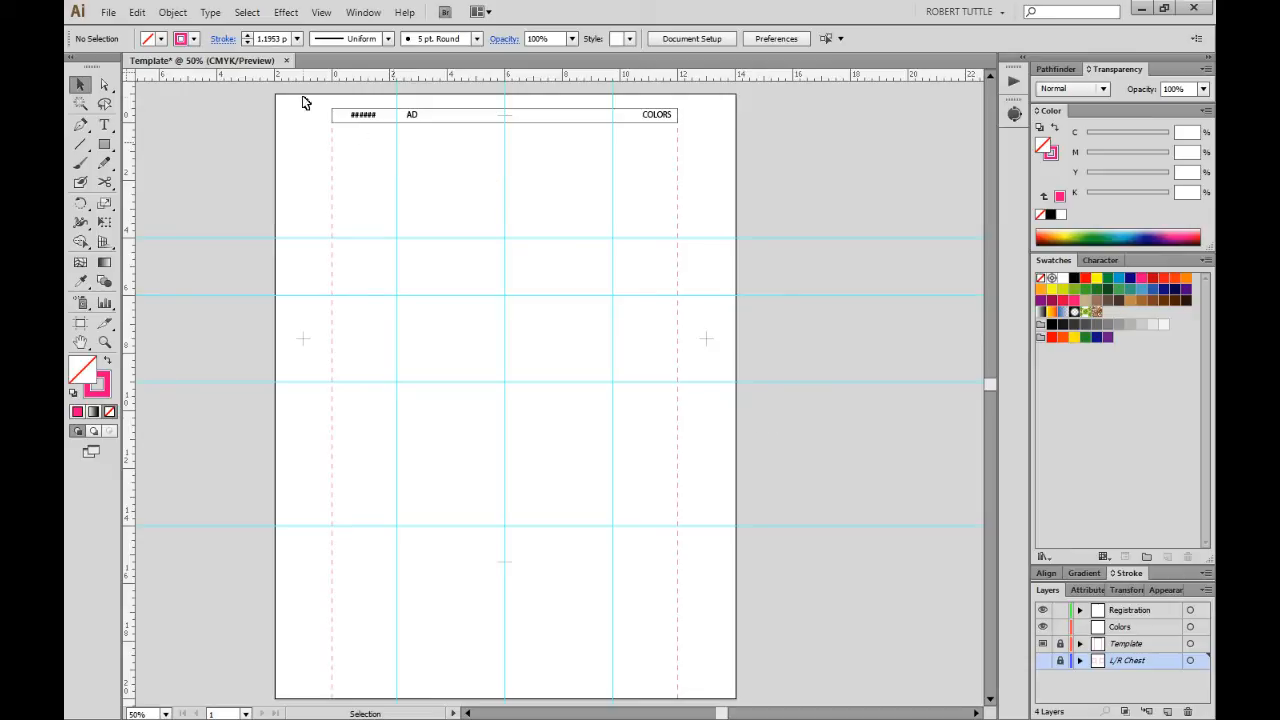
# Lock all guides in place via View > Guides > Lock Guides.
pyautogui.click(321, 12)
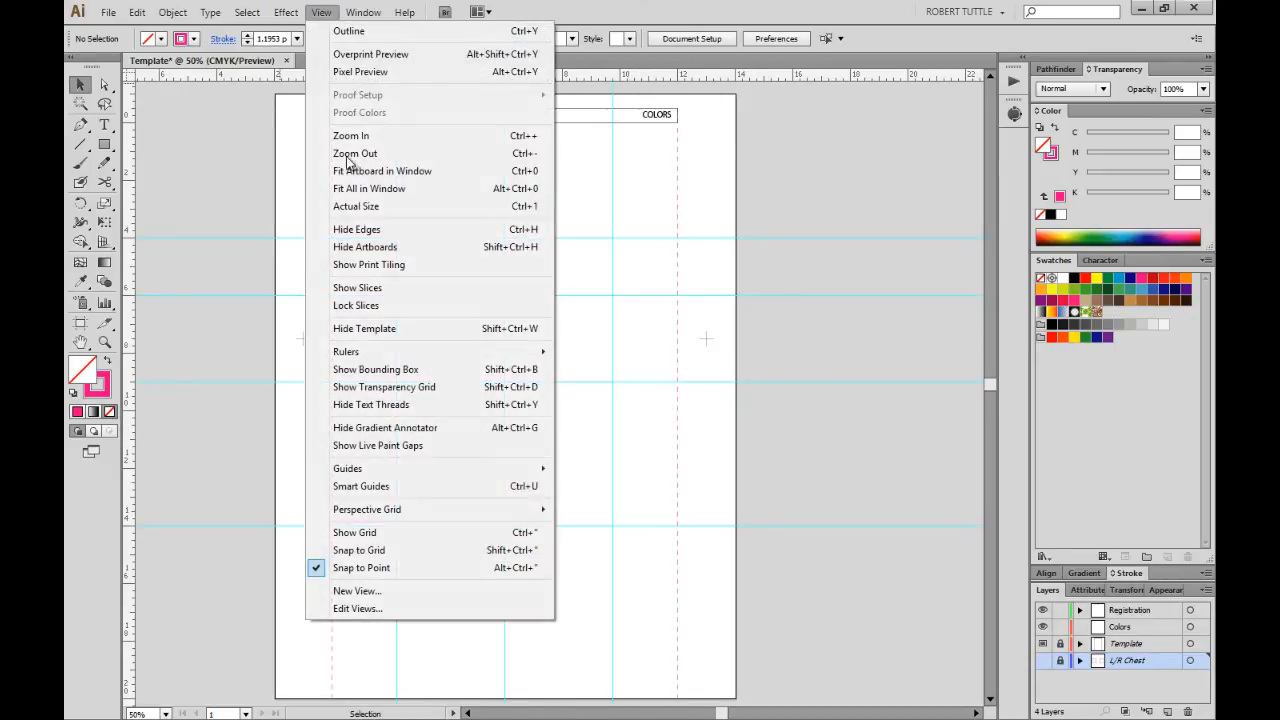
pyautogui.moveTo(514, 470)
pyautogui.click(584, 487)
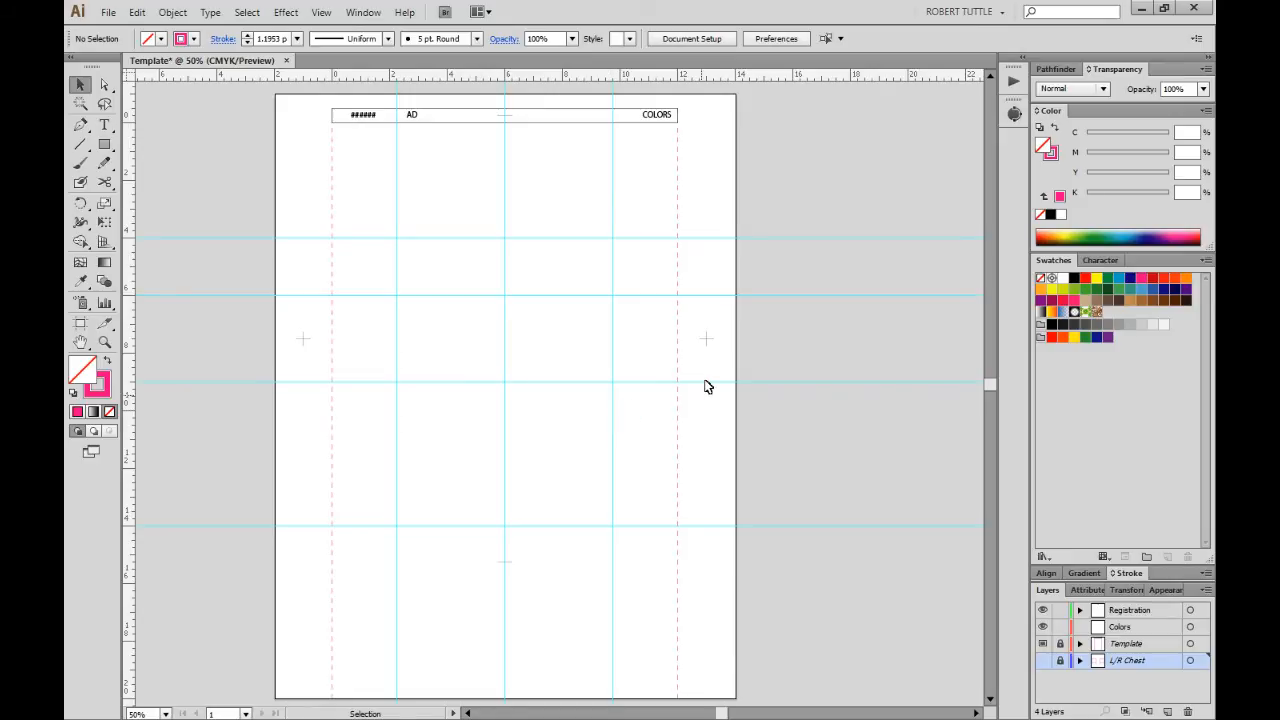
# Select the registration marks and make the Colors layer the active layer.
pyautogui.moveTo(722, 353); pyautogui.dragTo(733, 369)
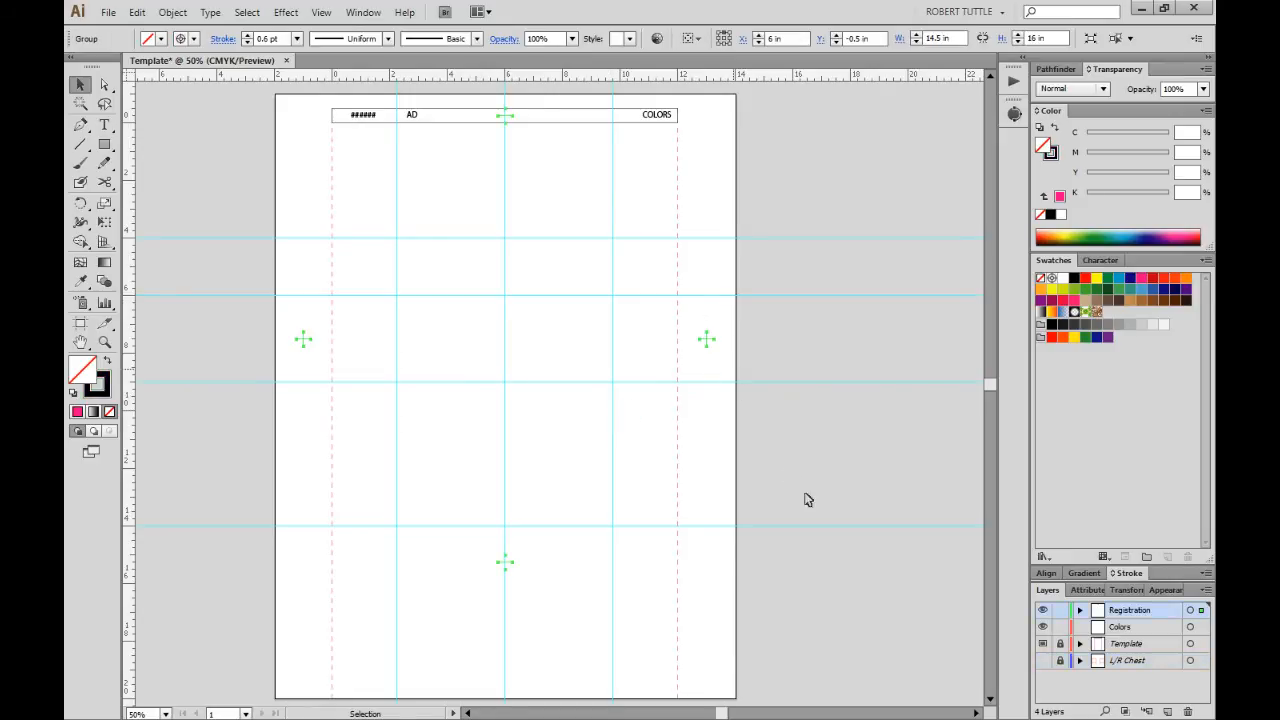
pyautogui.click(1142, 626)
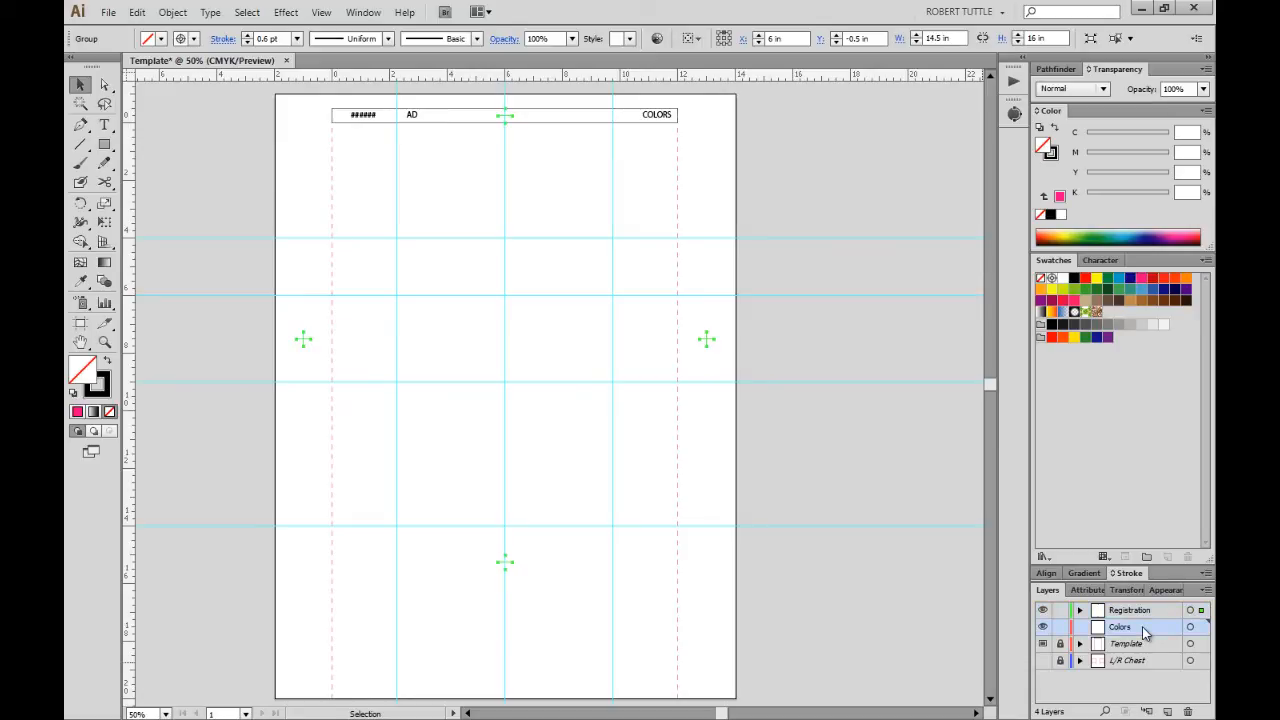
pyautogui.click(498, 313)
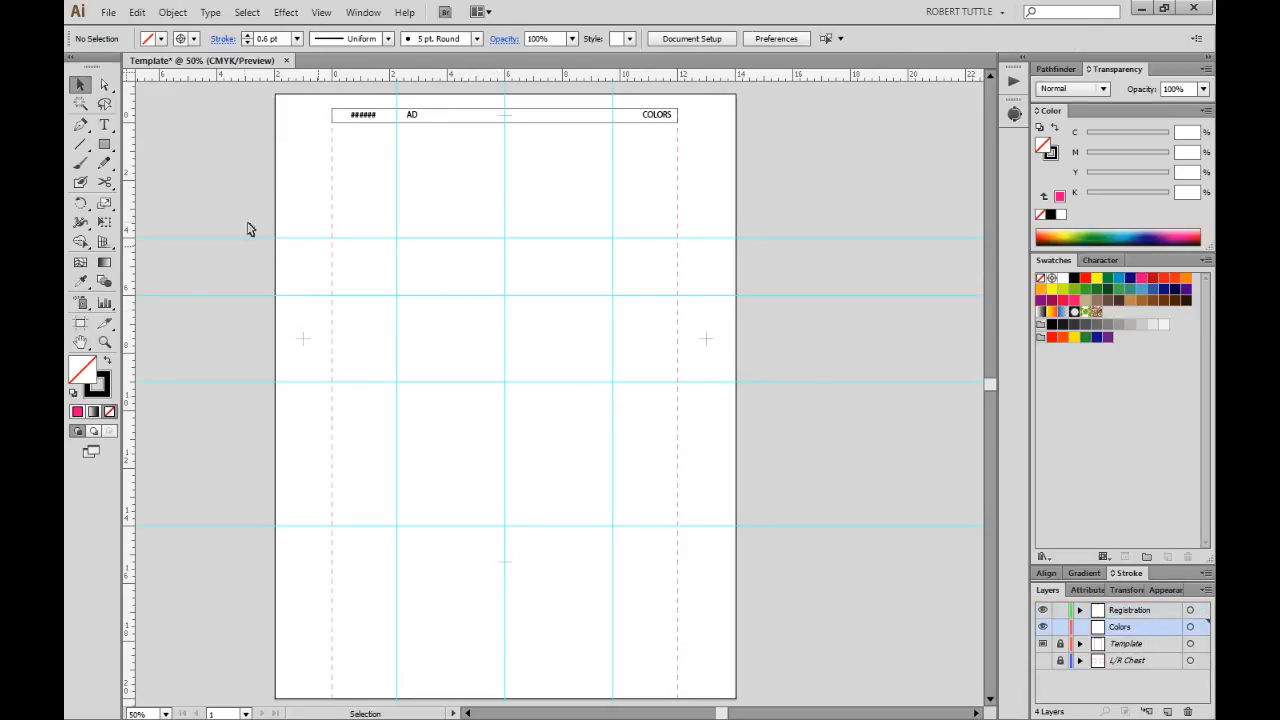
pyautogui.click(104, 144)
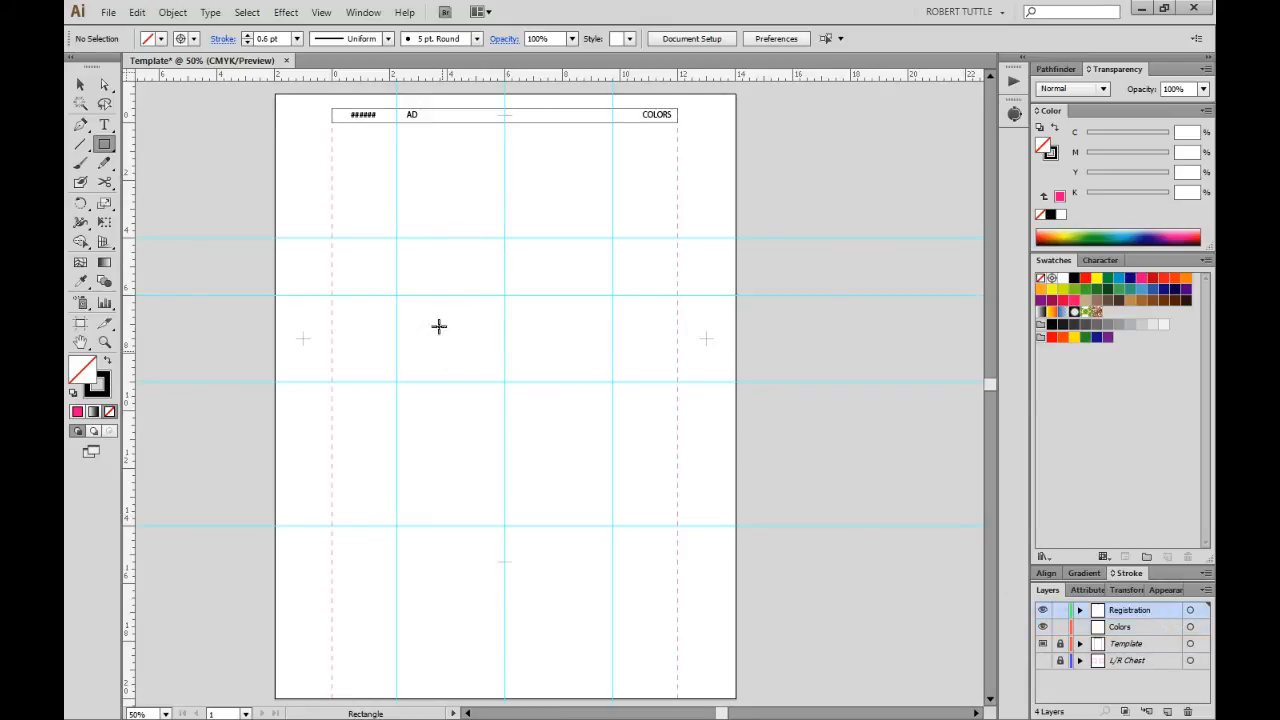
# Draw a black-filled rectangle in the upper artboard and add white ART text inside it.
pyautogui.moveTo(395, 209); pyautogui.dragTo(597, 406)
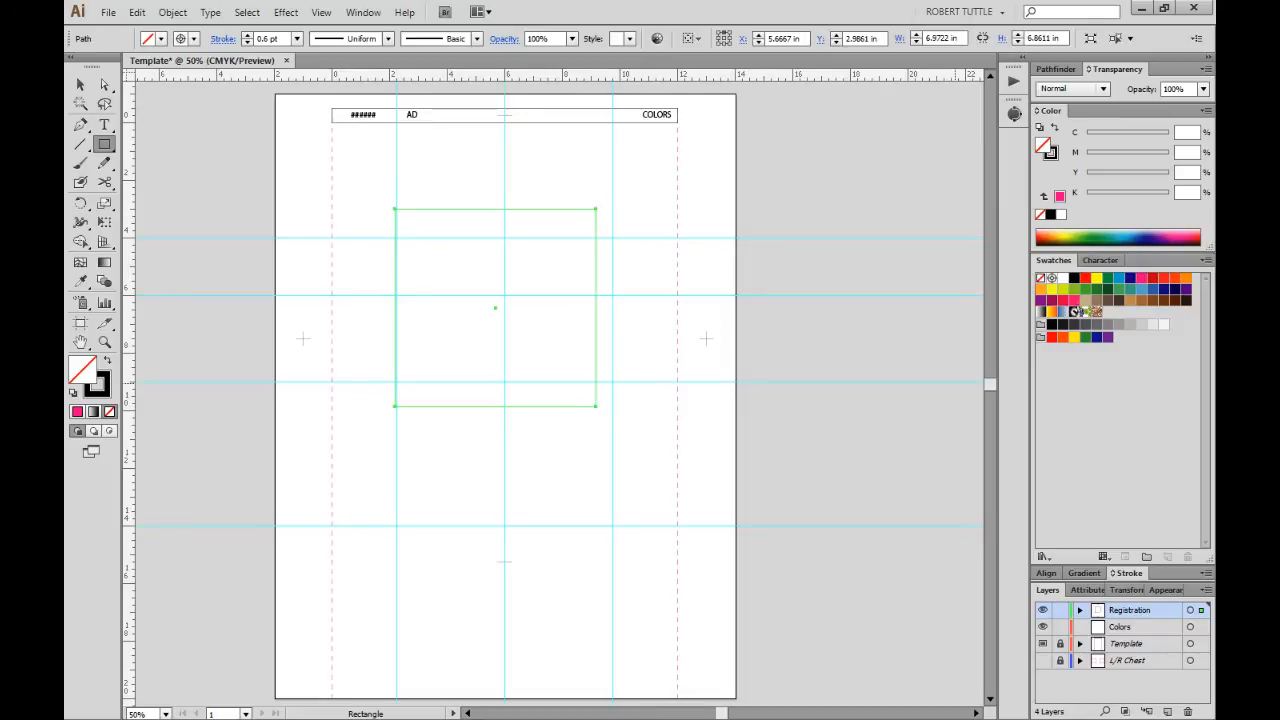
pyautogui.click(1074, 278)
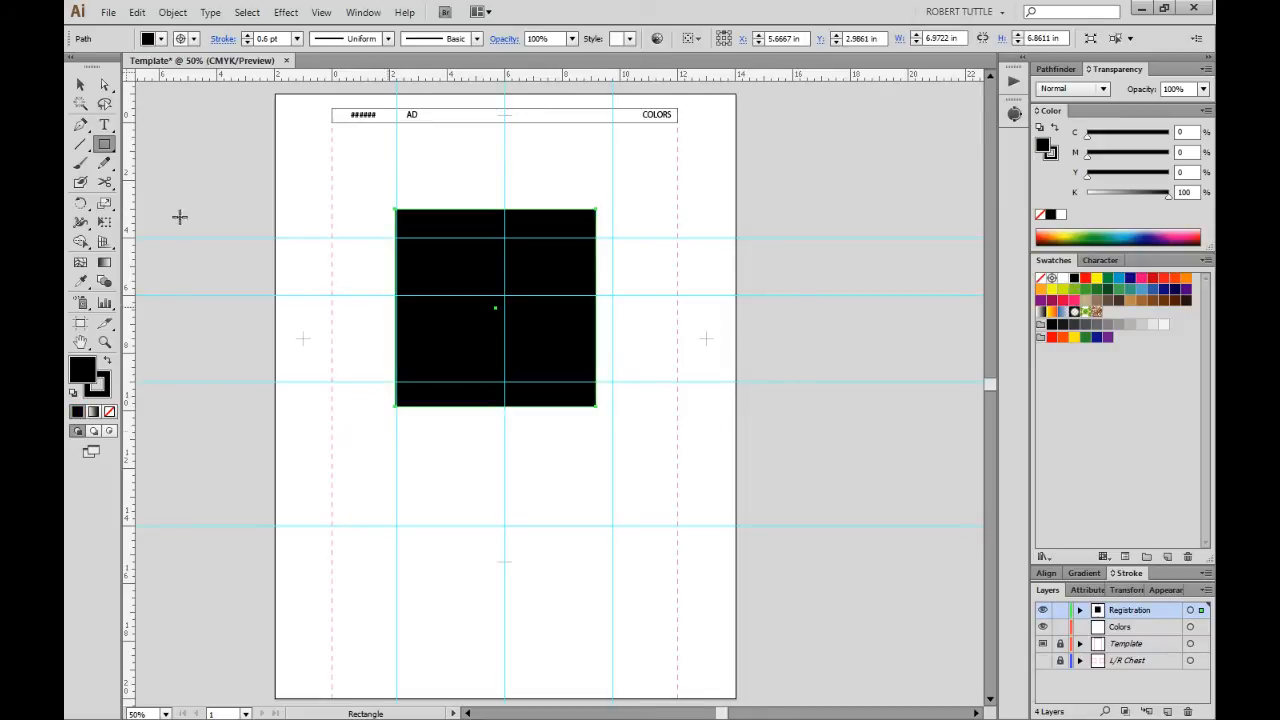
pyautogui.click(104, 124)
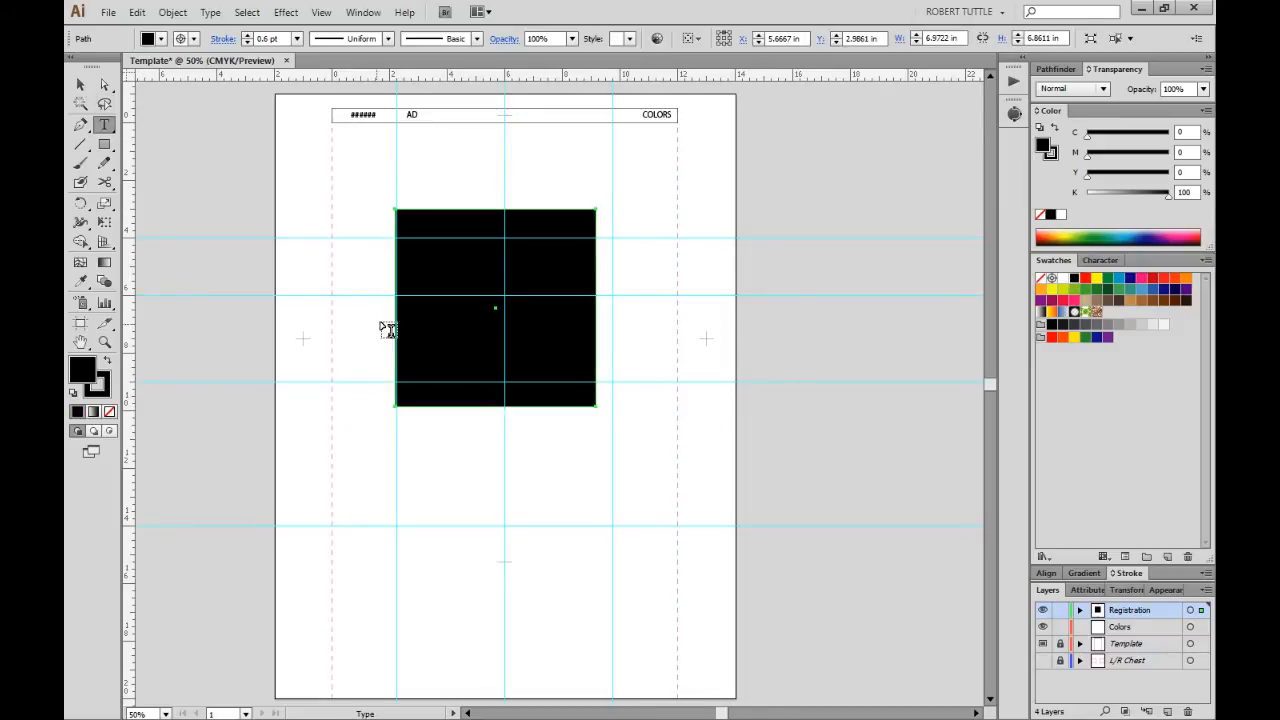
pyautogui.click(417, 309)
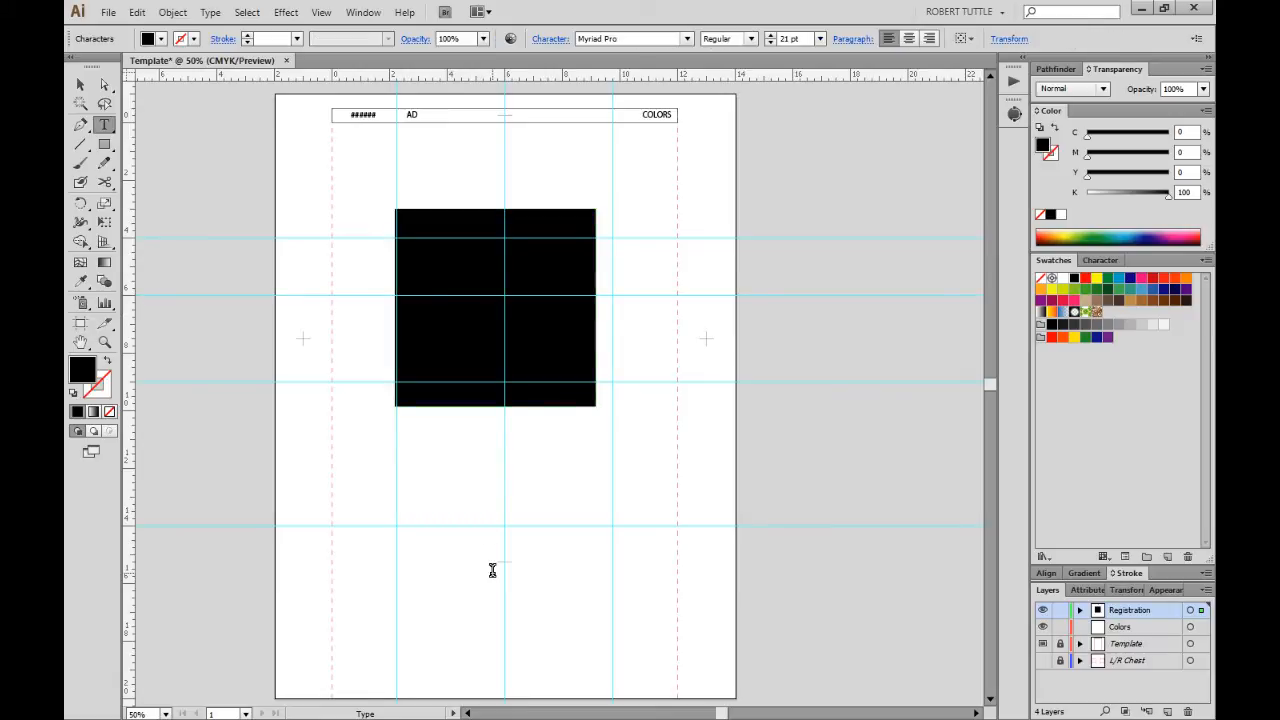
pyautogui.press('Escape')
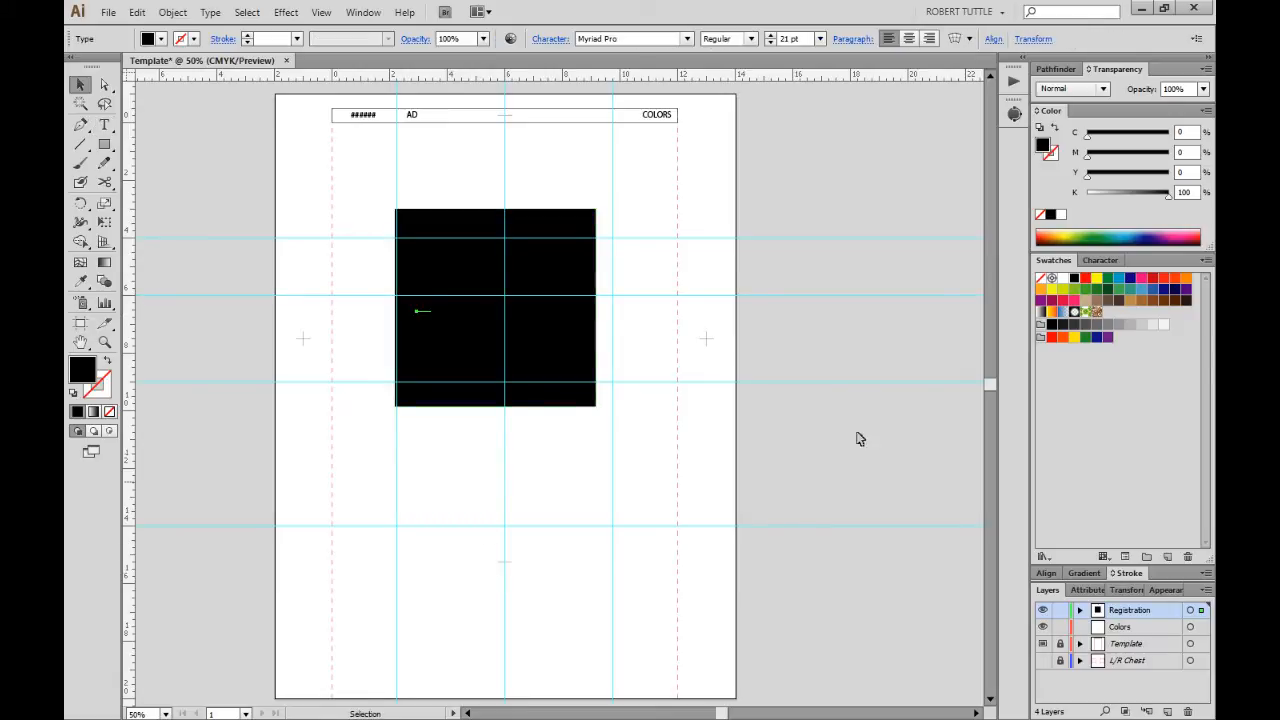
pyautogui.click(1063, 278)
# Enlarge the ART text from 21 pt to 52.5 pt, then scale it up further.
pyautogui.press('s')
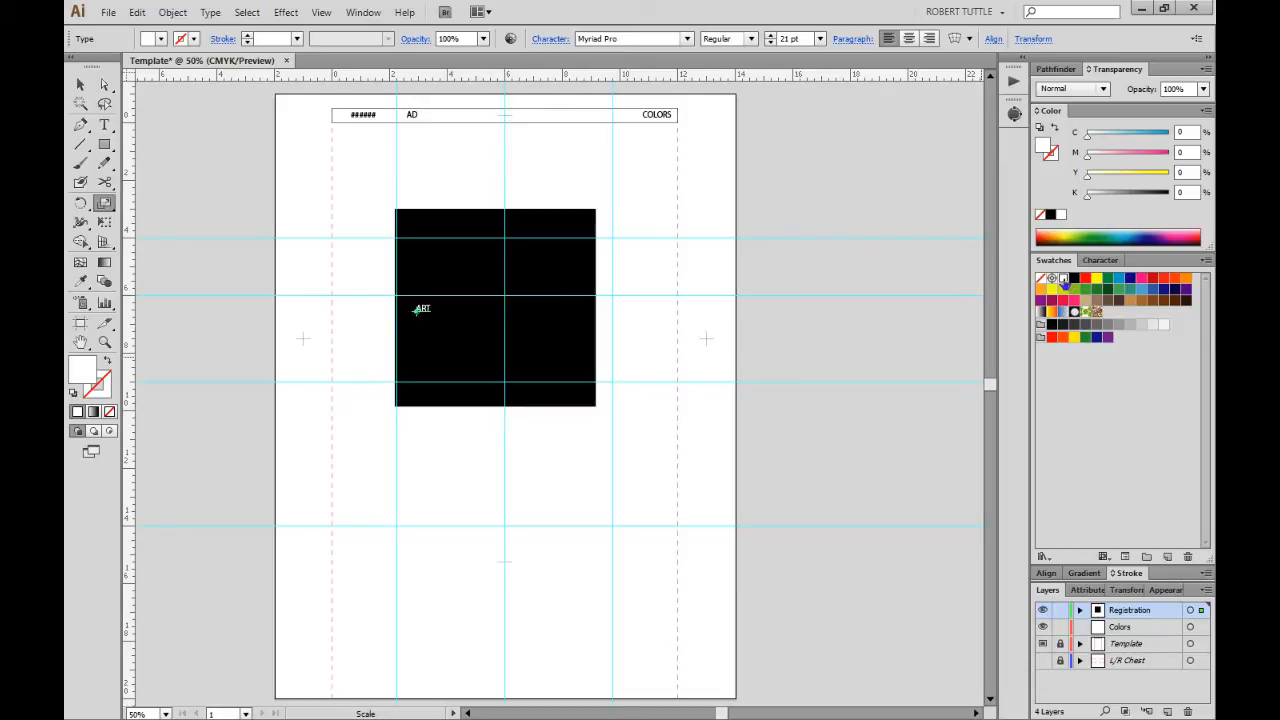
pyautogui.hotkey('ctrl', 'd')
pyautogui.moveTo(502, 289); pyautogui.dragTo(646, 207)
# Apply a 3D Extrude & Bevel effect to ART with a slight tilt.
pyautogui.click(287, 13)
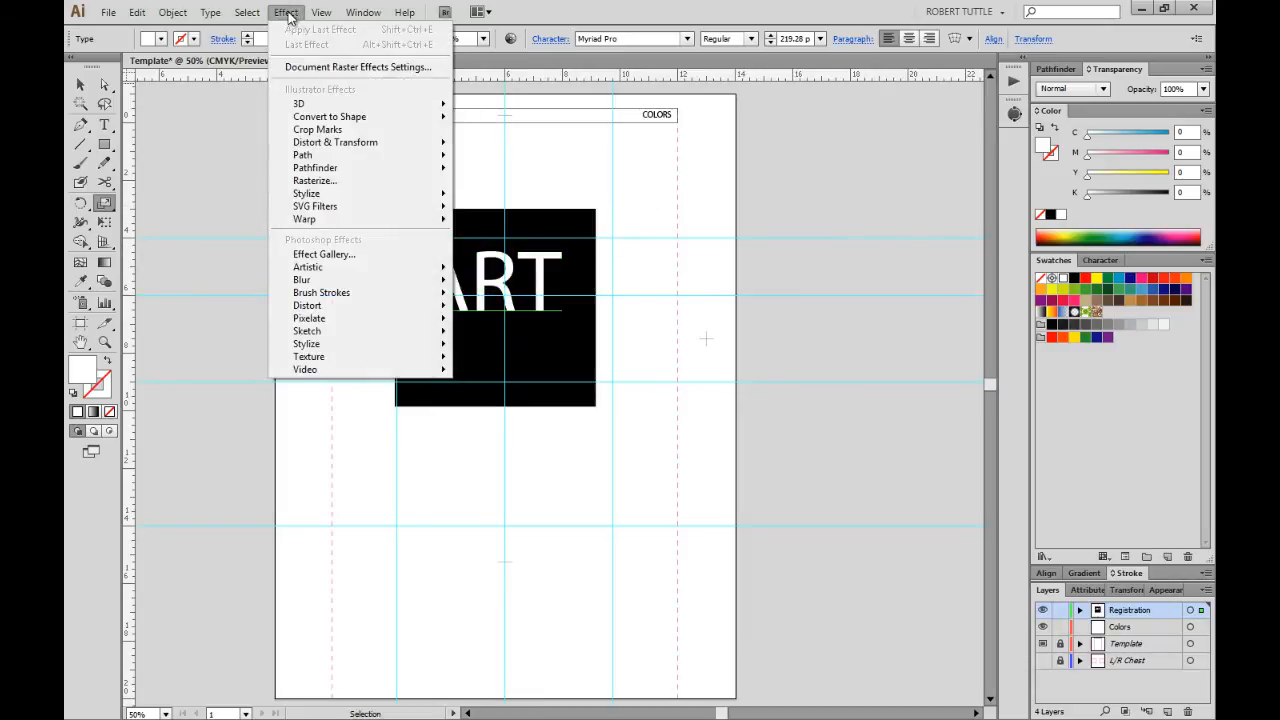
pyautogui.moveTo(416, 106)
pyautogui.click(506, 109)
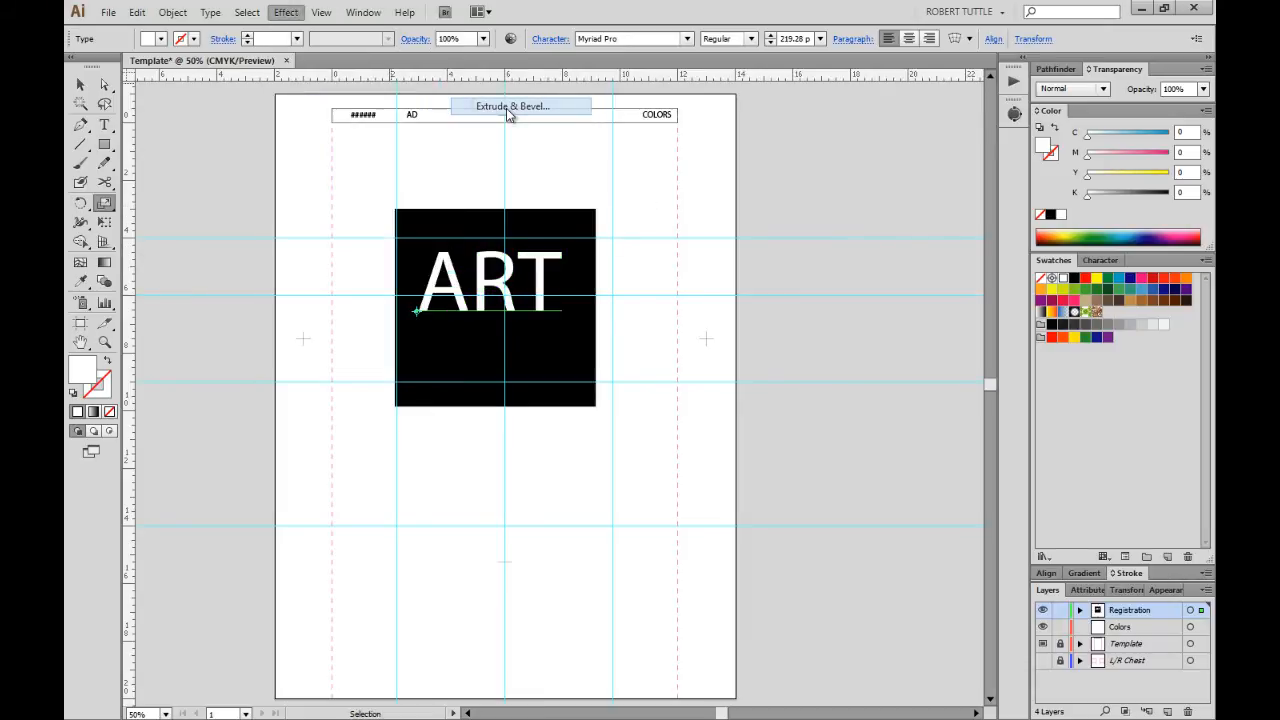
pyautogui.moveTo(808, 340); pyautogui.dragTo(812, 390)
pyautogui.click(988, 505)
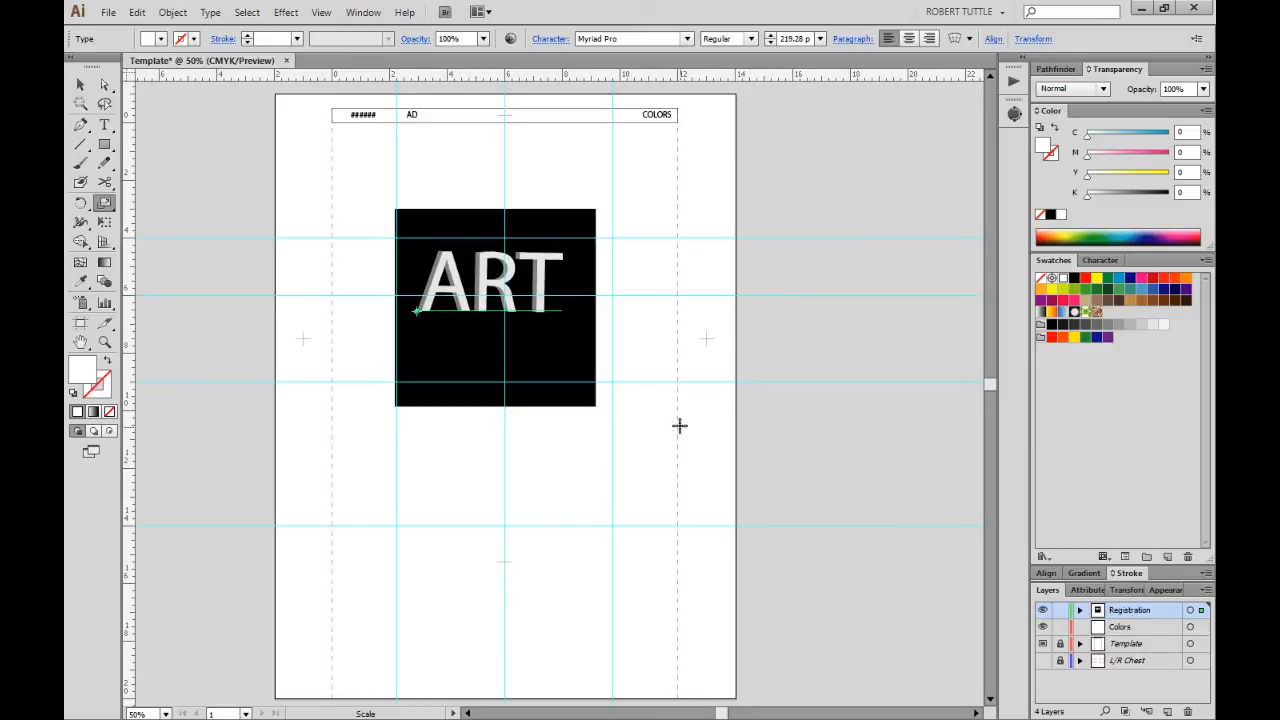
# Fill the 3D ART lettering cyan and move it down and right onto the black square.
pyautogui.press('v')
pyautogui.click(673, 417)
pyautogui.click(546, 318)
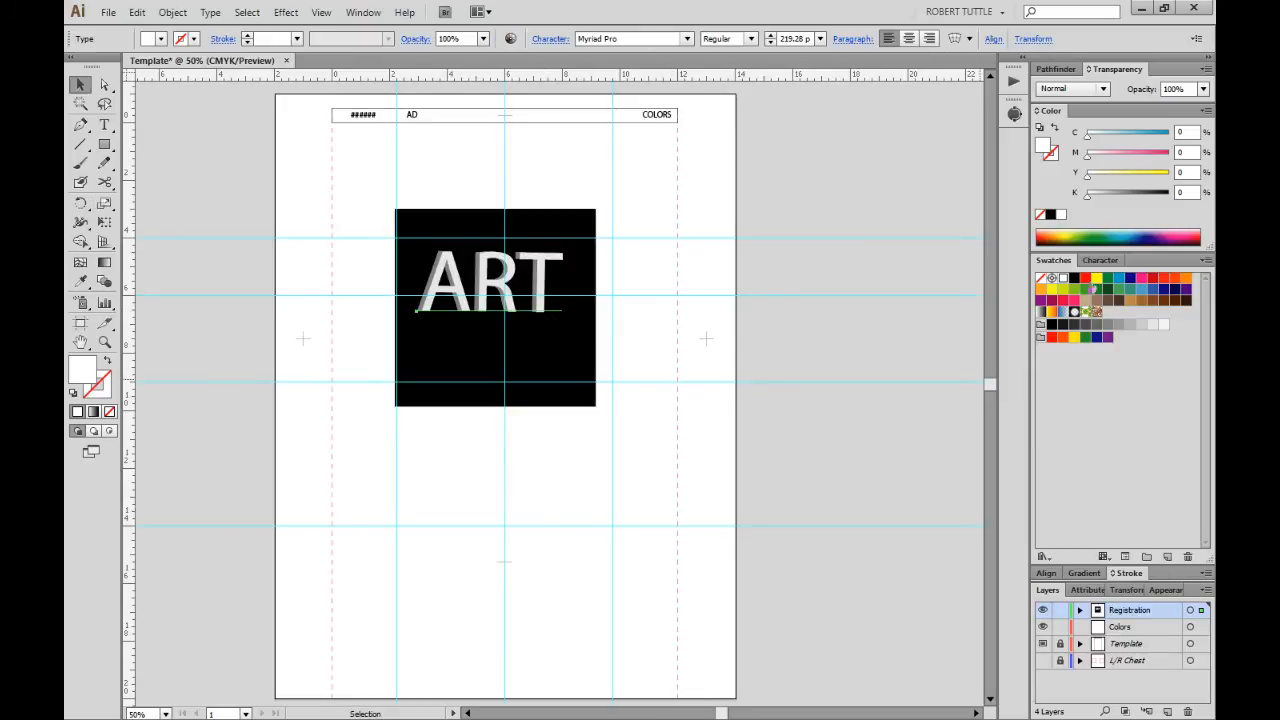
pyautogui.click(1119, 281)
pyautogui.click(723, 440)
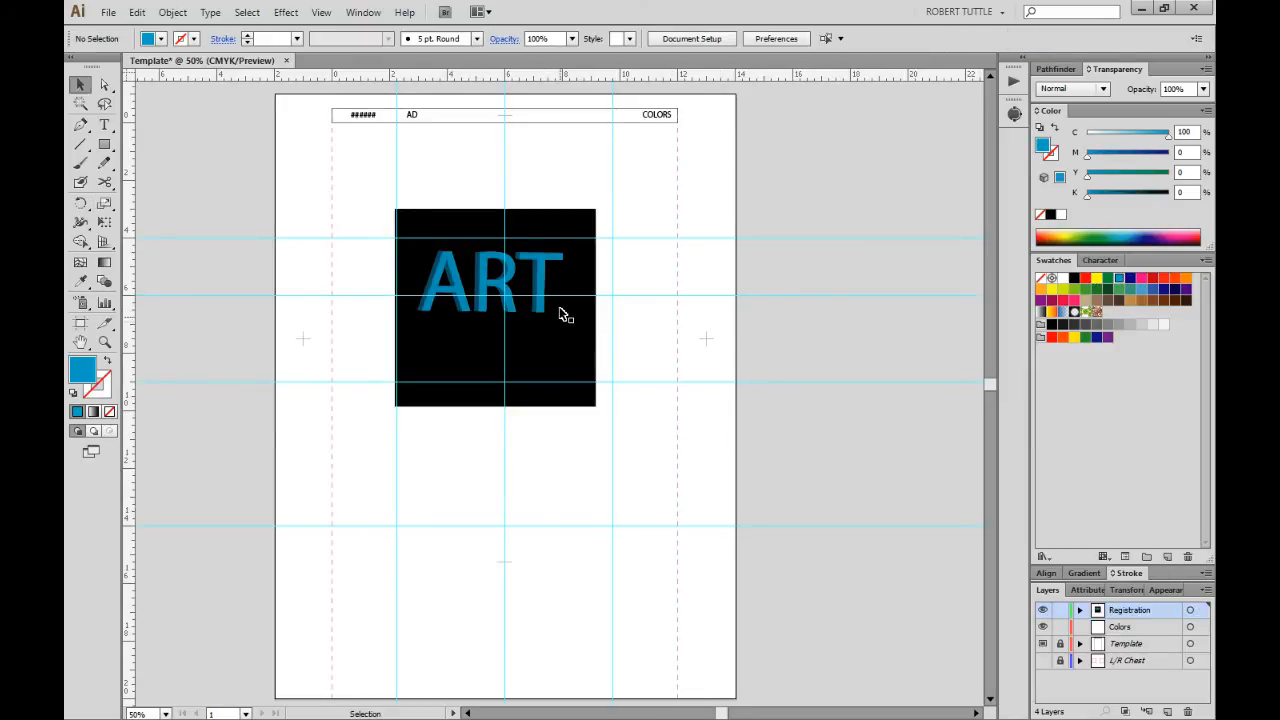
pyautogui.moveTo(540, 300); pyautogui.dragTo(560, 326)
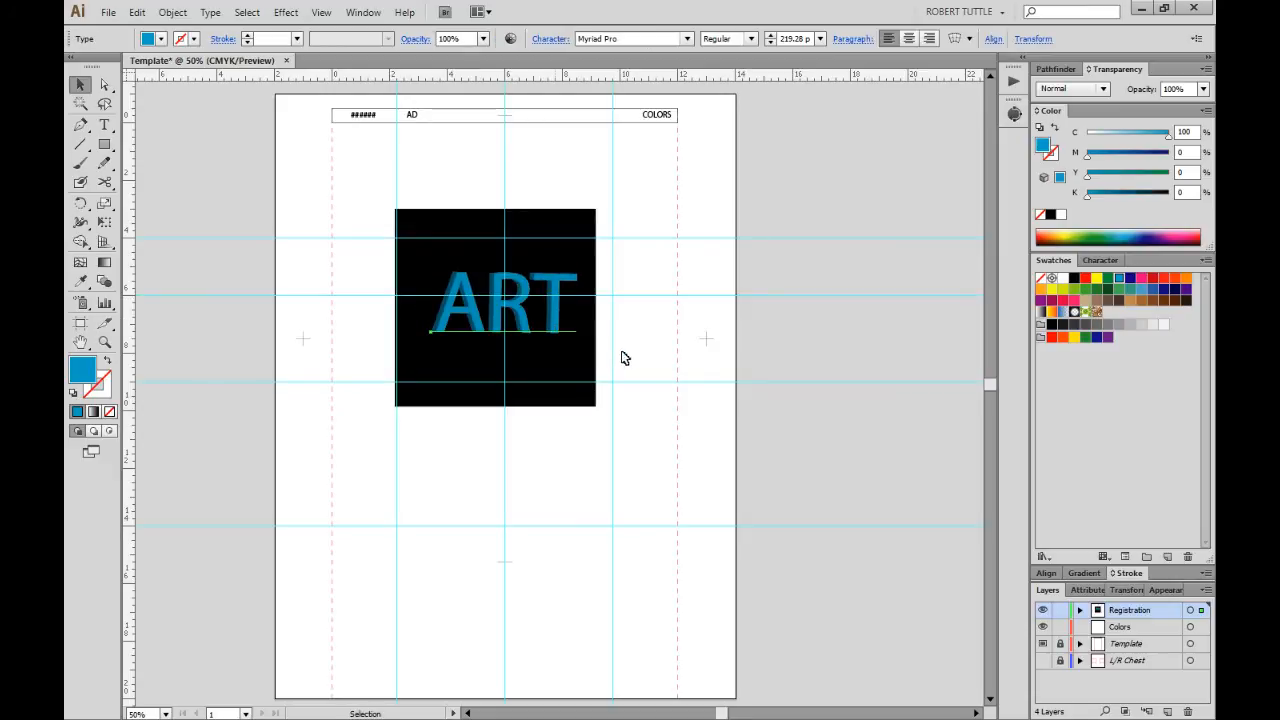
pyautogui.click(600, 376)
pyautogui.click(570, 390)
pyautogui.hotkey('ctrl', '=')
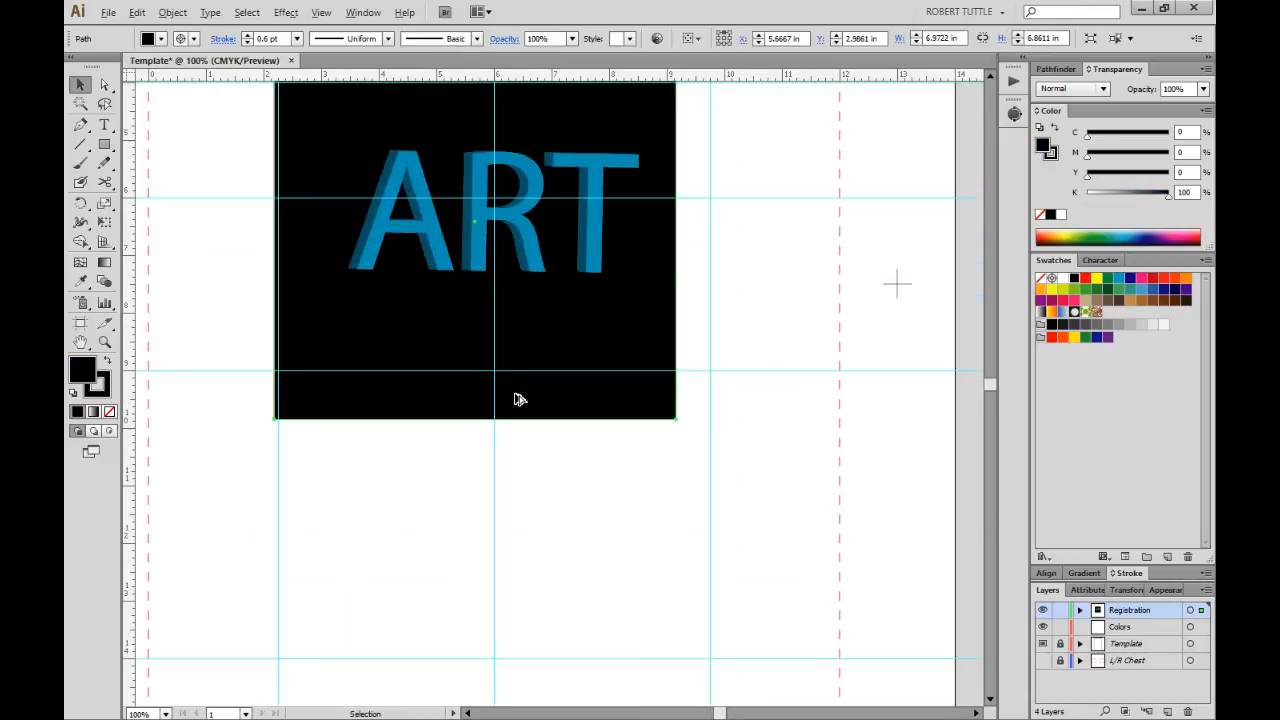
pyautogui.press('w')
pyautogui.scroll(2, 497, 360)
# Pull the black rectangle's four edges in to a 5.0417 × 2.1111 in band around ART.
pyautogui.scroll(1, 467, 217)
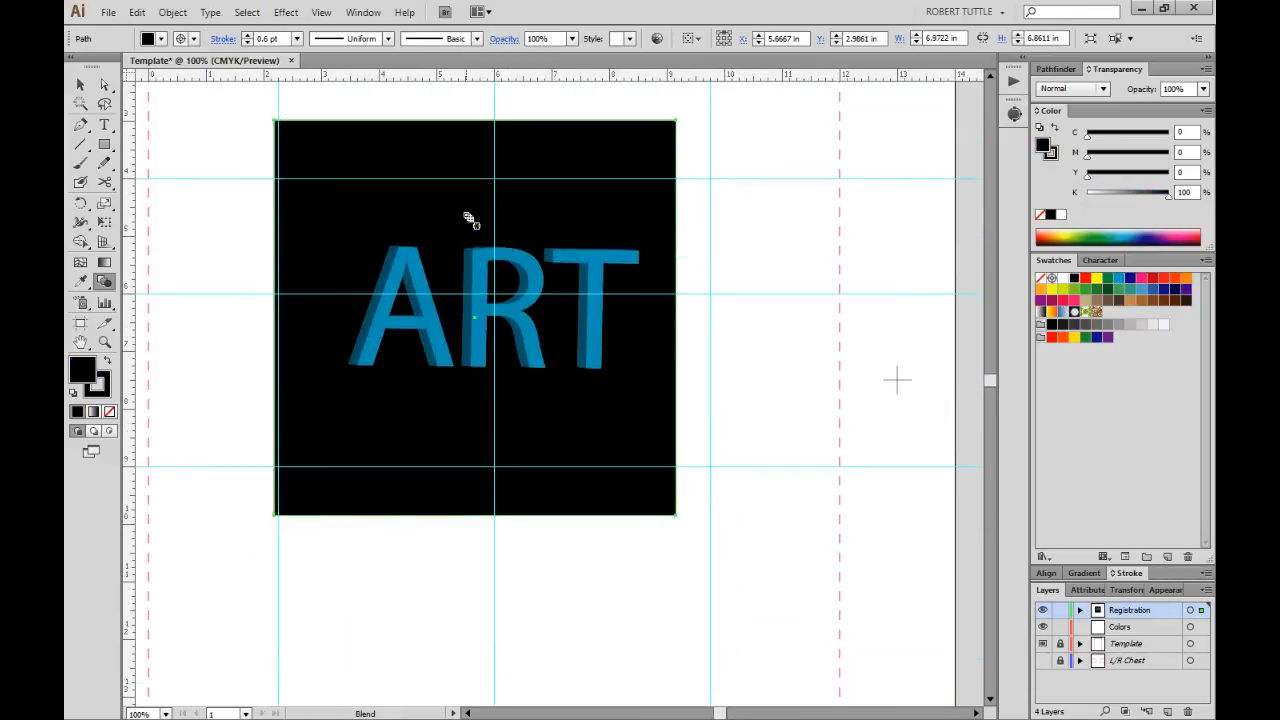
pyautogui.press('e')
pyautogui.moveTo(477, 121); pyautogui.dragTo(484, 247)
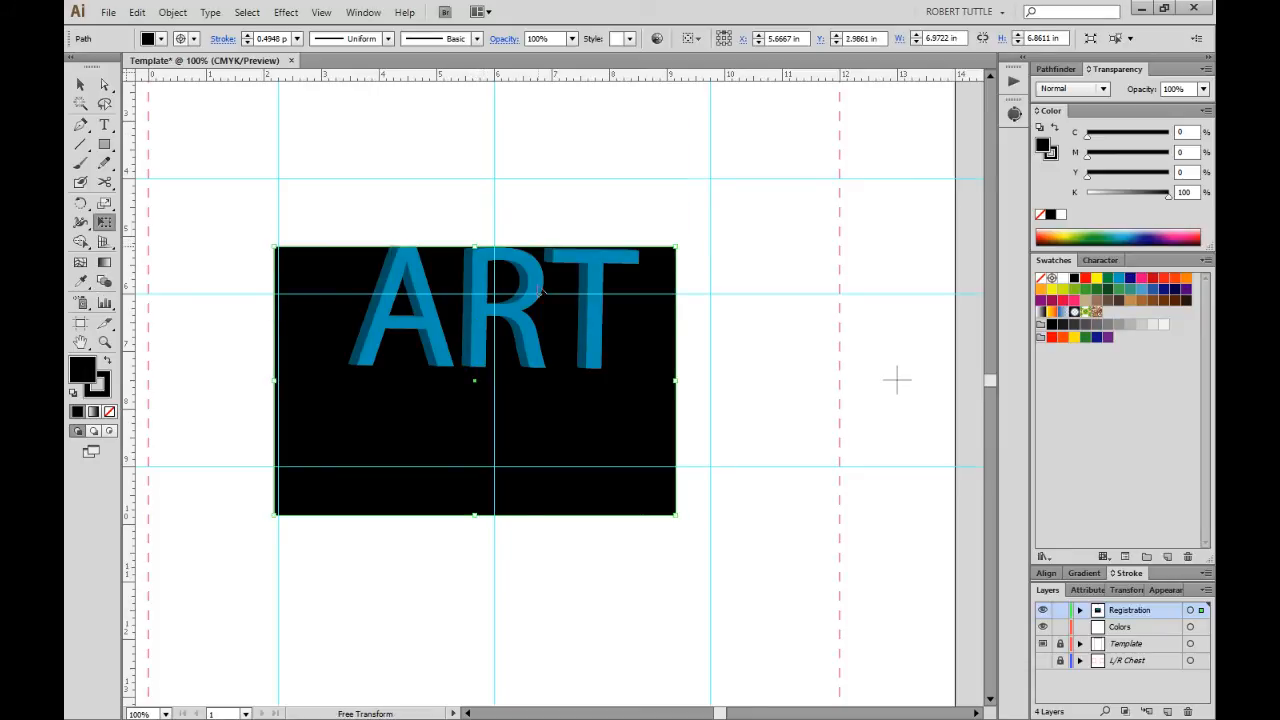
pyautogui.moveTo(677, 380); pyautogui.dragTo(640, 381)
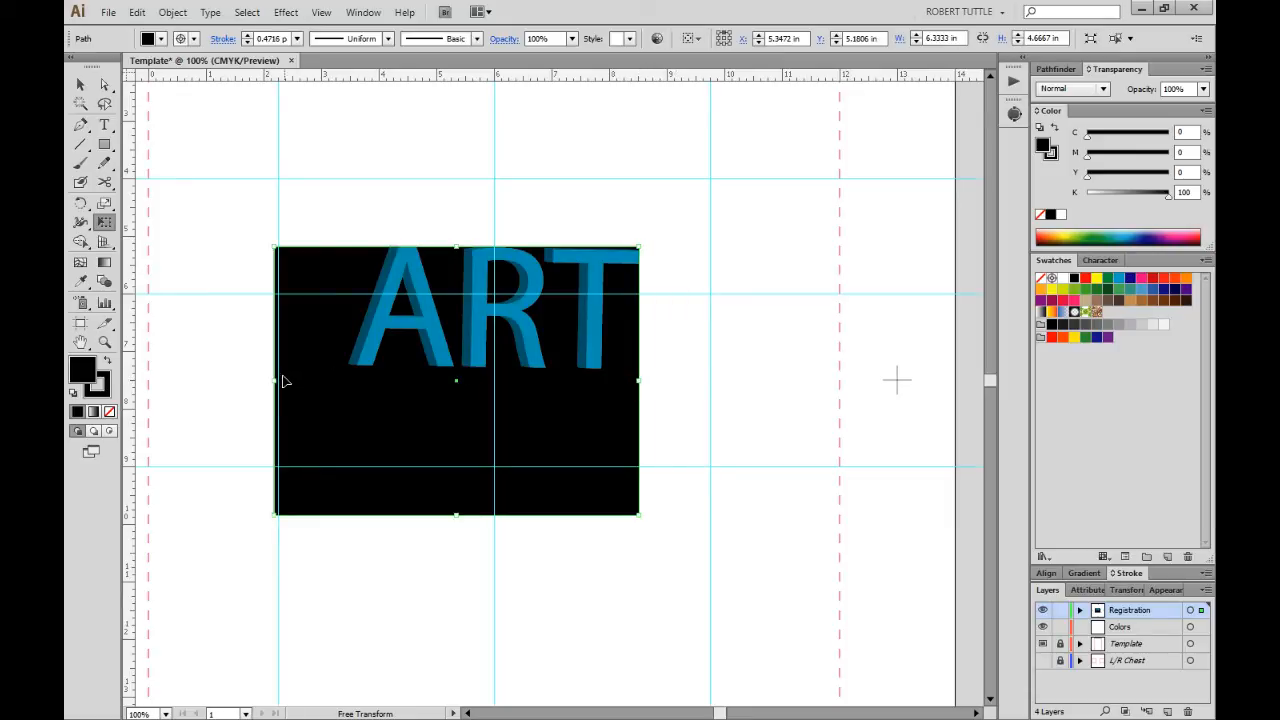
pyautogui.moveTo(276, 382); pyautogui.dragTo(350, 386)
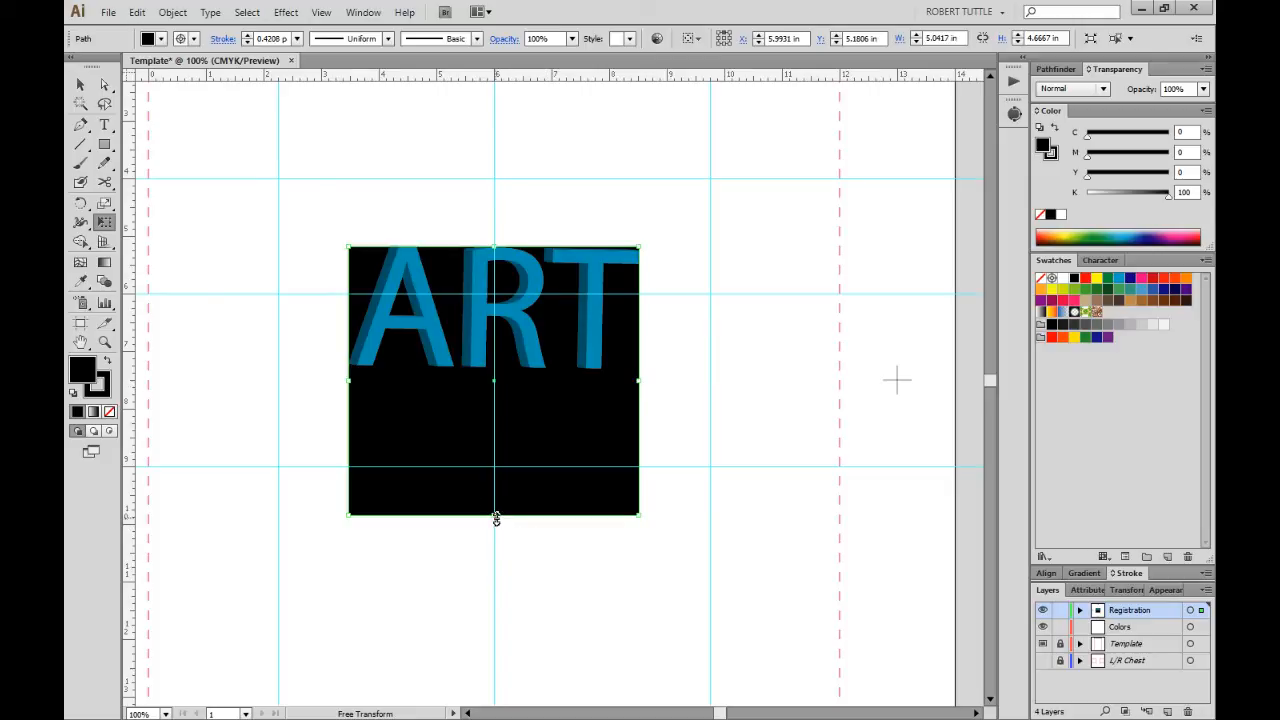
pyautogui.moveTo(496, 517); pyautogui.dragTo(548, 371)
pyautogui.hotkey('ctrl', '-')
pyautogui.hotkey('ctrl', '-')
pyautogui.hotkey('ctrl', '-')
pyautogui.hotkey('ctrl', '-')
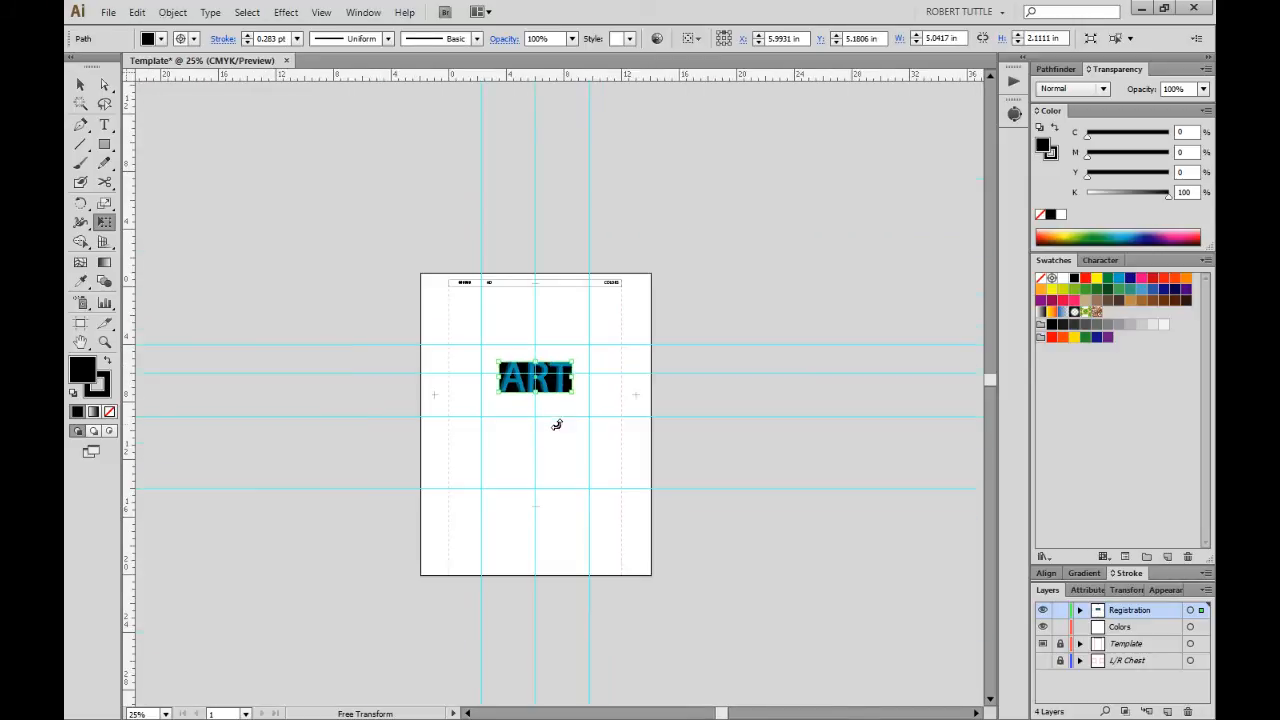
# Select the ART artwork and convert its text to outlines.
pyautogui.press('v')
pyautogui.click(557, 425)
pyautogui.hotkey('ctrl', '+')
pyautogui.hotkey('ctrl', '+')
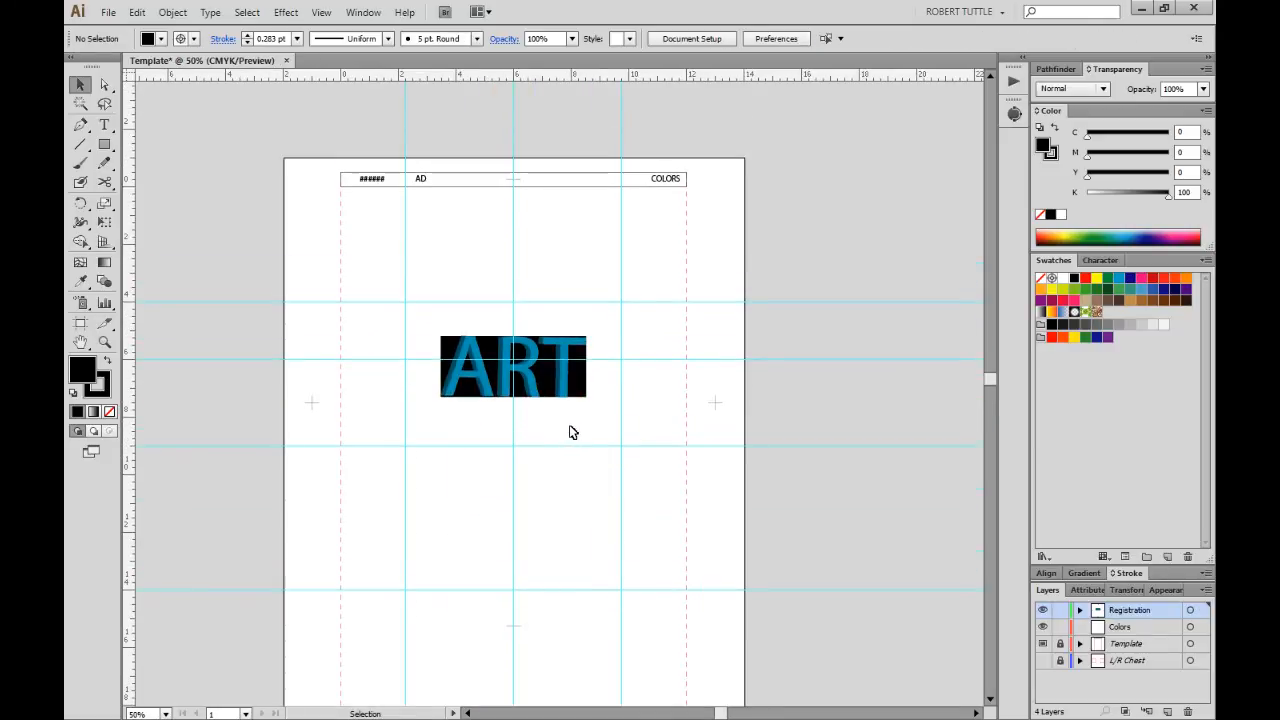
pyautogui.moveTo(394, 283); pyautogui.dragTo(602, 430)
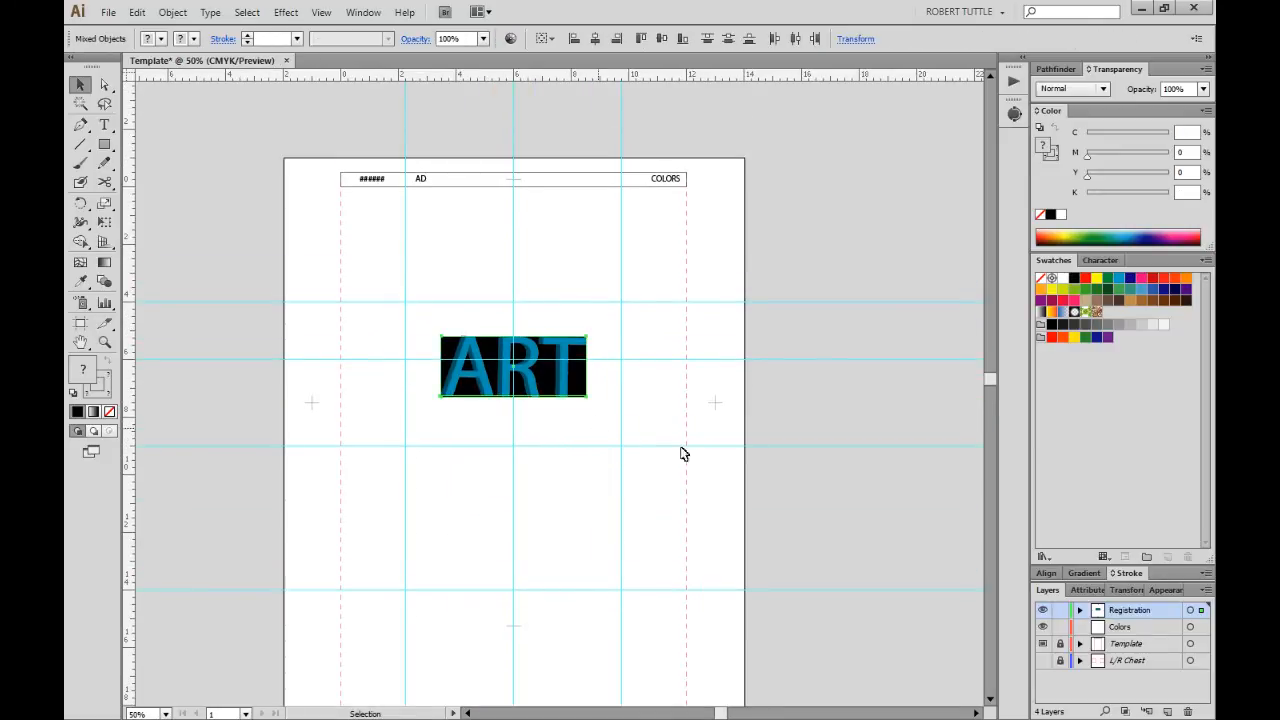
pyautogui.moveTo(423, 320); pyautogui.dragTo(603, 447)
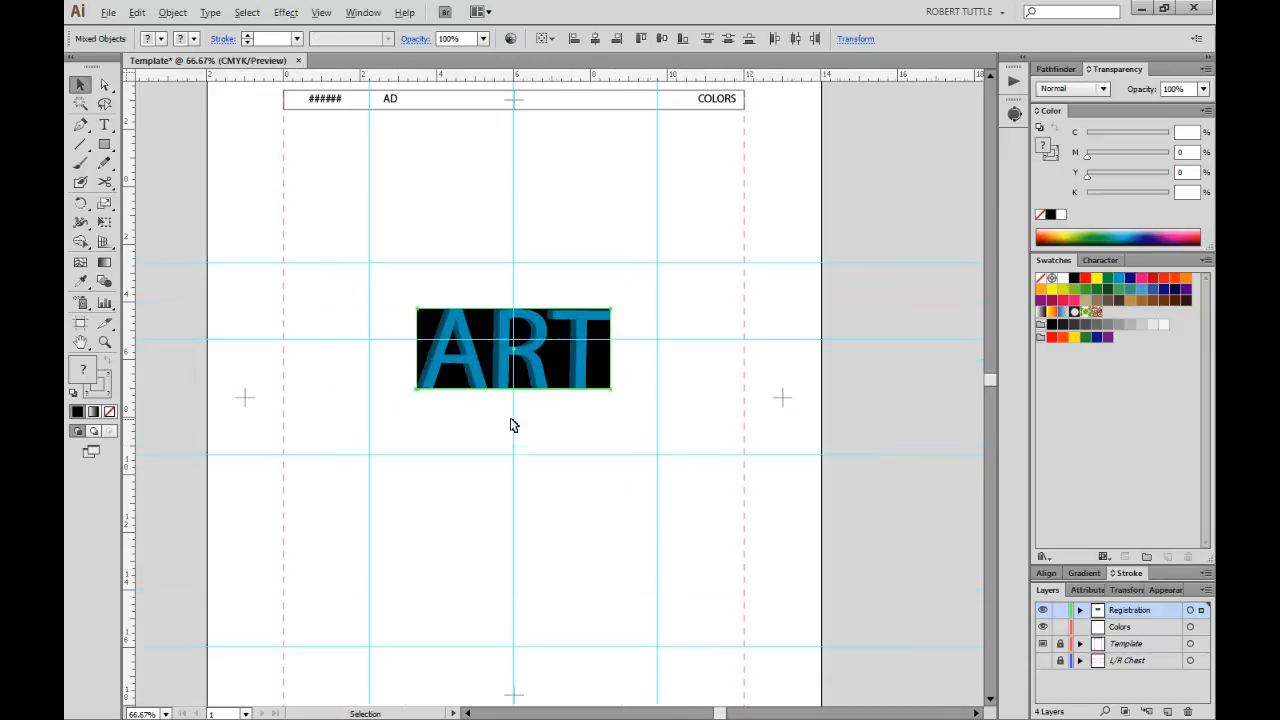
pyautogui.scroll(1, 511, 421)
pyautogui.hotkey('ctrl', 'shift', 'o')
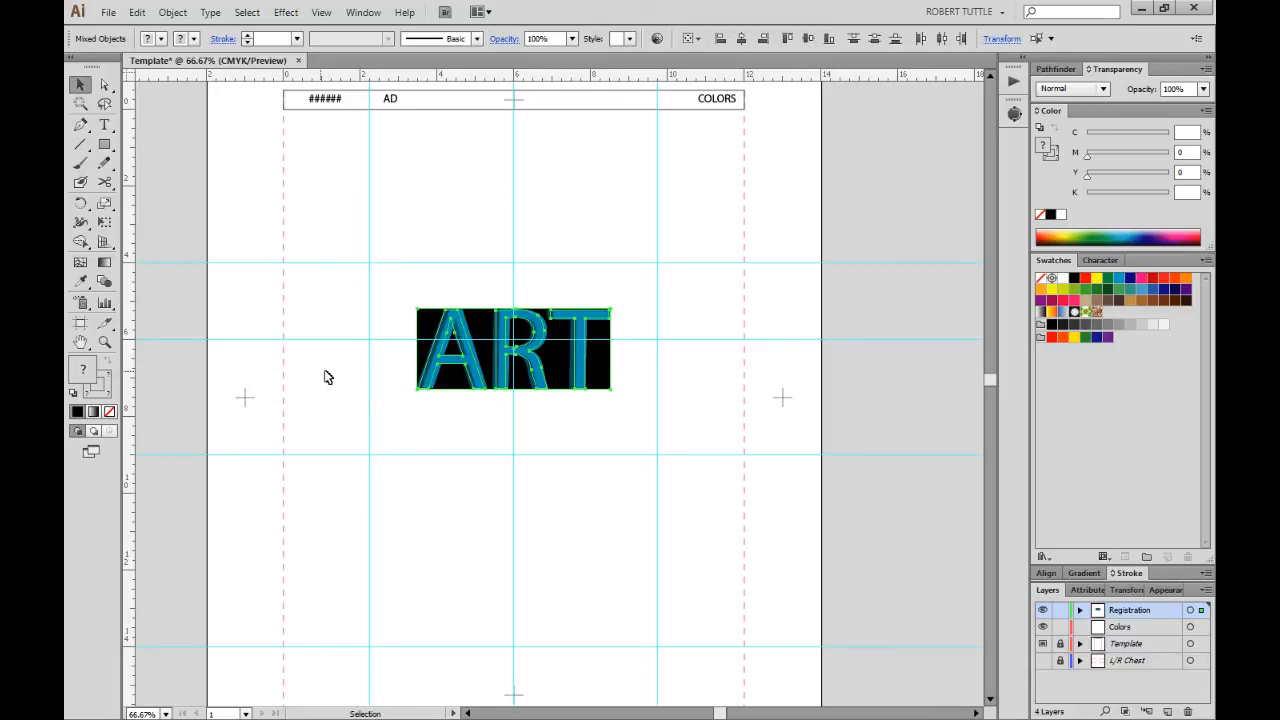
# Reselect the outlined ART and its background to show X 5.9931, Y 5.1806, 5.0417 × 2.1111 in.
pyautogui.click(562, 458)
pyautogui.moveTo(362, 250); pyautogui.dragTo(662, 447)
pyautogui.moveTo(378, 264); pyautogui.dragTo(663, 429)
pyautogui.moveTo(392, 280); pyautogui.dragTo(660, 446)
pyautogui.moveTo(357, 266); pyautogui.dragTo(655, 419)
pyautogui.moveTo(367, 290); pyautogui.dragTo(663, 437)
pyautogui.click(1126, 590)
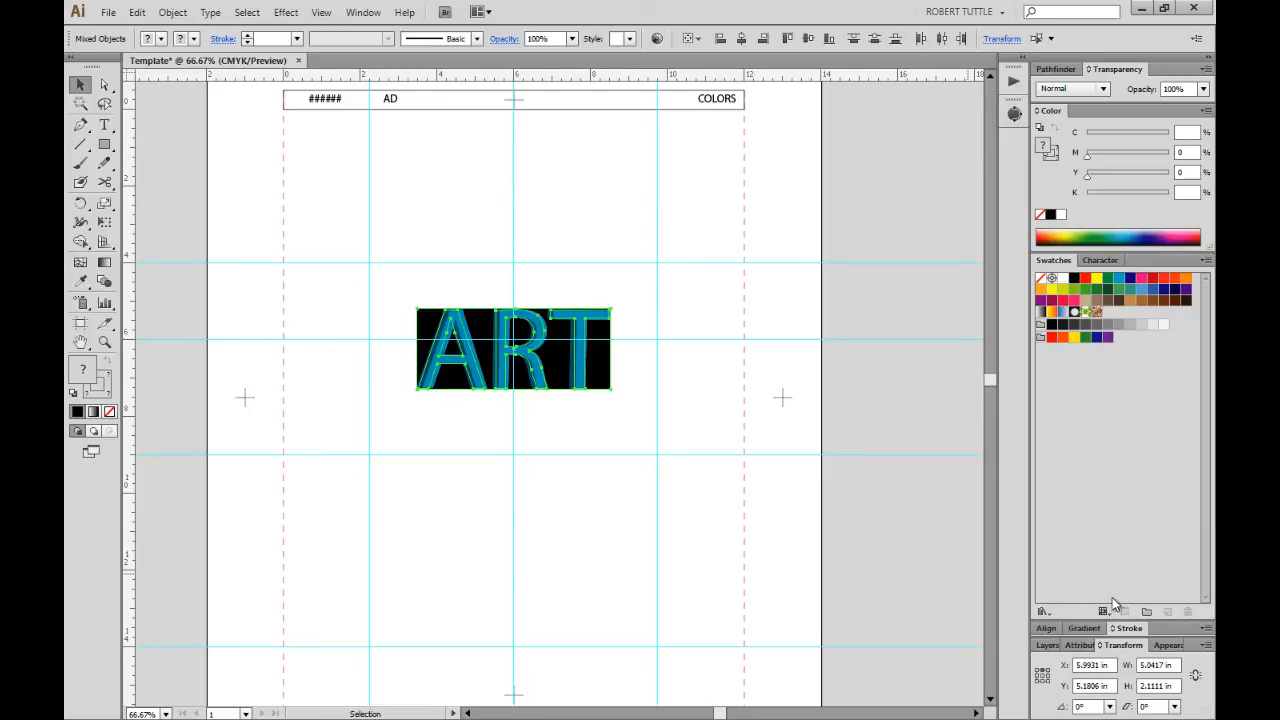
# Move the ART artwork to the top of the page at X 6 in, Y 0 in.
pyautogui.doubleClick(1100, 665)
pyautogui.write('12')
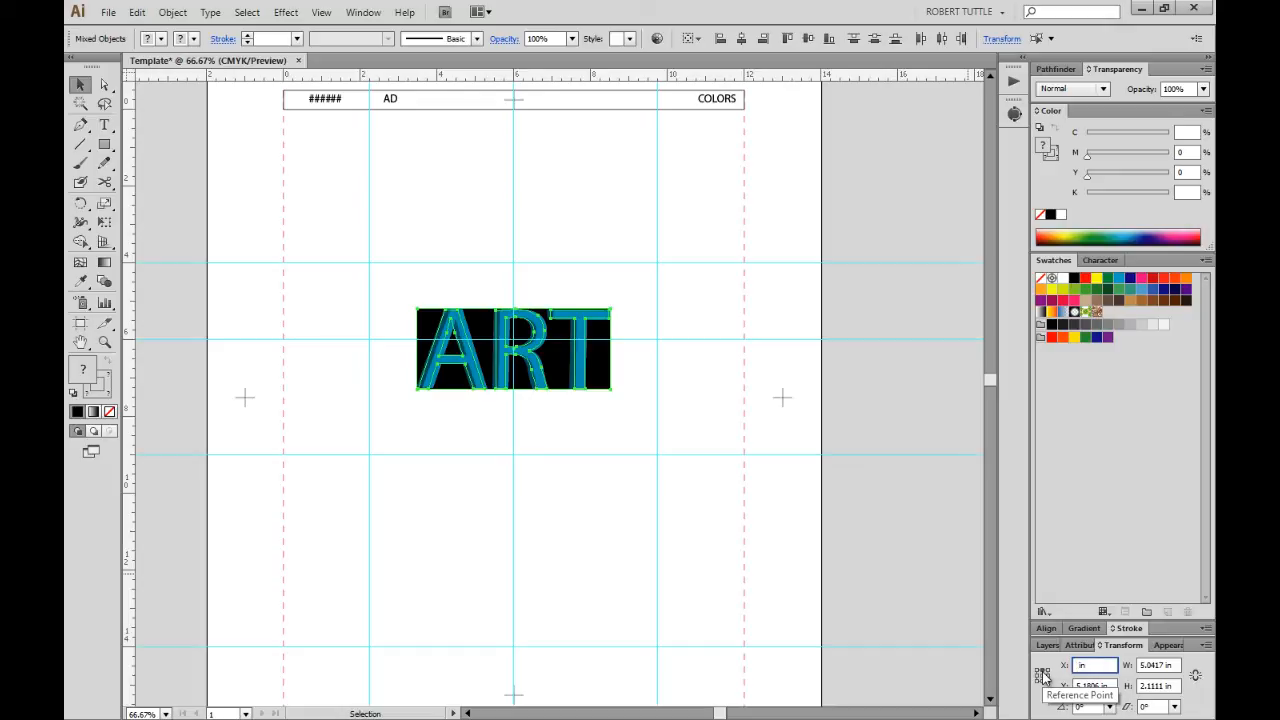
pyautogui.press('Tab')
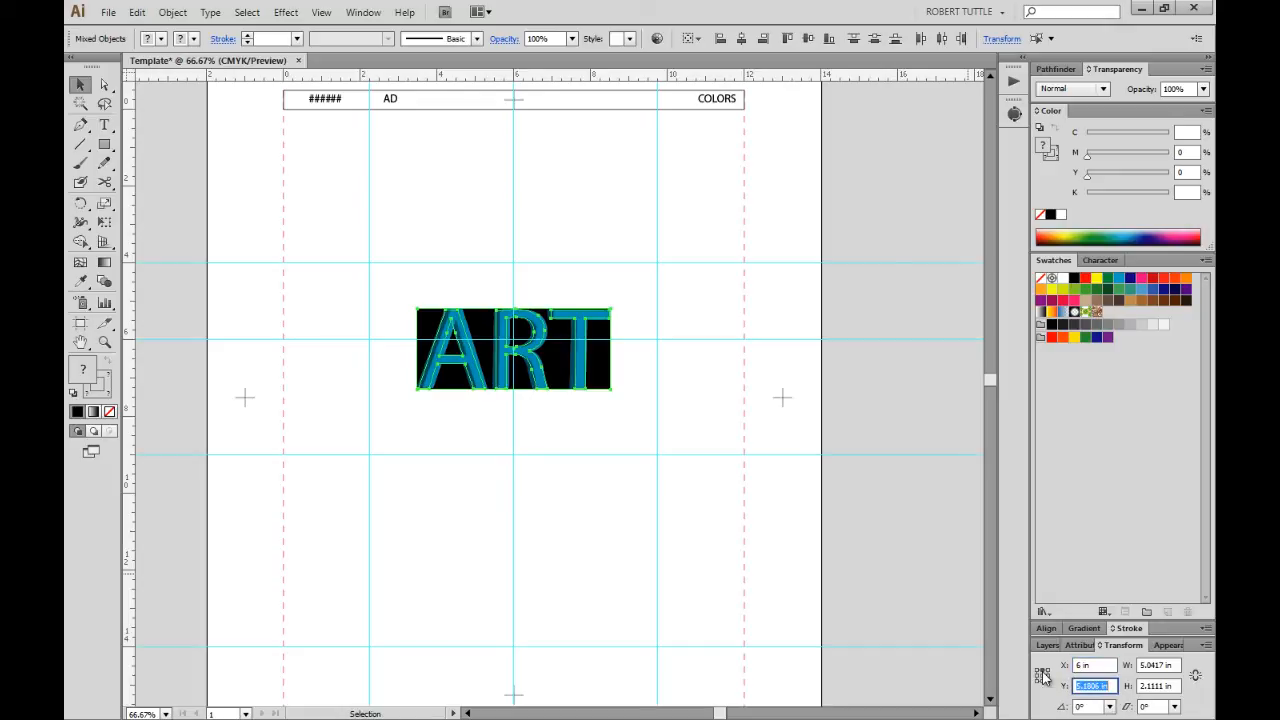
pyautogui.write('0')
pyautogui.press('Tab')
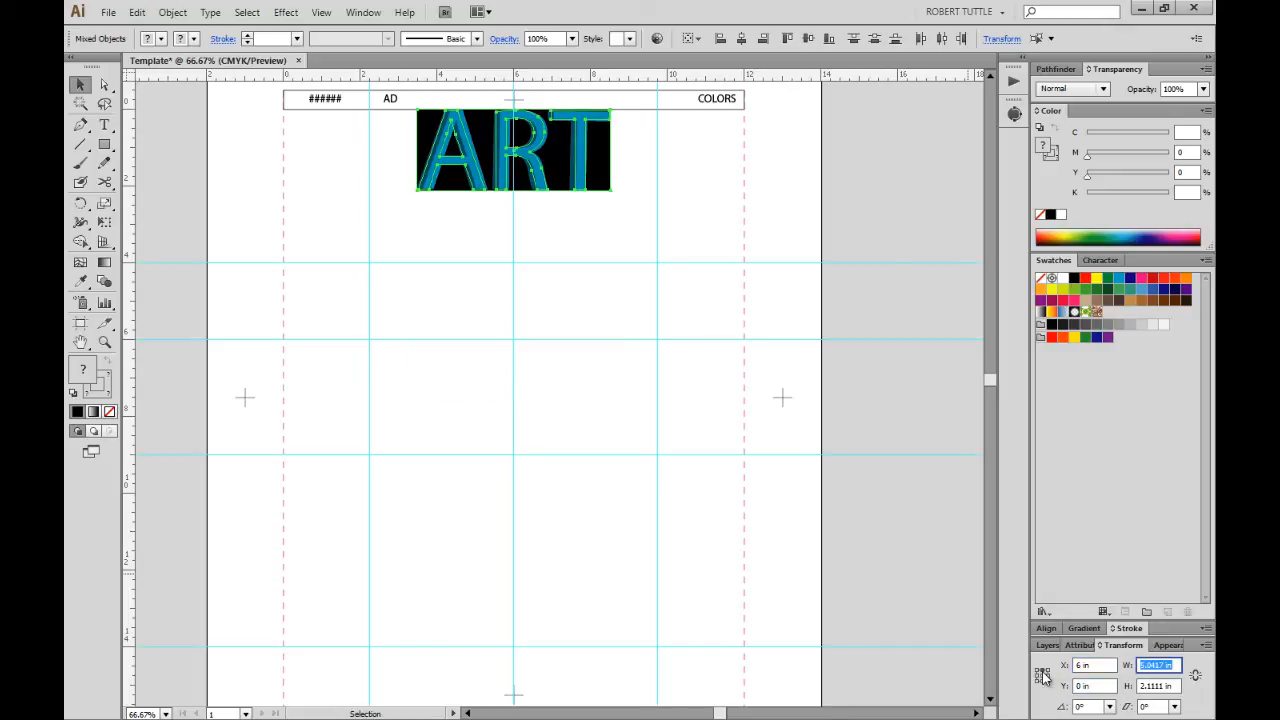
# Scale the ART artwork proportionally to 12 in wide with width and height linked.
pyautogui.write('12')
pyautogui.press('Tab')
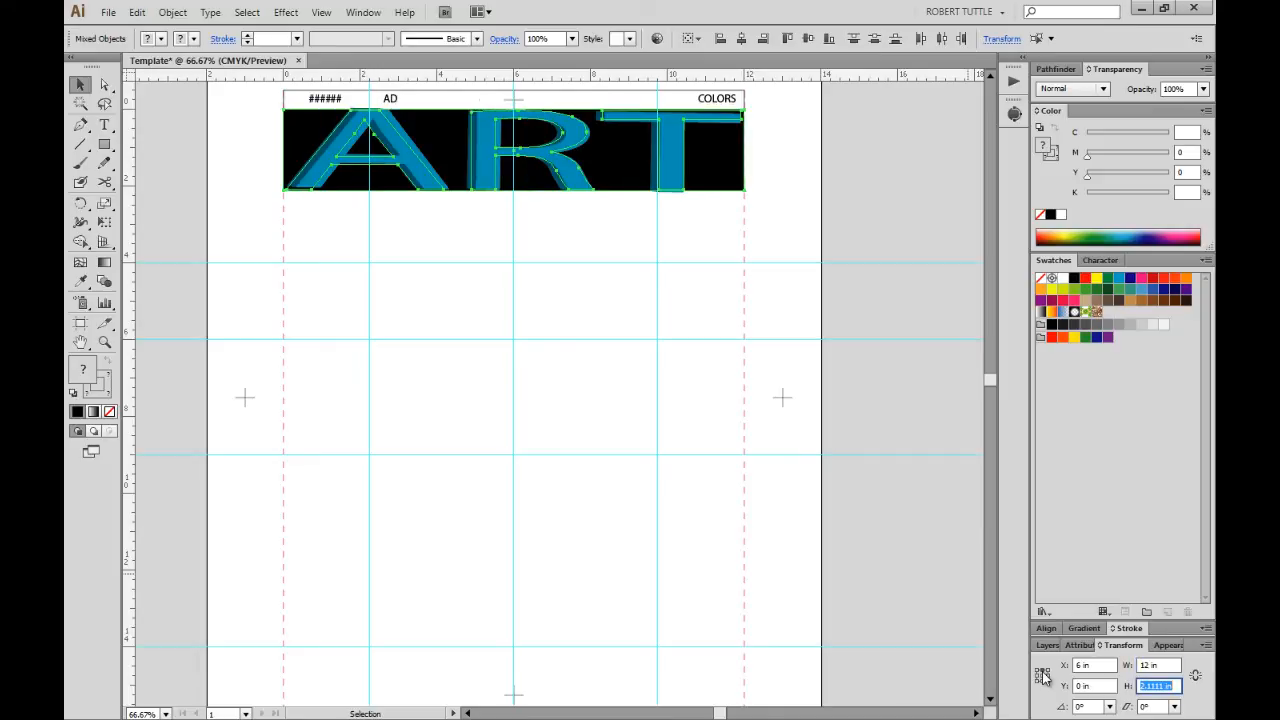
pyautogui.hotkey('ctrl', 'z')
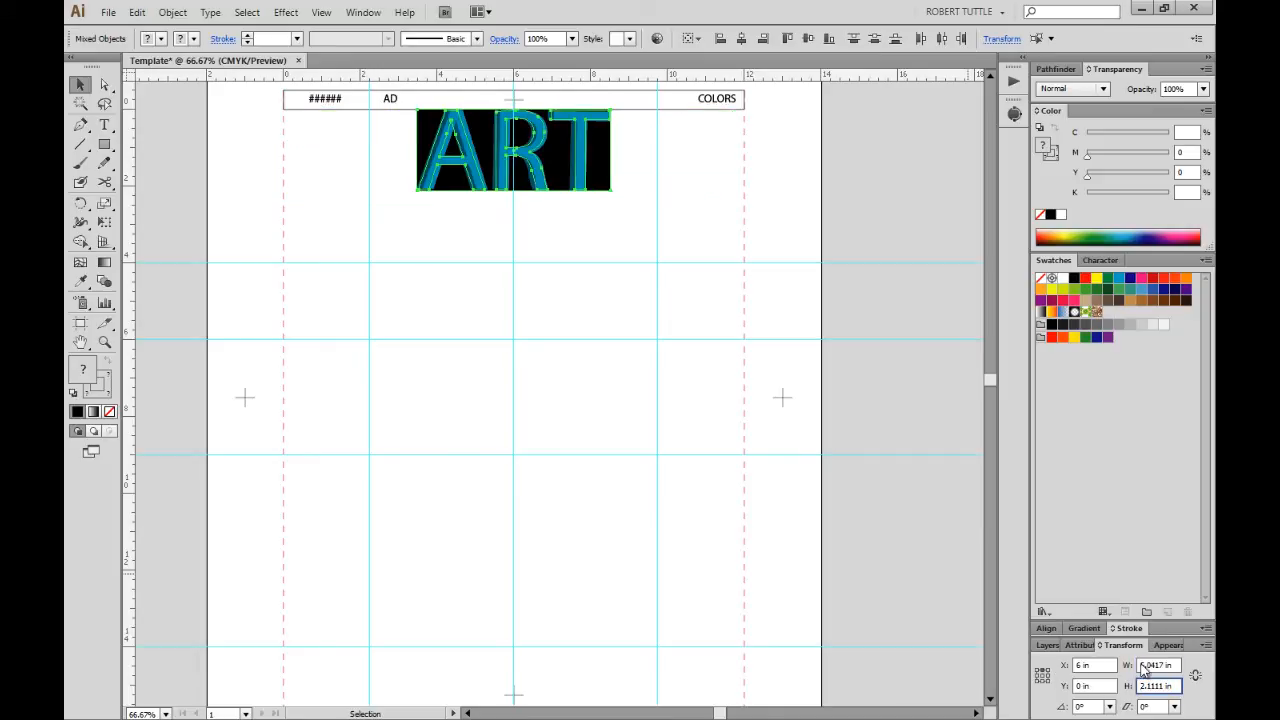
pyautogui.click(1195, 675)
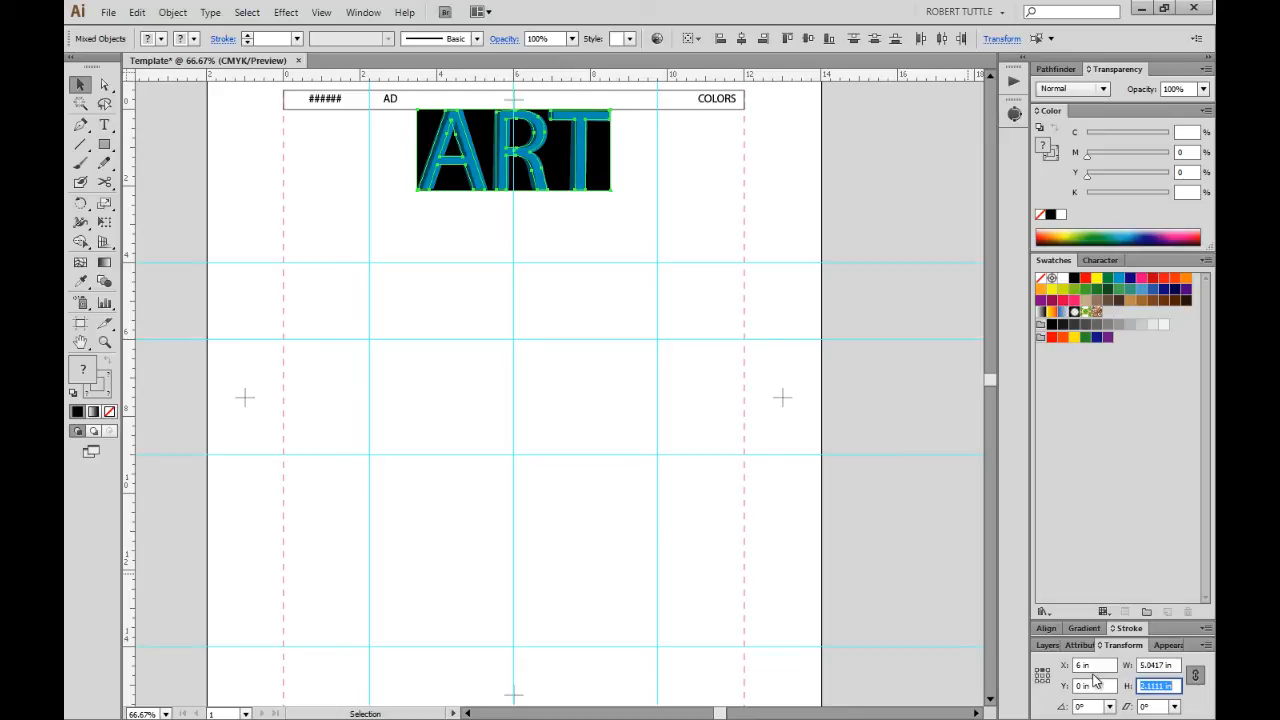
pyautogui.hotkey('shift', 'Tab')
pyautogui.write('12')
pyautogui.press('Tab')
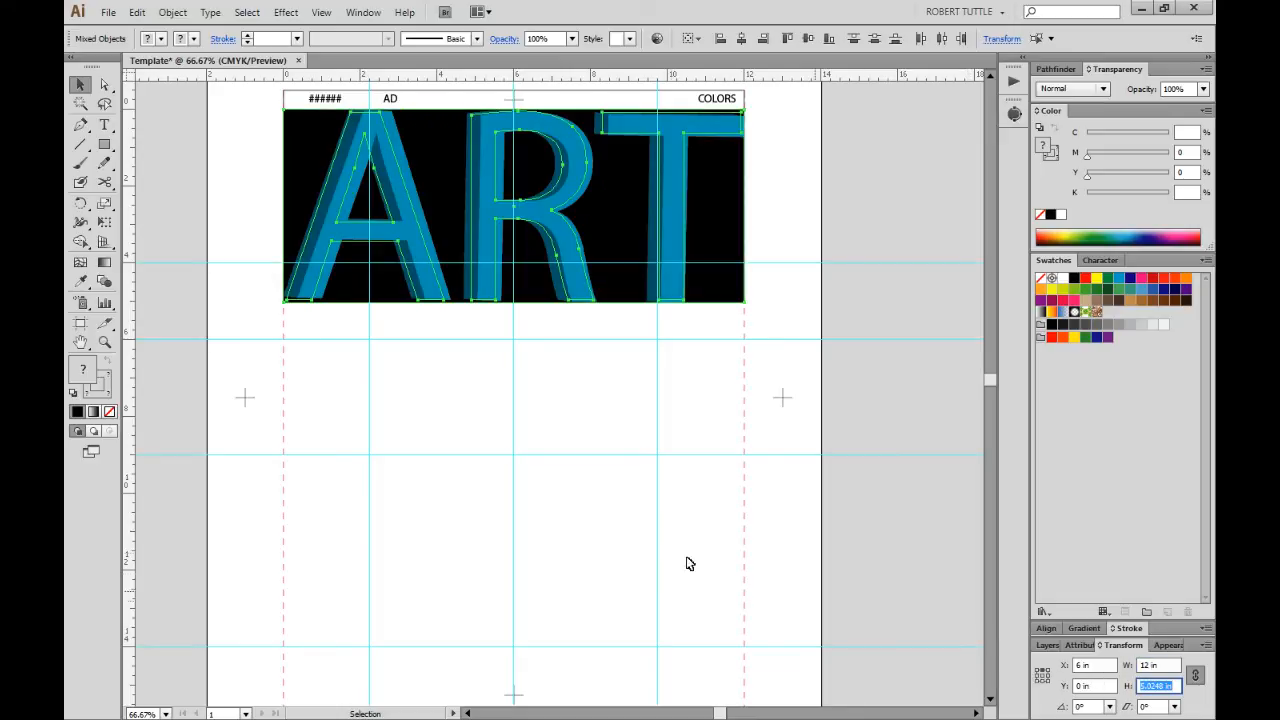
pyautogui.click(587, 505)
pyautogui.scroll(-1, 587, 505)
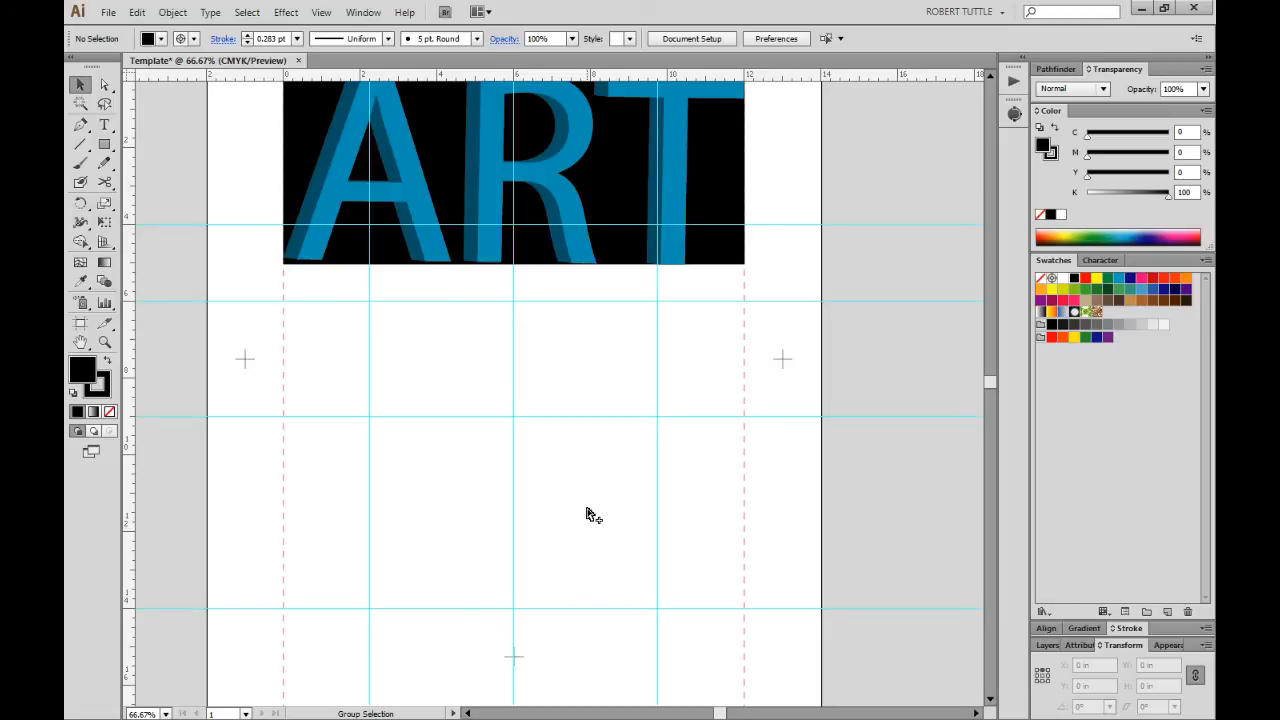
# Spread the registration crosshair group to 6.1265 in tall around the ART artwork.
pyautogui.moveTo(478, 642); pyautogui.dragTo(567, 285)
pyautogui.press('e')
pyautogui.scroll(4, 574, 463)
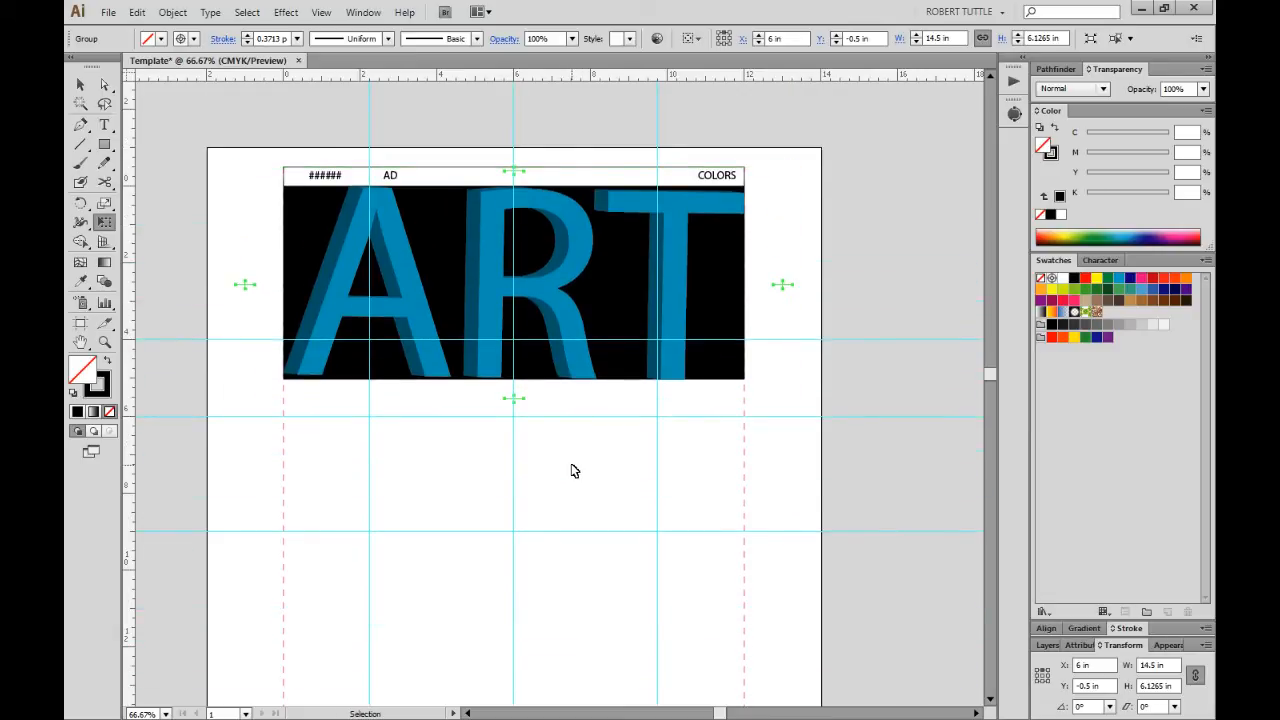
pyautogui.keyDown('ctrl'); pyautogui.click(572, 466); pyautogui.keyUp('ctrl')
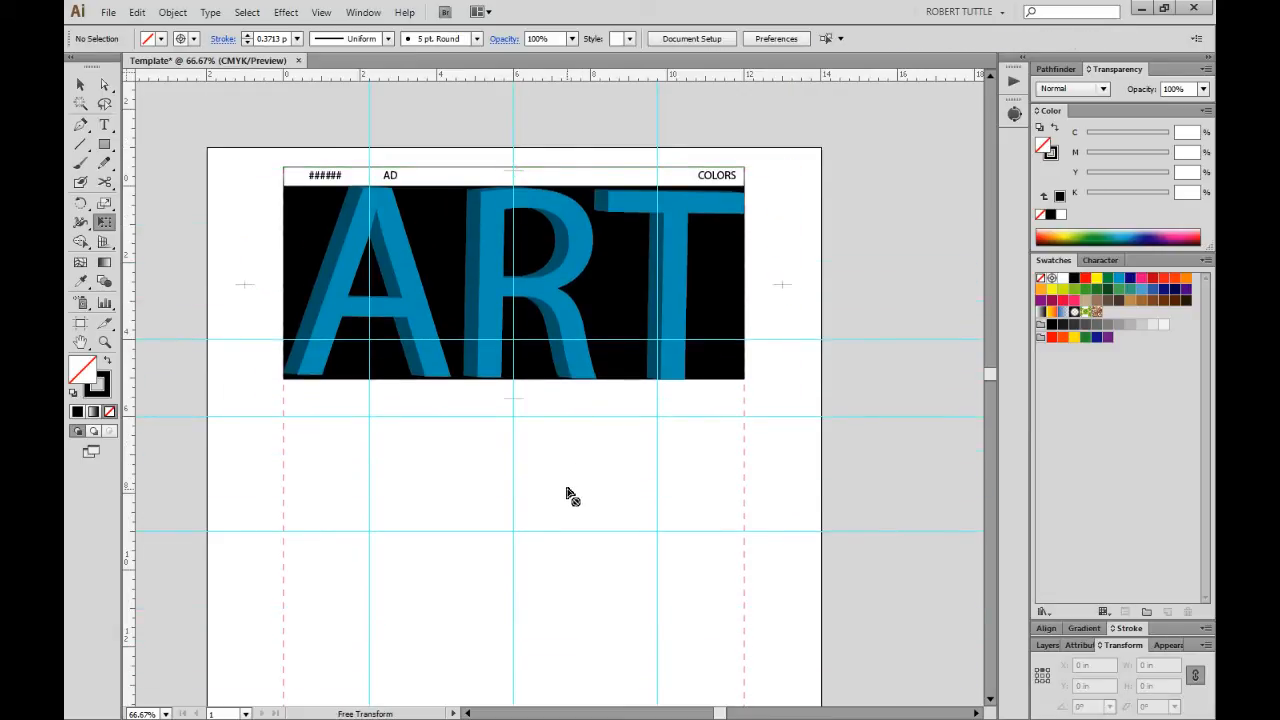
pyautogui.press('v')
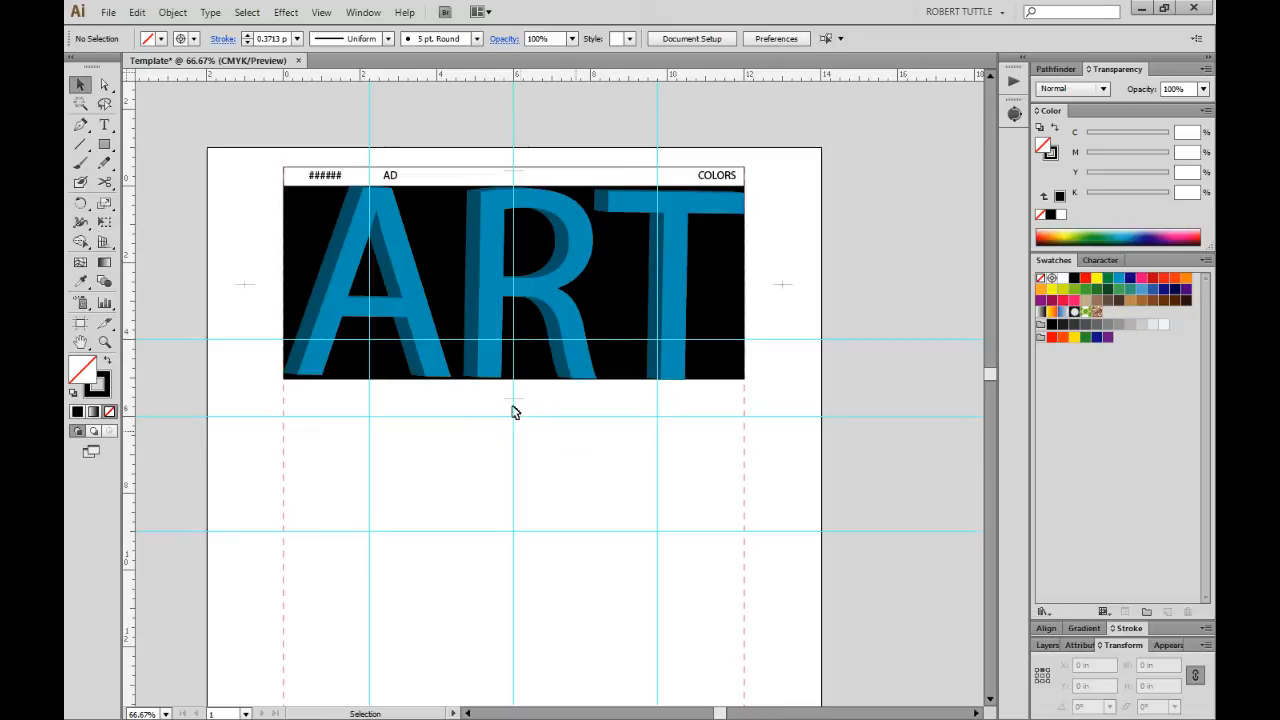
# Select the ART background rectangle behind the lettering.
pyautogui.moveTo(513, 410); pyautogui.dragTo(551, 436)
pyautogui.click(743, 373)
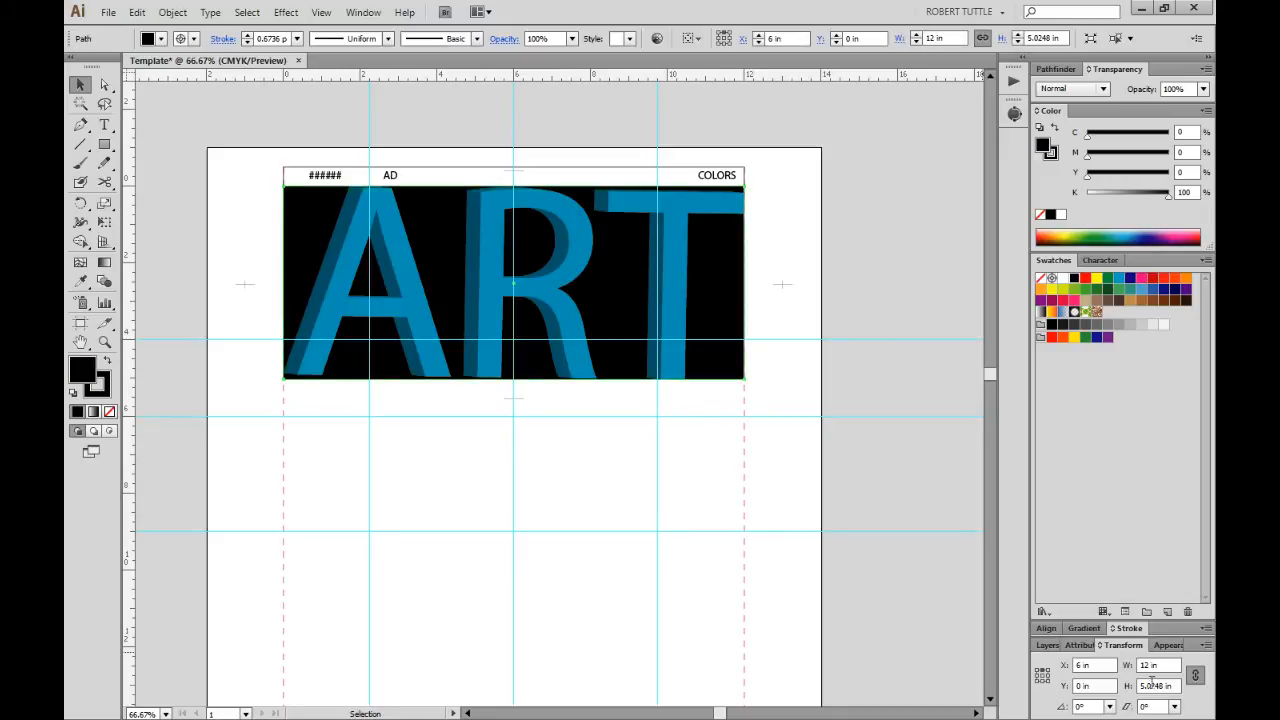
pyautogui.click(678, 467)
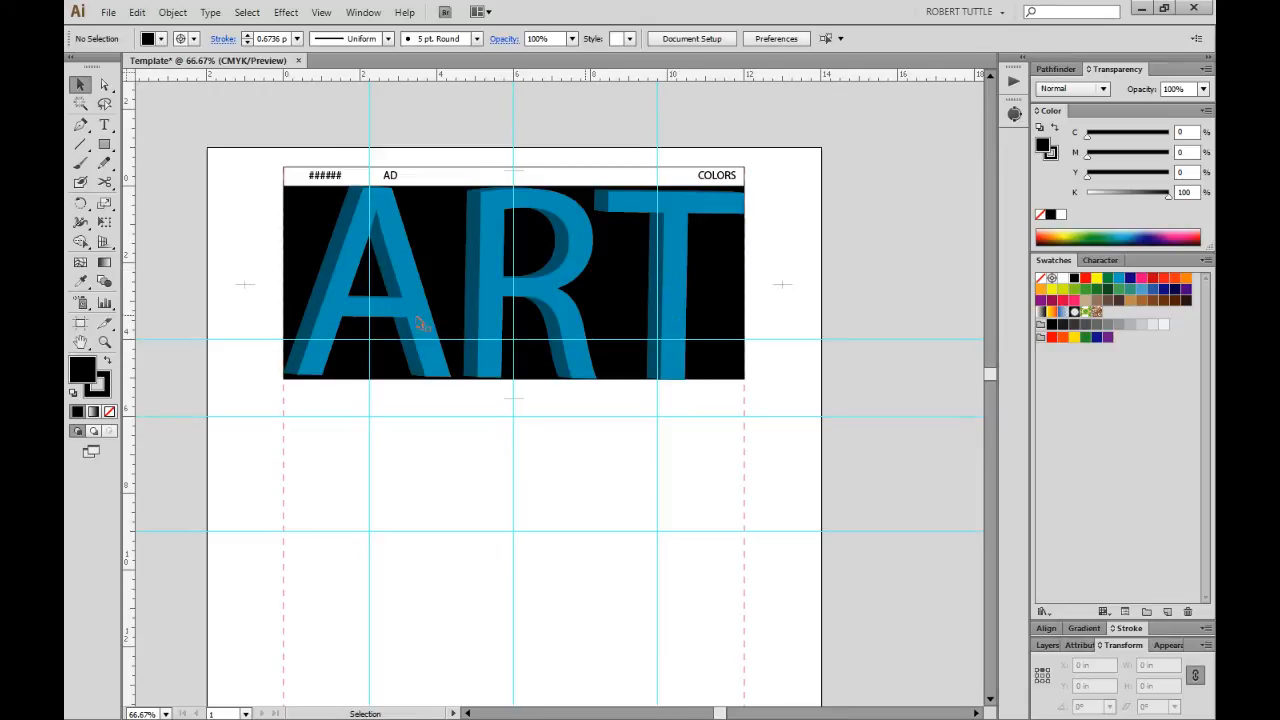
pyautogui.click(580, 289)
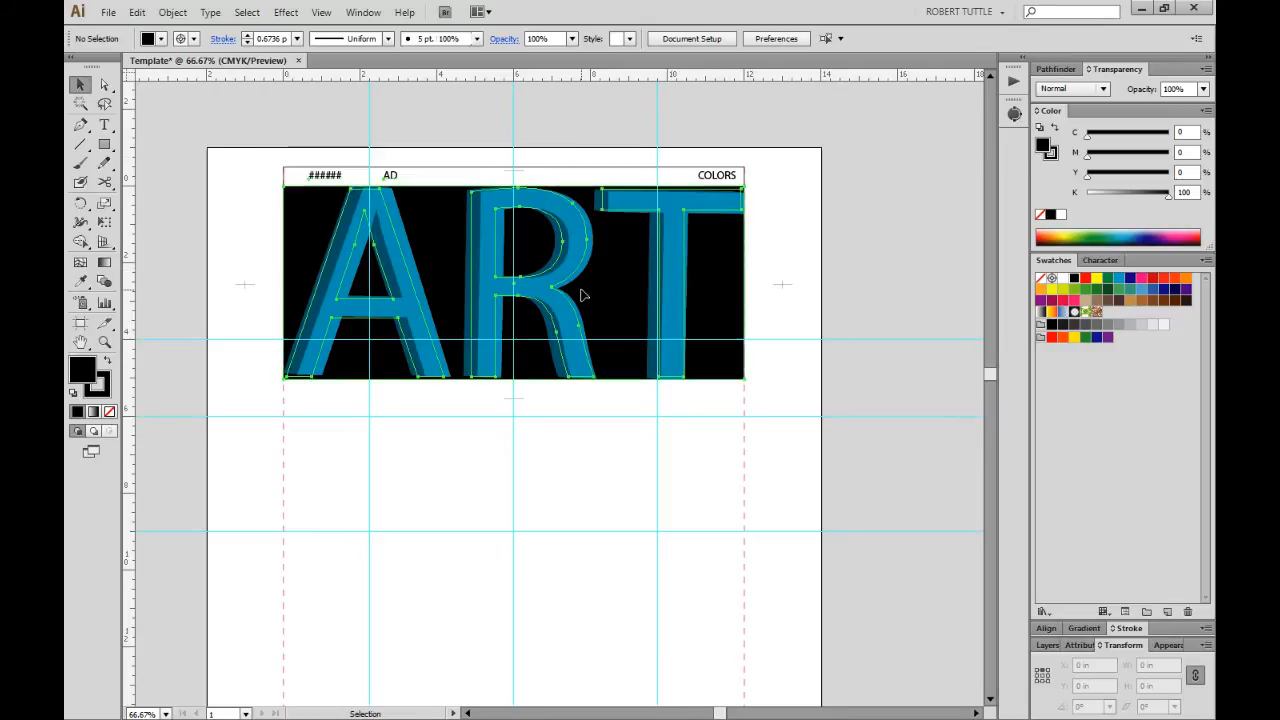
pyautogui.click(841, 381)
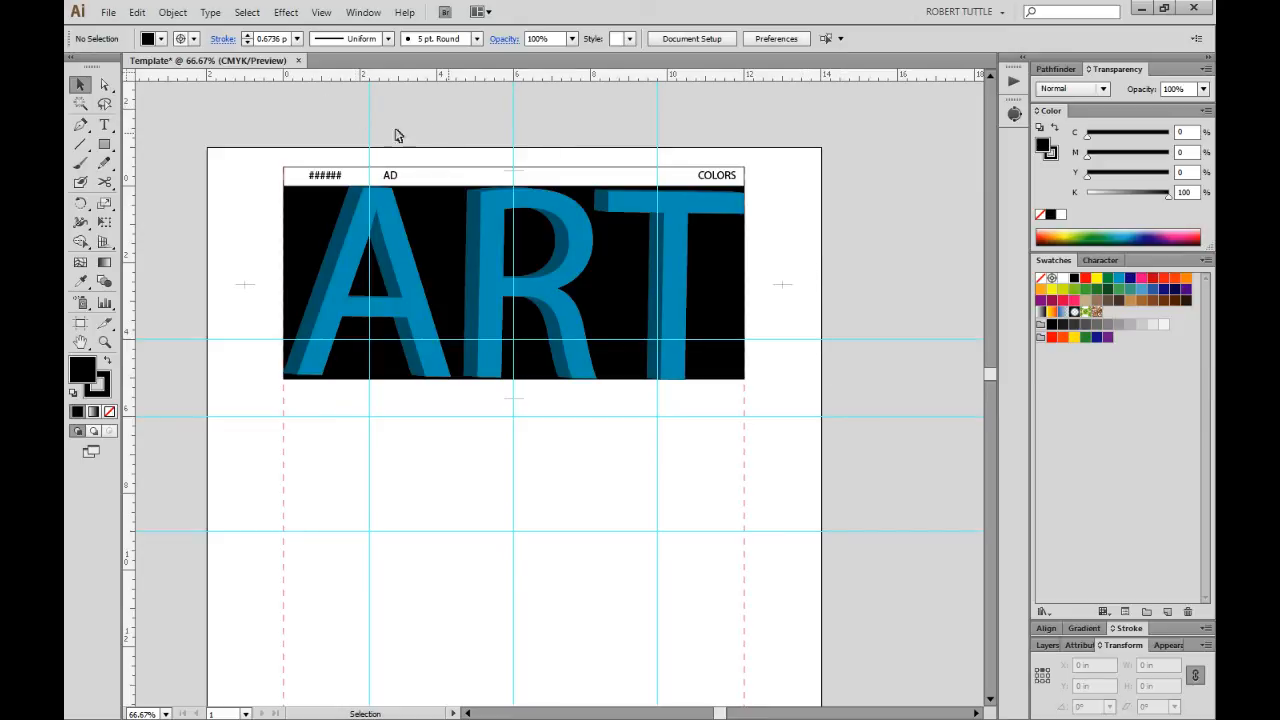
pyautogui.click(297, 206)
# Stretch the ART background up to the page top, about 6.03 in tall.
pyautogui.press('e')
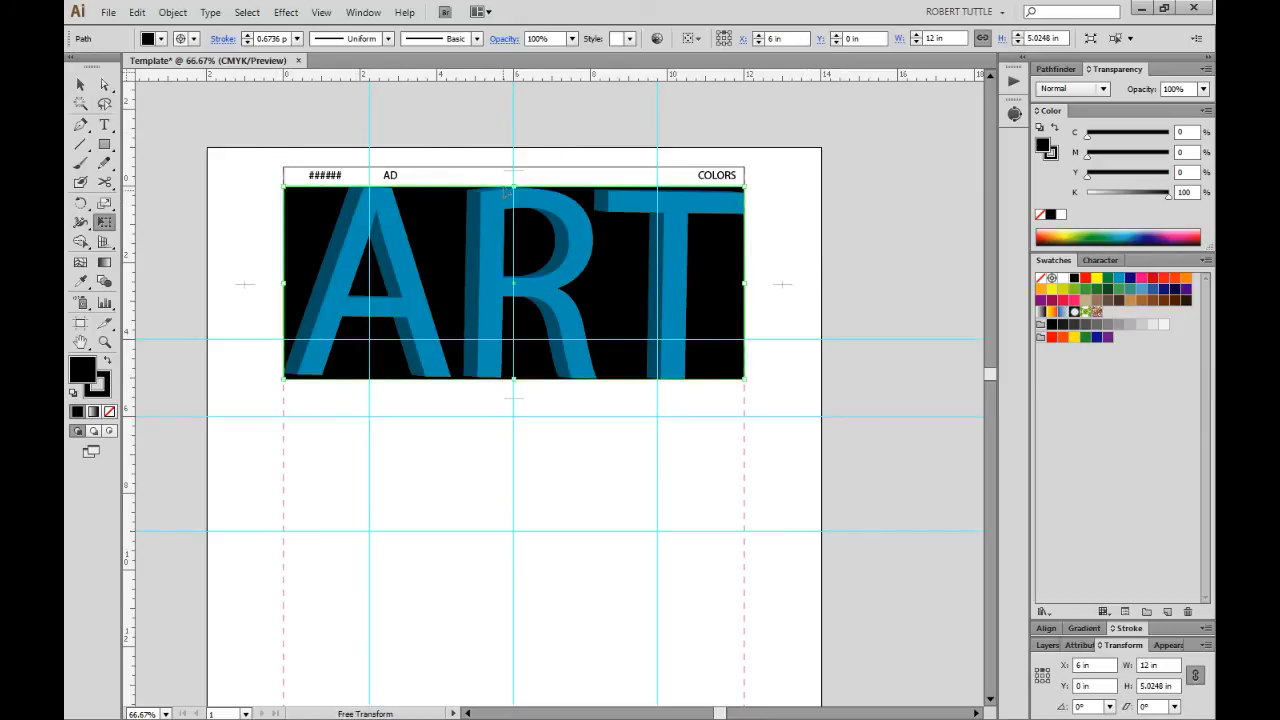
pyautogui.moveTo(514, 185); pyautogui.dragTo(514, 147)
pyautogui.press('v')
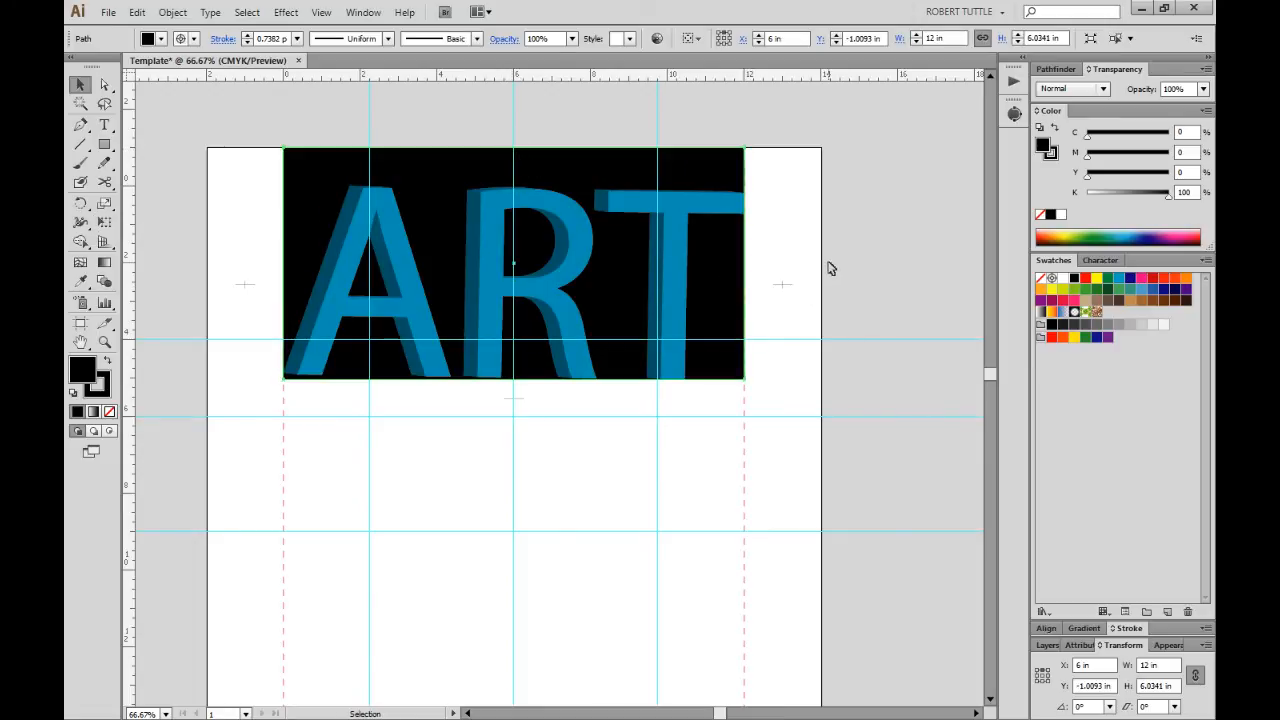
pyautogui.click(830, 270)
# Fill the ART background rectangle yellow instead of black.
pyautogui.click(716, 310)
pyautogui.click(1095, 279)
pyautogui.click(846, 330)
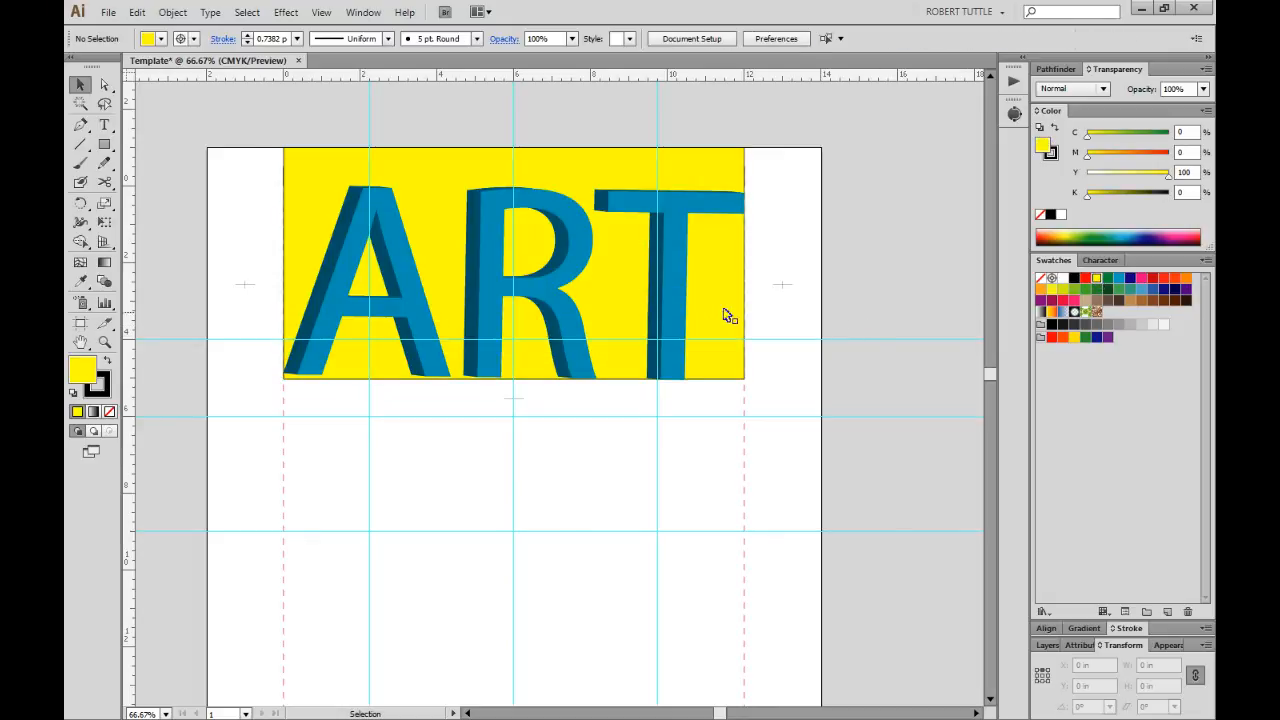
pyautogui.click(730, 312)
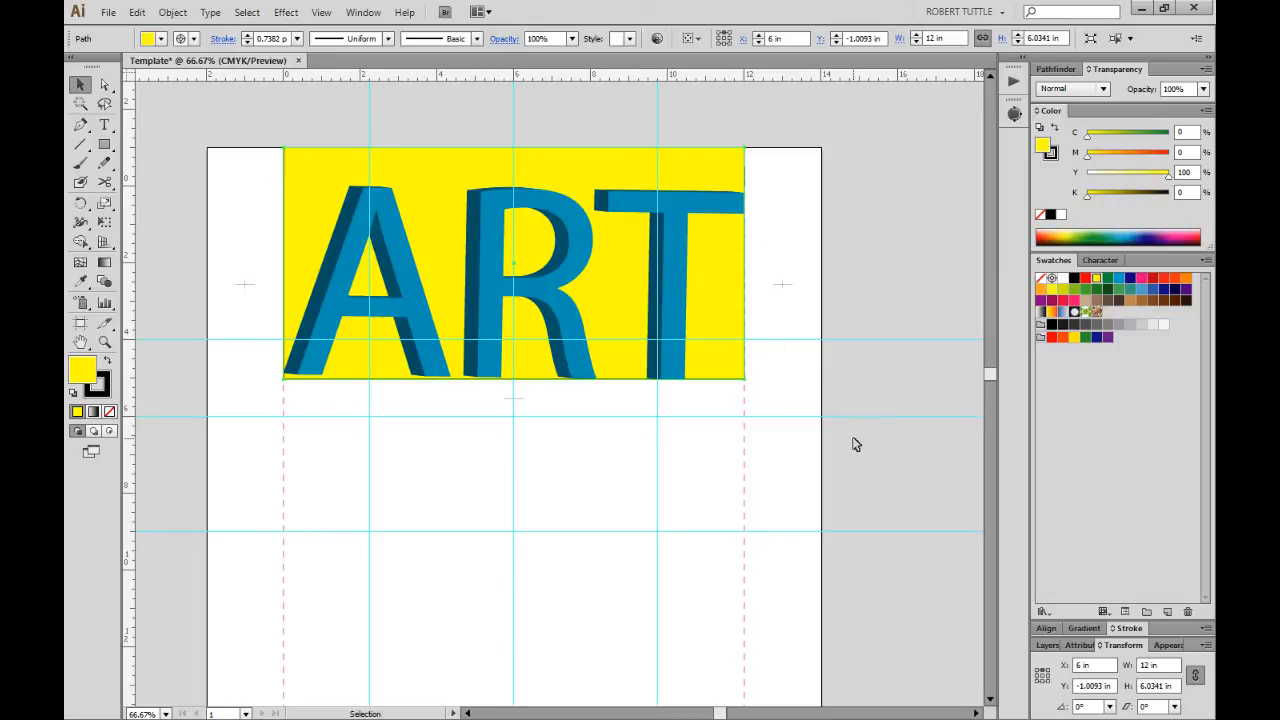
# Select all the yellow ART artwork on the Colors layer from the Layers panel, then clear the selection.
pyautogui.click(1047, 645)
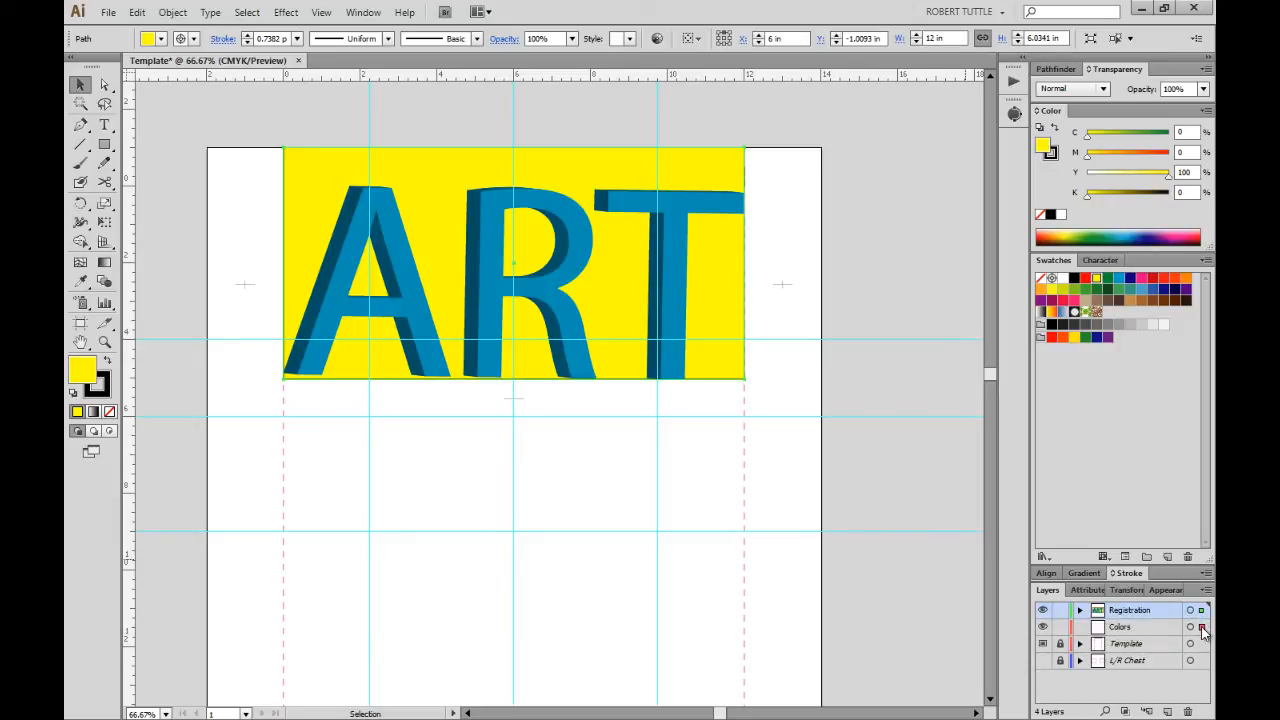
pyautogui.click(1202, 627)
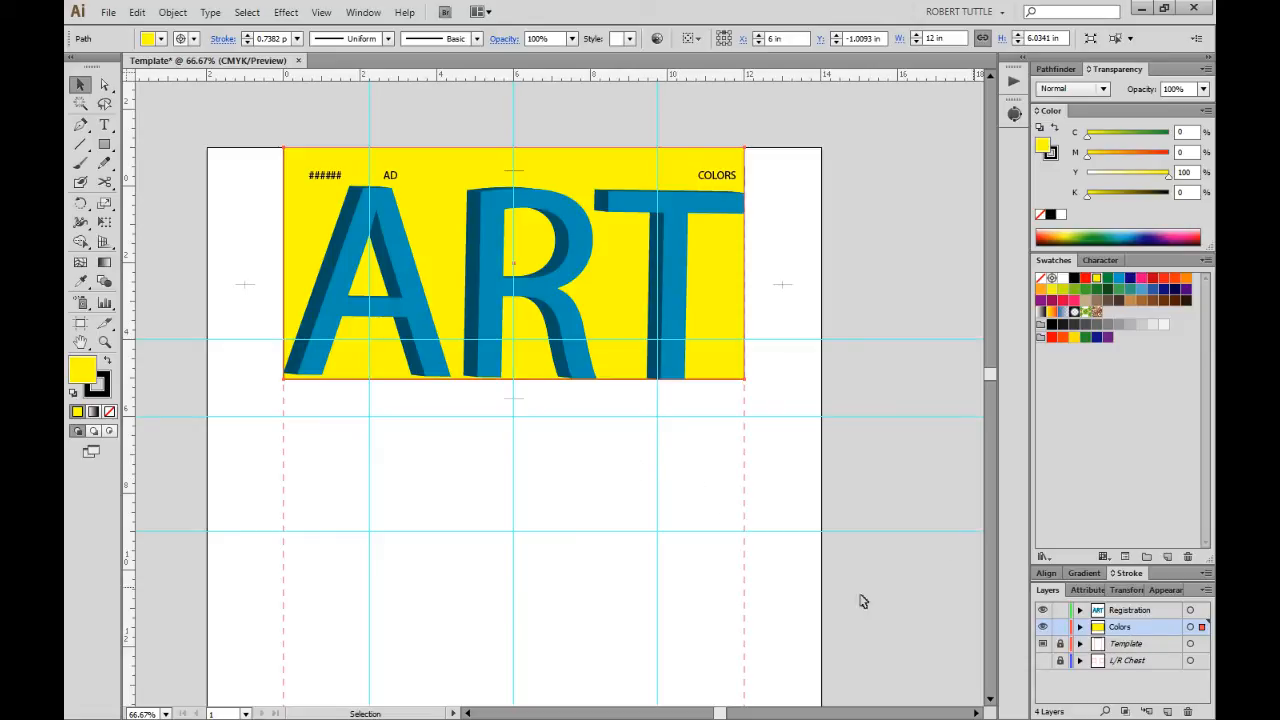
pyautogui.click(649, 507)
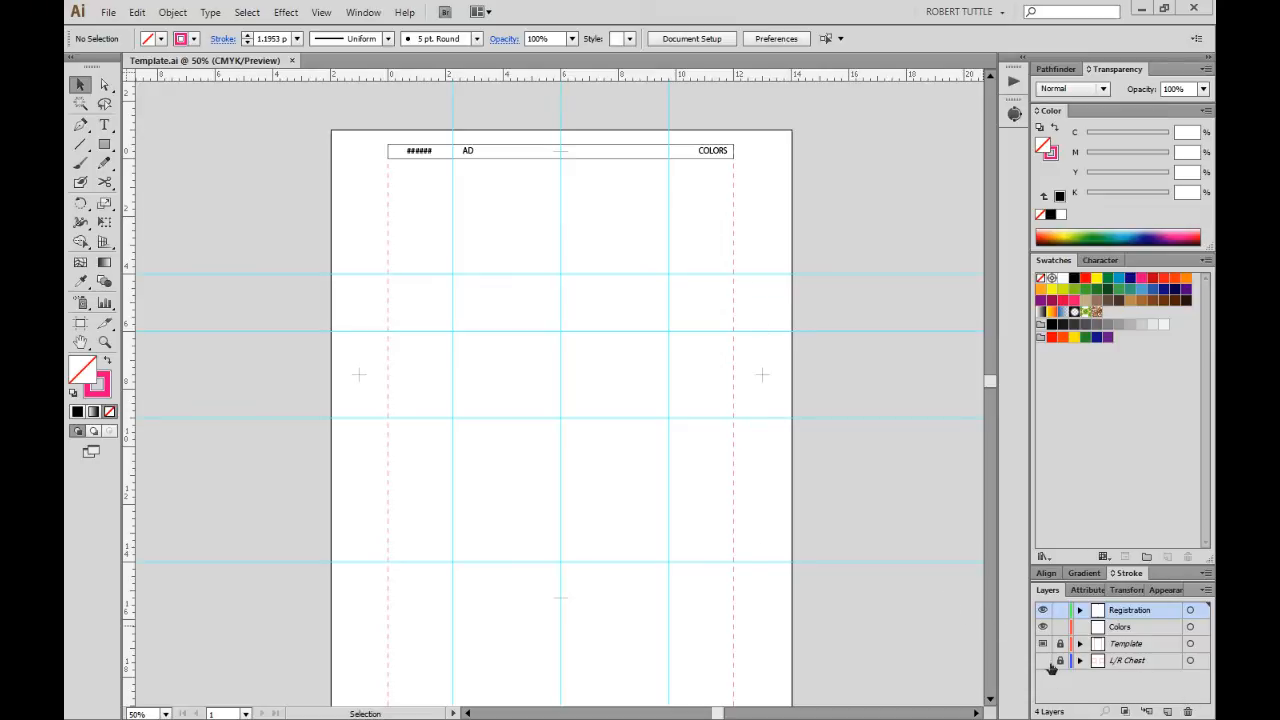
pyautogui.click(1160, 661)
pyautogui.click(1206, 590)
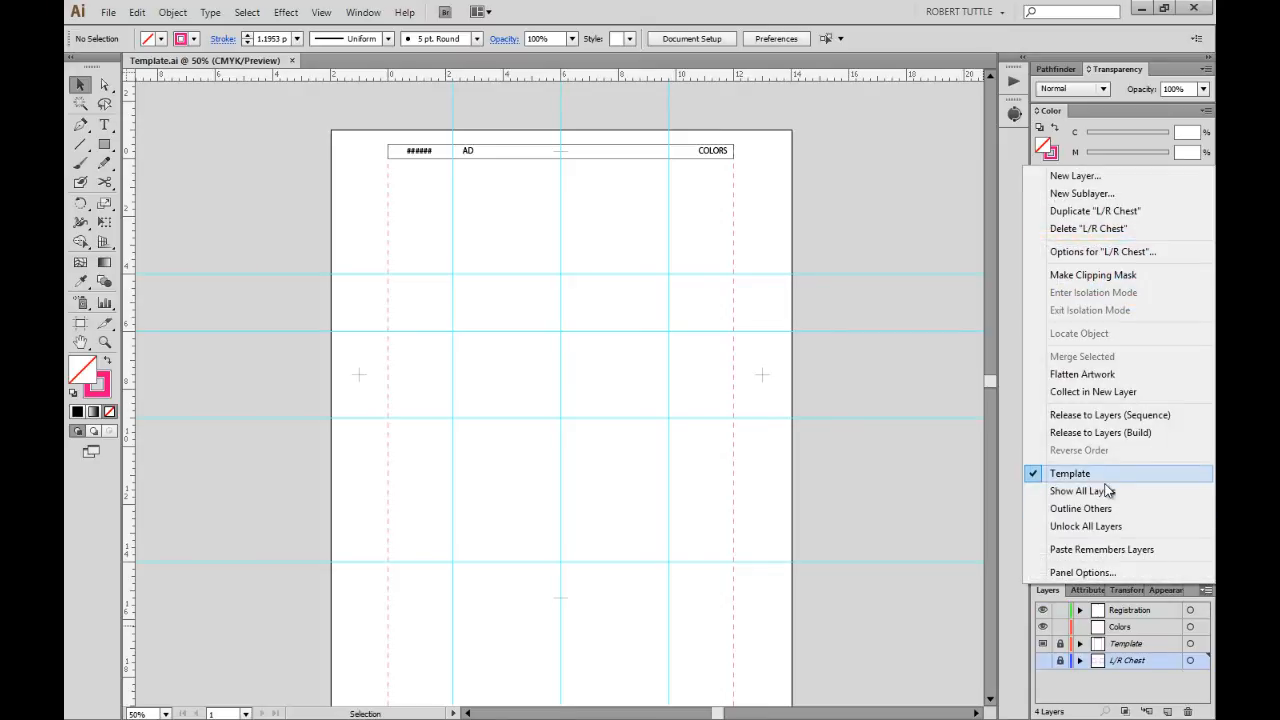
pyautogui.click(1090, 695)
pyautogui.click(1088, 684)
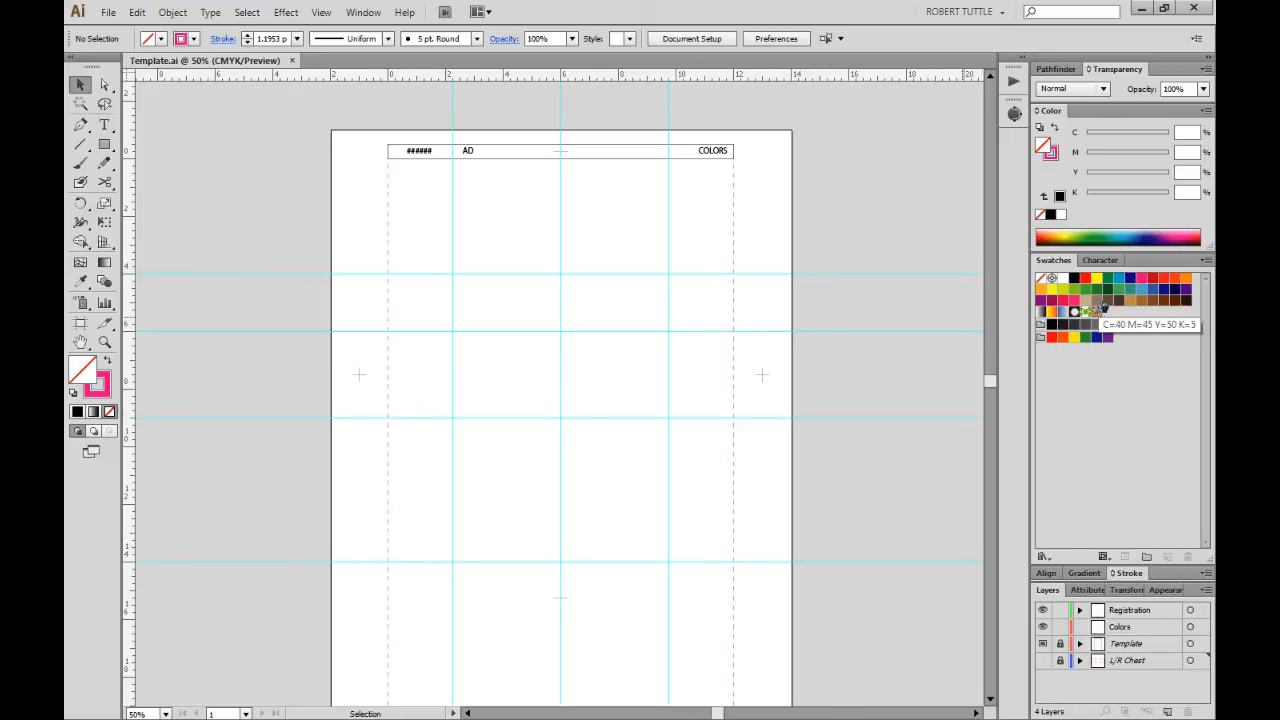
# Select all unused swatches from the Swatches menu and delete them.
pyautogui.click(1206, 262)
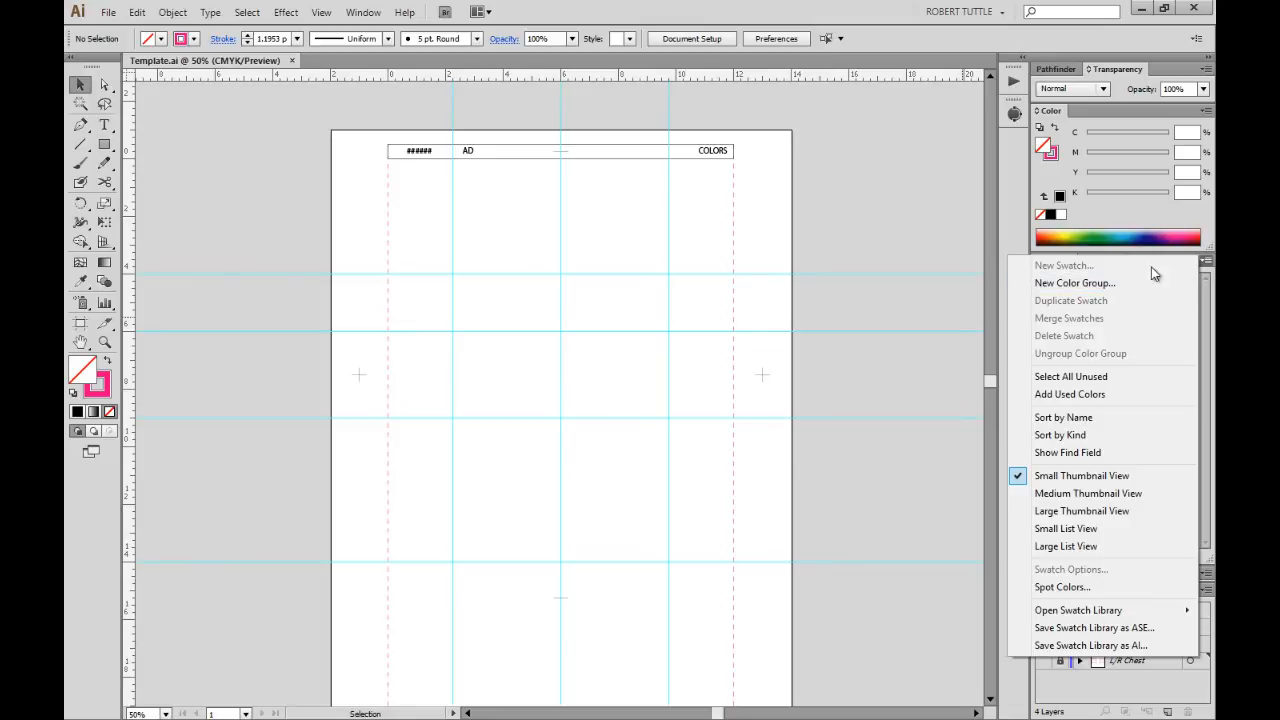
pyautogui.click(1079, 378)
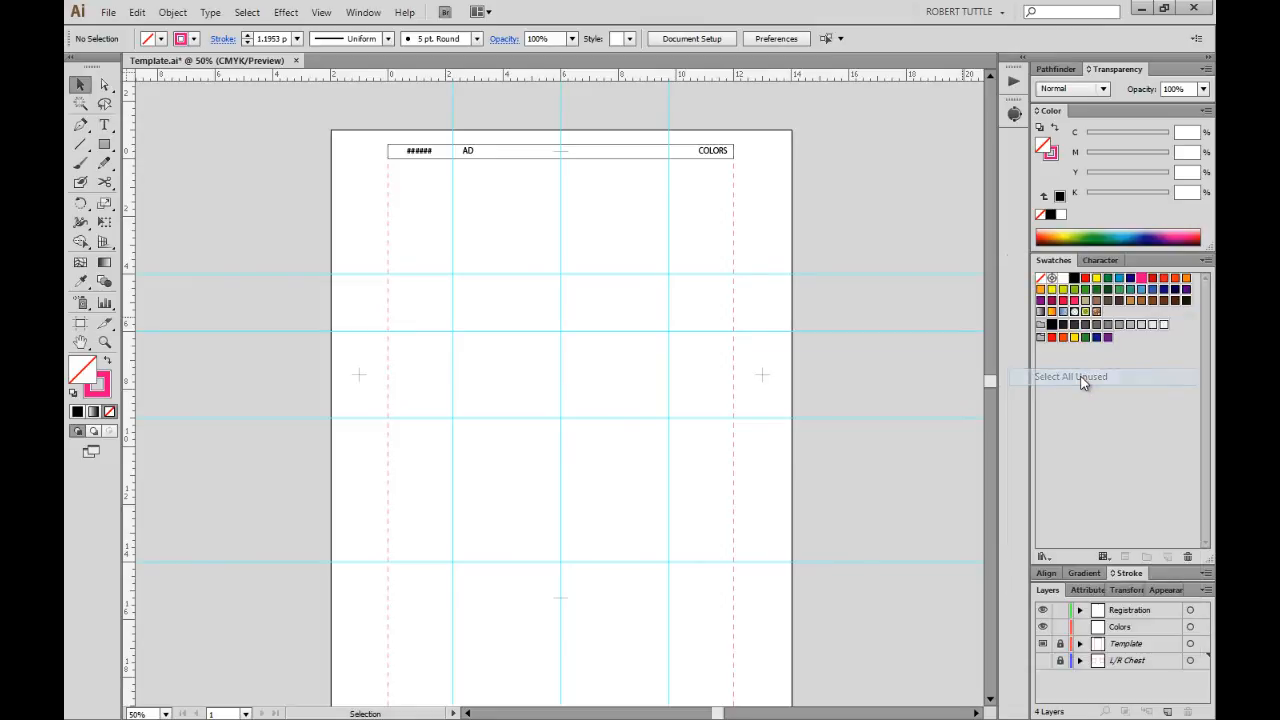
pyautogui.click(1188, 556)
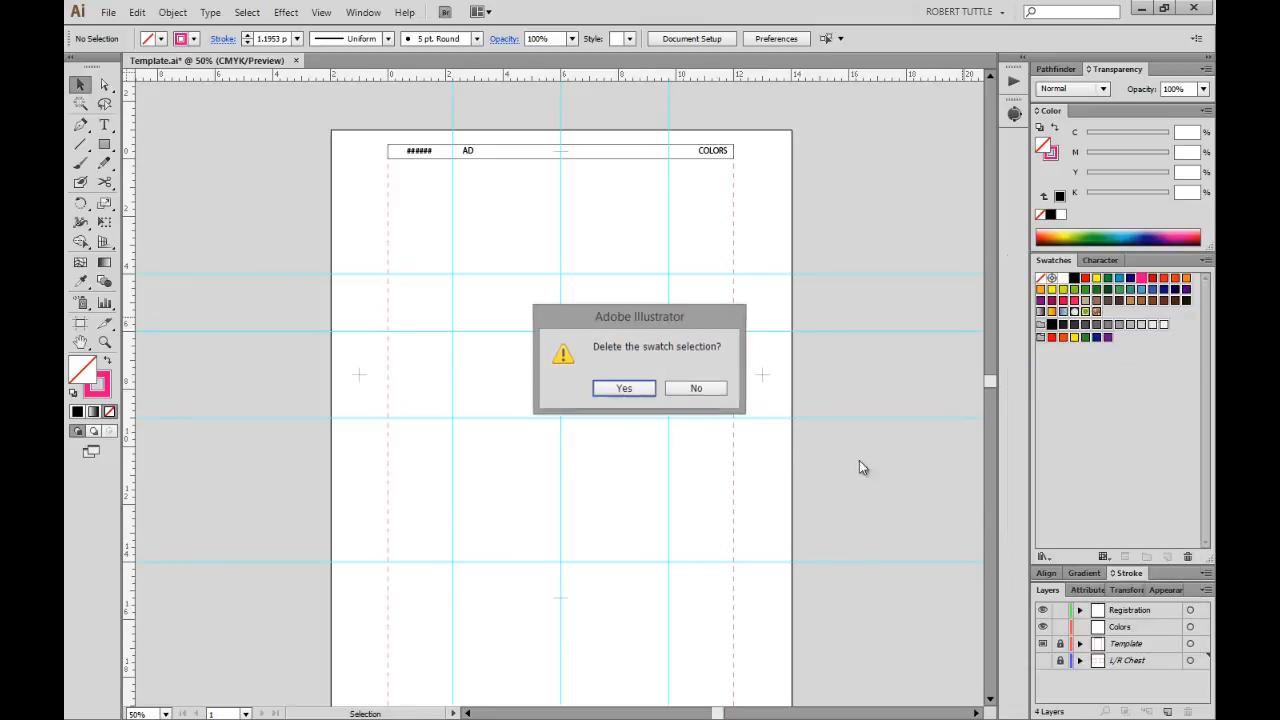
pyautogui.click(624, 388)
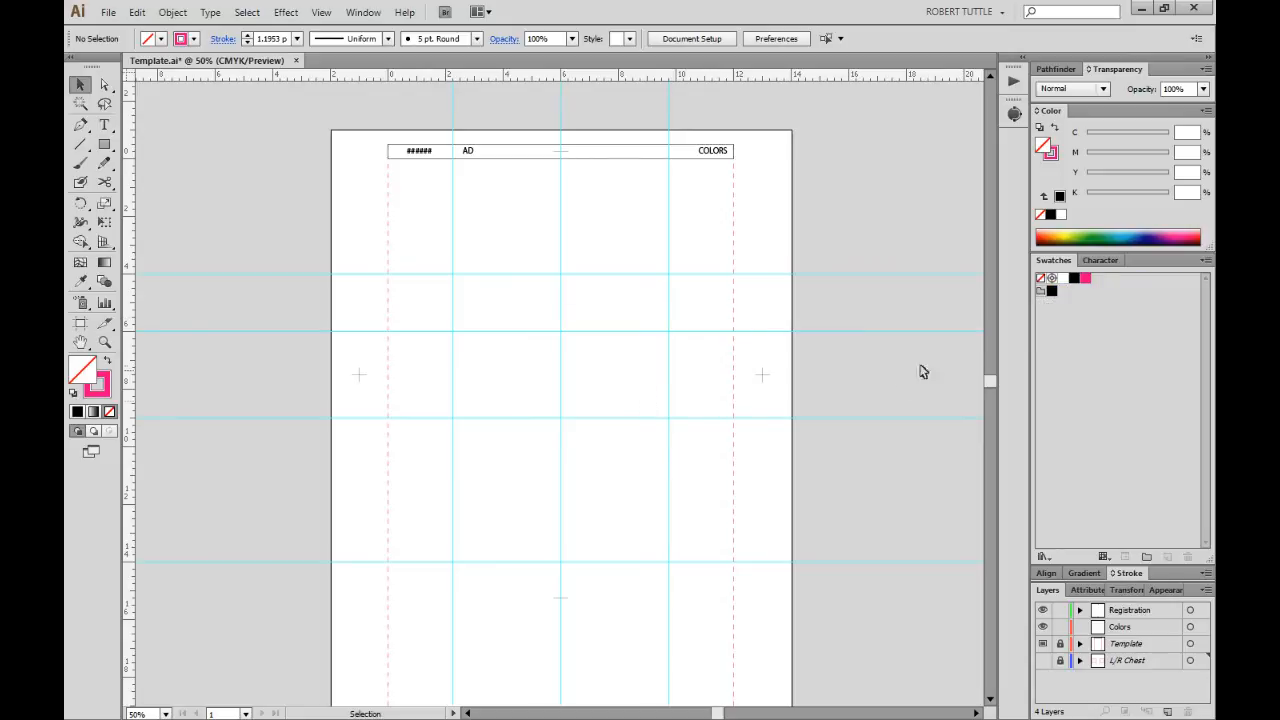
# Delete the white swatch from the Swatches panel.
pyautogui.click(1063, 279)
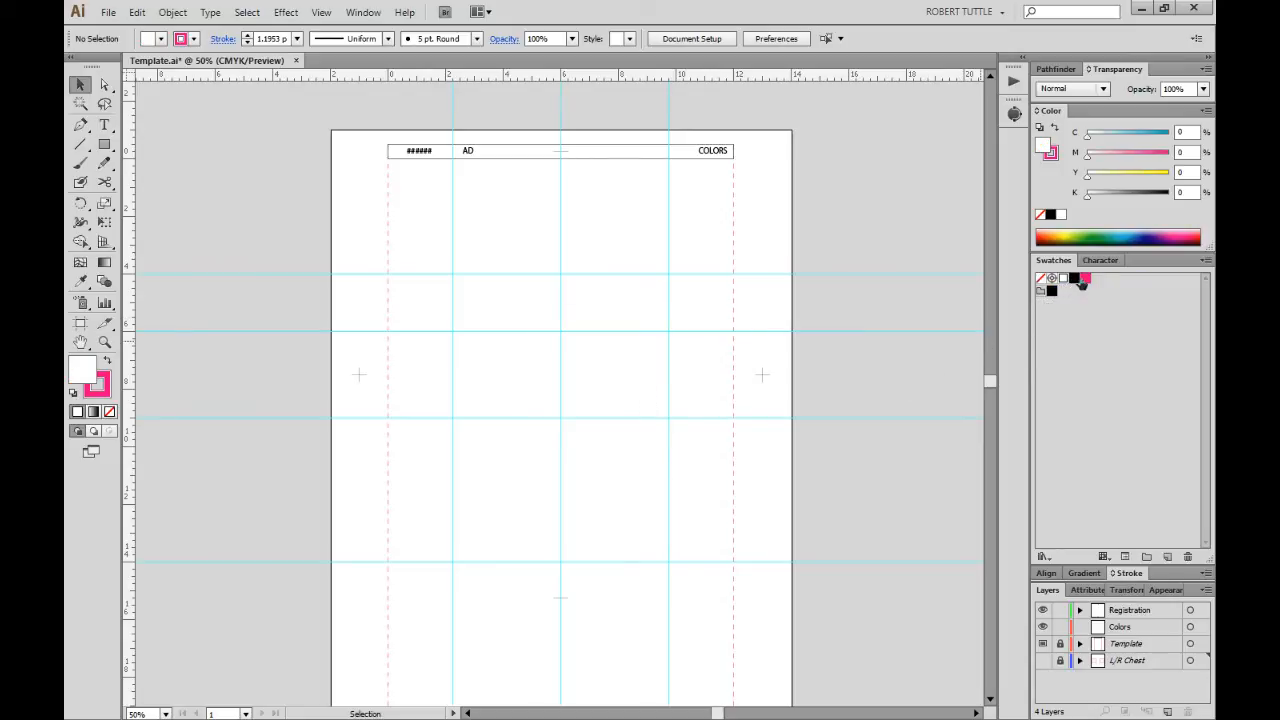
pyautogui.click(1205, 261)
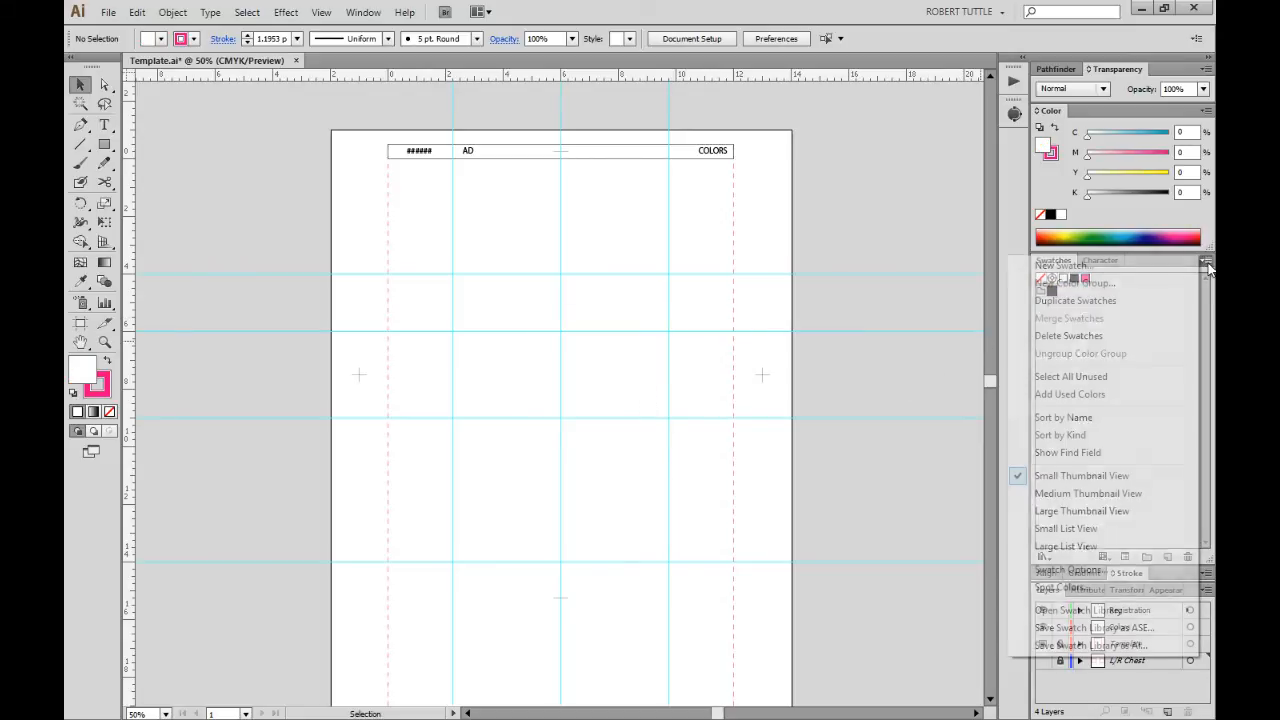
pyautogui.click(1098, 336)
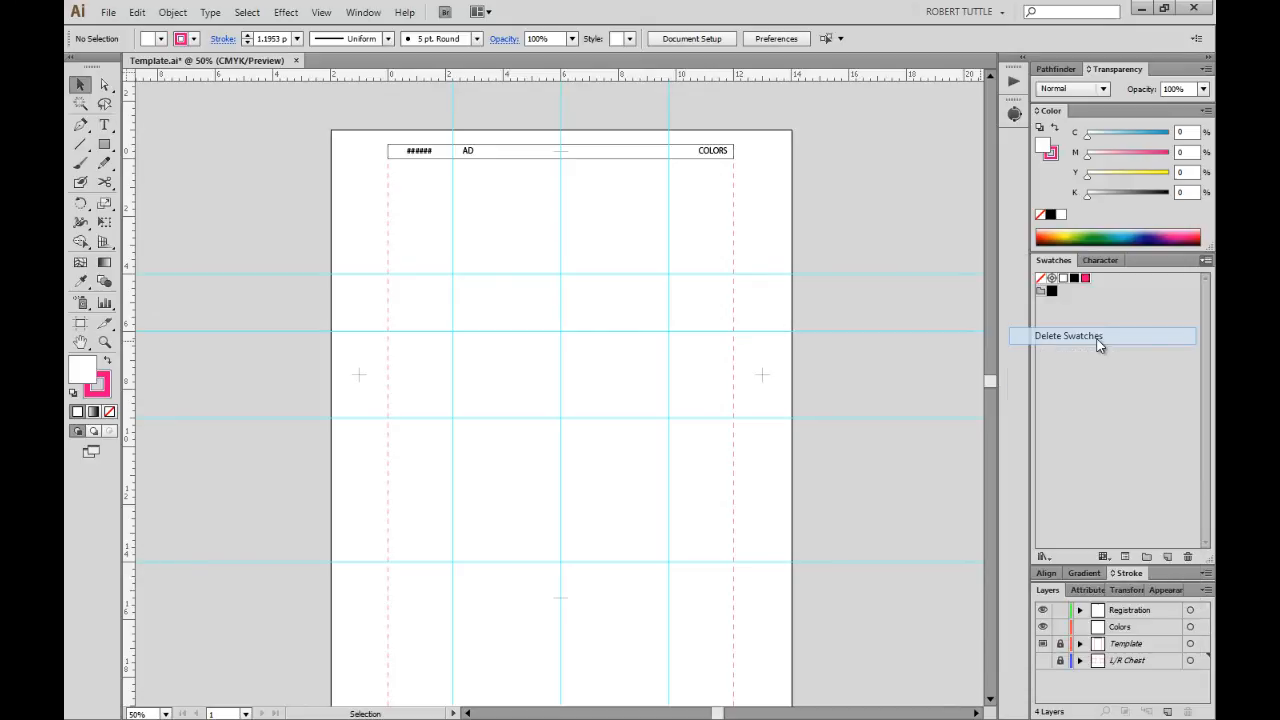
pyautogui.click(630, 391)
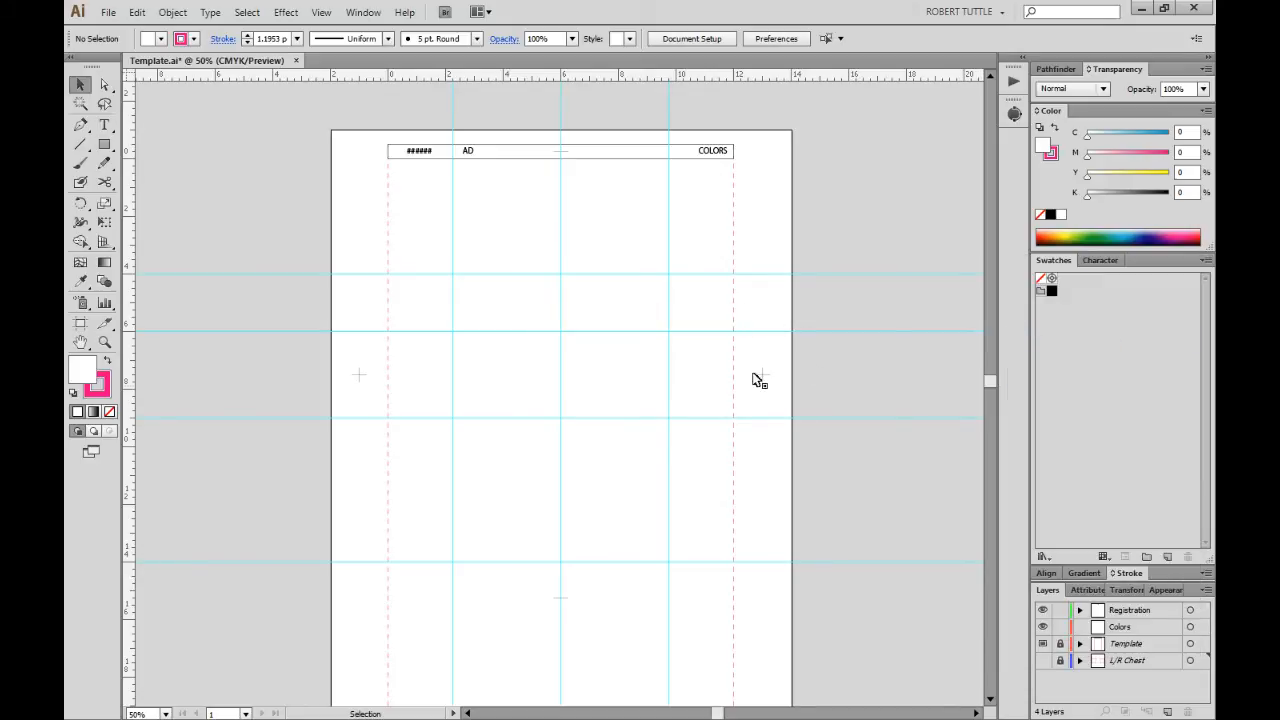
# Remove the remaining swatch colour group, leaving only None and Registration.
pyautogui.click(1041, 291)
pyautogui.click(1169, 556)
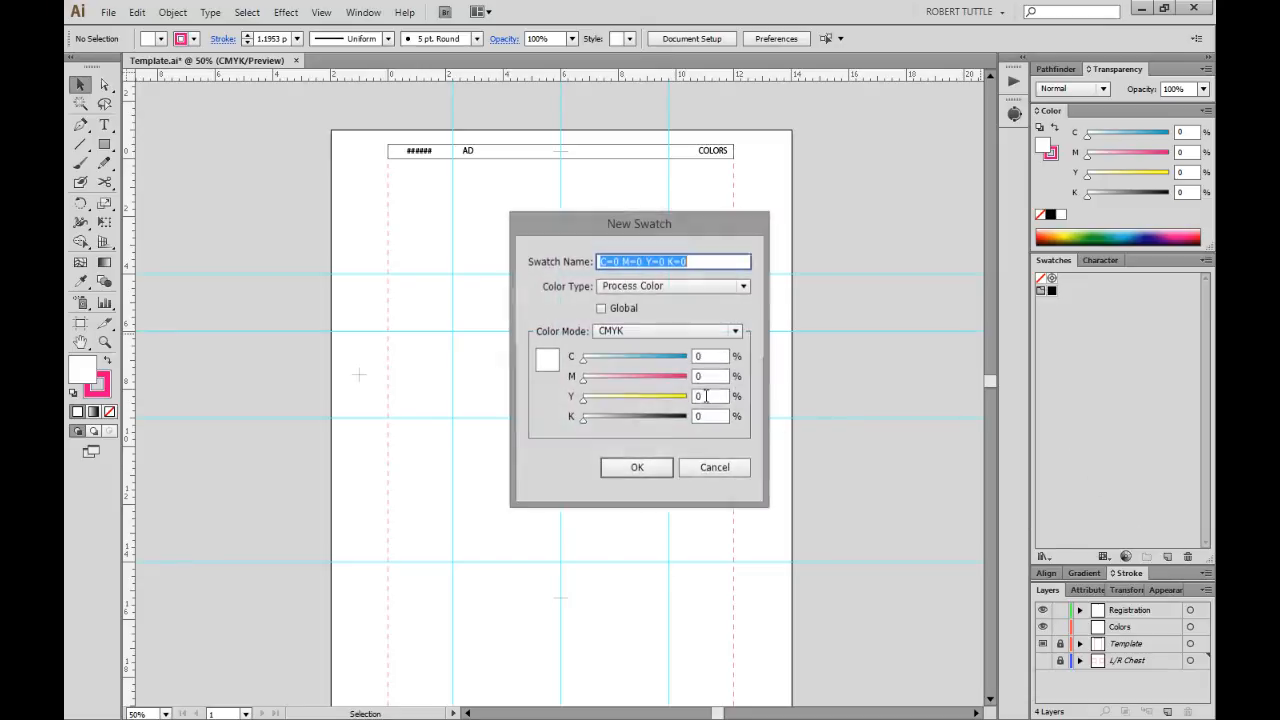
pyautogui.click(642, 471)
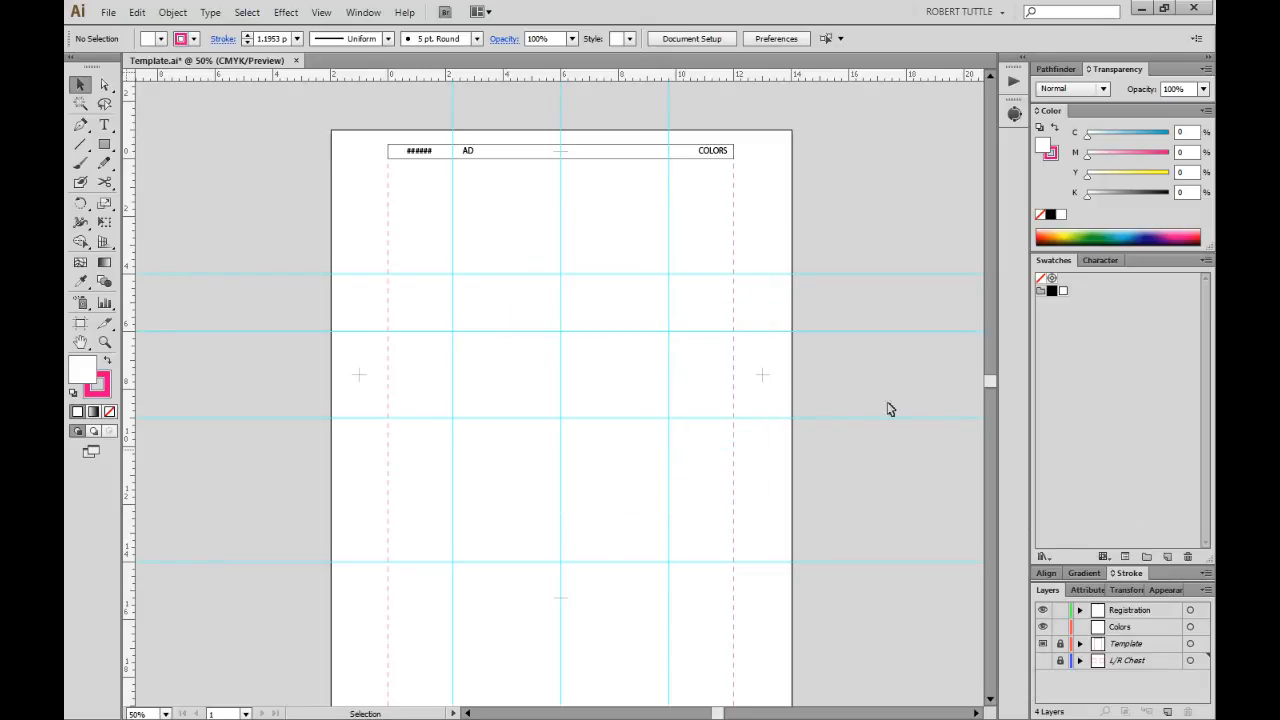
pyautogui.click(1042, 291)
pyautogui.click(1188, 556)
pyautogui.click(628, 389)
# Save the file as Template.ai in Illustrator CS6 format, then bring up File Explorer.
pyautogui.hotkey('ctrl', 'shift', 's')
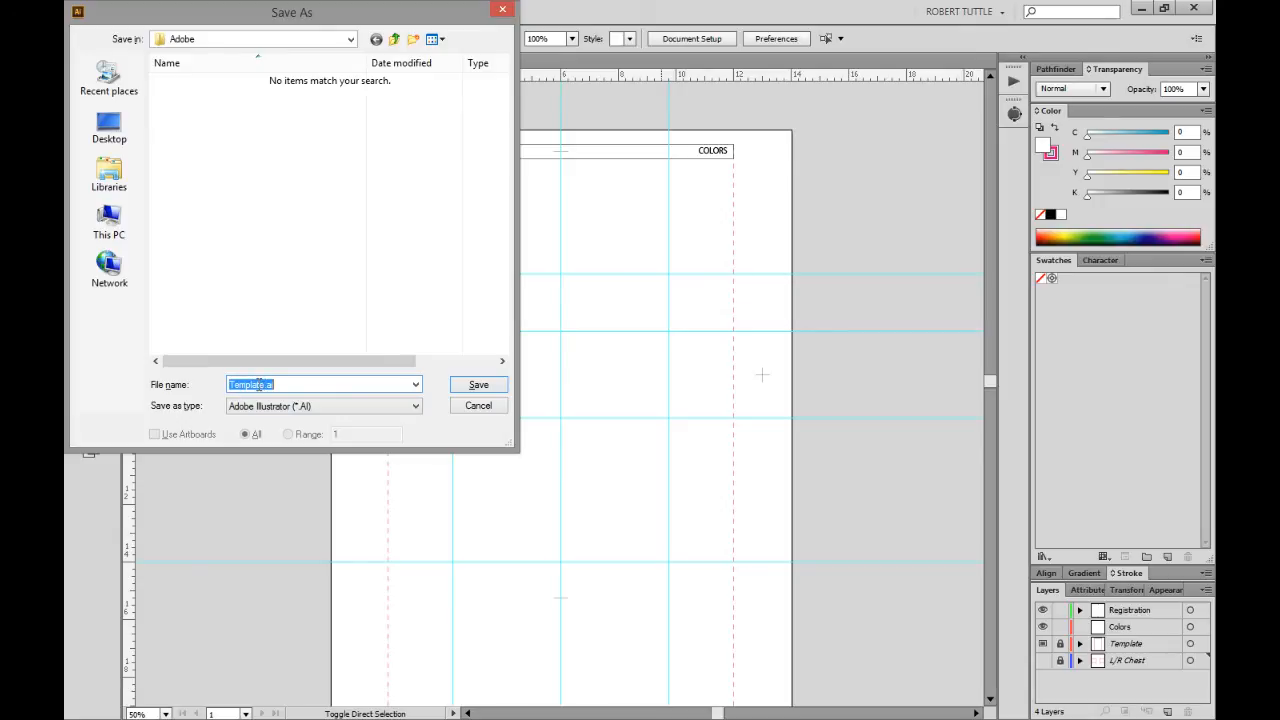
pyautogui.click(475, 388)
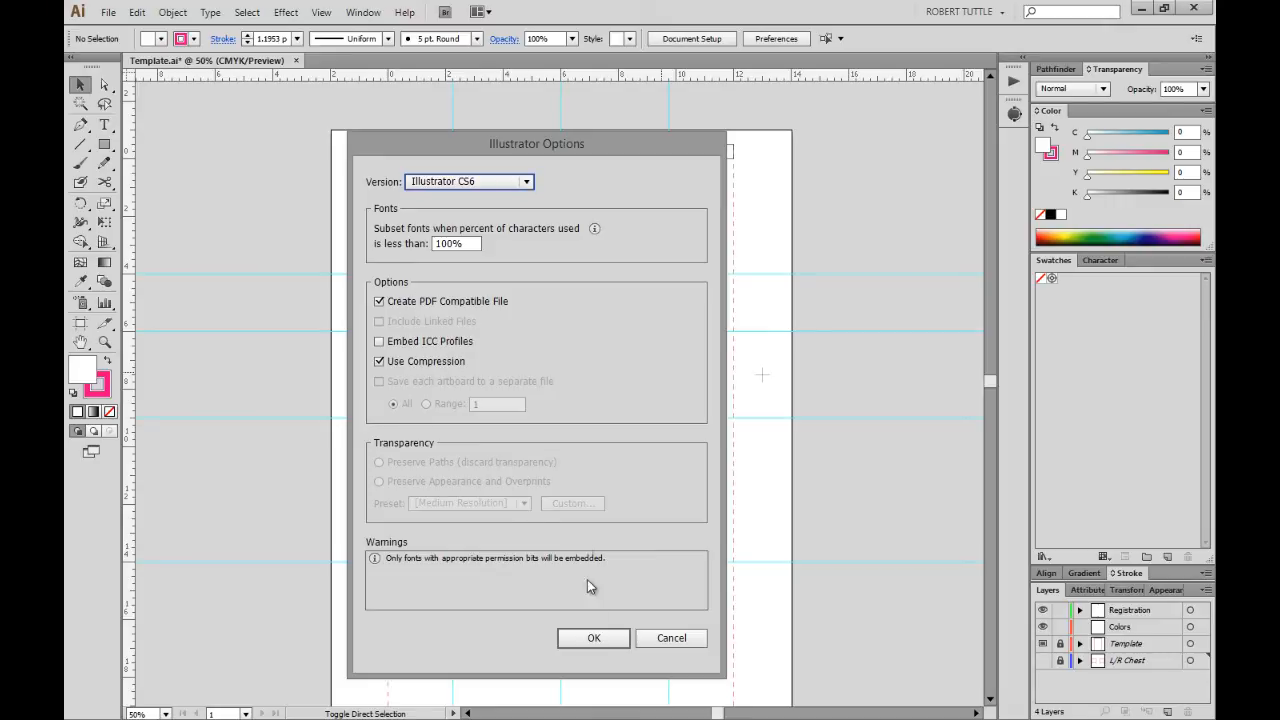
pyautogui.click(591, 639)
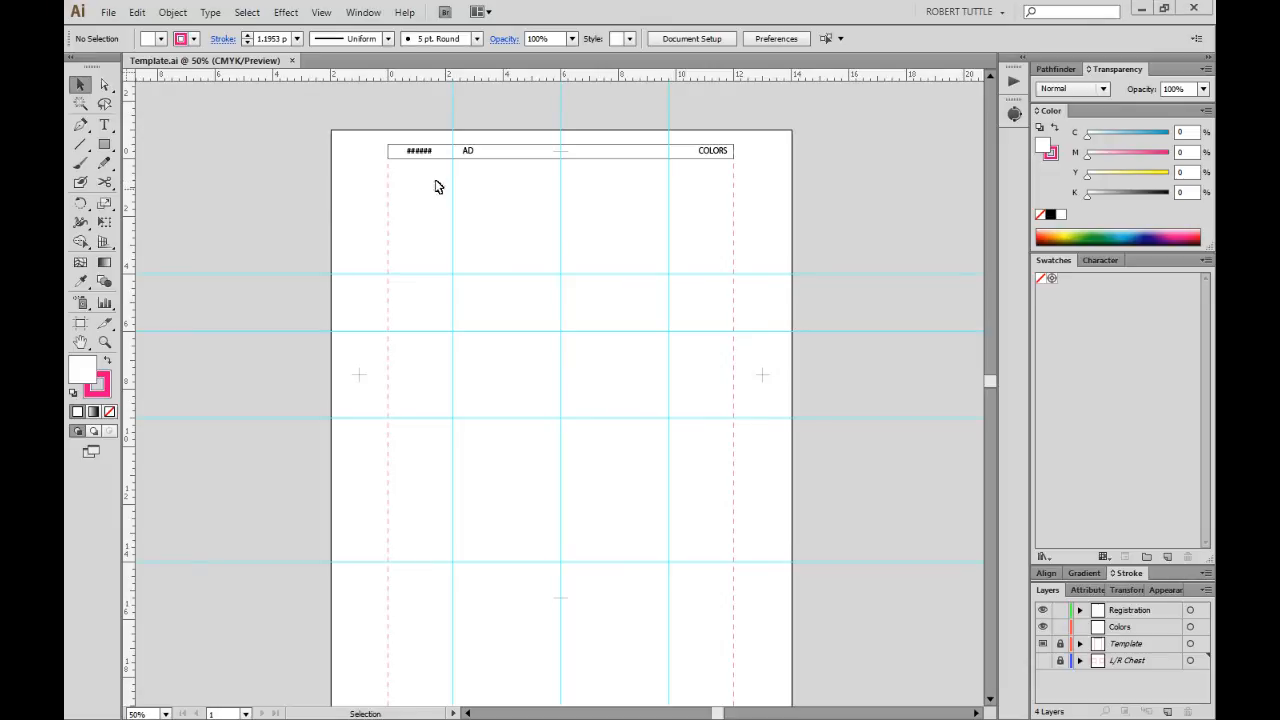
pyautogui.press('super+e')
pyautogui.moveTo(549, 109); pyautogui.dragTo(0, 109)
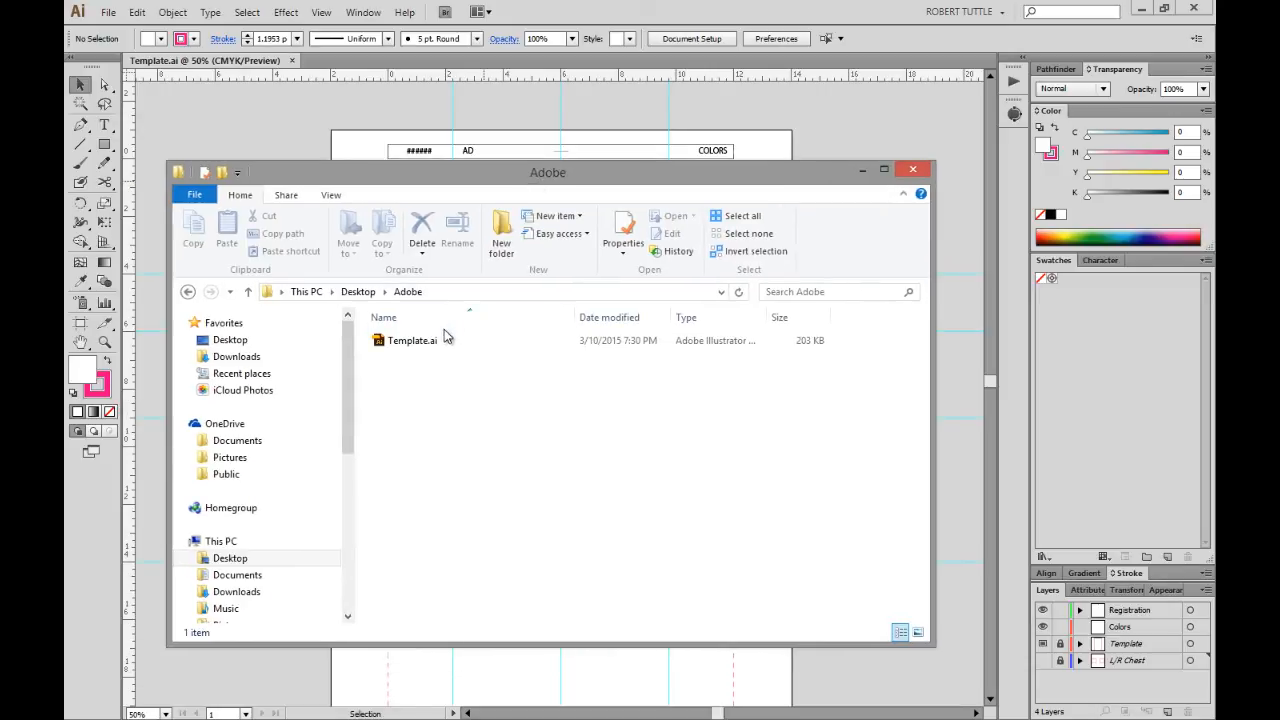
# Make Template.ai read-only through its File Explorer properties, then minimize Explorer.
pyautogui.click(435, 342)
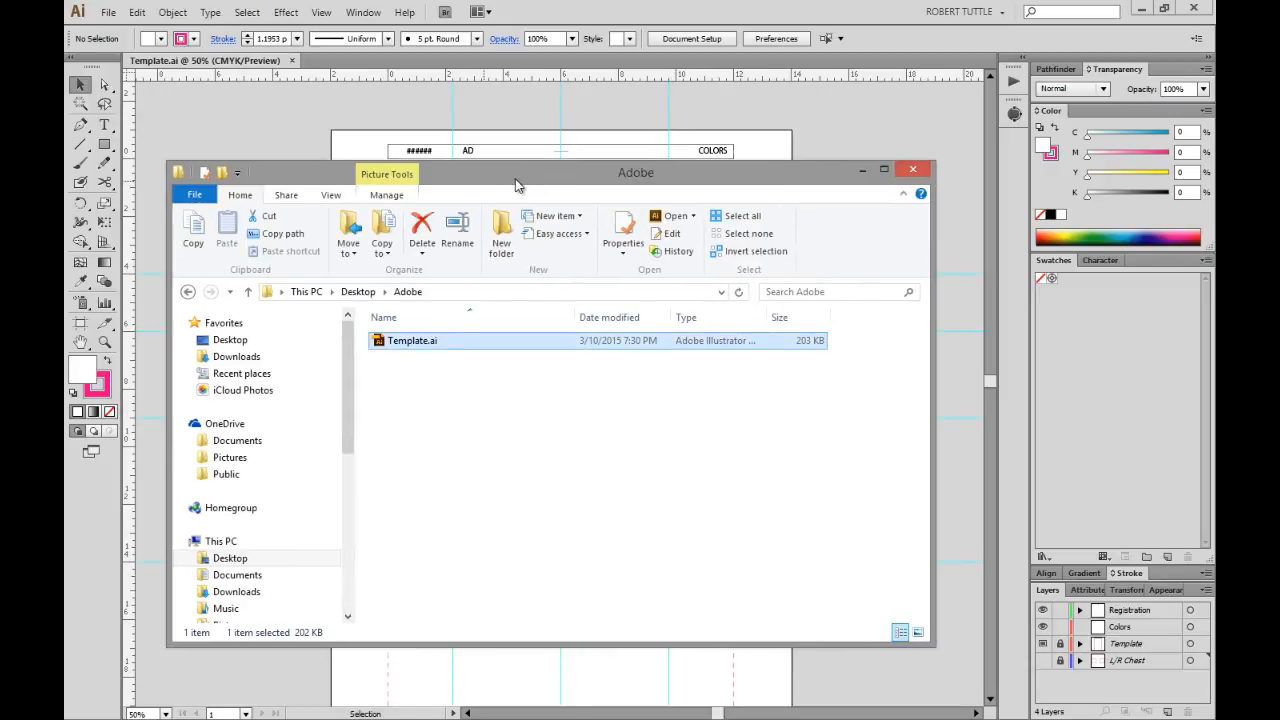
pyautogui.moveTo(516, 185)
pyautogui.mouseDown()
pyautogui.moveTo(495, 245)
pyautogui.moveTo(520, 187)
pyautogui.moveTo(522, 201)
pyautogui.mouseUp()
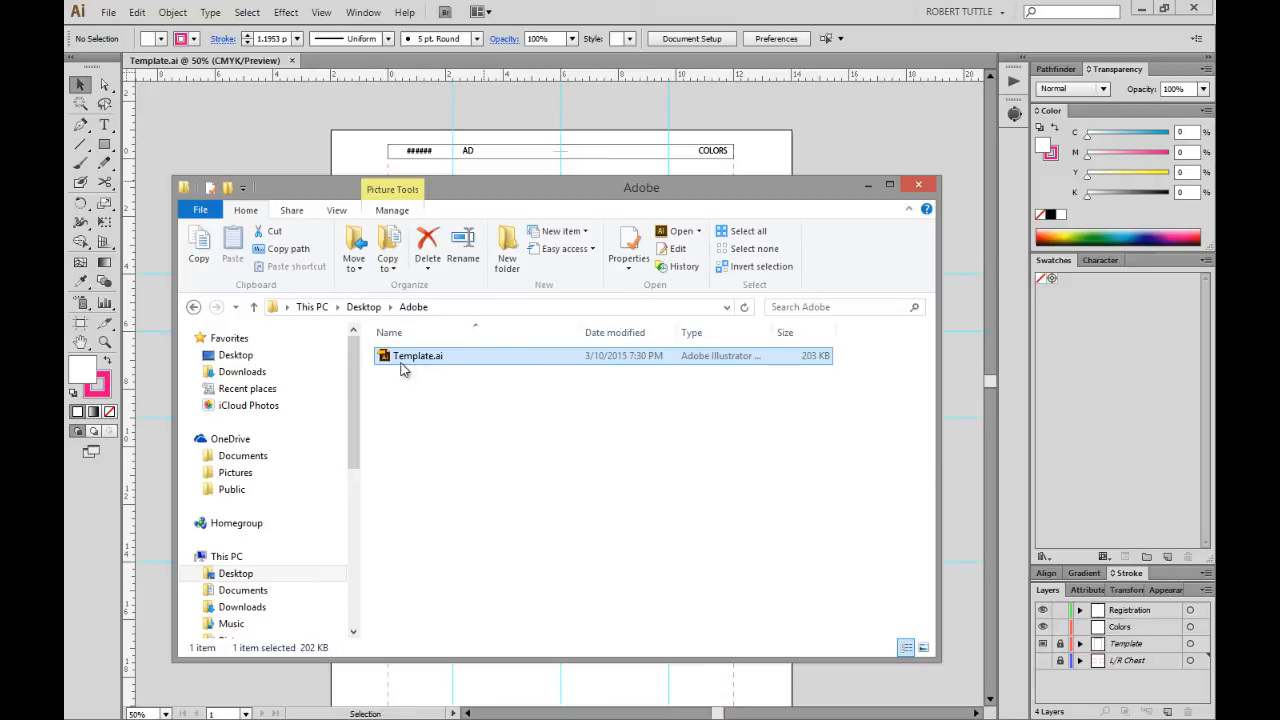
pyautogui.rightClick(451, 358)
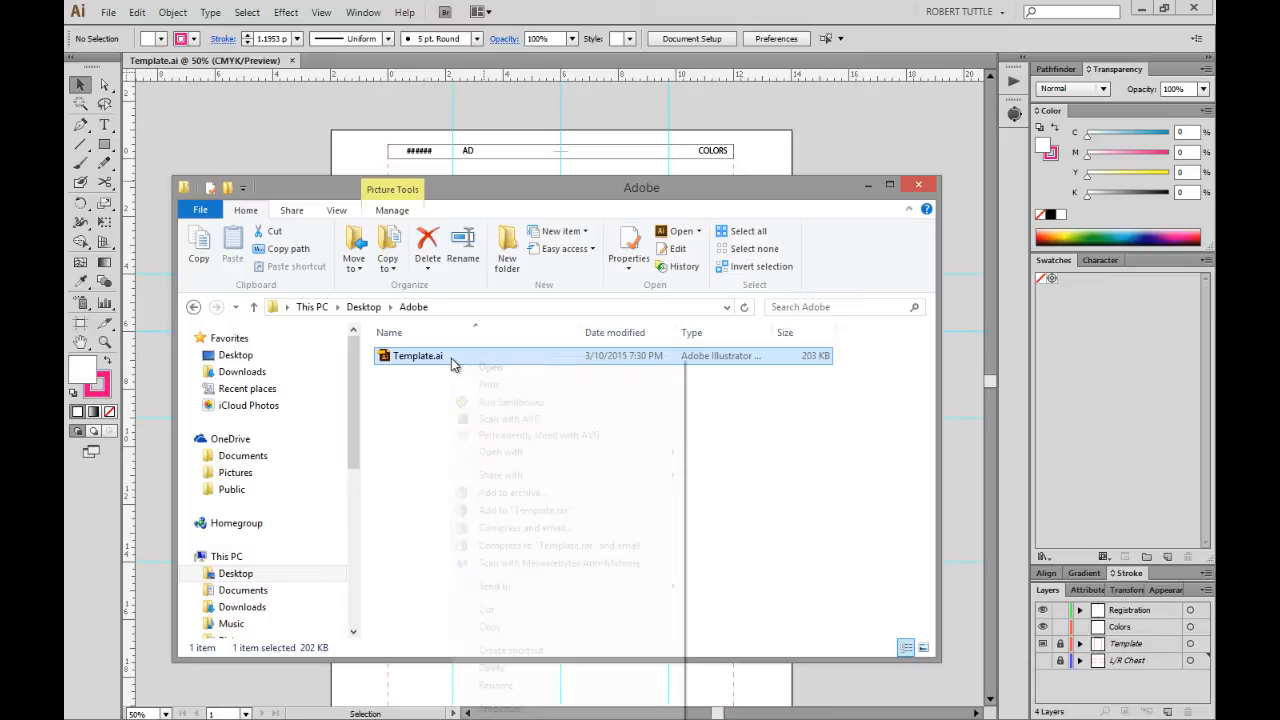
pyautogui.click(500, 708)
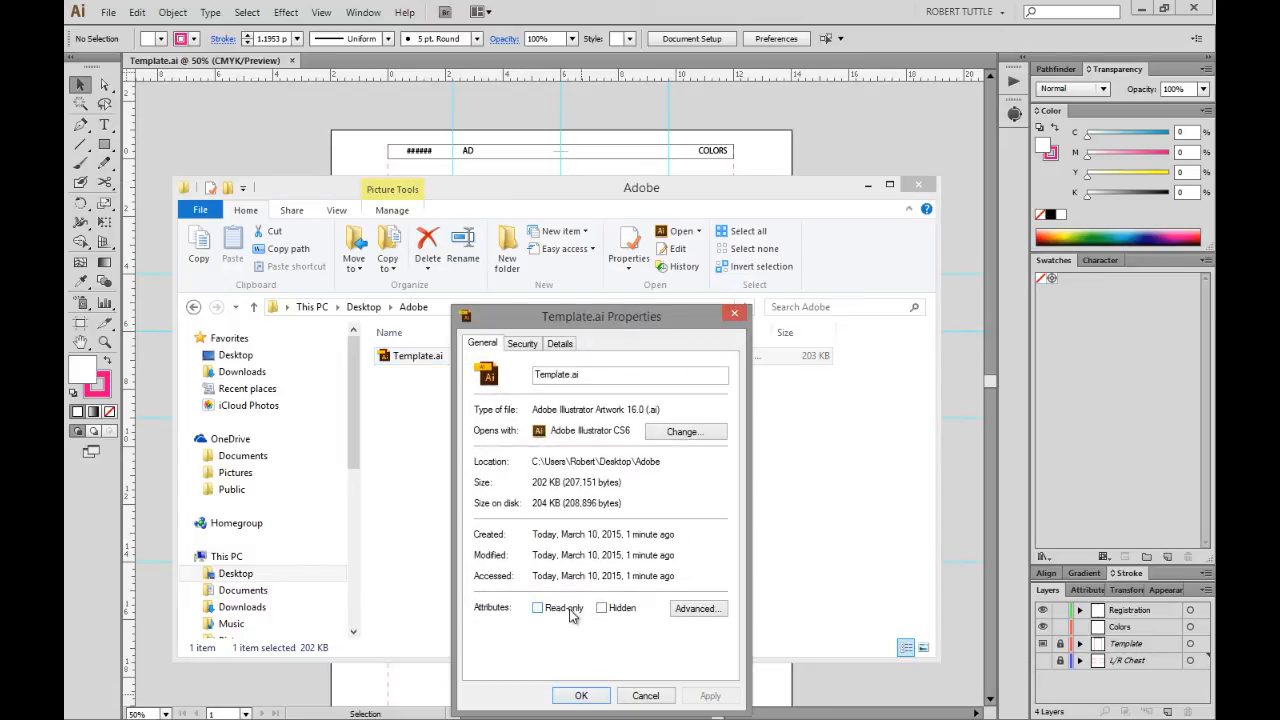
pyautogui.click(572, 614)
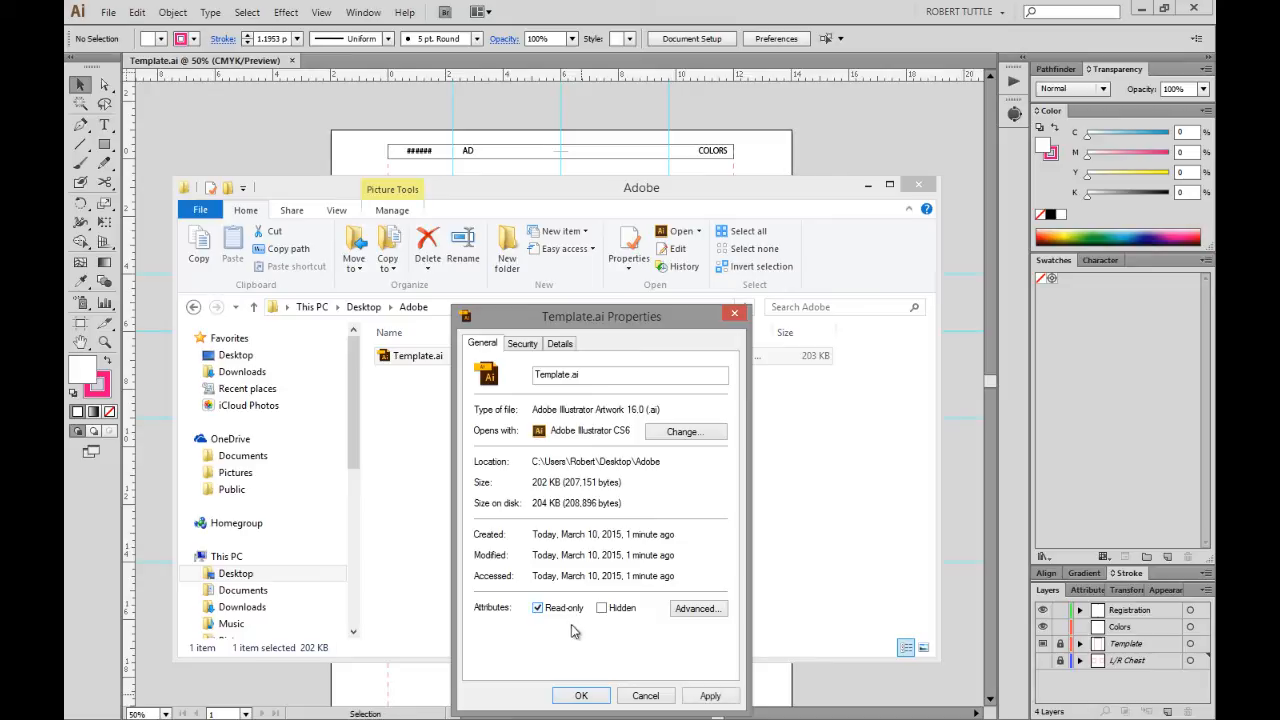
pyautogui.click(600, 696)
pyautogui.click(500, 527)
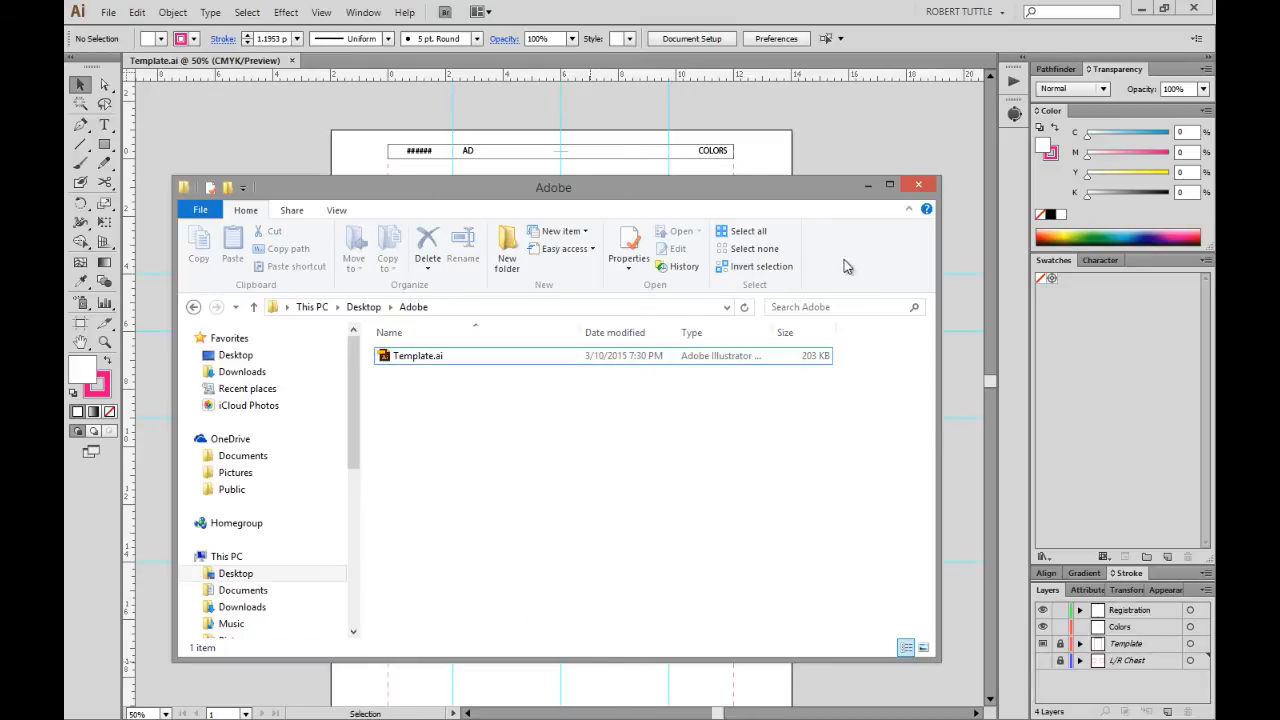
pyautogui.click(867, 188)
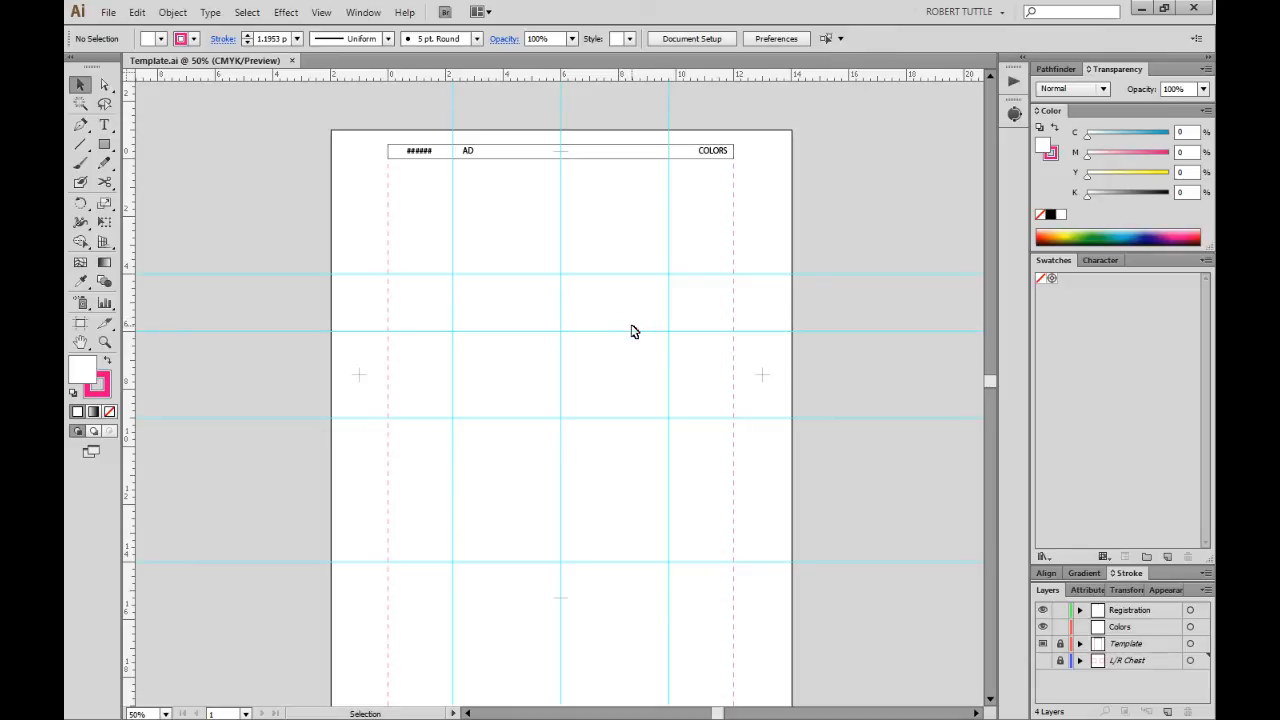
# Draw a test rectangle near the artboard centre and fill it blue (C 81.18, M 1.96).
pyautogui.click(104, 144)
pyautogui.press('v')
pyautogui.click(105, 150)
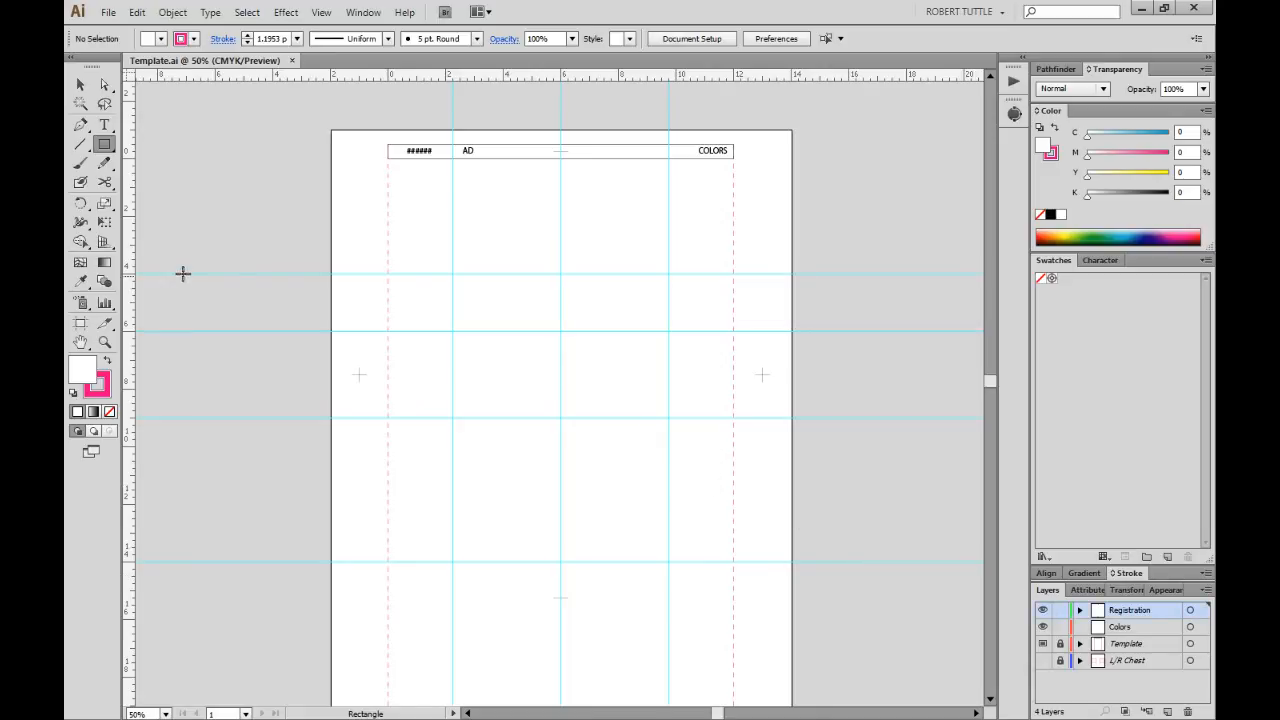
pyautogui.moveTo(483, 266); pyautogui.dragTo(705, 426)
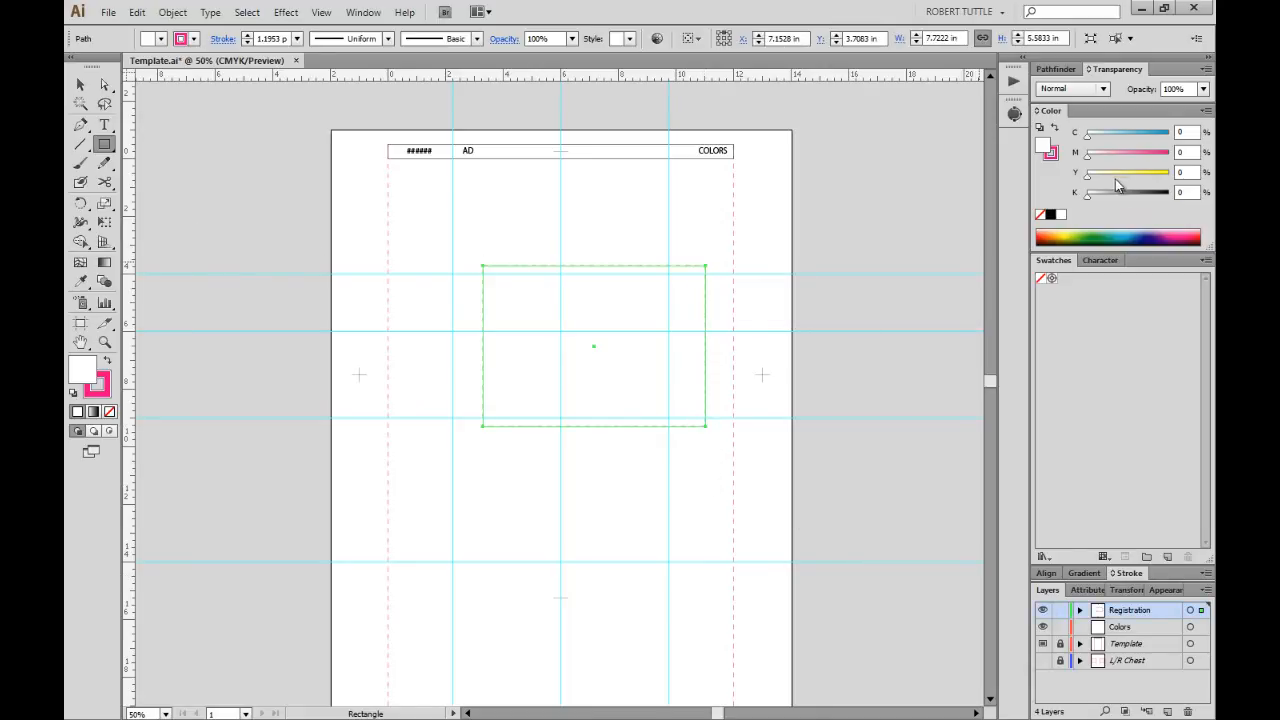
pyautogui.click(1125, 238)
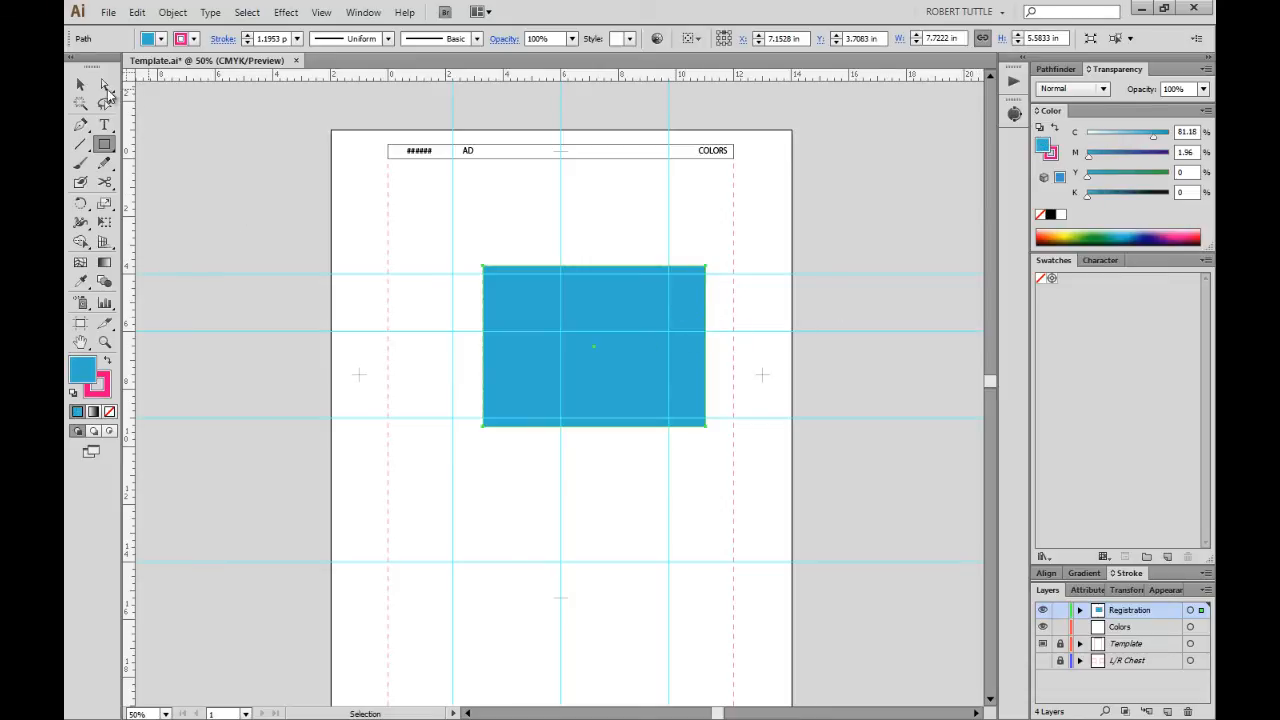
pyautogui.click(80, 85)
pyautogui.click(410, 229)
pyautogui.hotkey('ctrl', 'shift', 's')
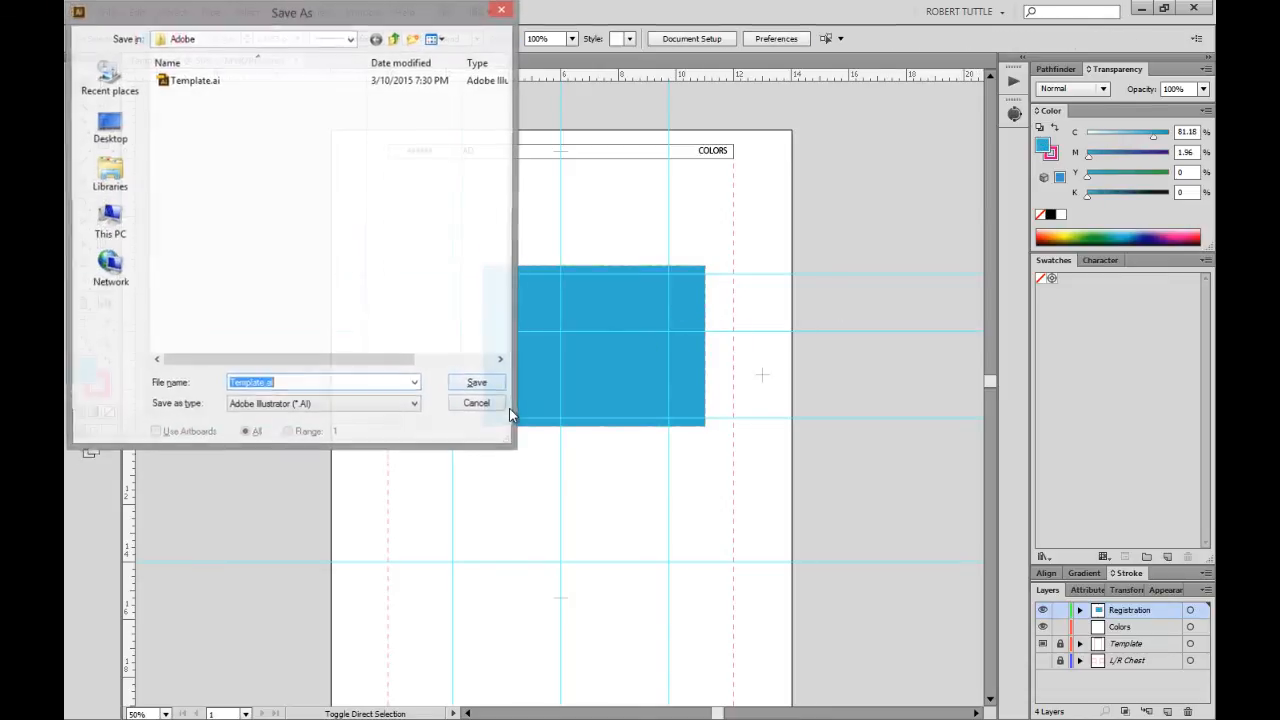
pyautogui.click(478, 385)
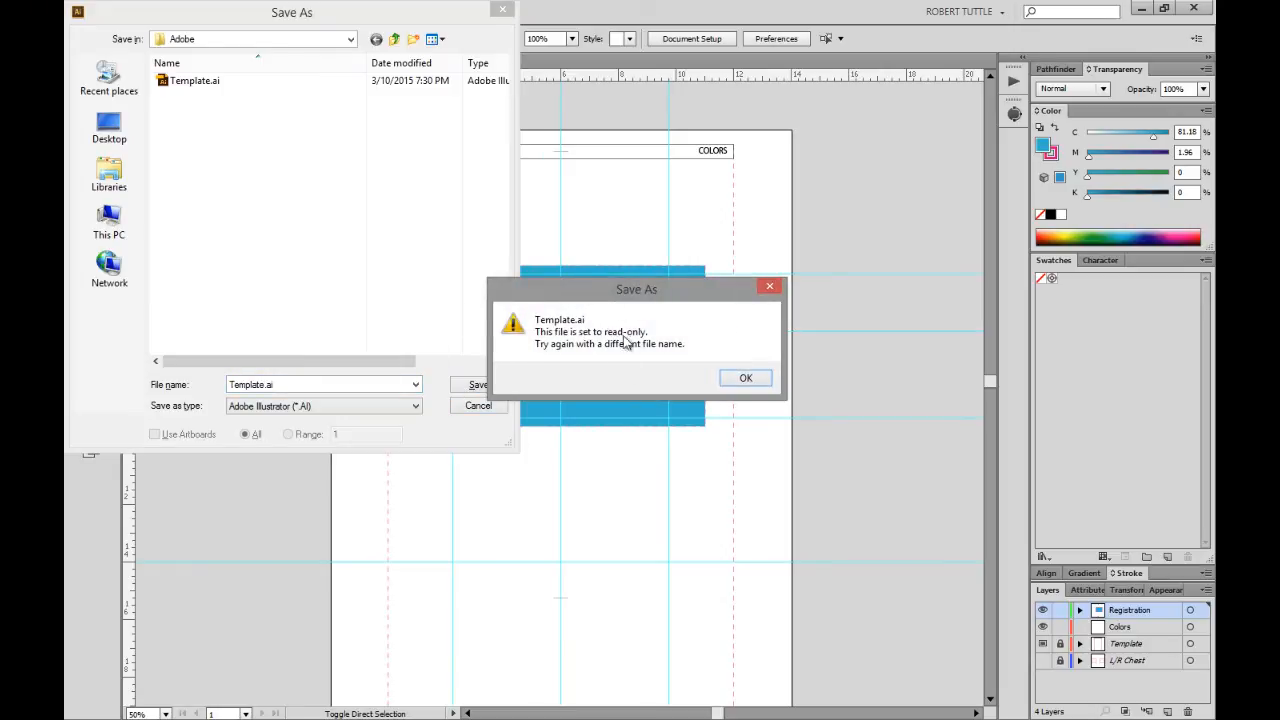
pyautogui.click(746, 379)
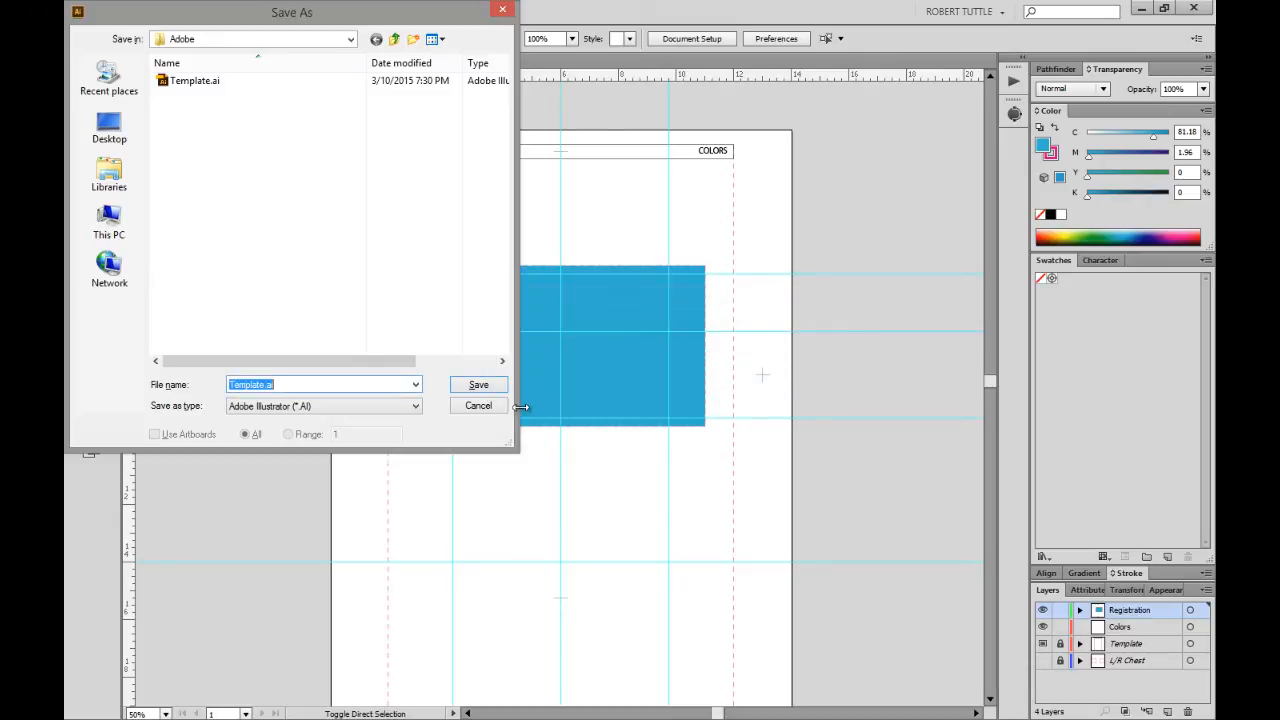
pyautogui.click(265, 384)
pyautogui.moveTo(266, 384); pyautogui.dragTo(213, 390)
pyautogui.write('Someones.Job')
pyautogui.click(468, 414)
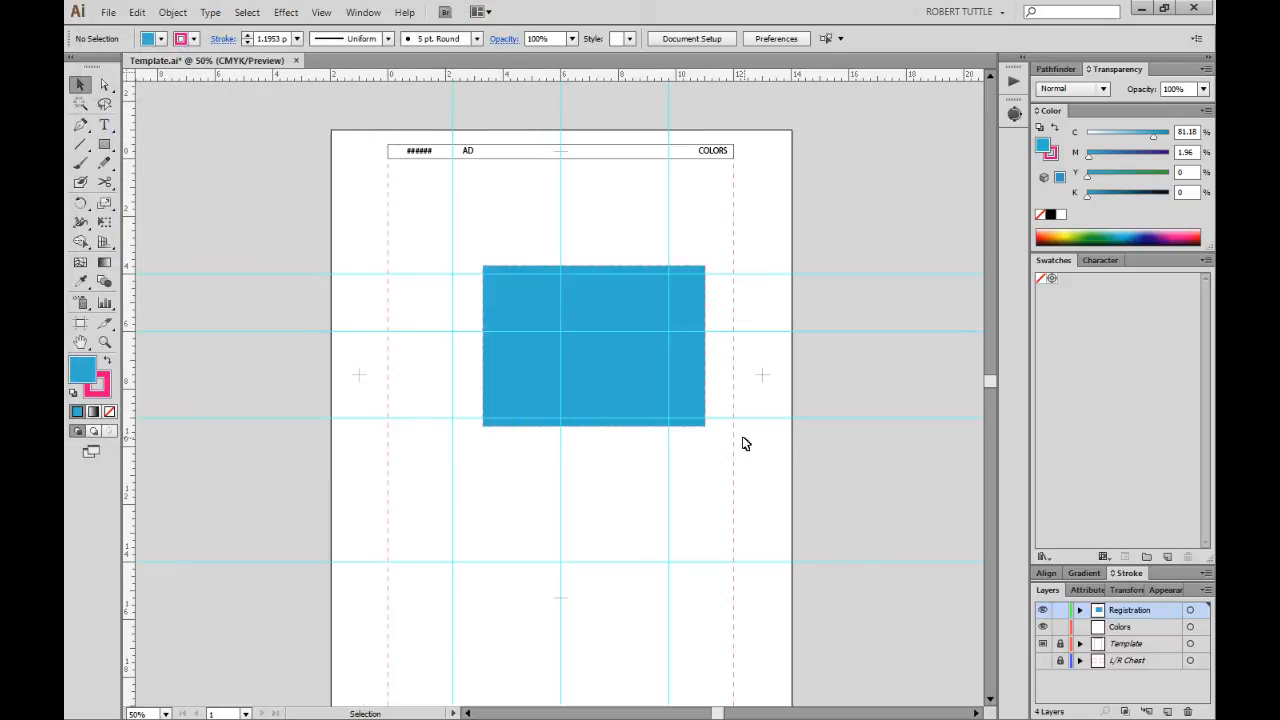
# Delete the blue test rectangle and bring up the Transform panel.
pyautogui.click(686, 403)
pyautogui.press('Delete')
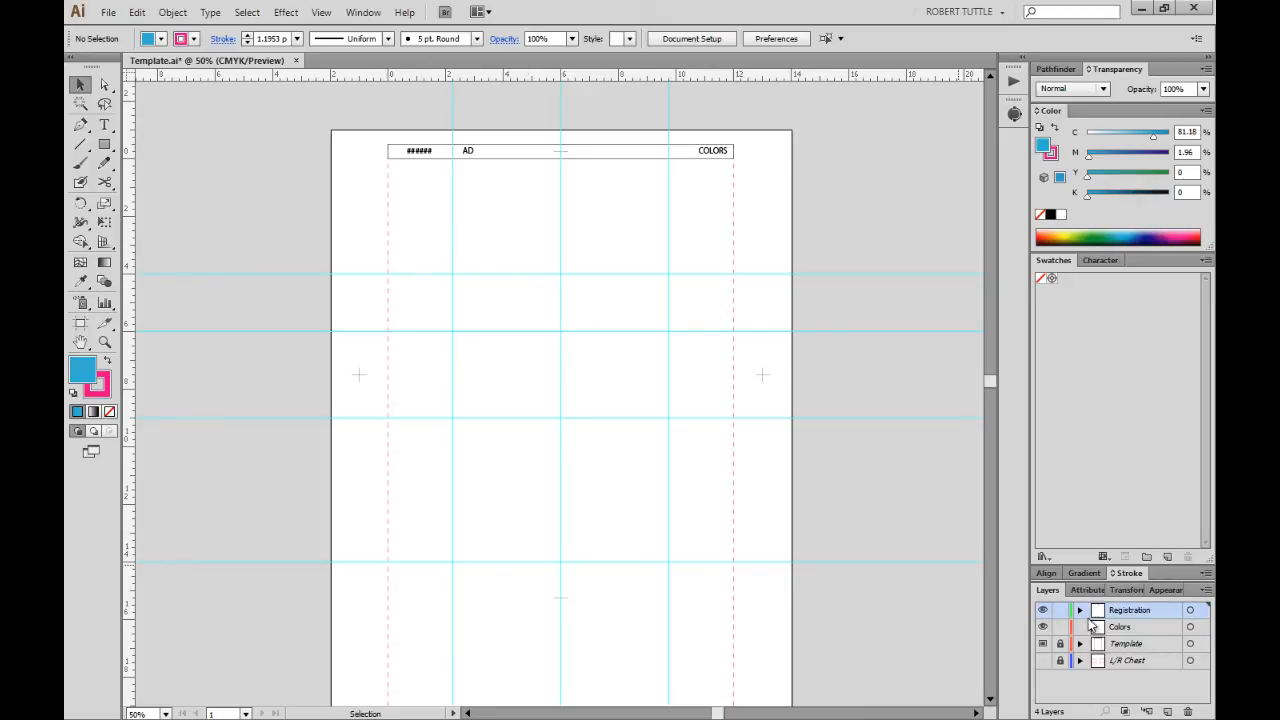
pyautogui.click(1126, 590)
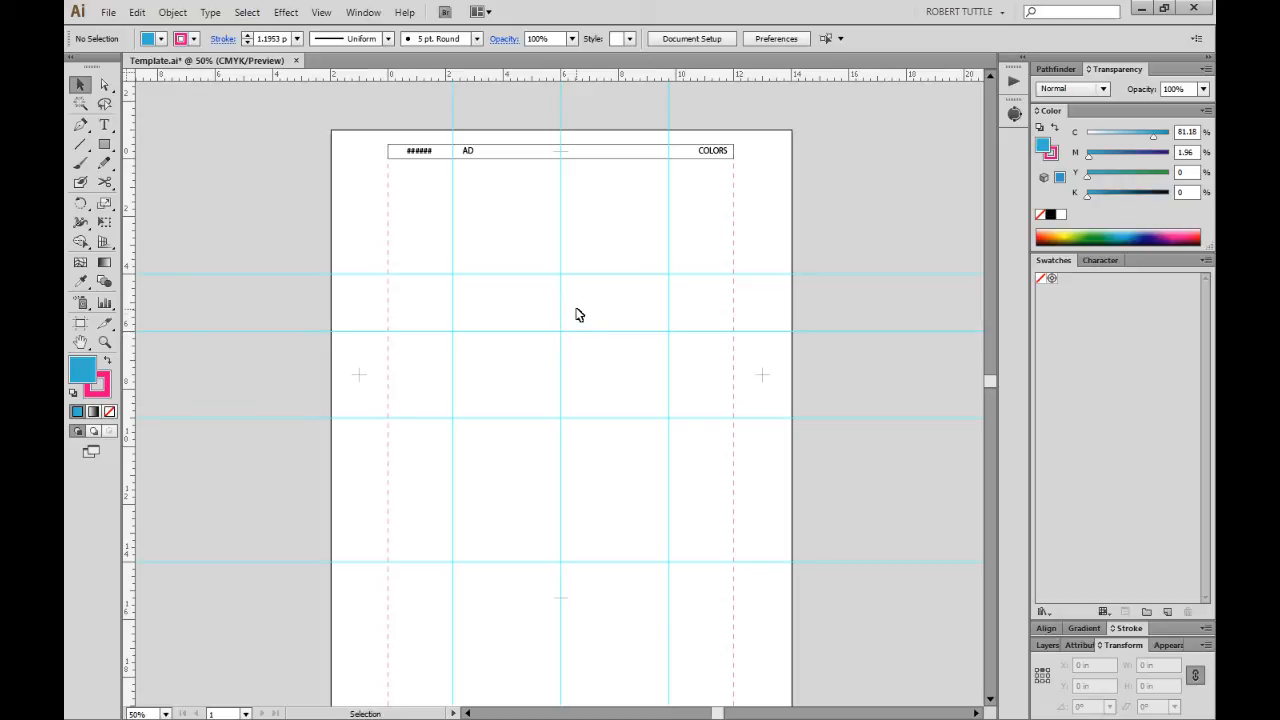
pyautogui.moveTo(542, 242); pyautogui.dragTo(580, 369)
pyautogui.moveTo(544, 254); pyautogui.dragTo(577, 297)
pyautogui.moveTo(575, 283)
pyautogui.mouseDown()
pyautogui.moveTo(543, 260)
pyautogui.moveTo(573, 286)
pyautogui.mouseUp()
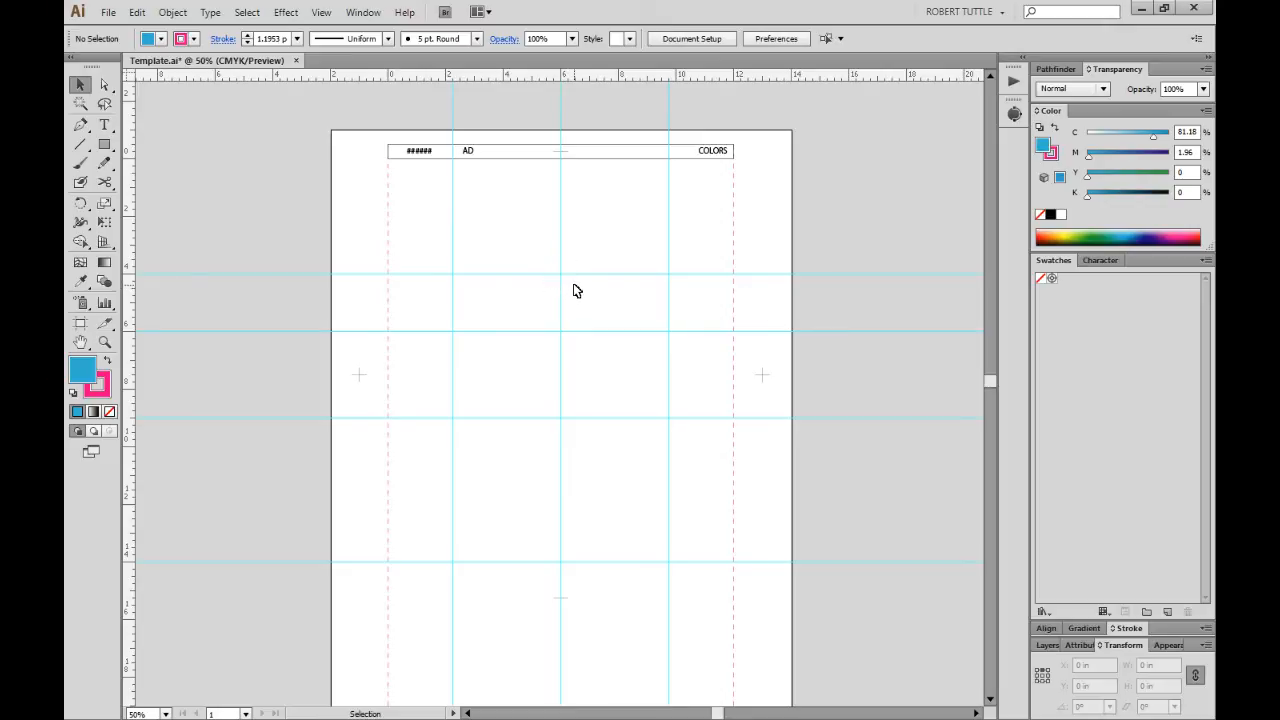